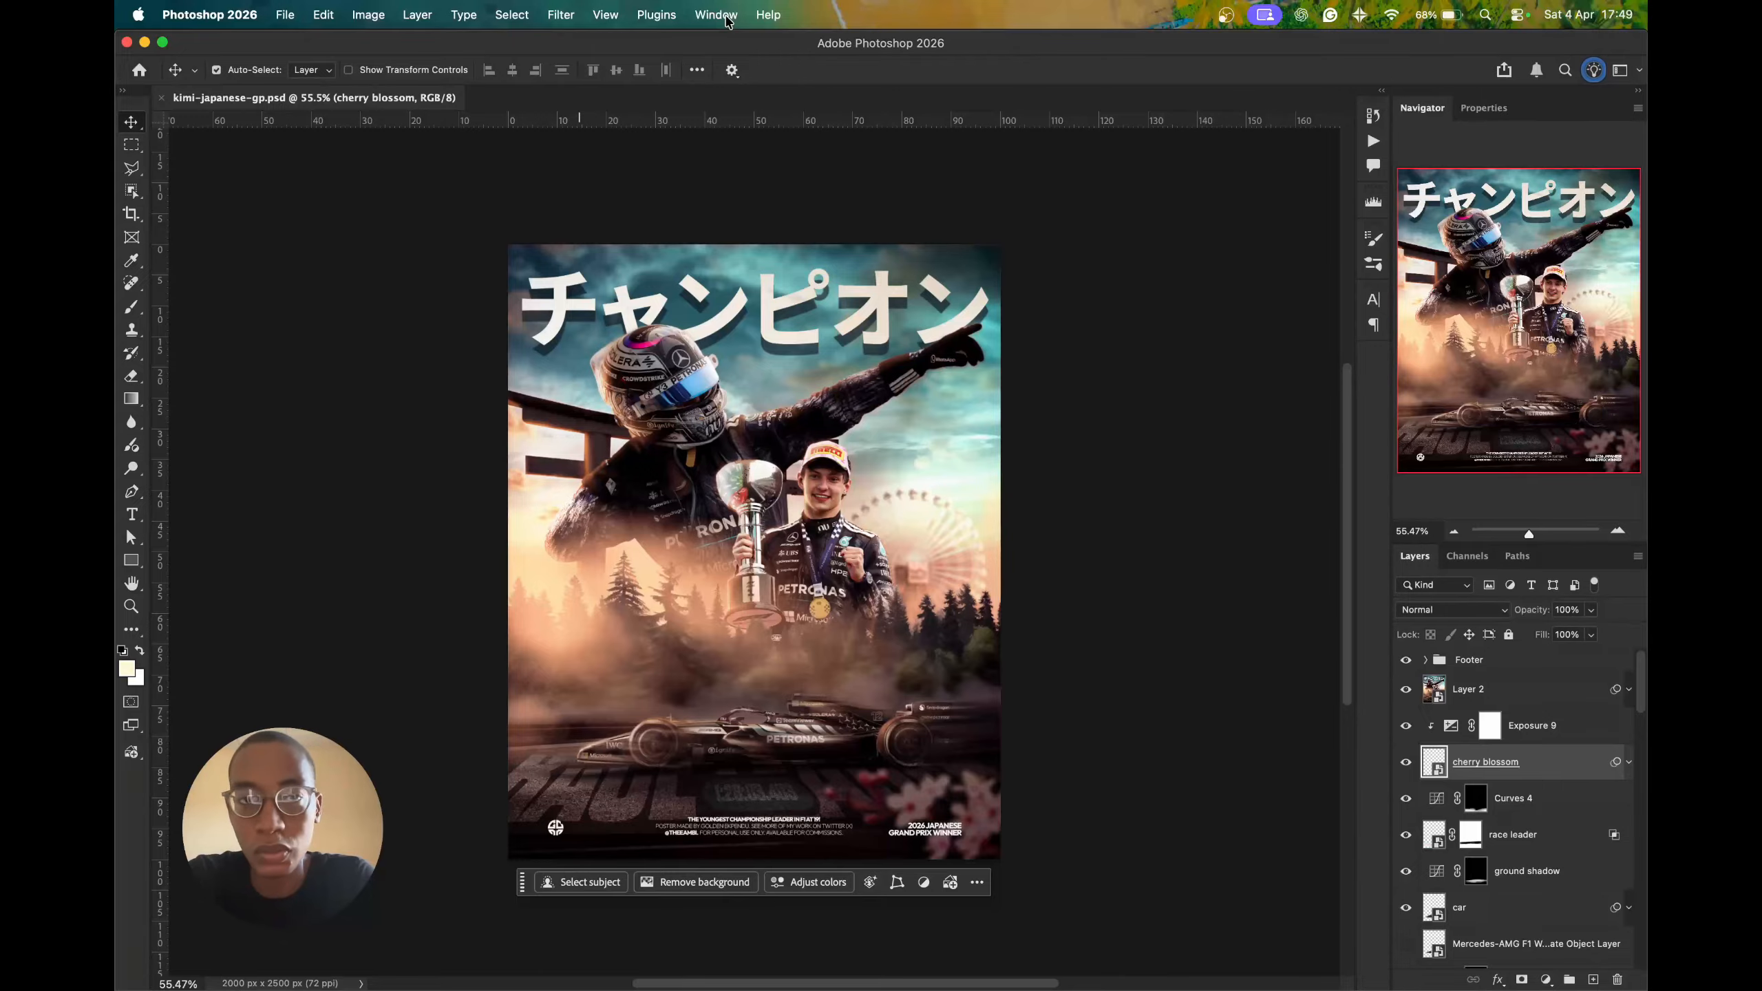
- Show the Timeline and choose frame animation as the timeline type
click(725, 19)
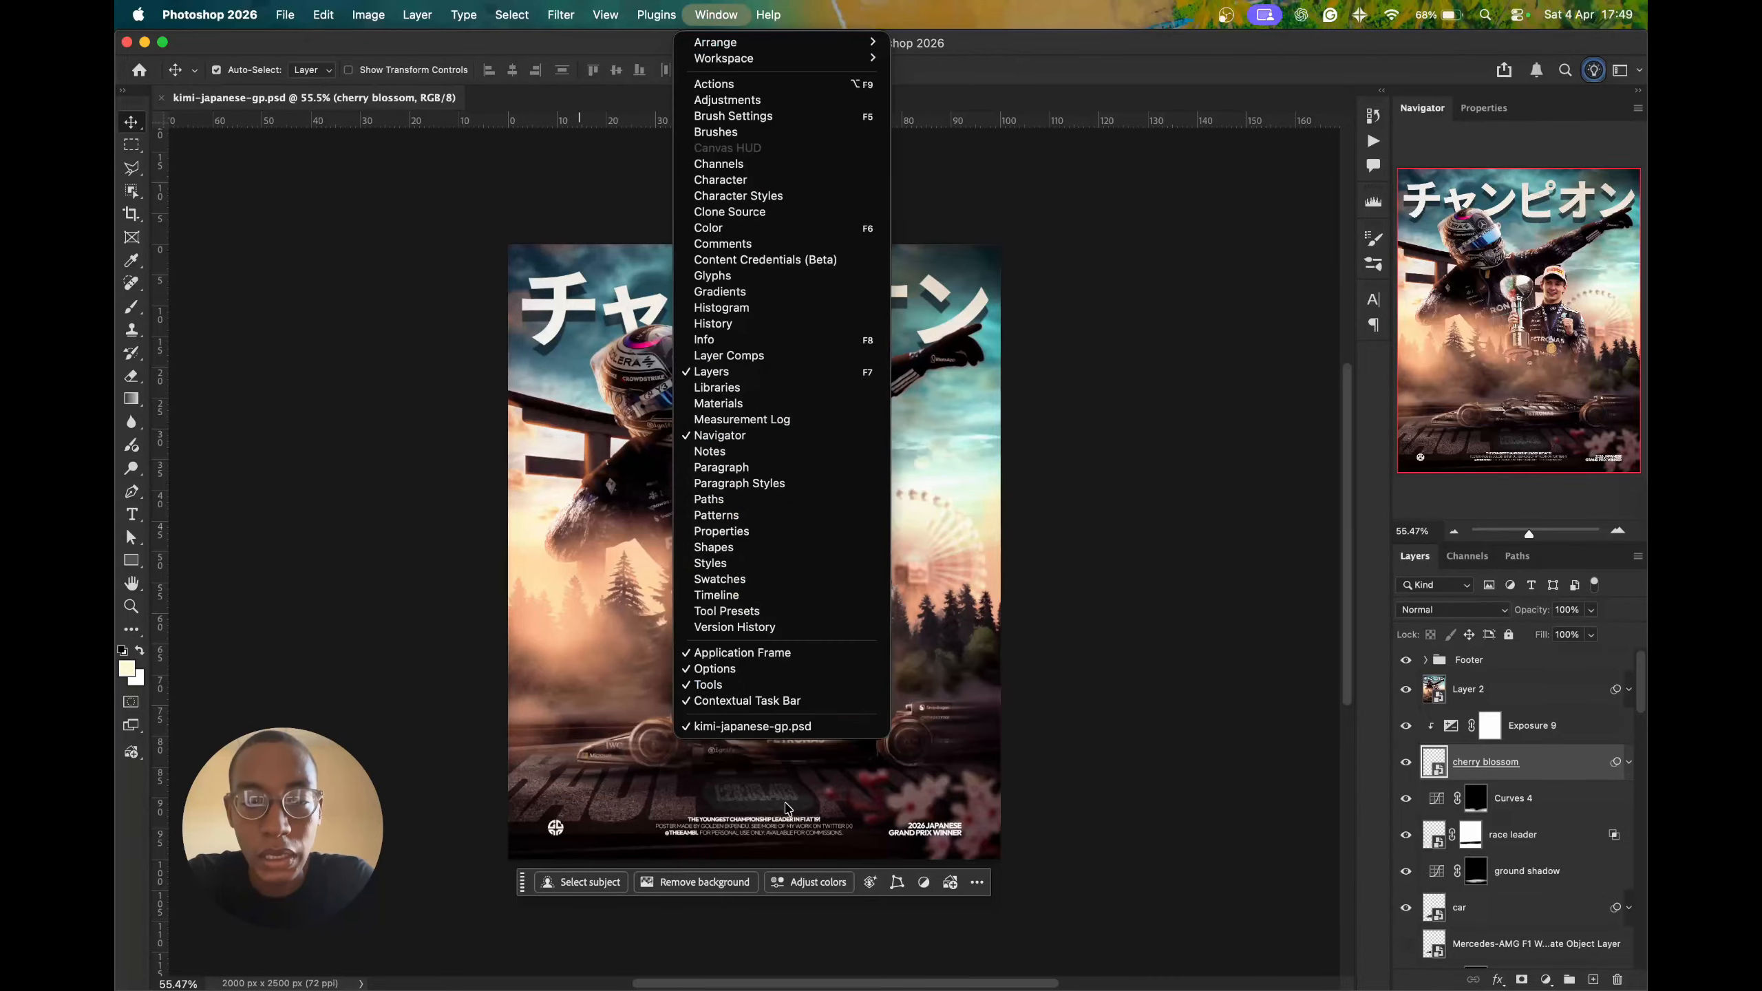
click(782, 597)
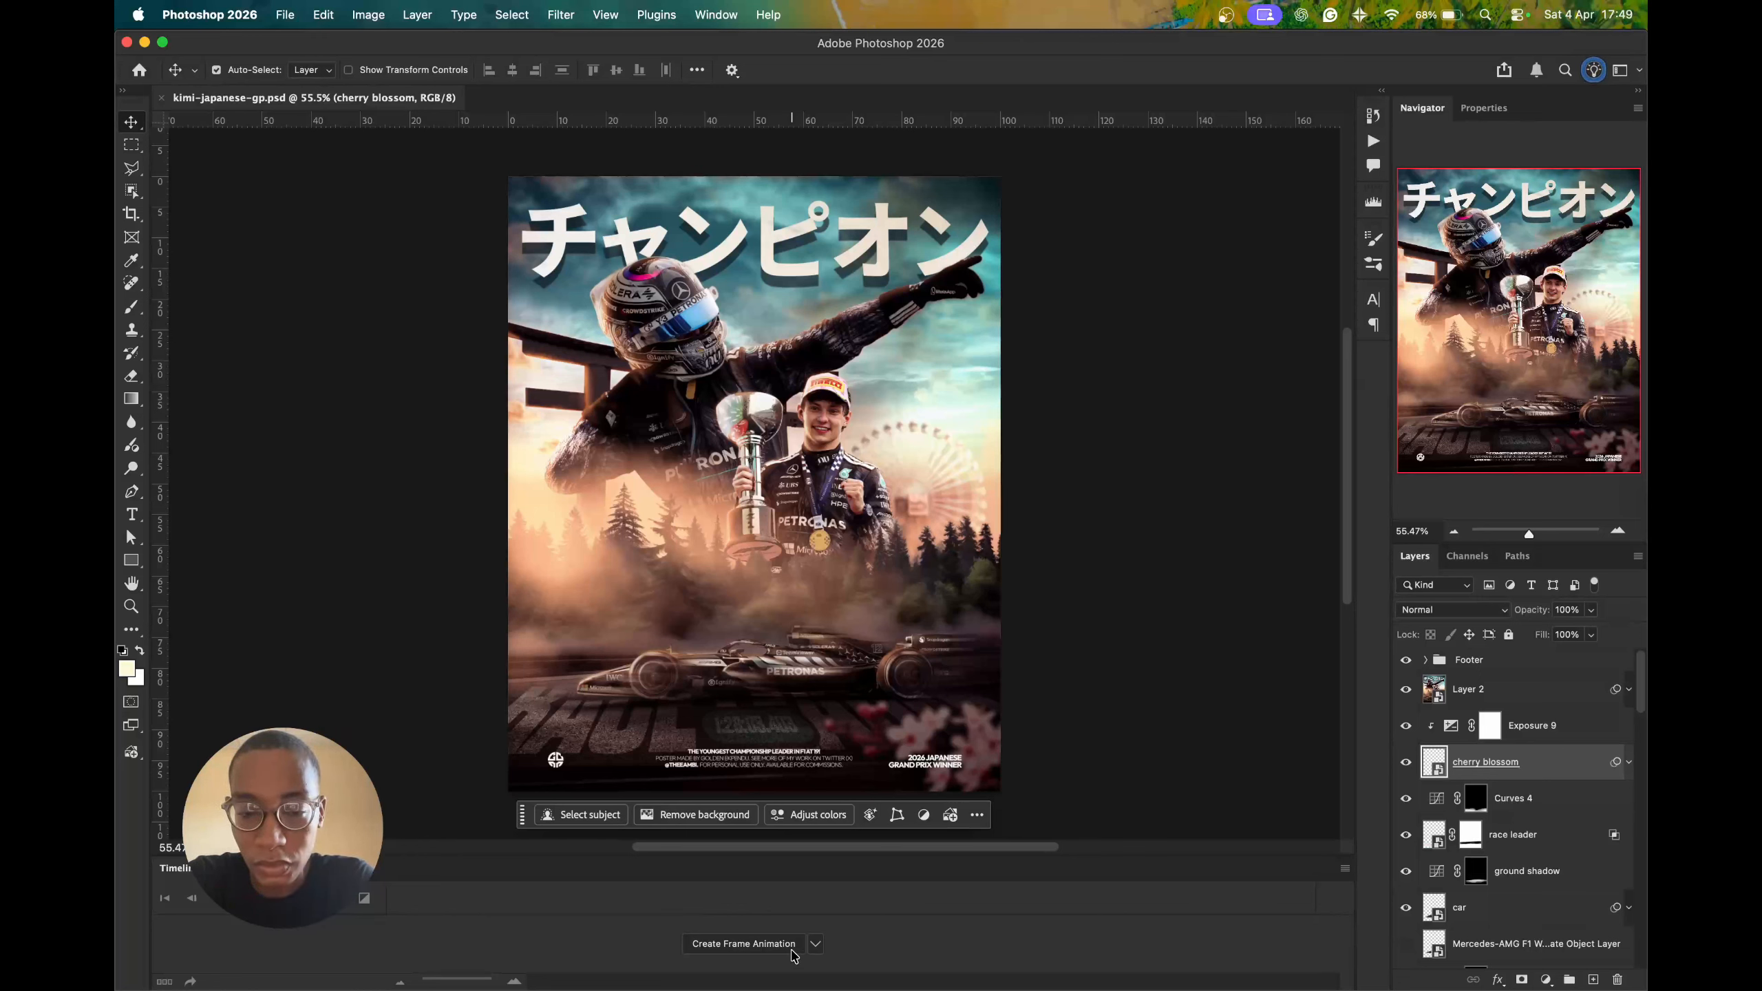
click(818, 948)
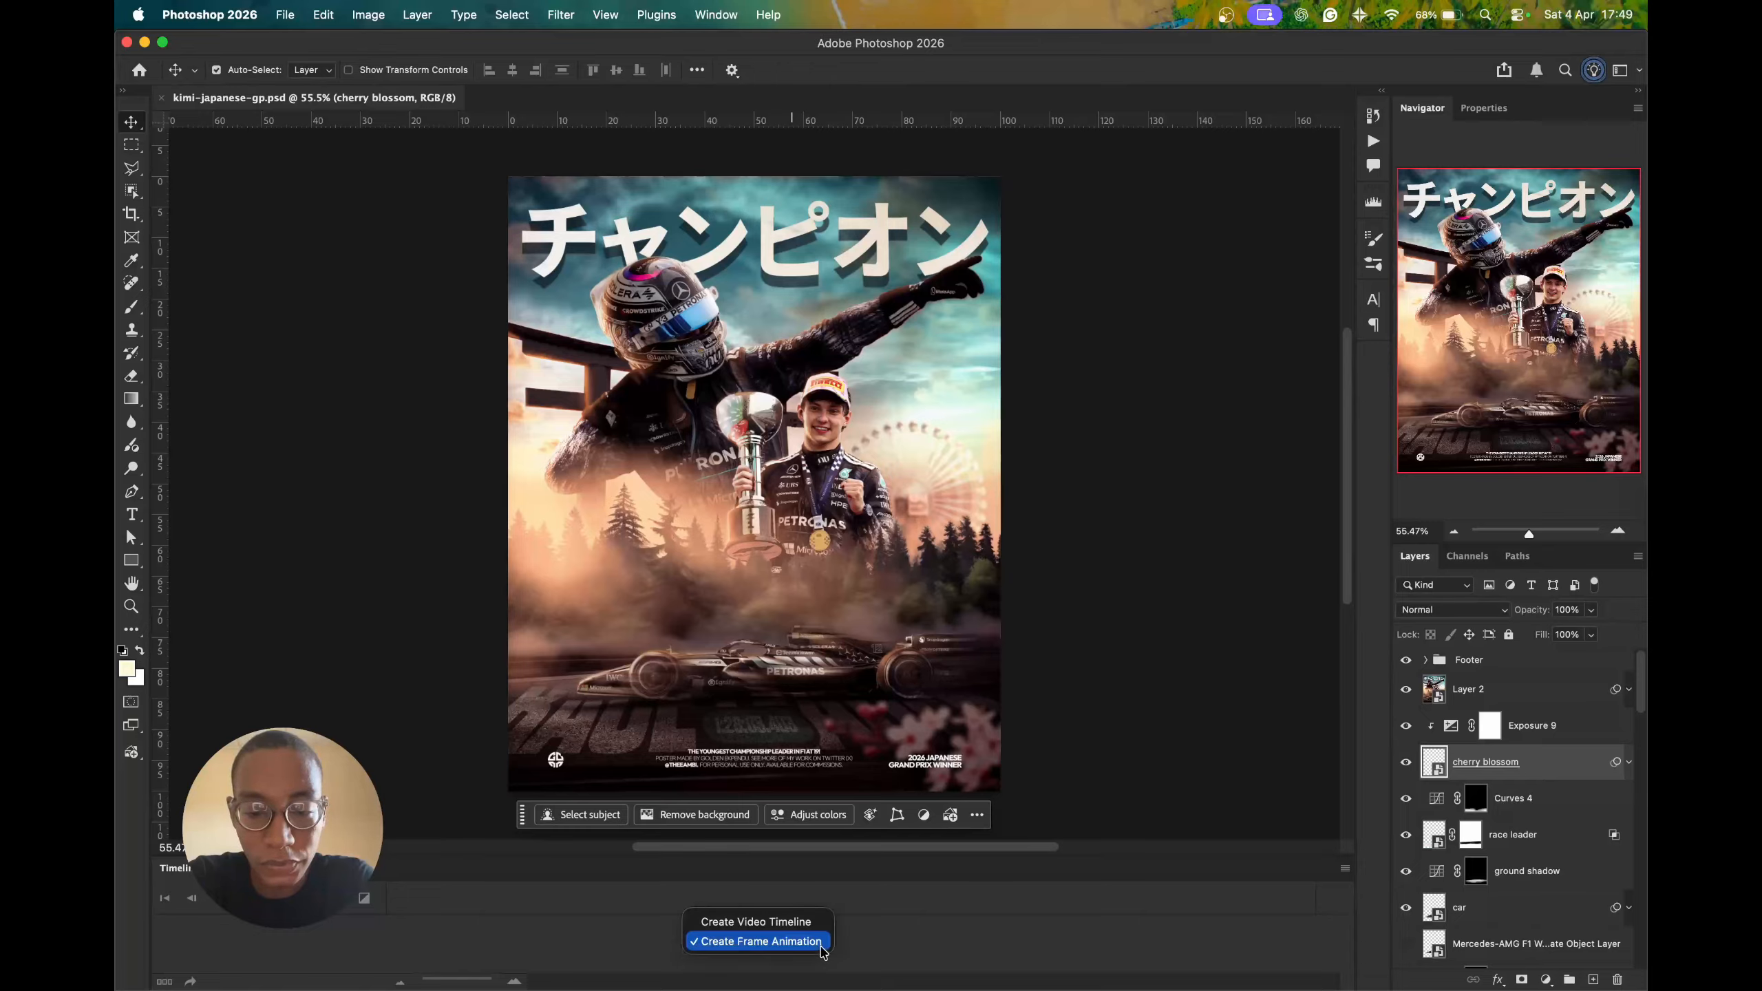
click(821, 949)
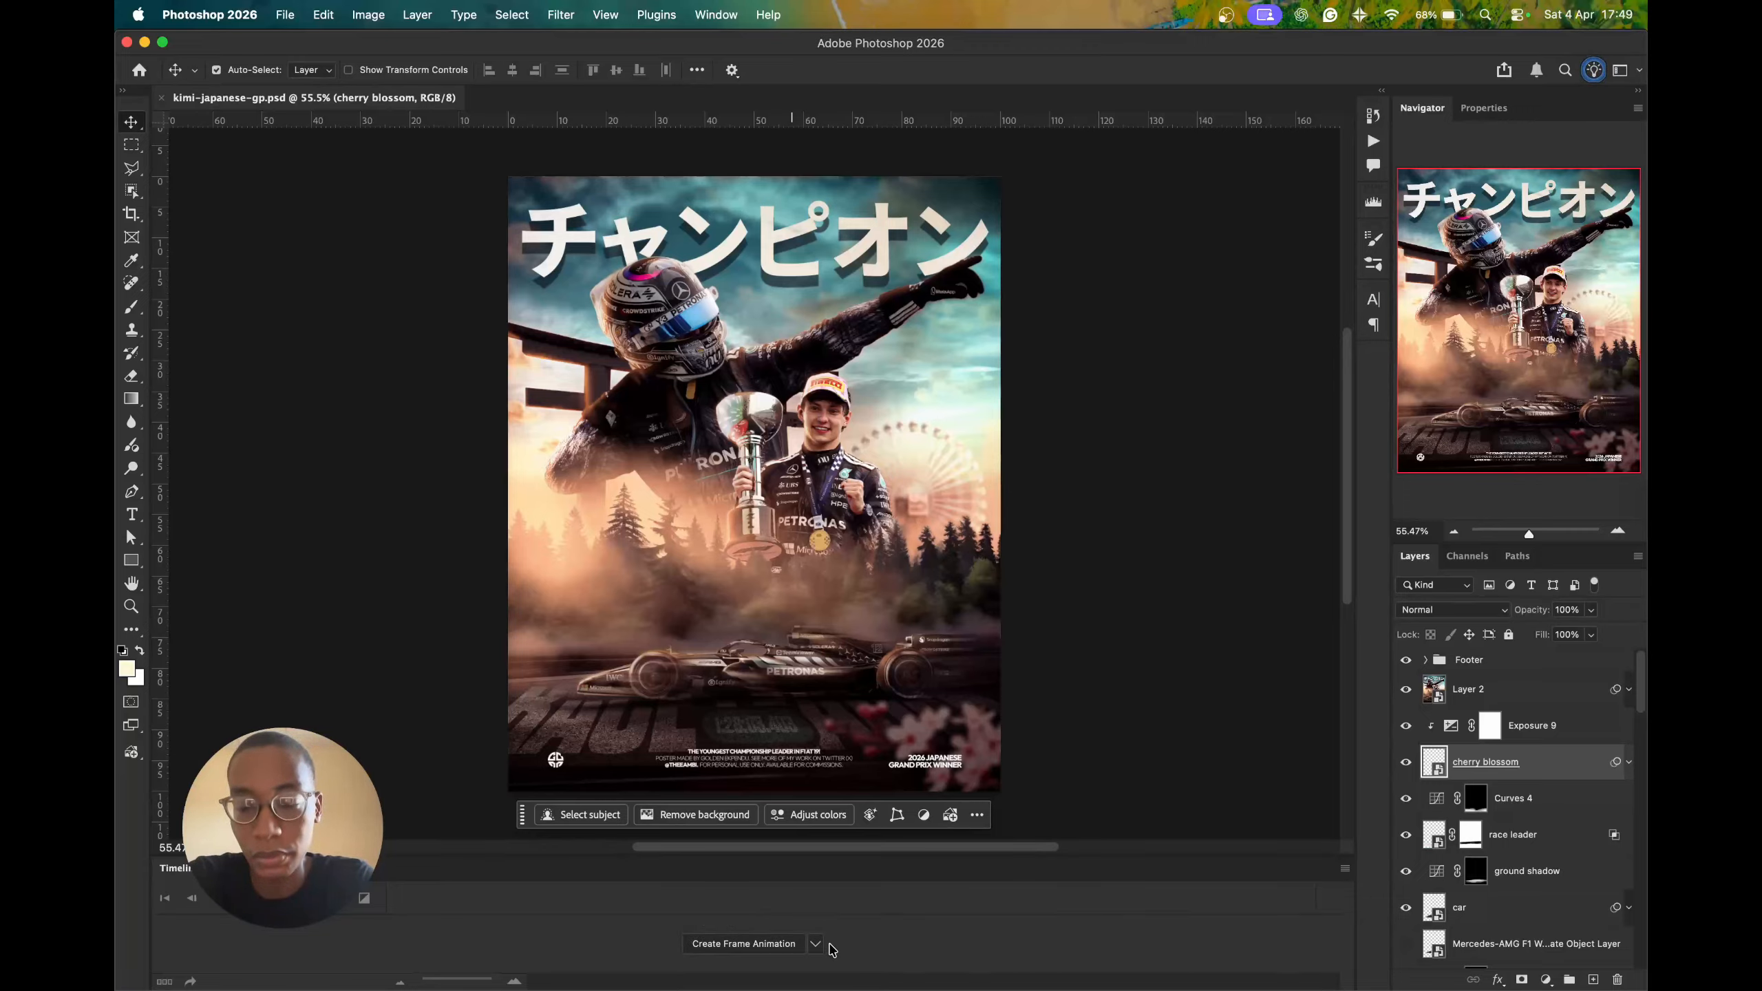
- Hide every layer except Background and create the frame animation
click(1513, 811)
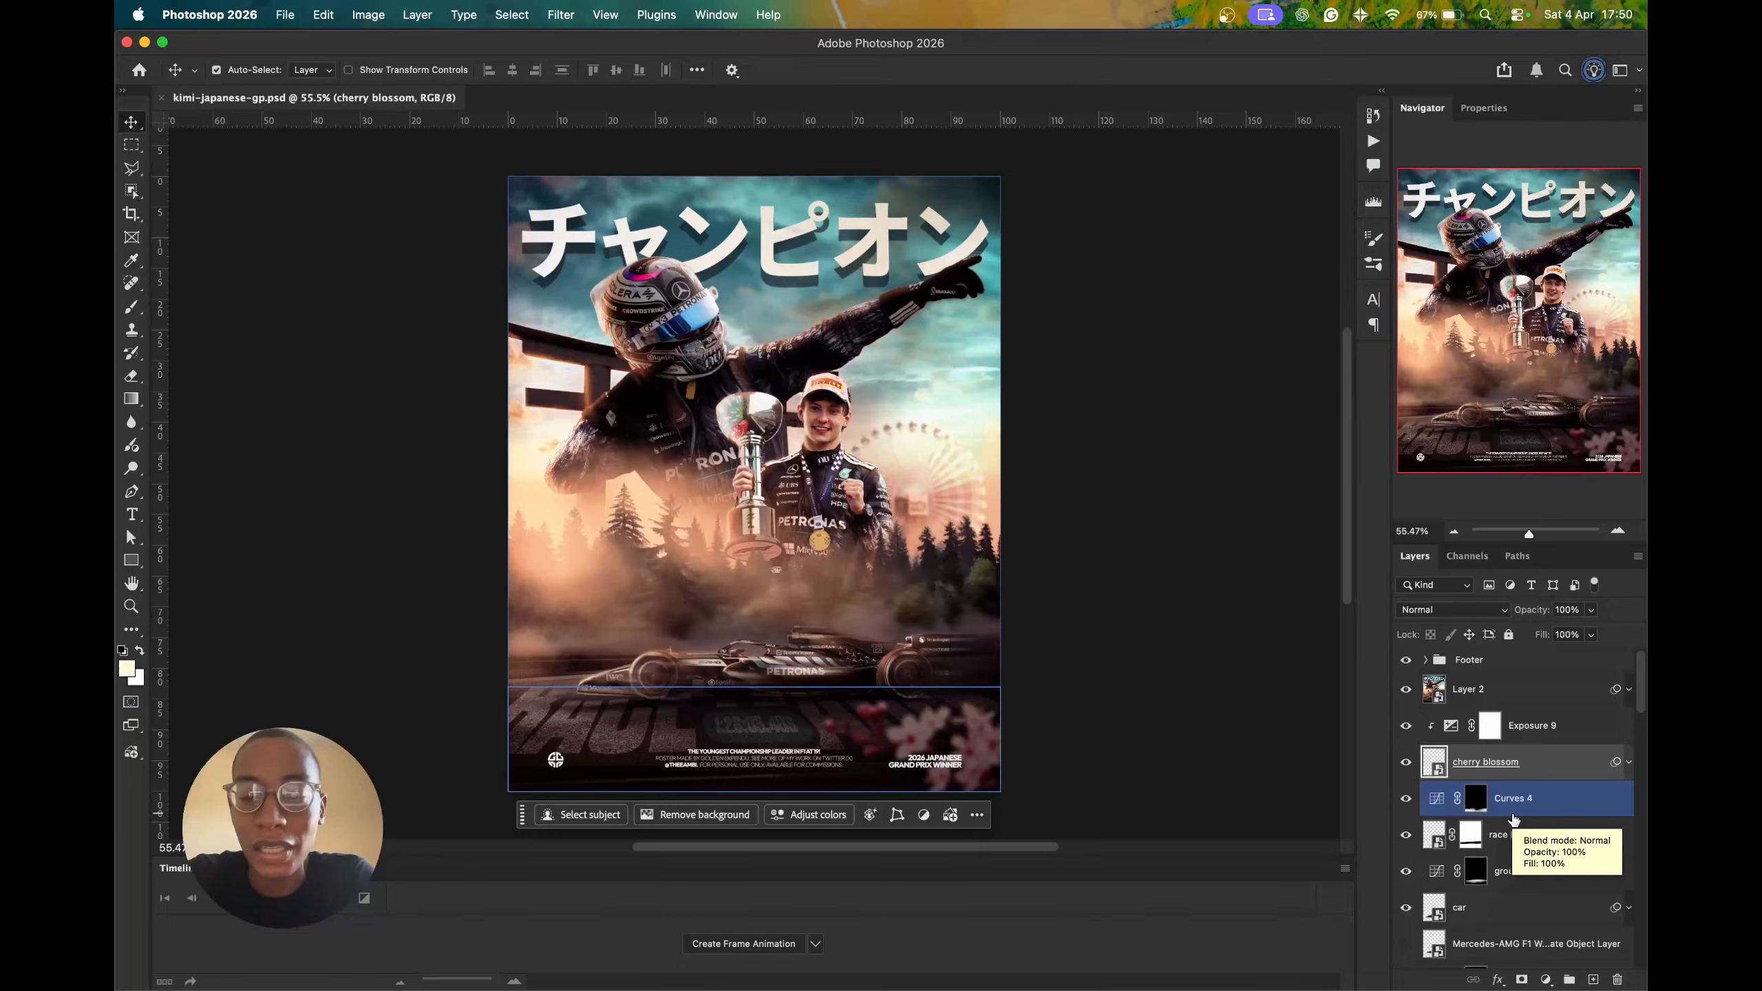
scroll(1514, 819, down, 10)
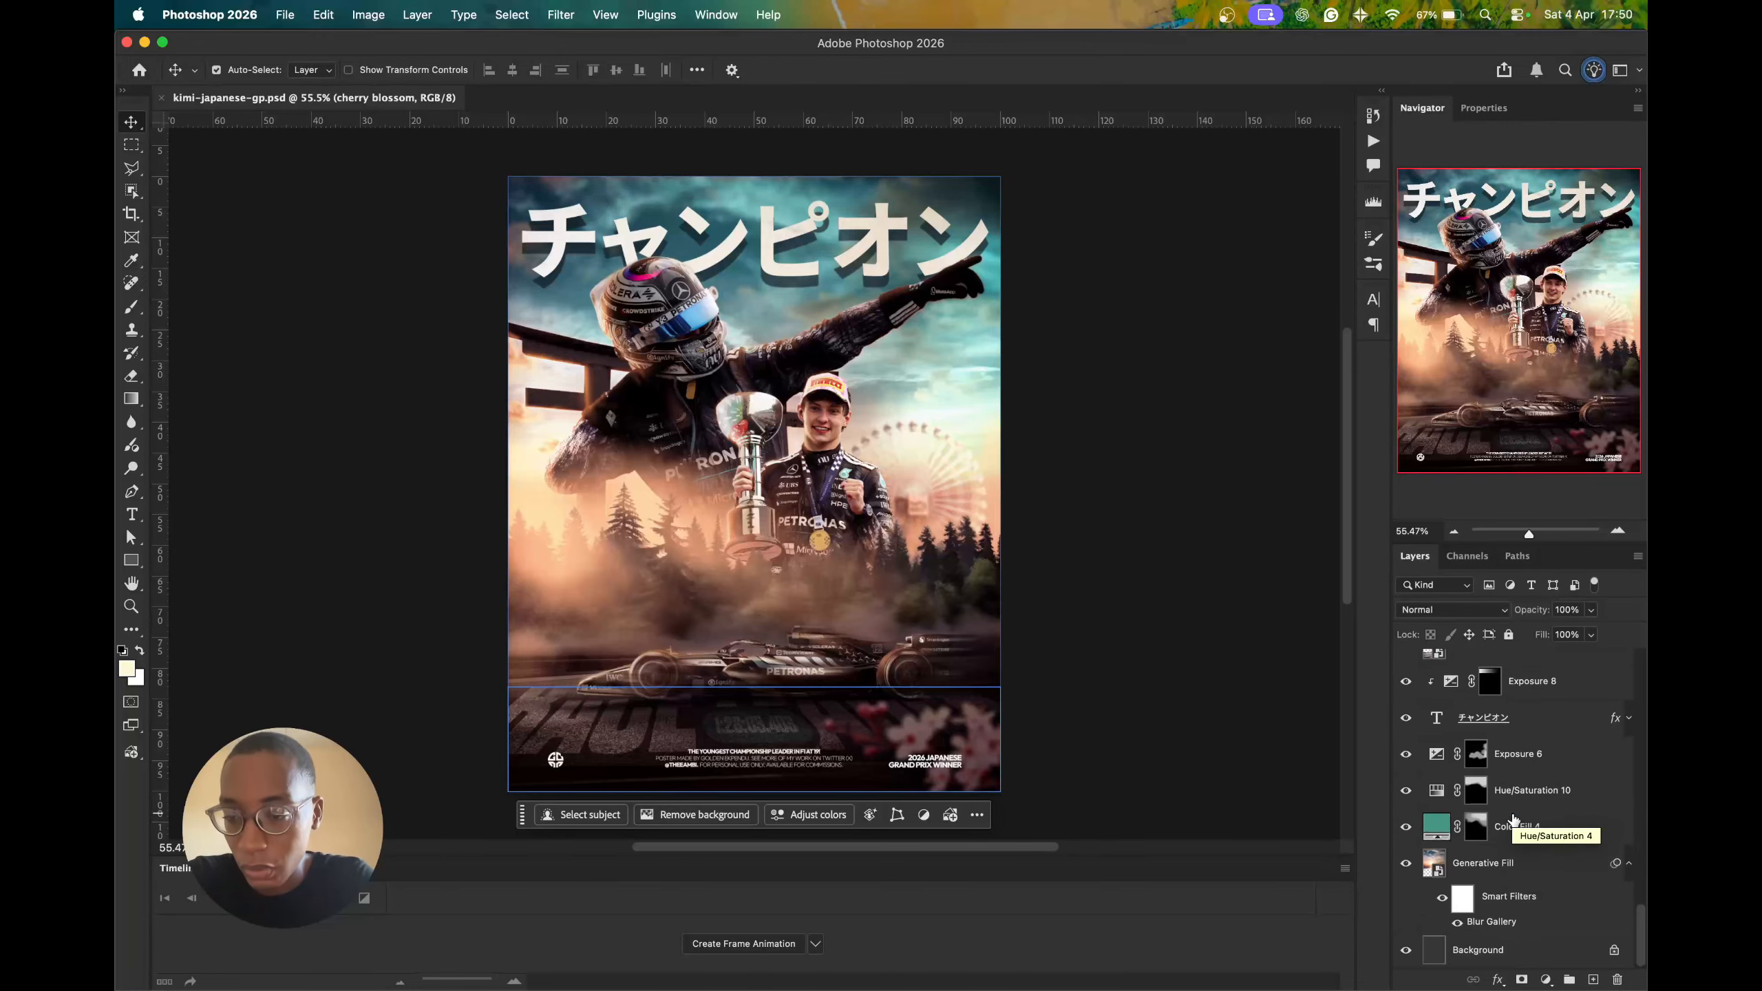
alt+click(1406, 952)
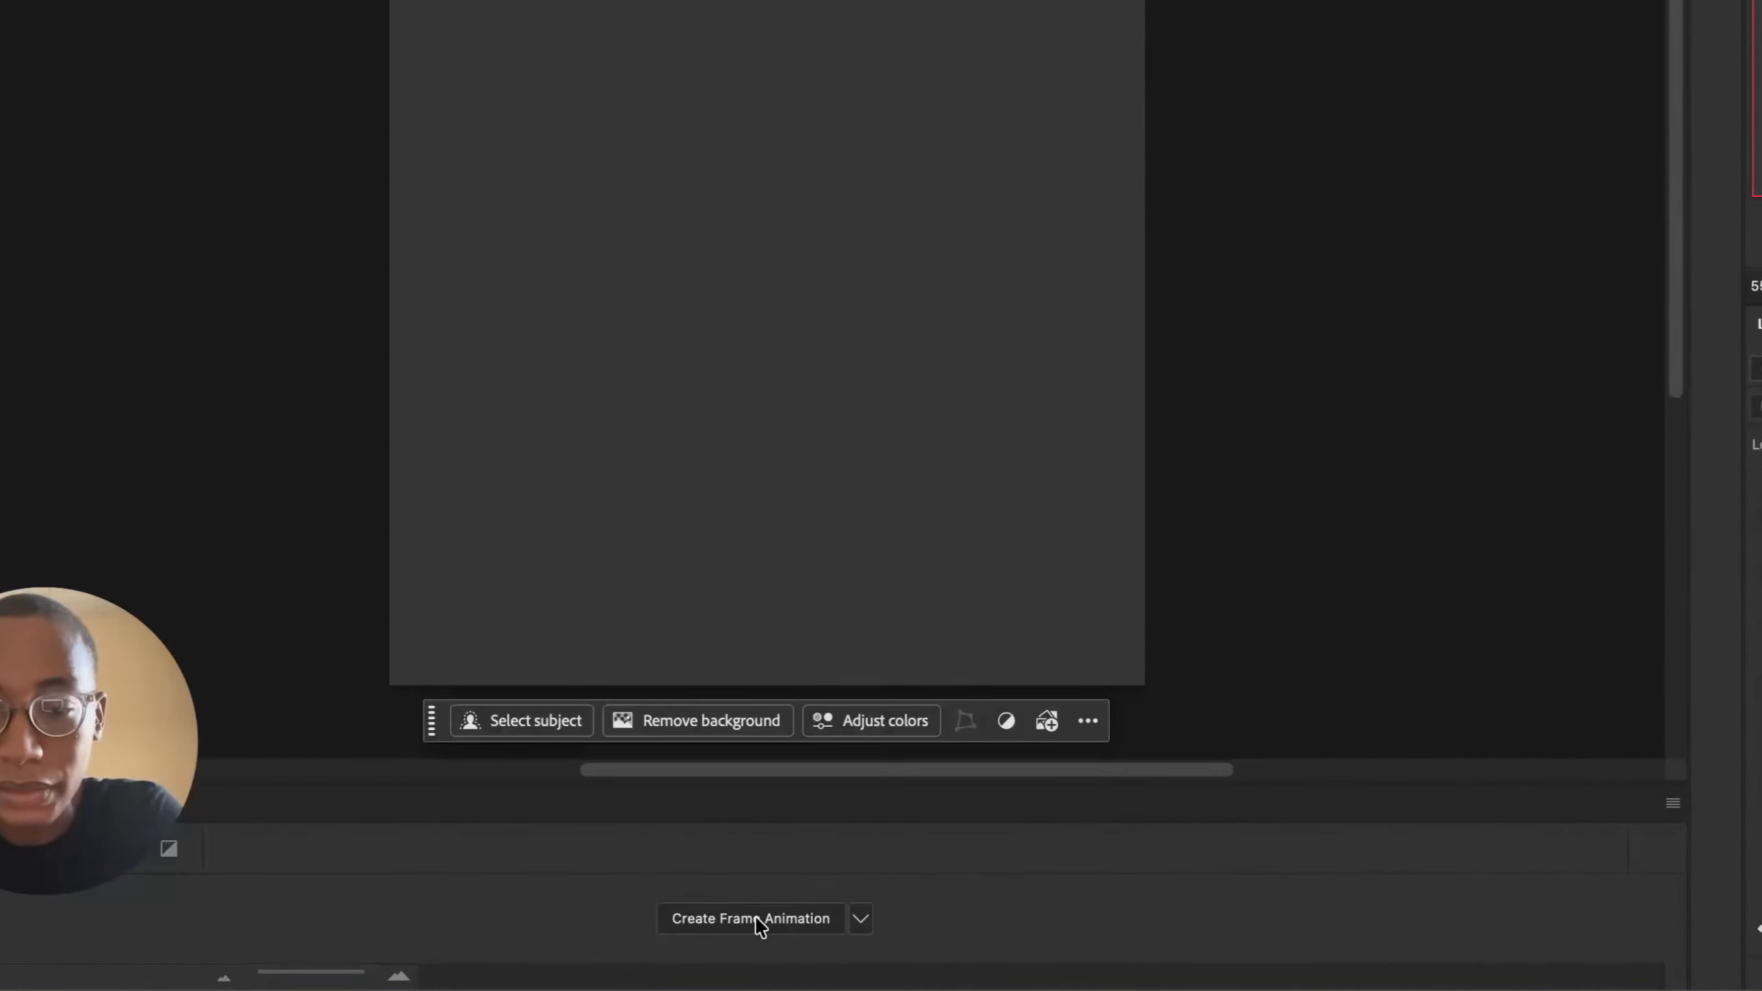
click(762, 926)
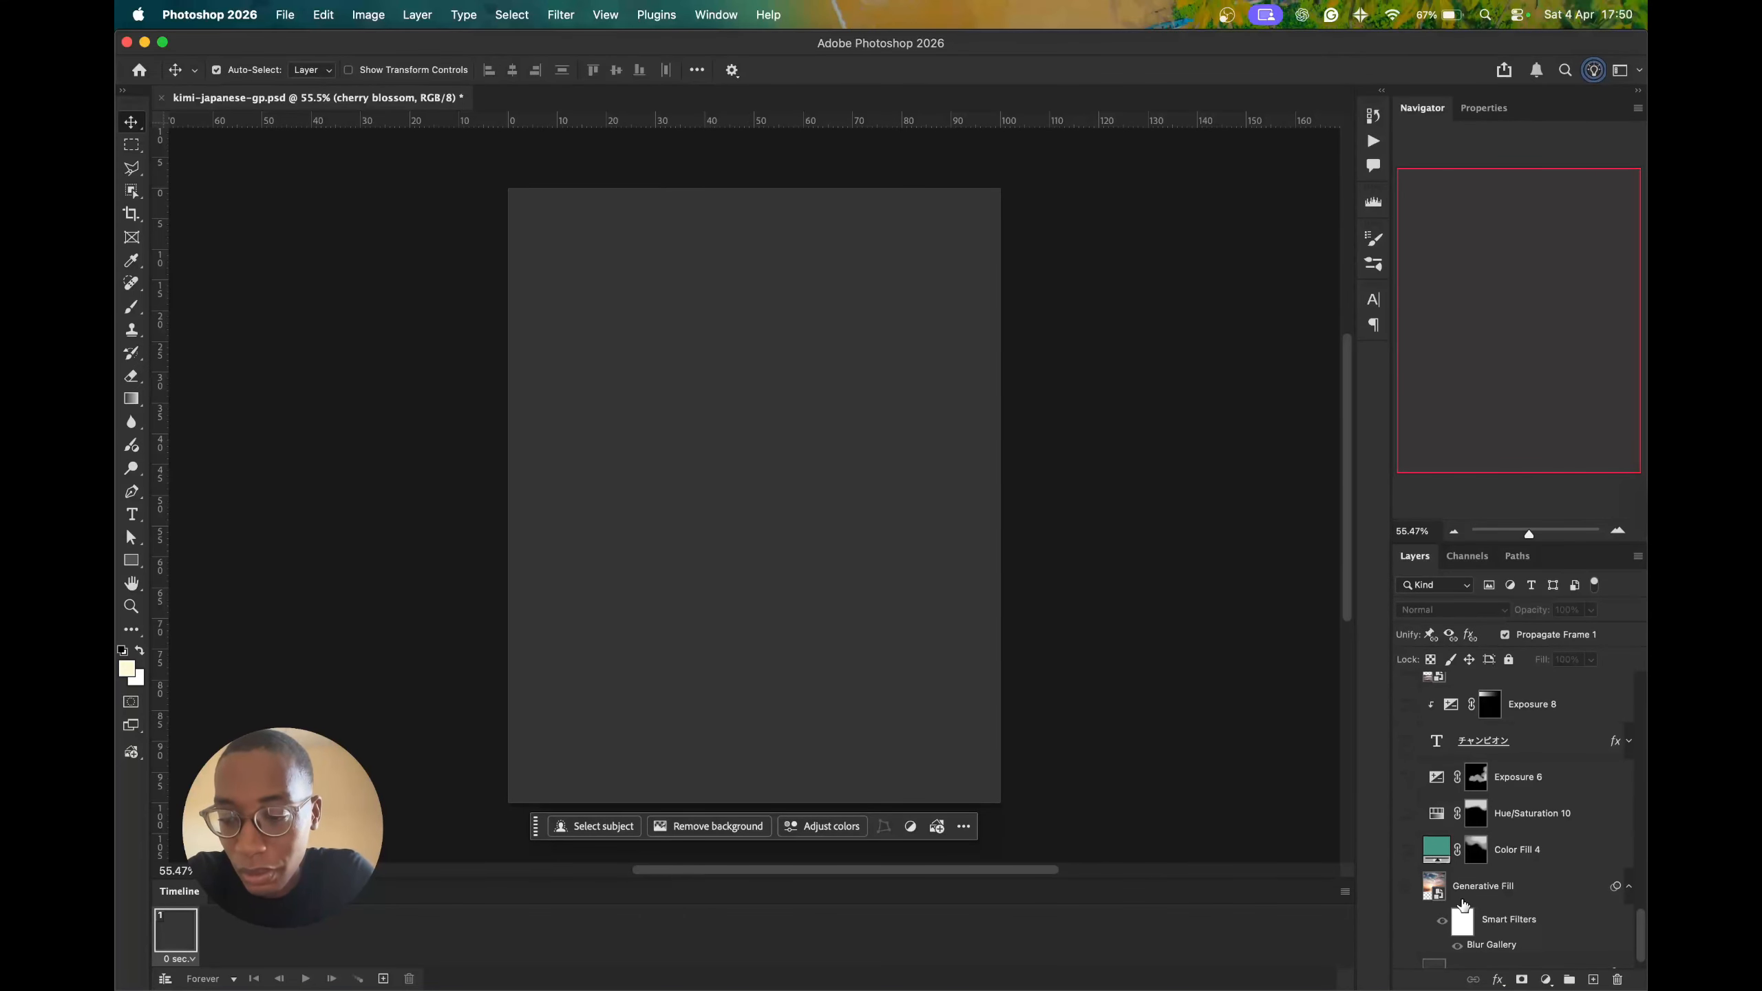
- Make Group 1, the pointing driver in the helmet, visible in the first frame
scroll(1462, 903, down, 1)
scroll(1461, 902, up, 1)
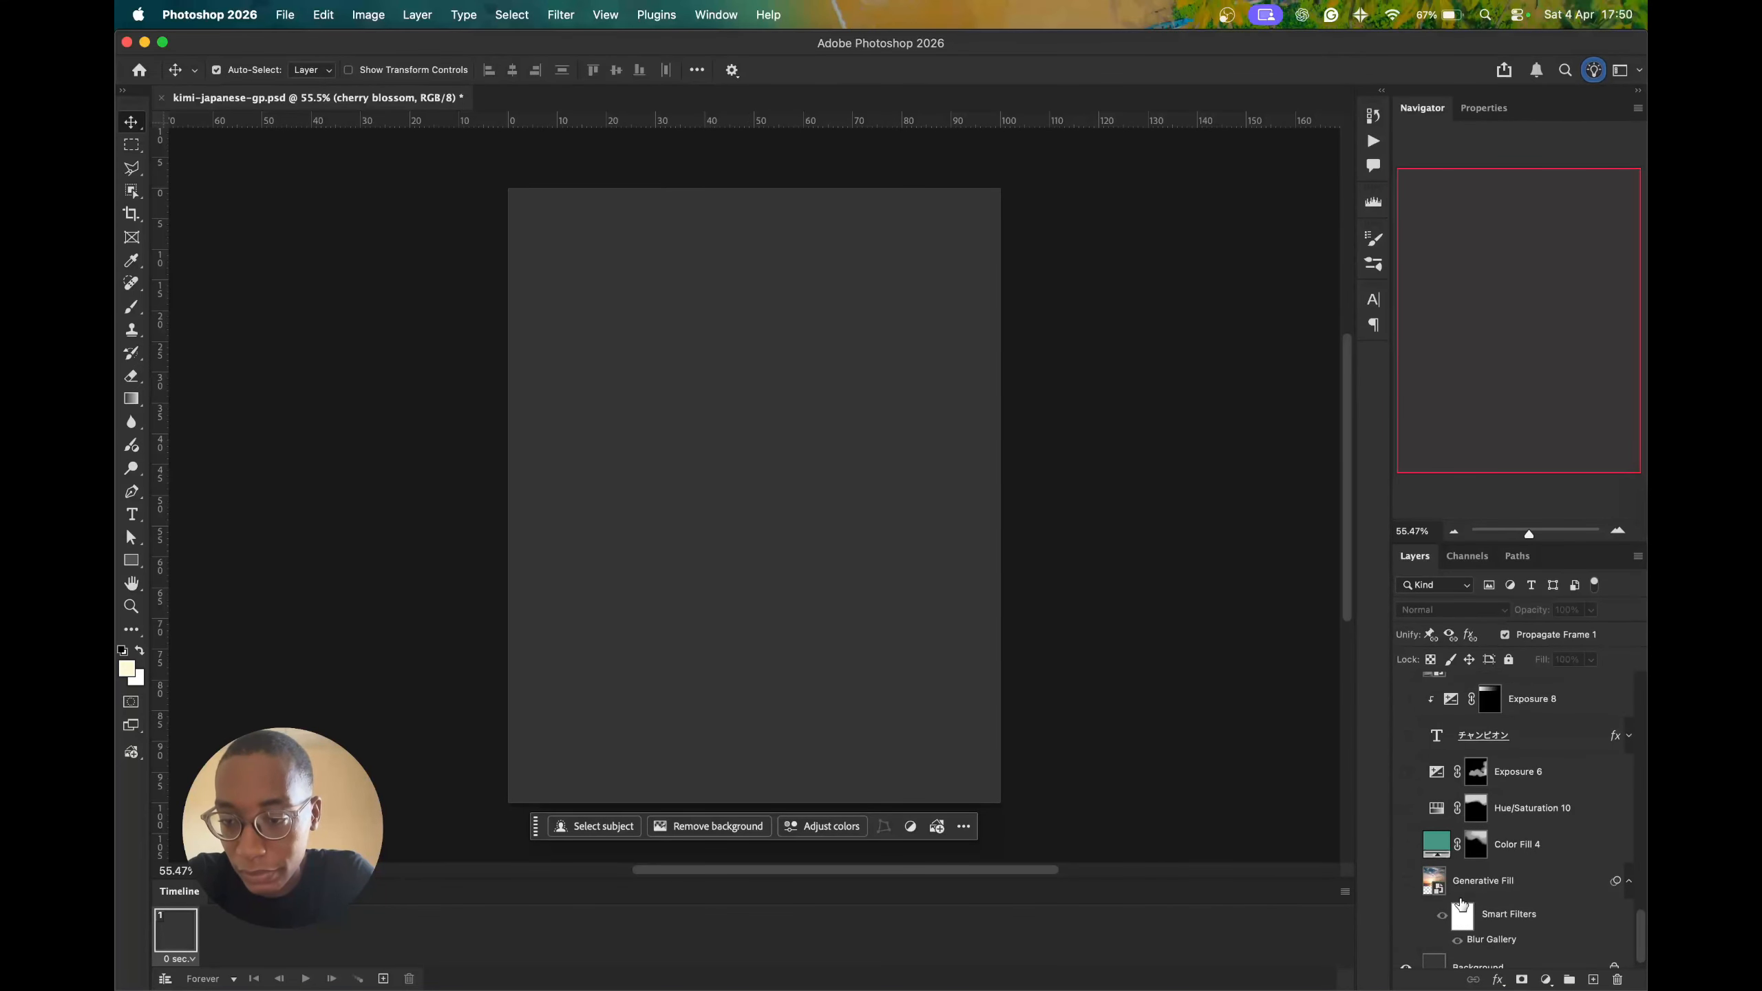
scroll(1461, 902, up, 5)
scroll(1461, 902, up, 18)
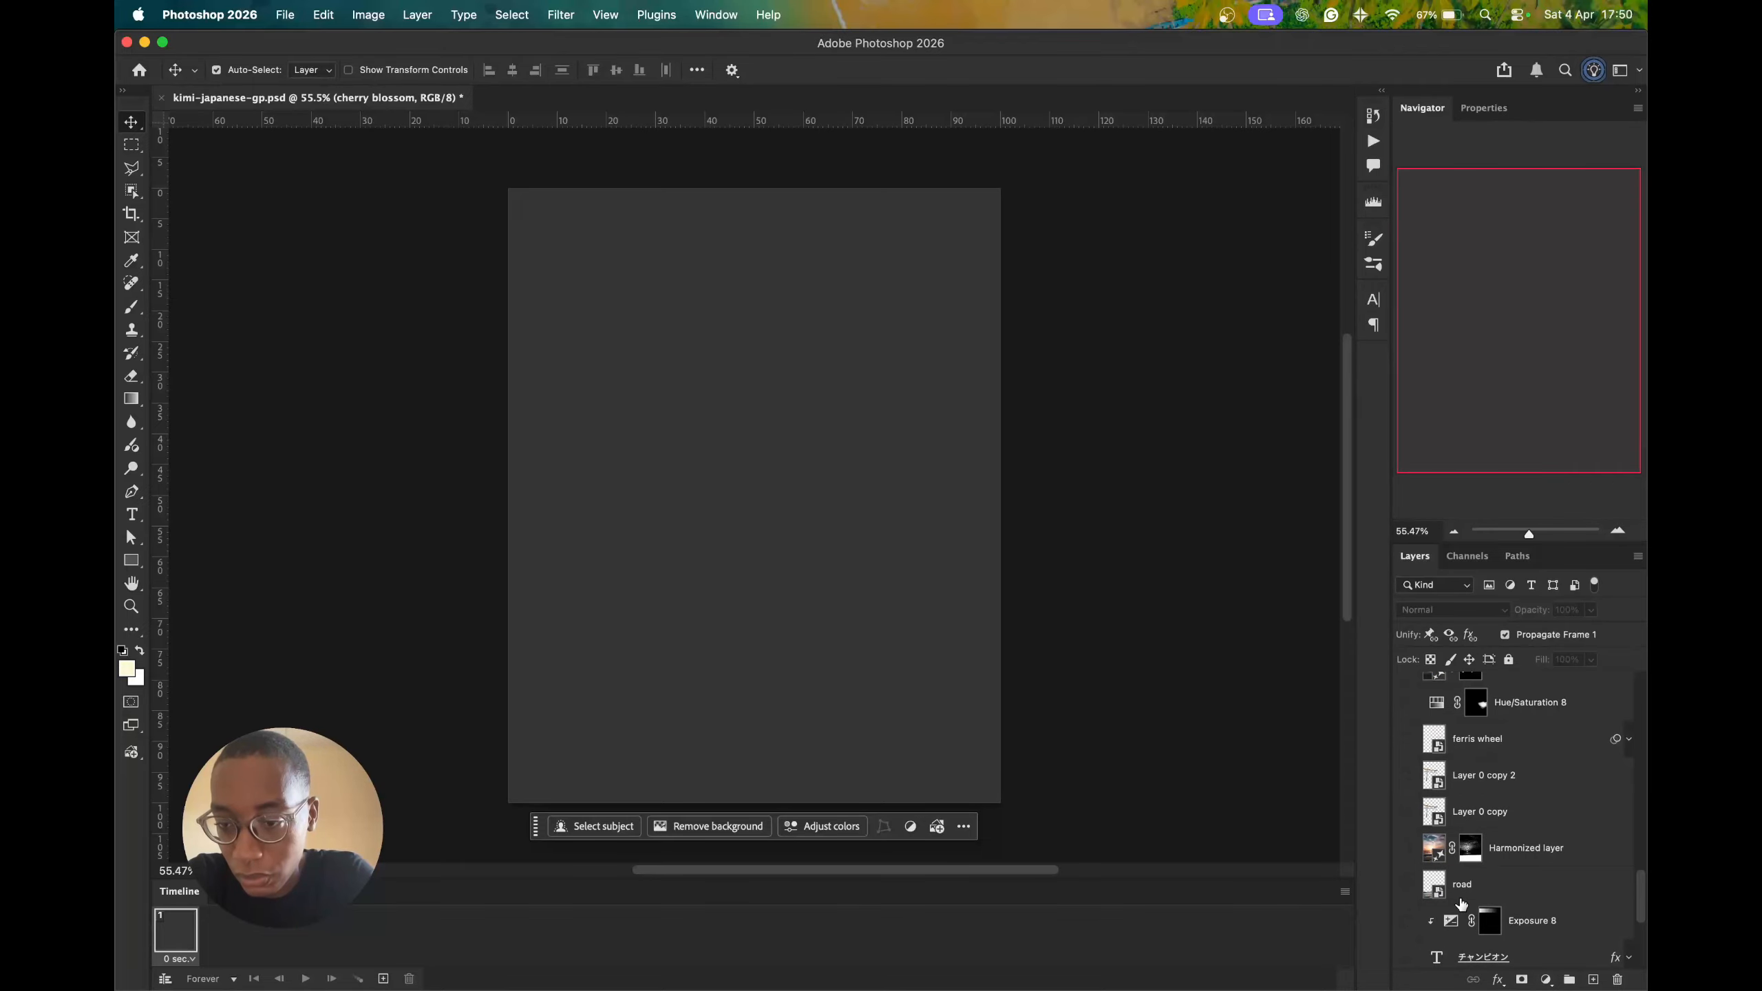
scroll(1461, 902, up, 6)
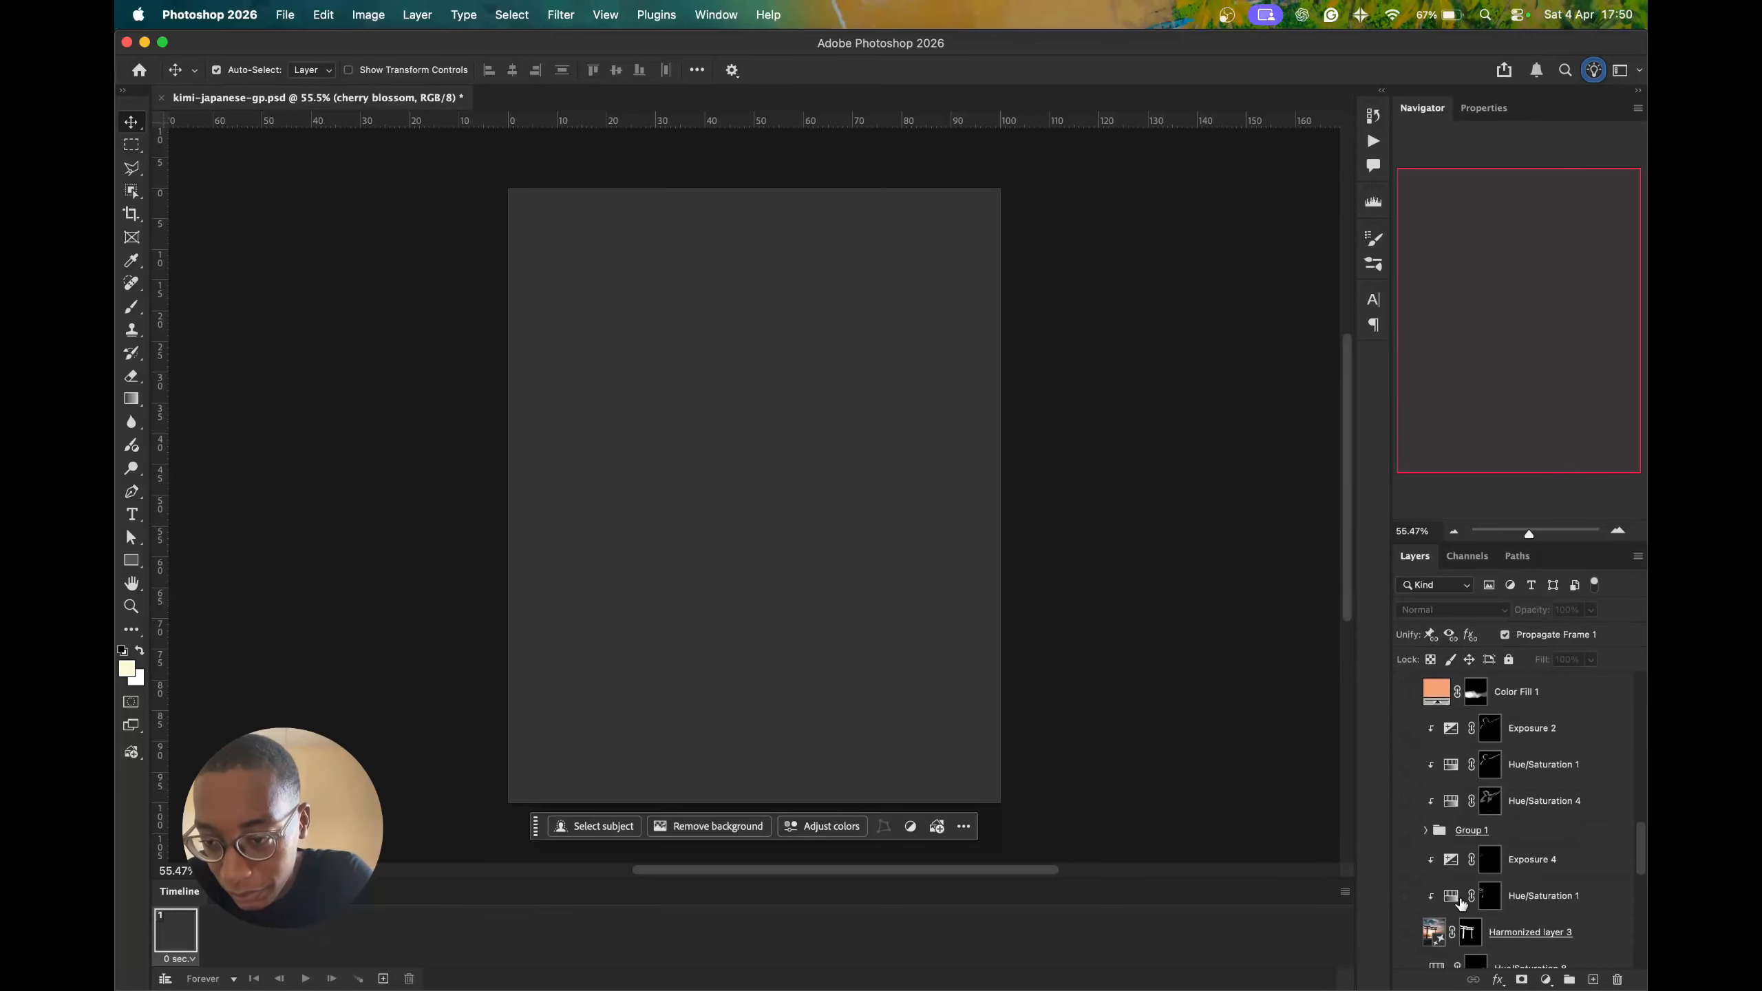
click(1405, 877)
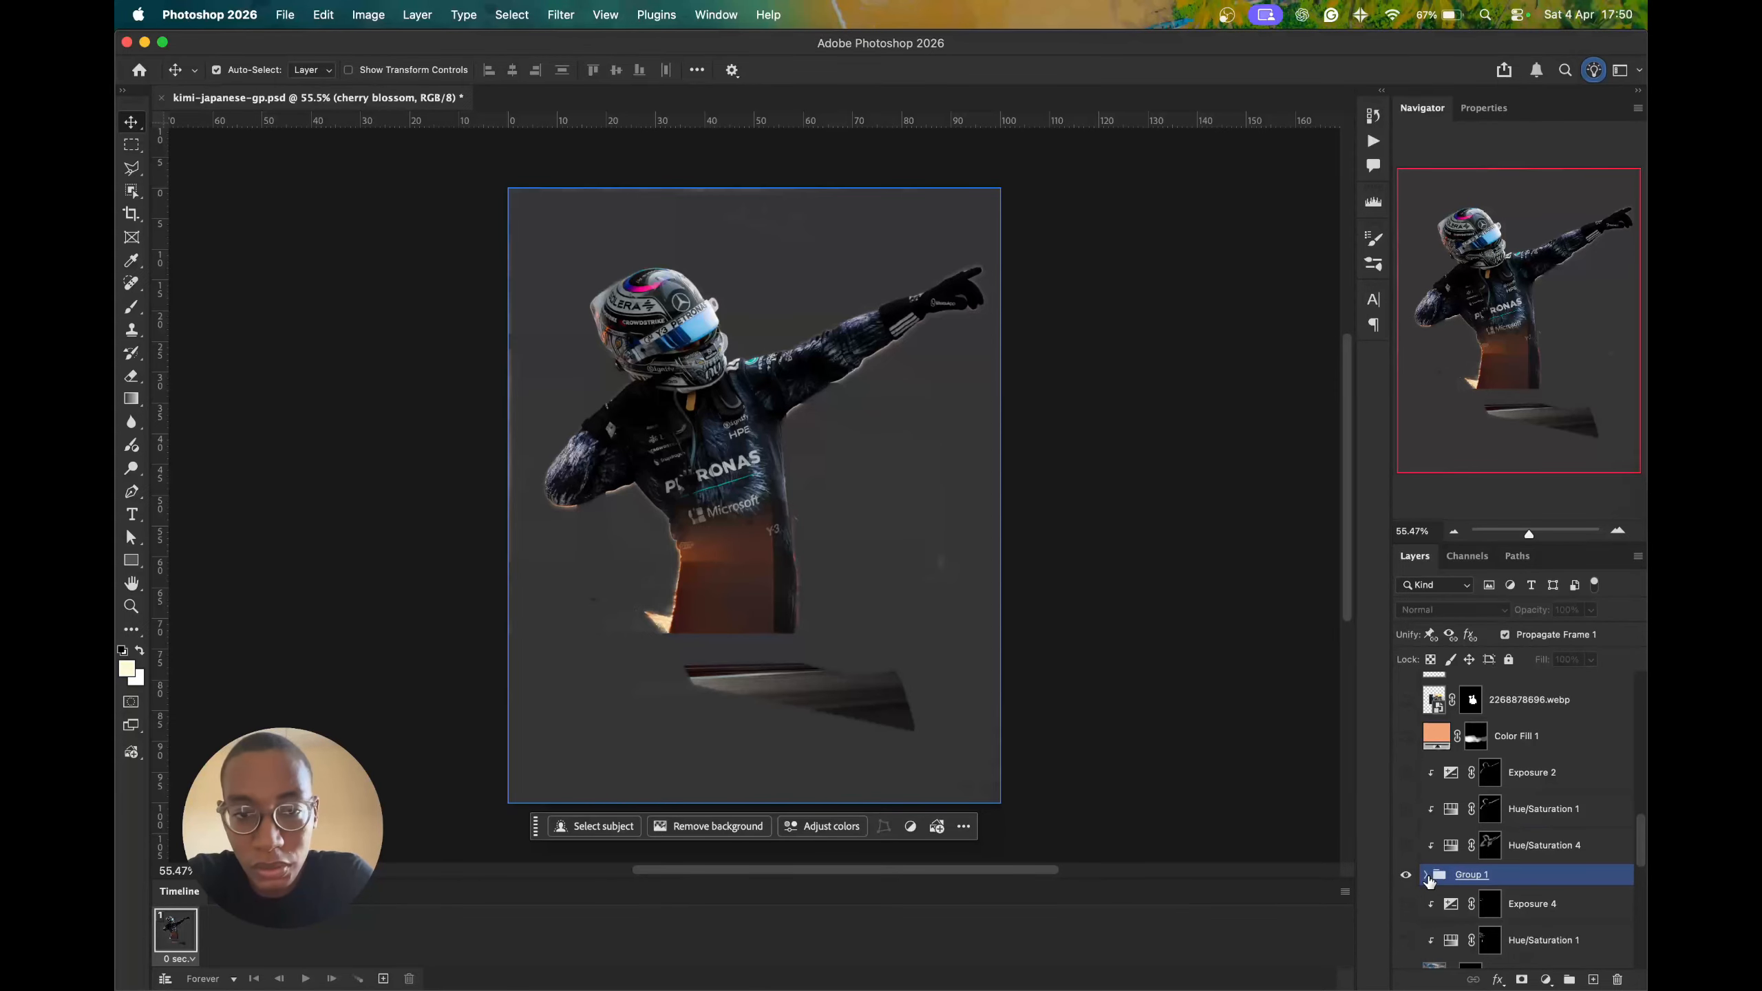
- Try showing Harmonized layer 7, the driver with the trophy, together with Group 1 in the first frame
scroll(1417, 813, up, 8)
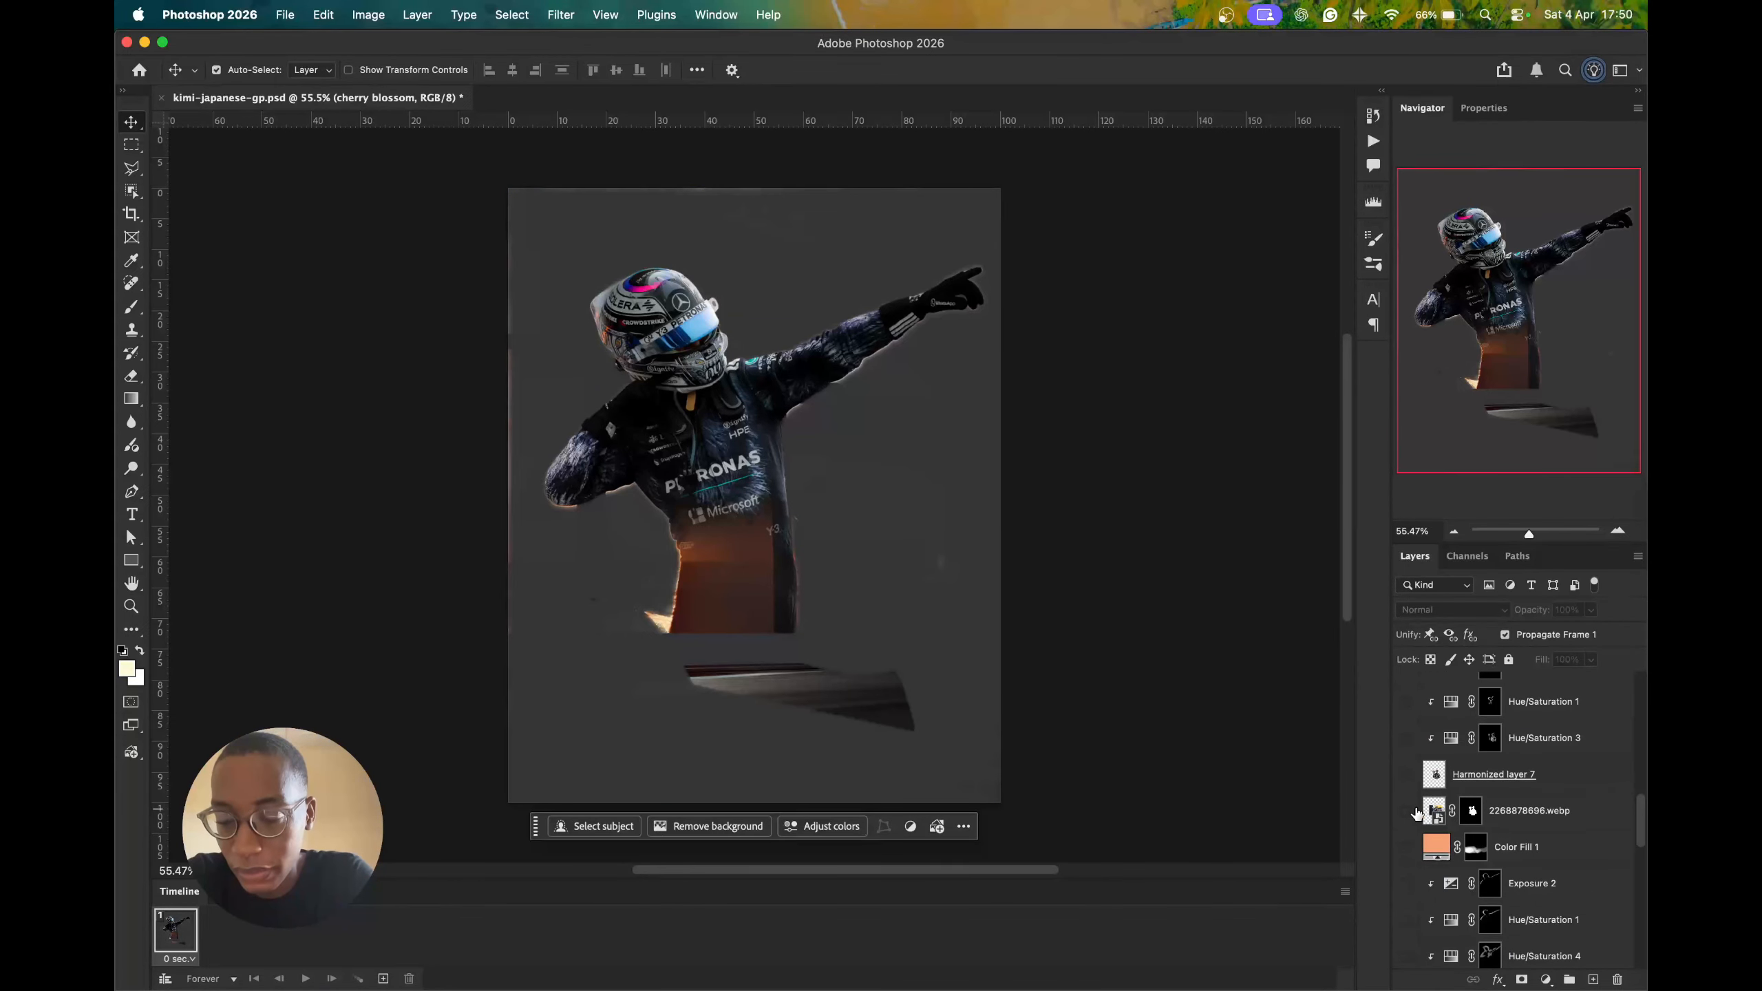
scroll(1417, 814, up, 2)
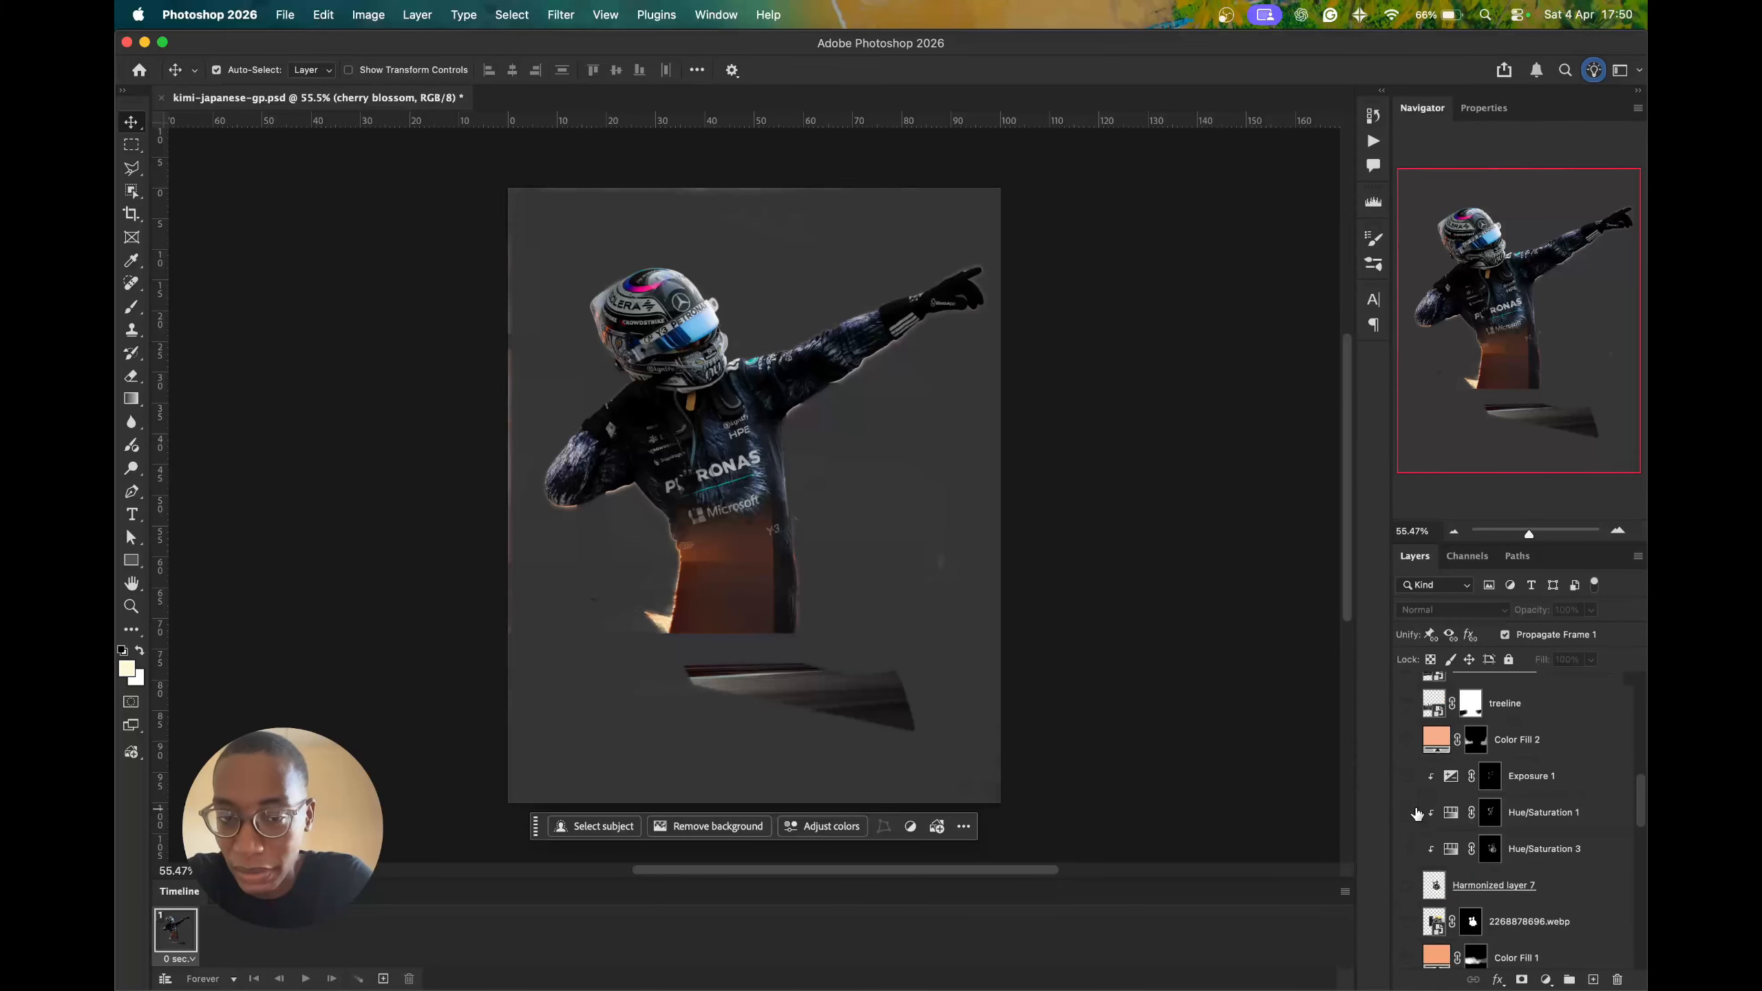
scroll(1417, 814, down, 5)
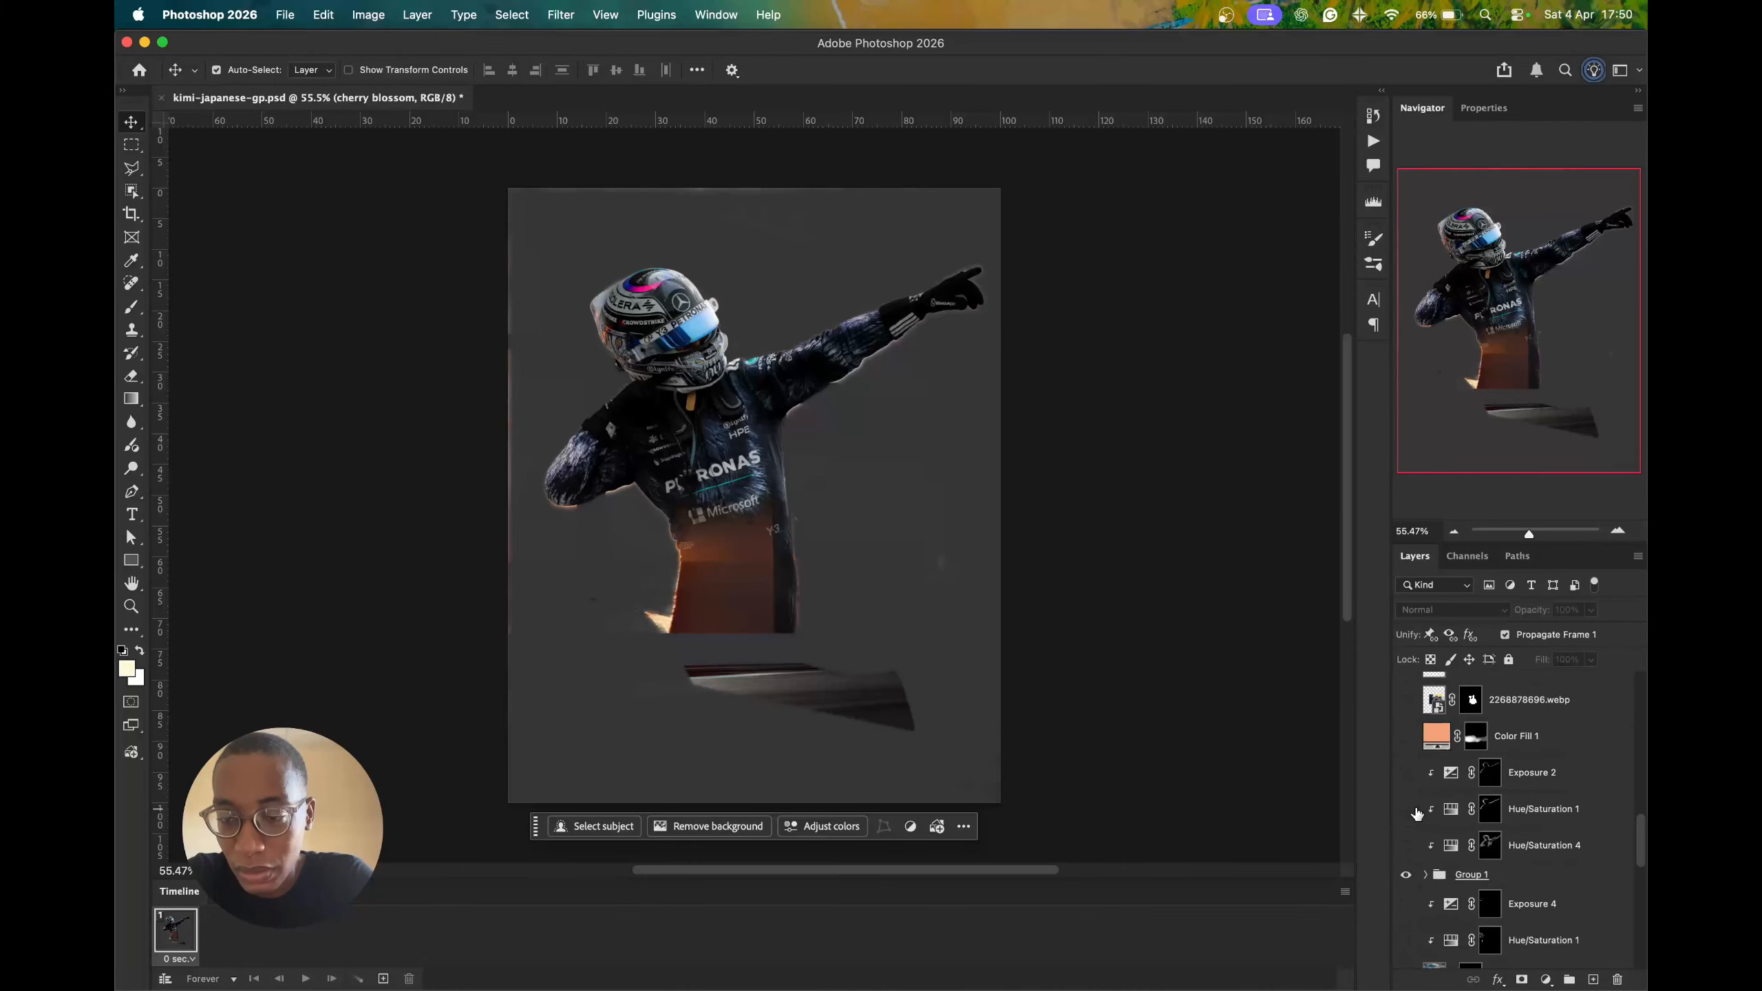
click(1406, 775)
click(1419, 780)
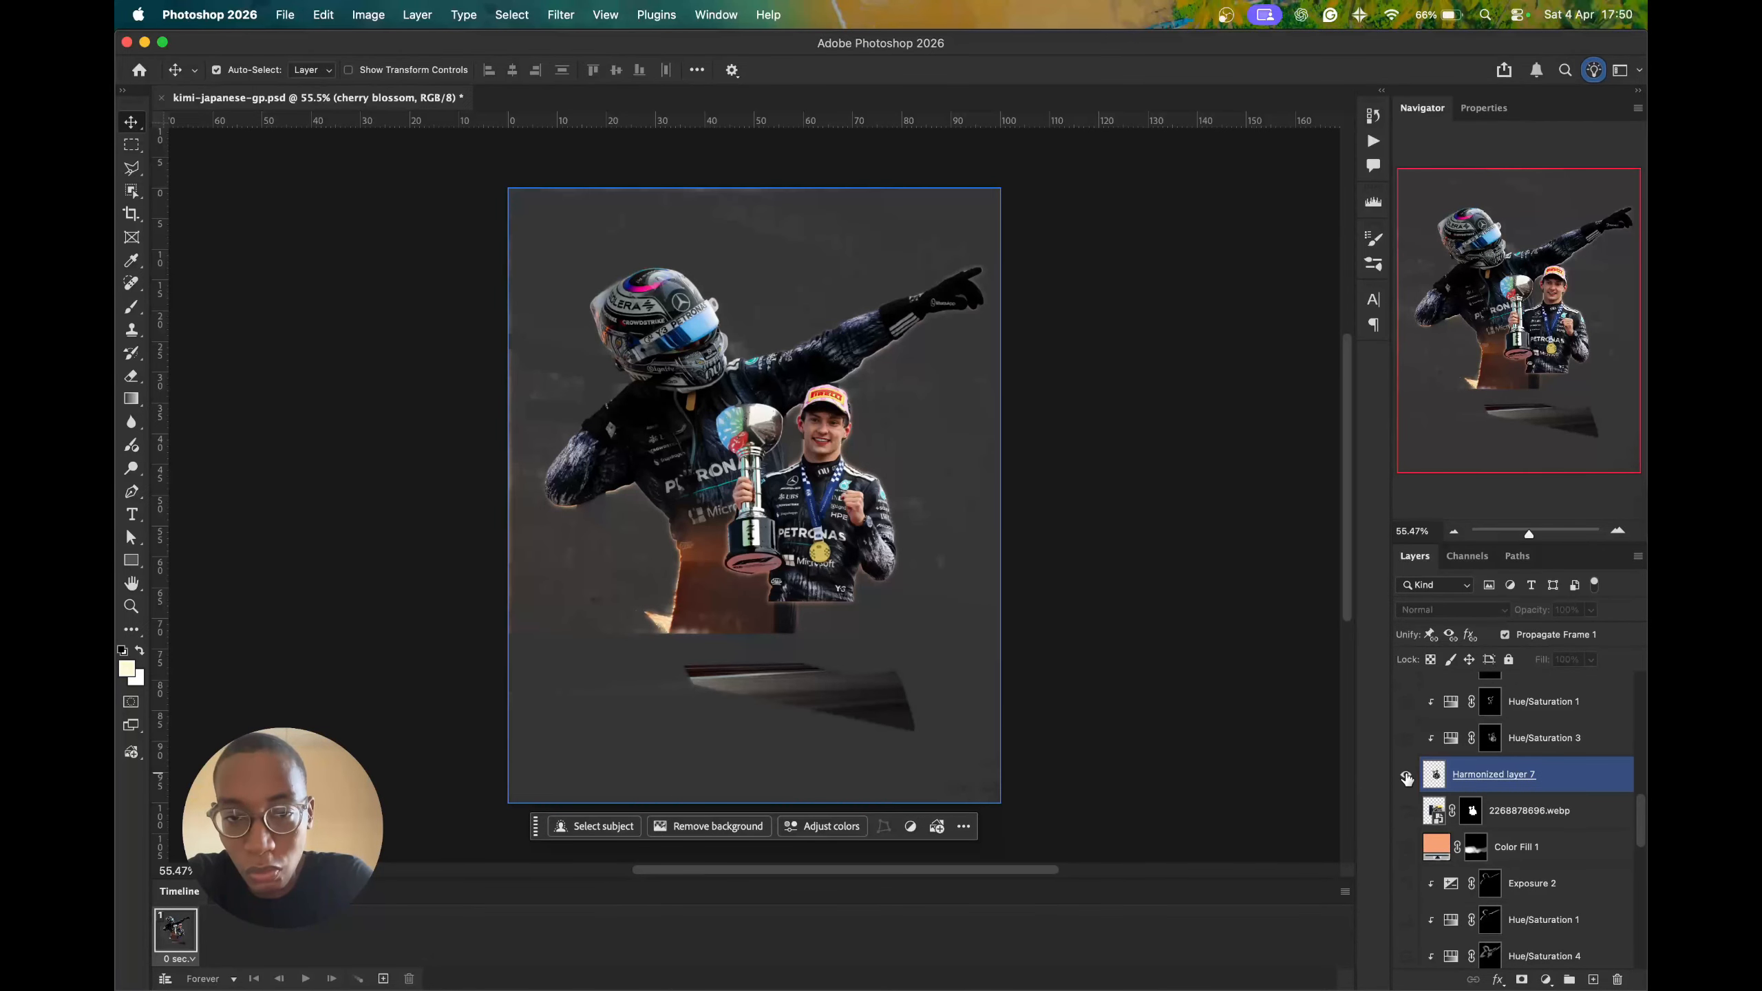
scroll(1465, 785, down, 11)
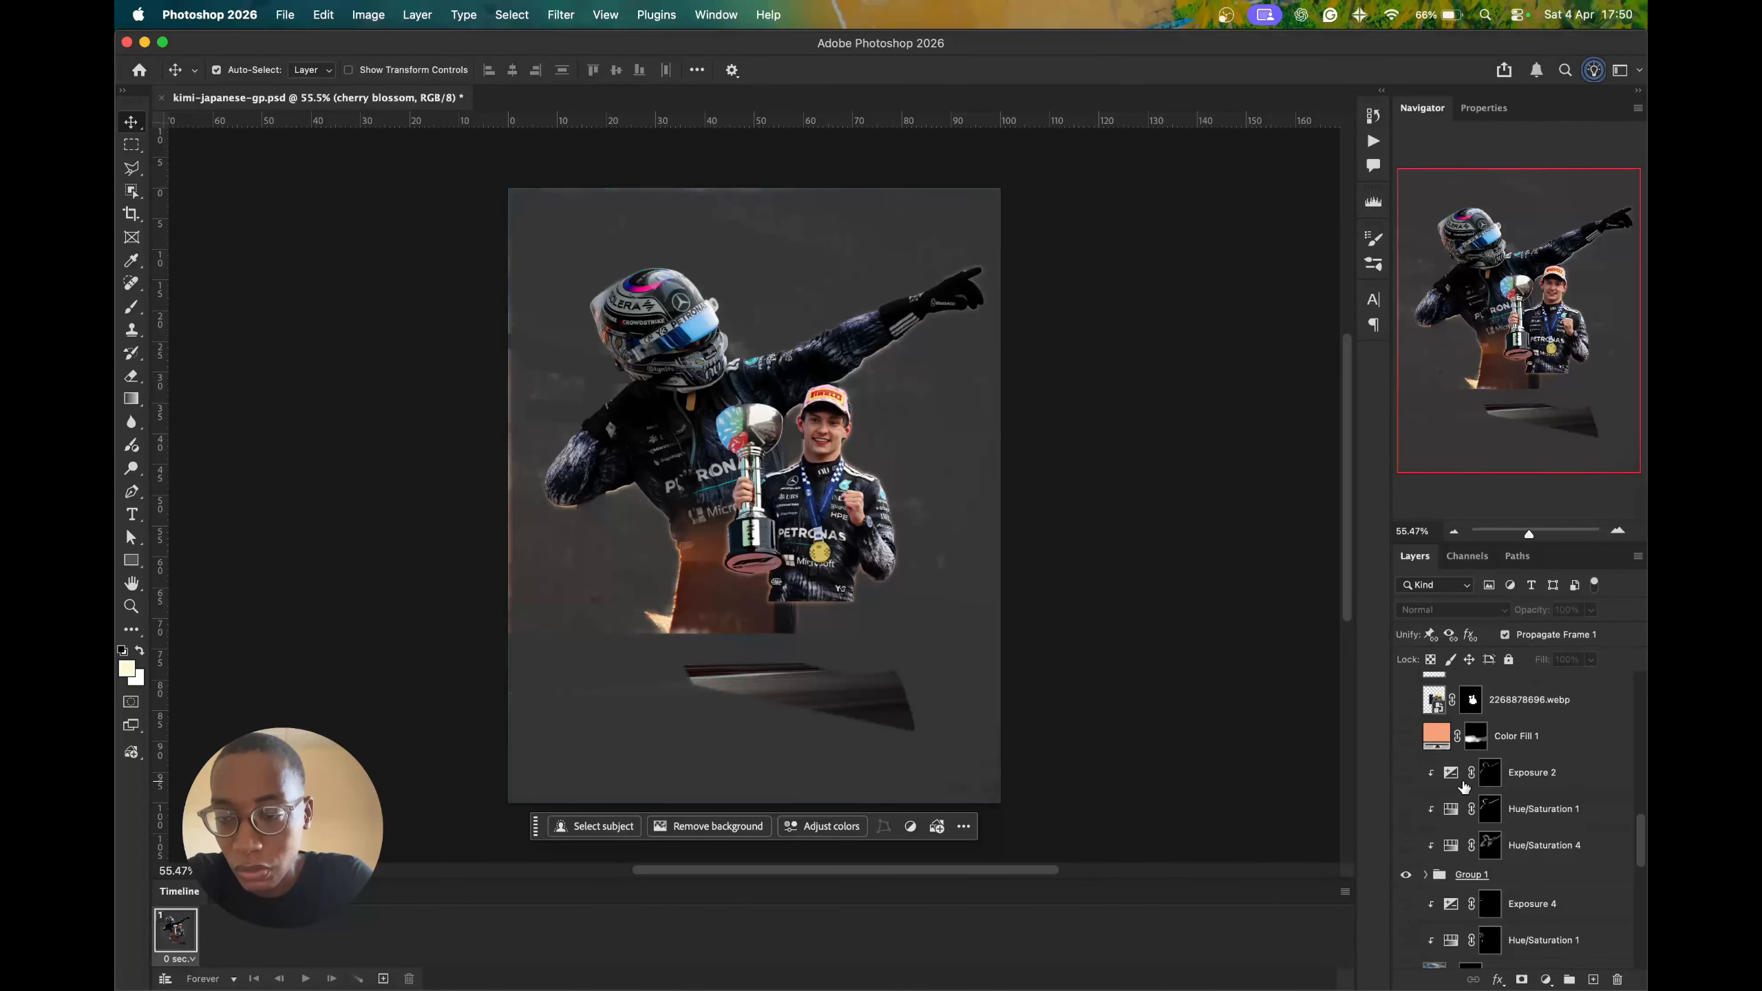
scroll(1464, 787, up, 10)
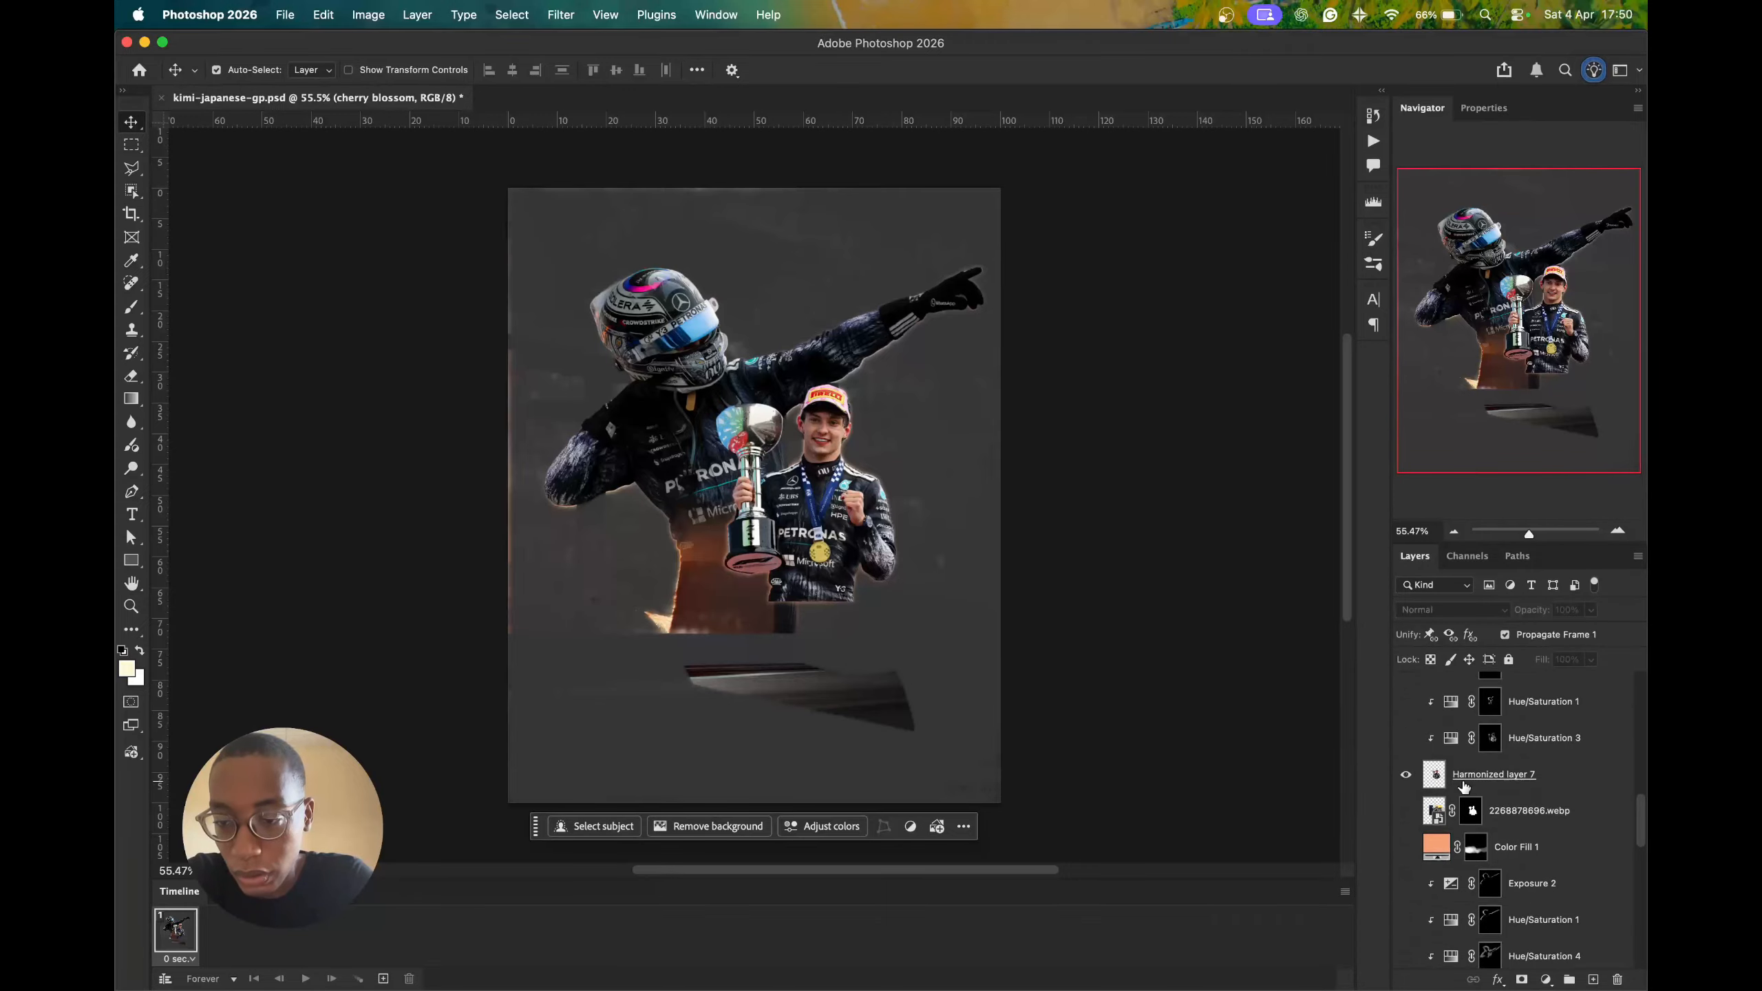
scroll(1464, 786, up, 1)
- Try the treeline layer and Harmonized layer 5 in the first frame, leaving only Group 1 visible over the background
click(1406, 750)
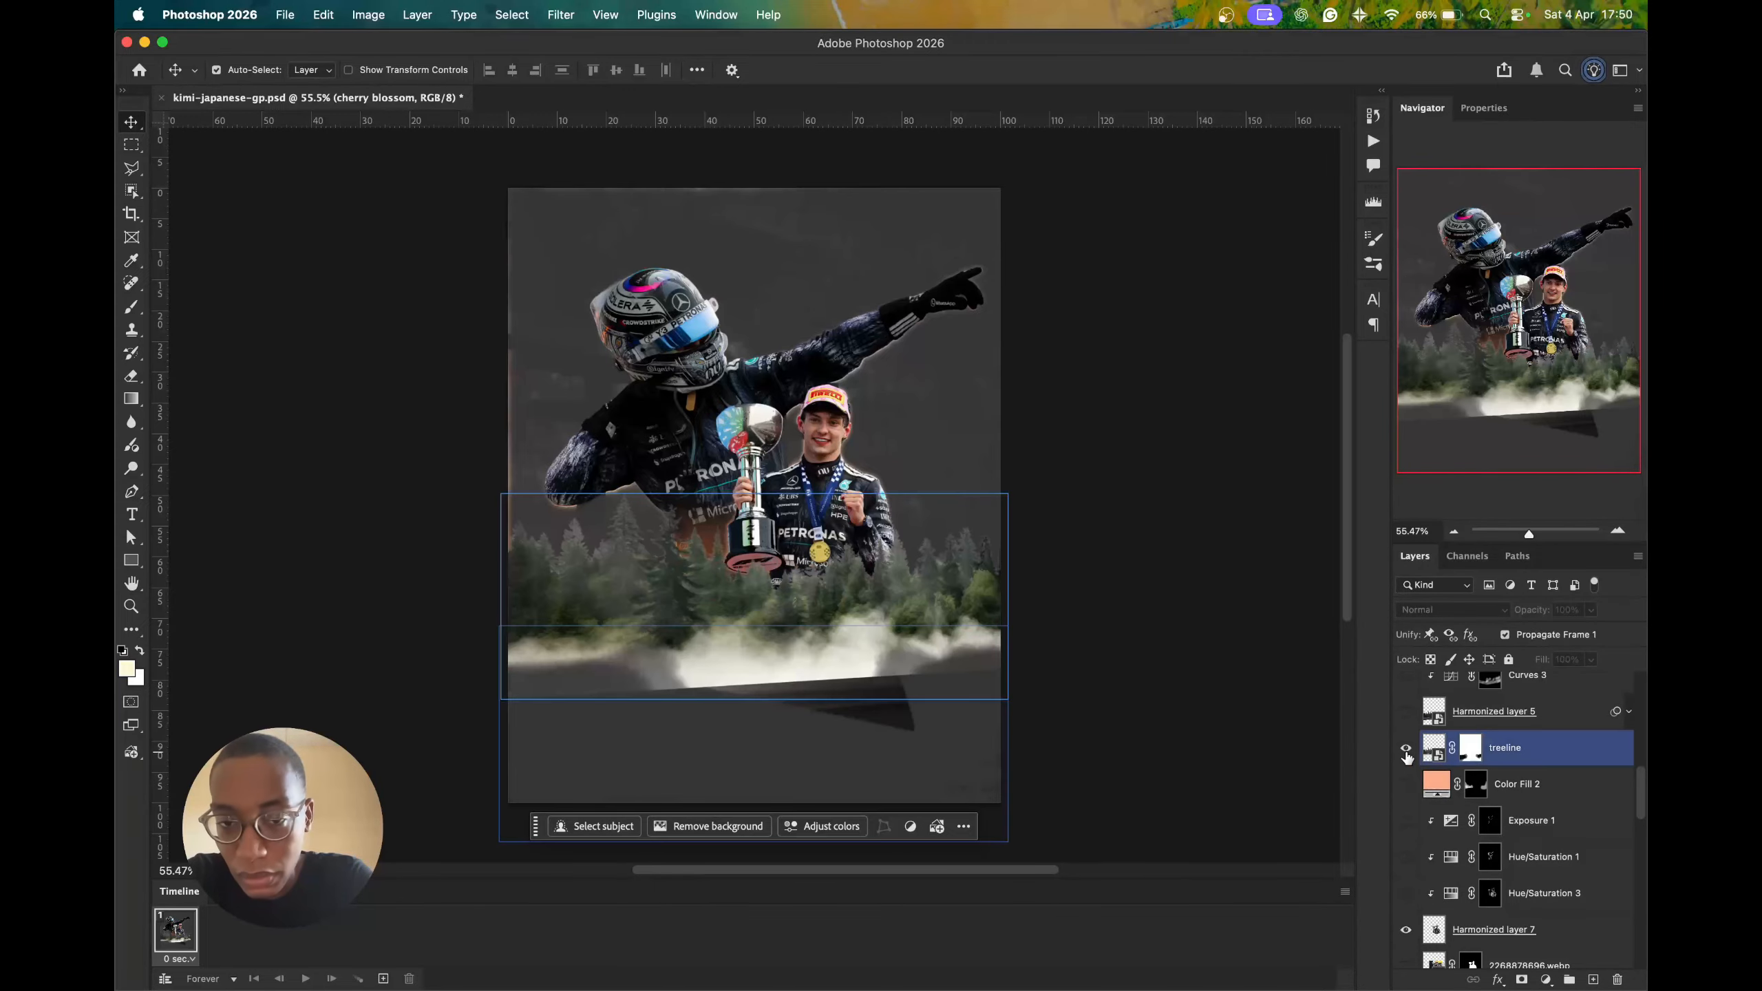
click(1406, 749)
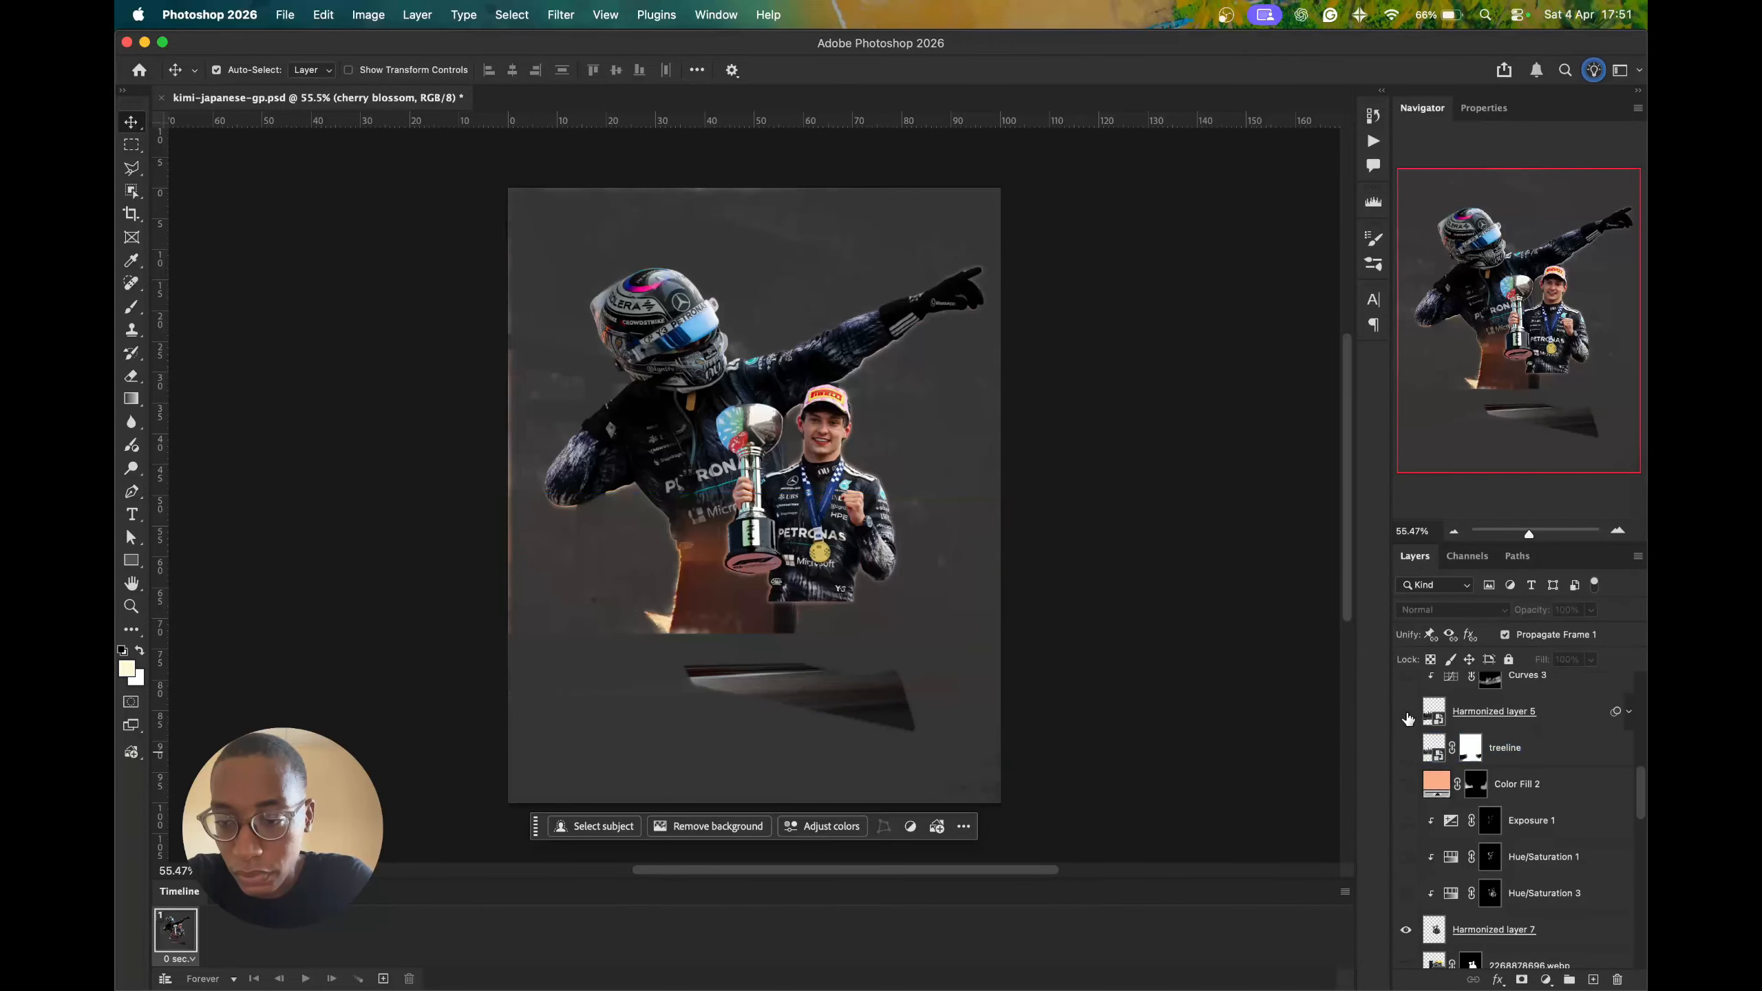
click(1406, 712)
scroll(1461, 753, up, 6)
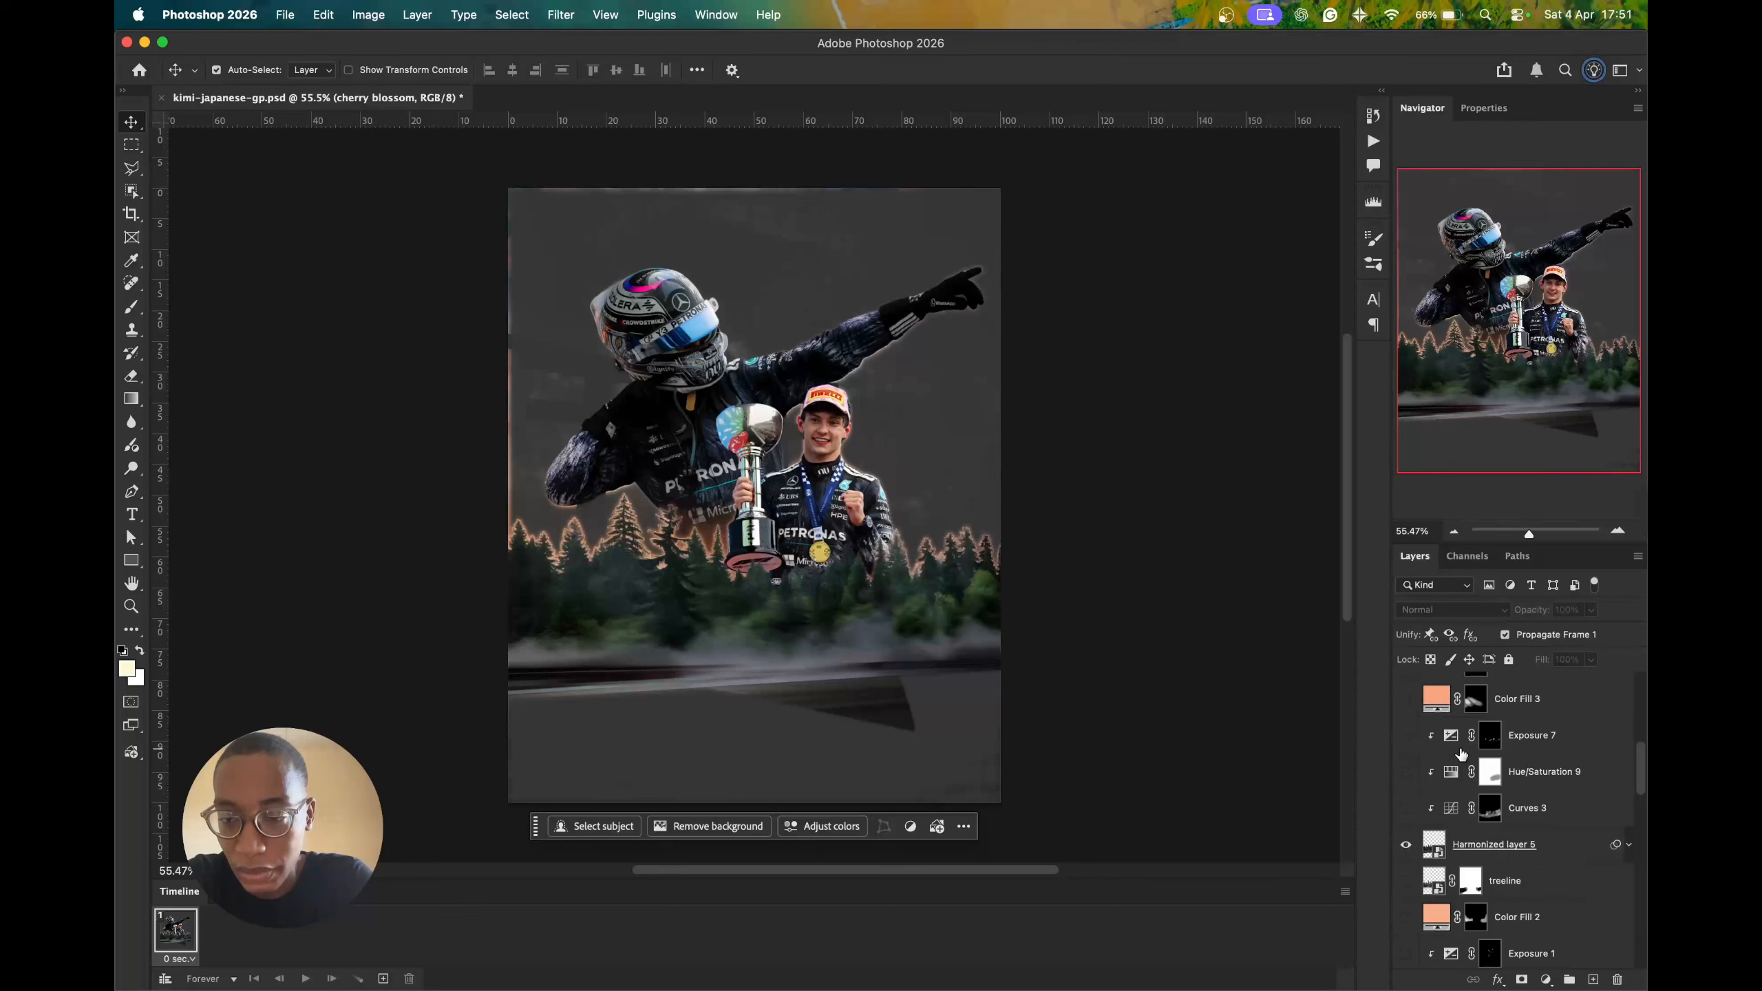
scroll(1460, 753, down, 2)
click(1408, 774)
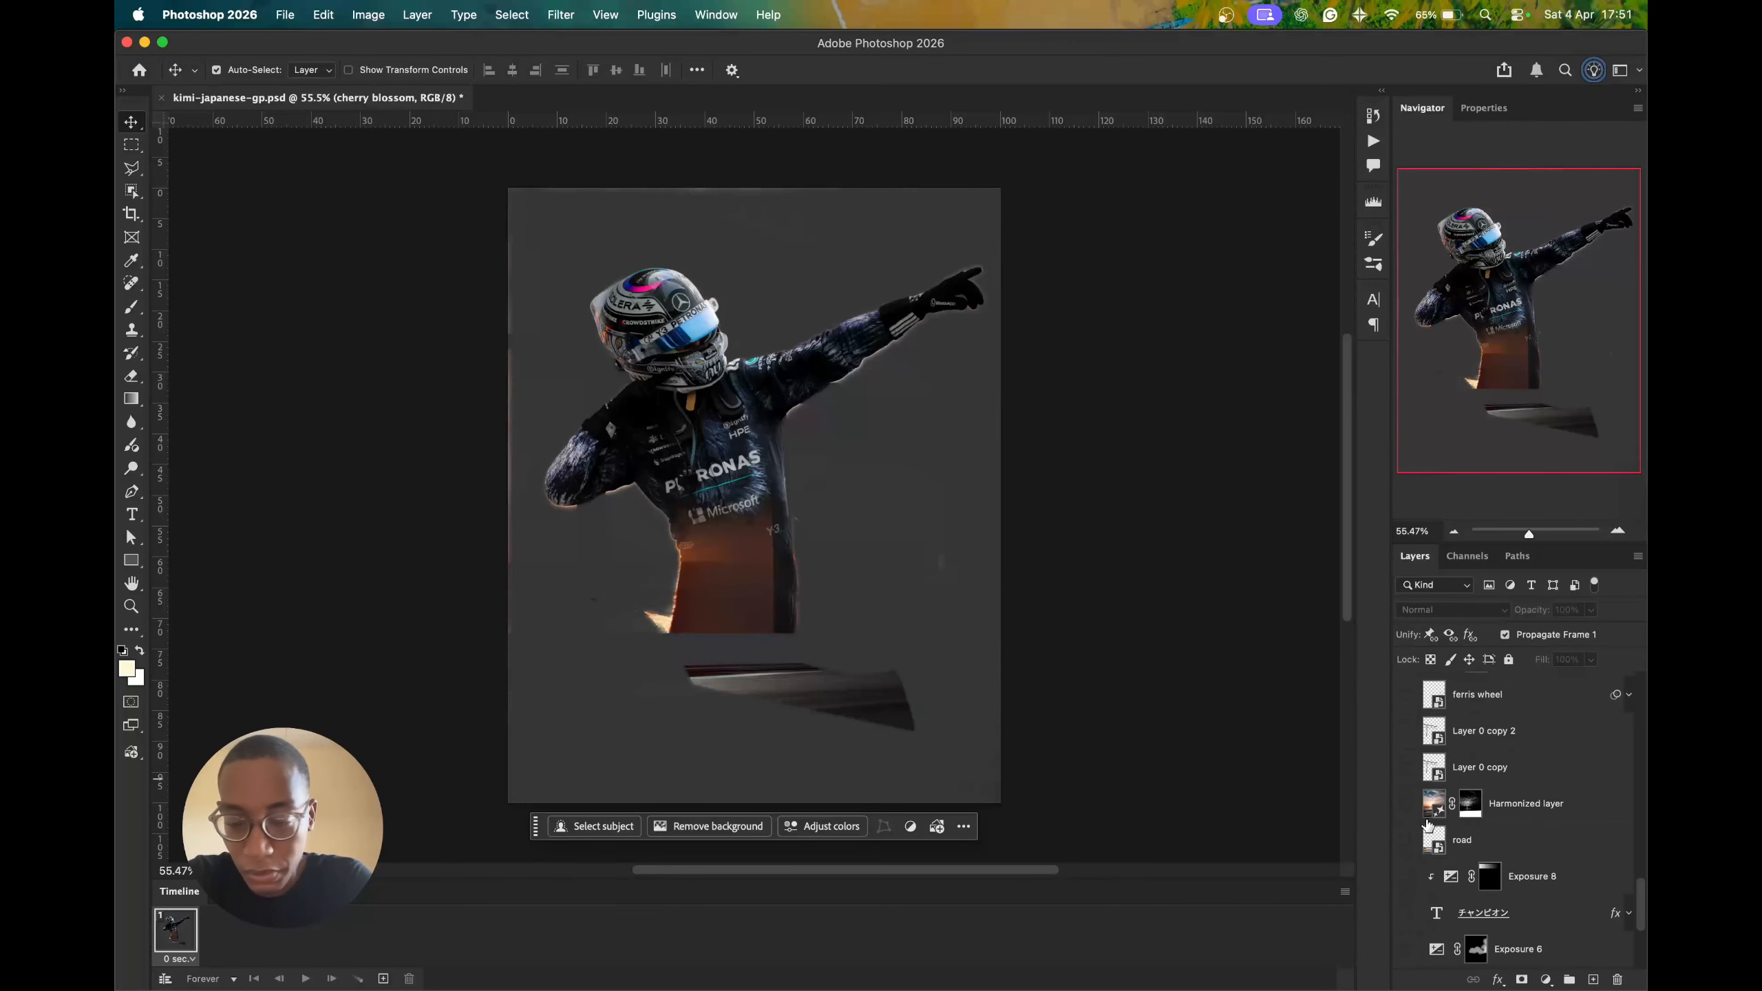
- Add a second animation frame and make Harmonized layer 7, the driver with the trophy, visible in it
scroll(1458, 799, down, 2)
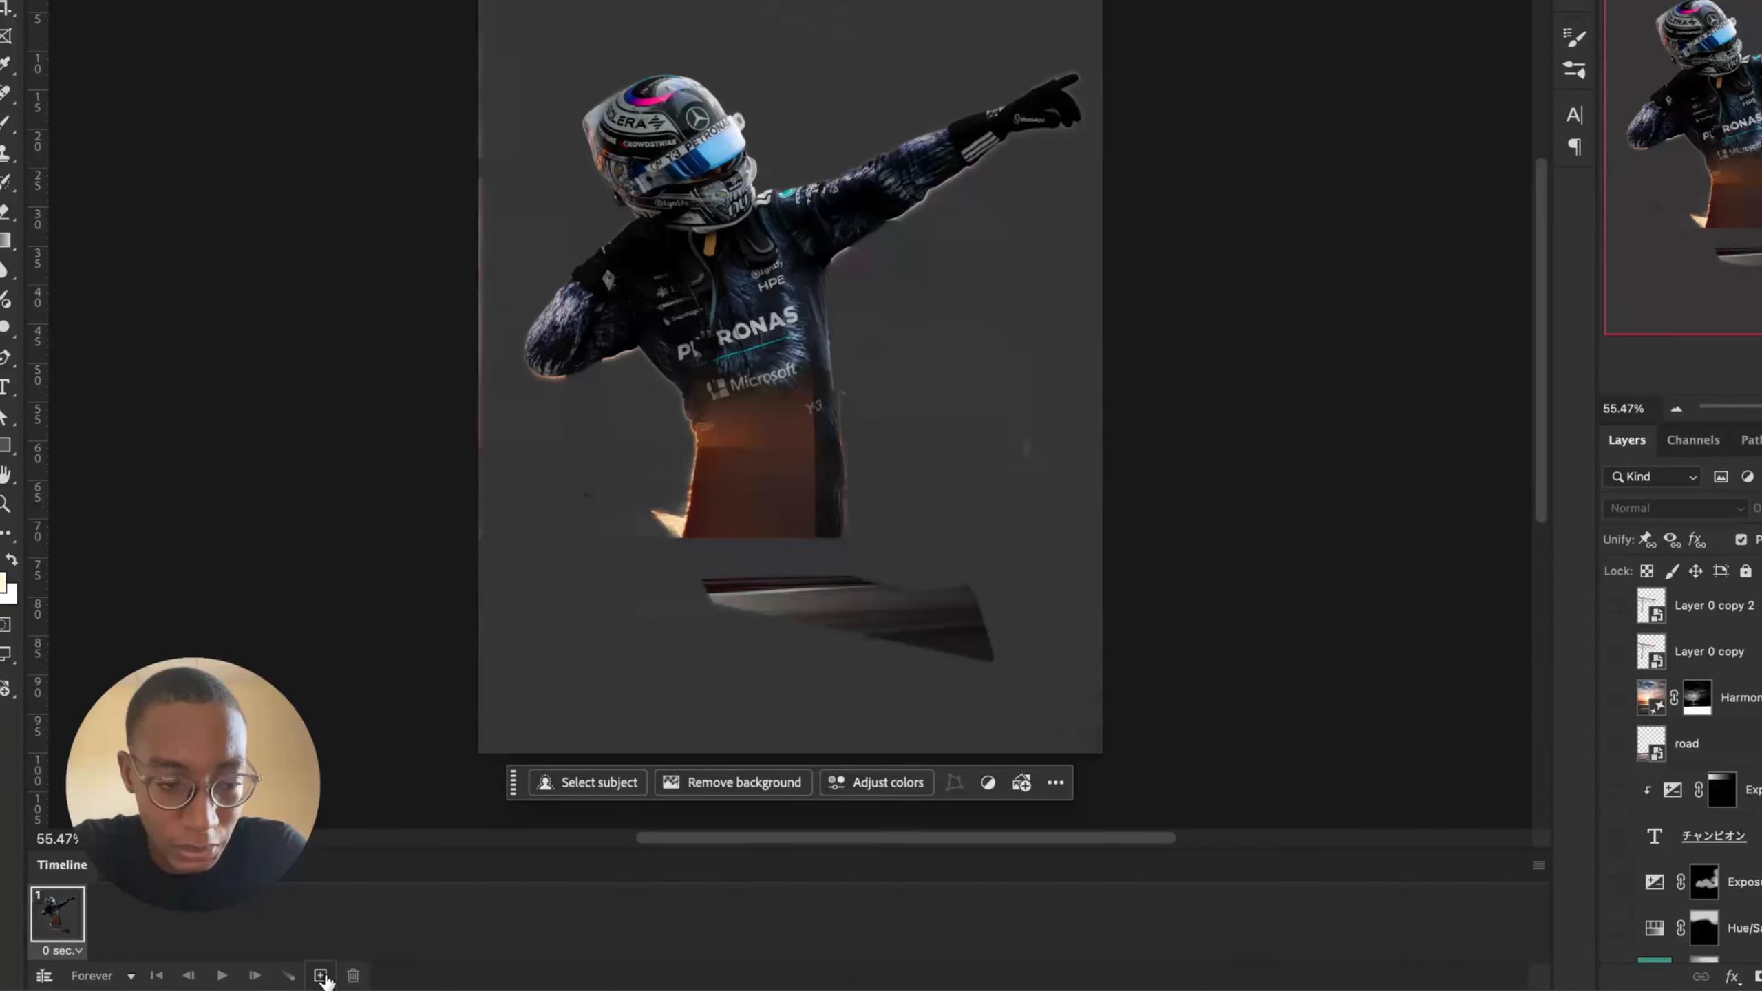
click(320, 976)
scroll(1640, 869, down, 3)
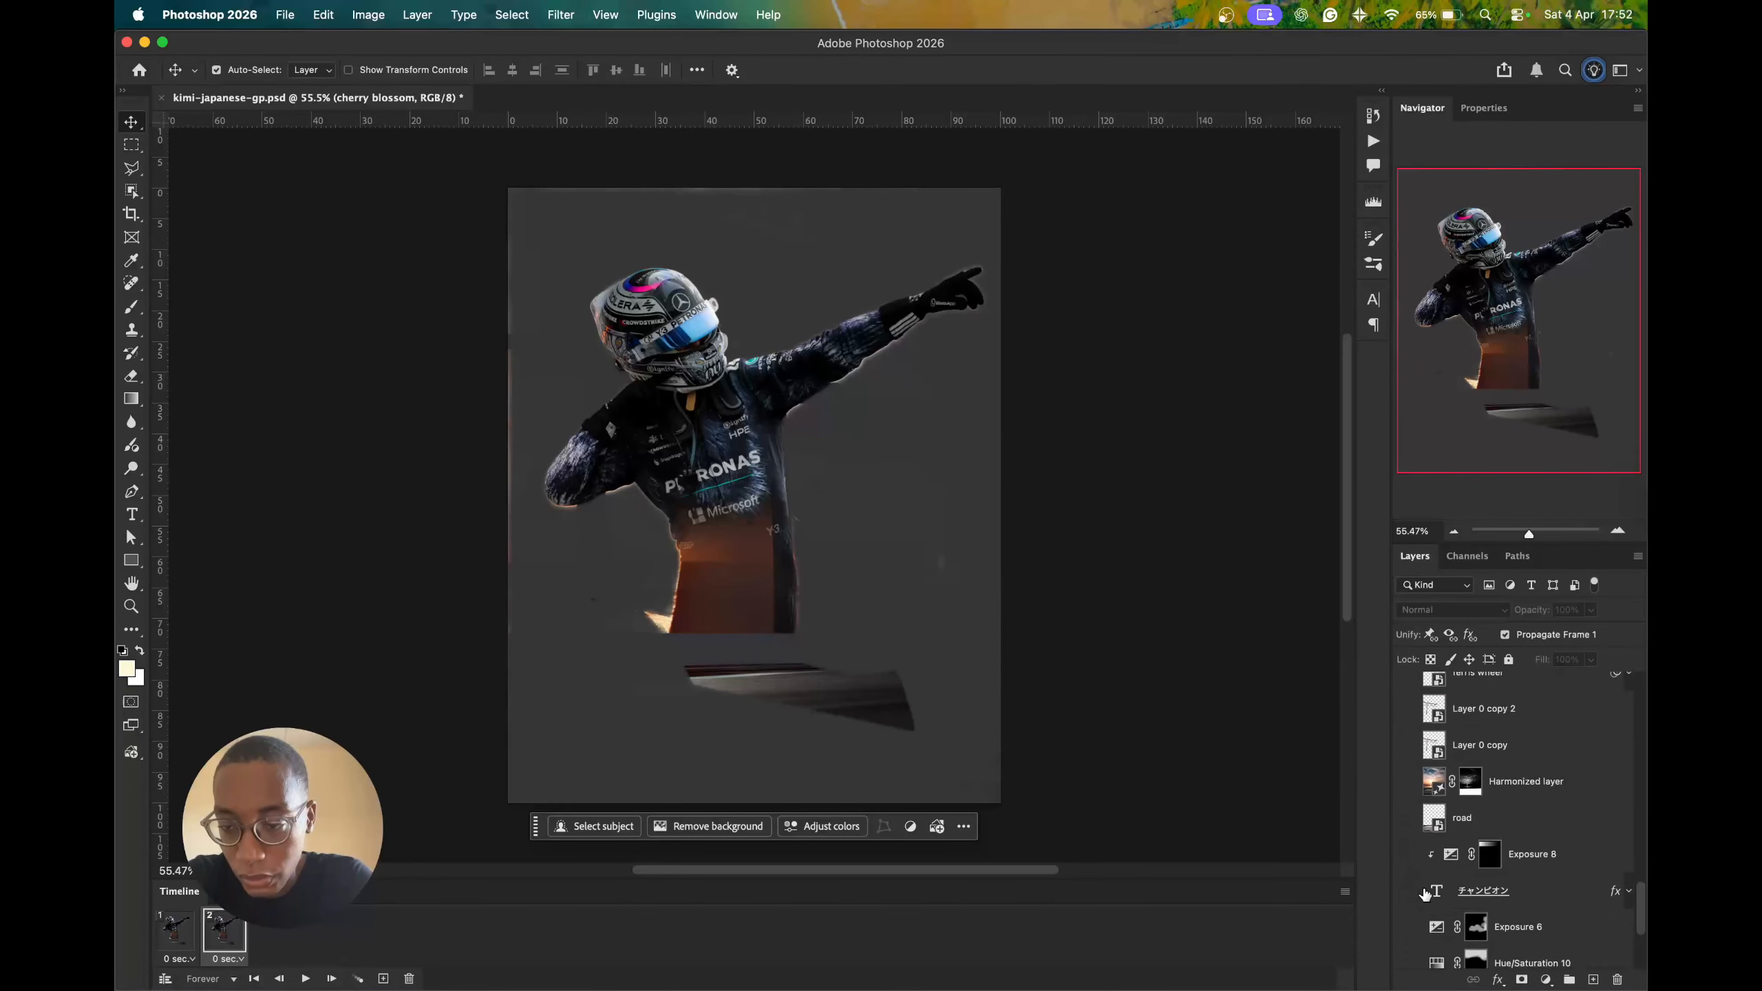
scroll(1498, 885, down, 5)
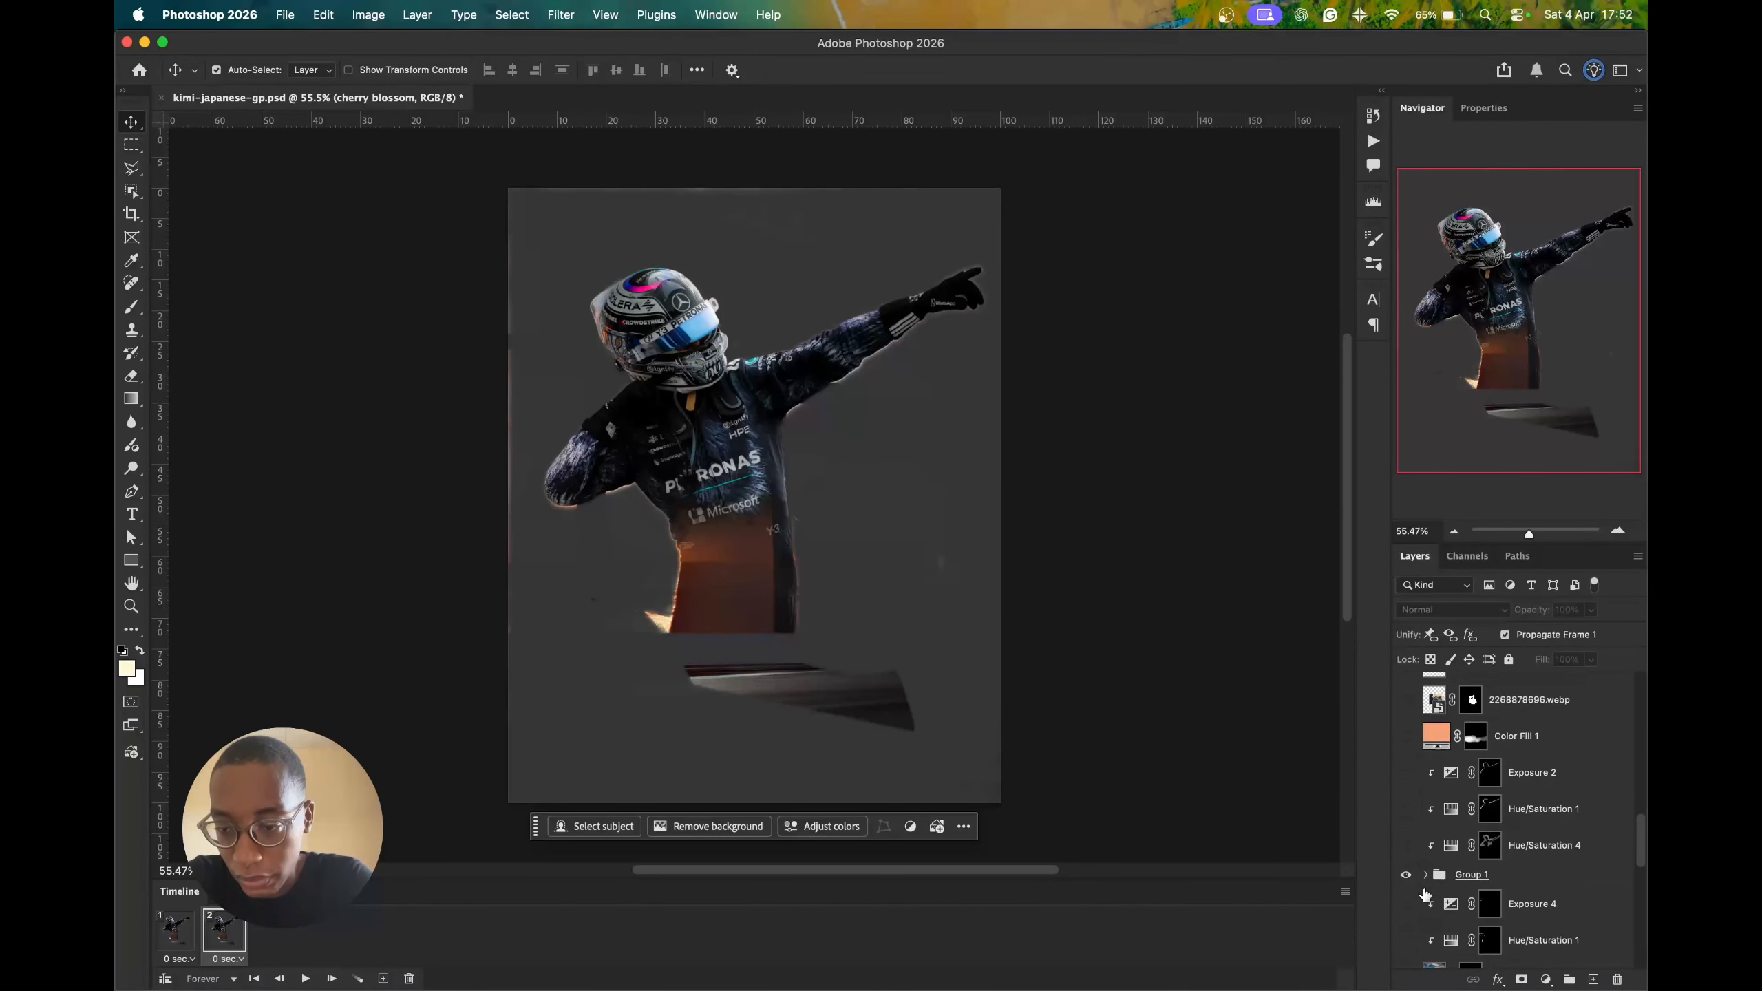
scroll(1424, 895, up, 4)
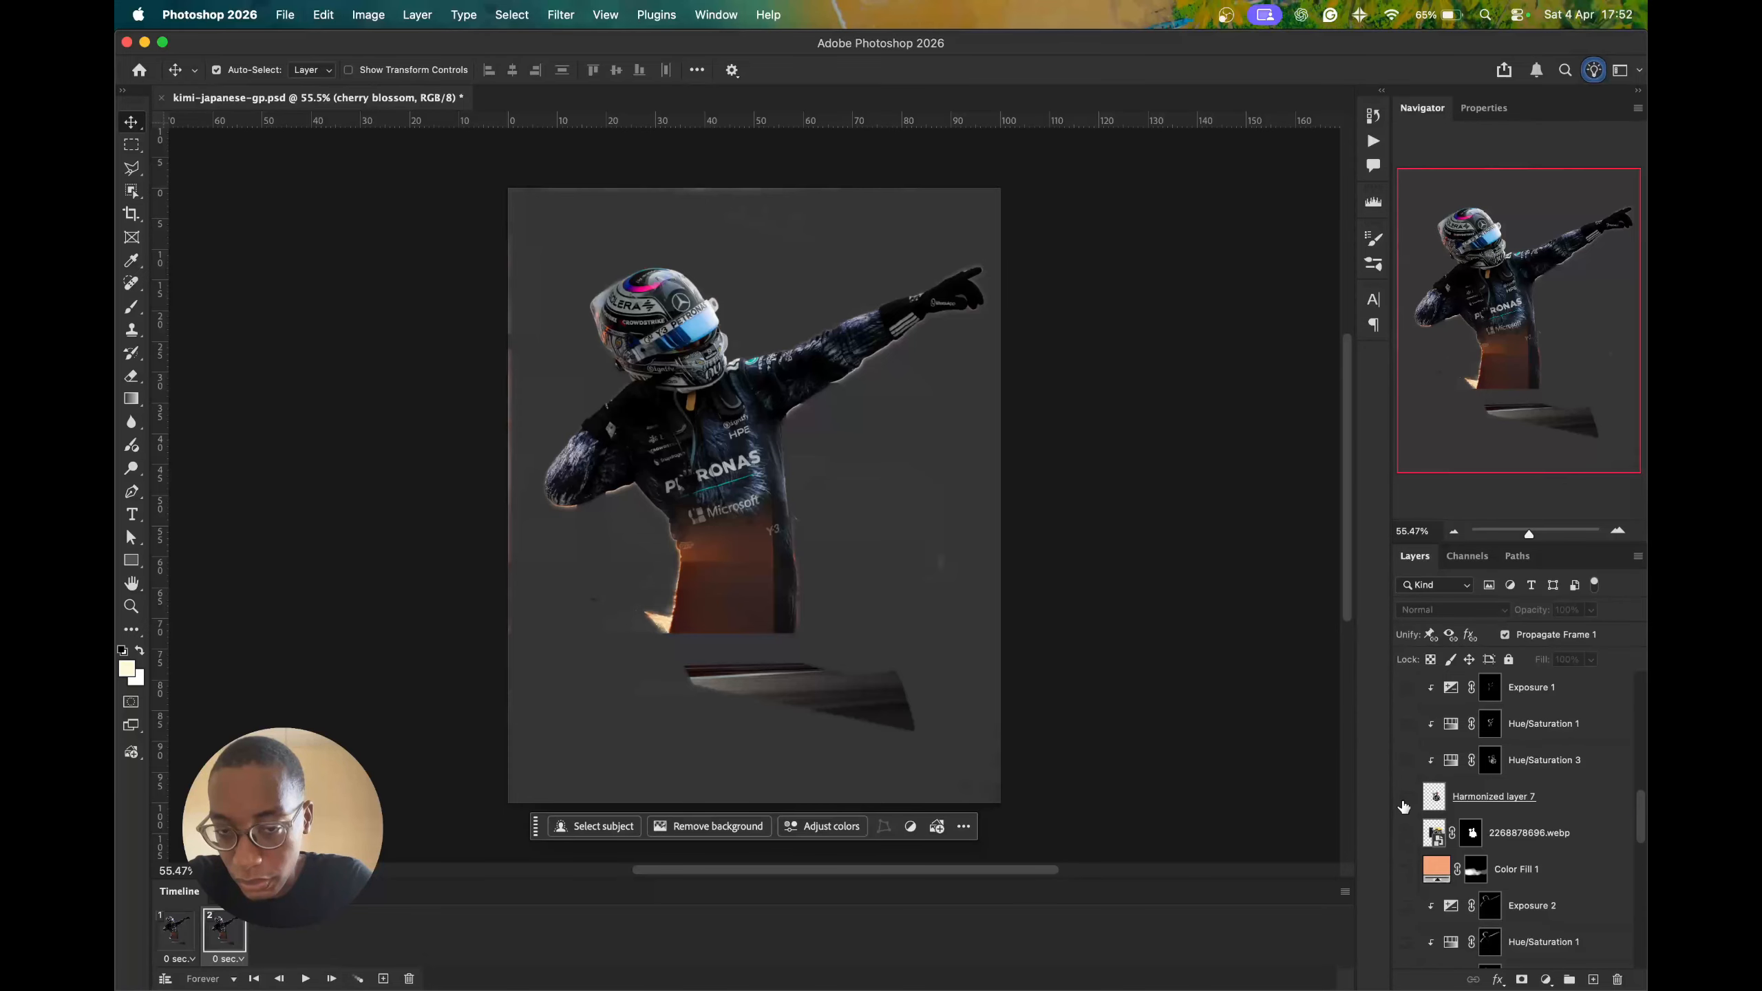
click(1404, 799)
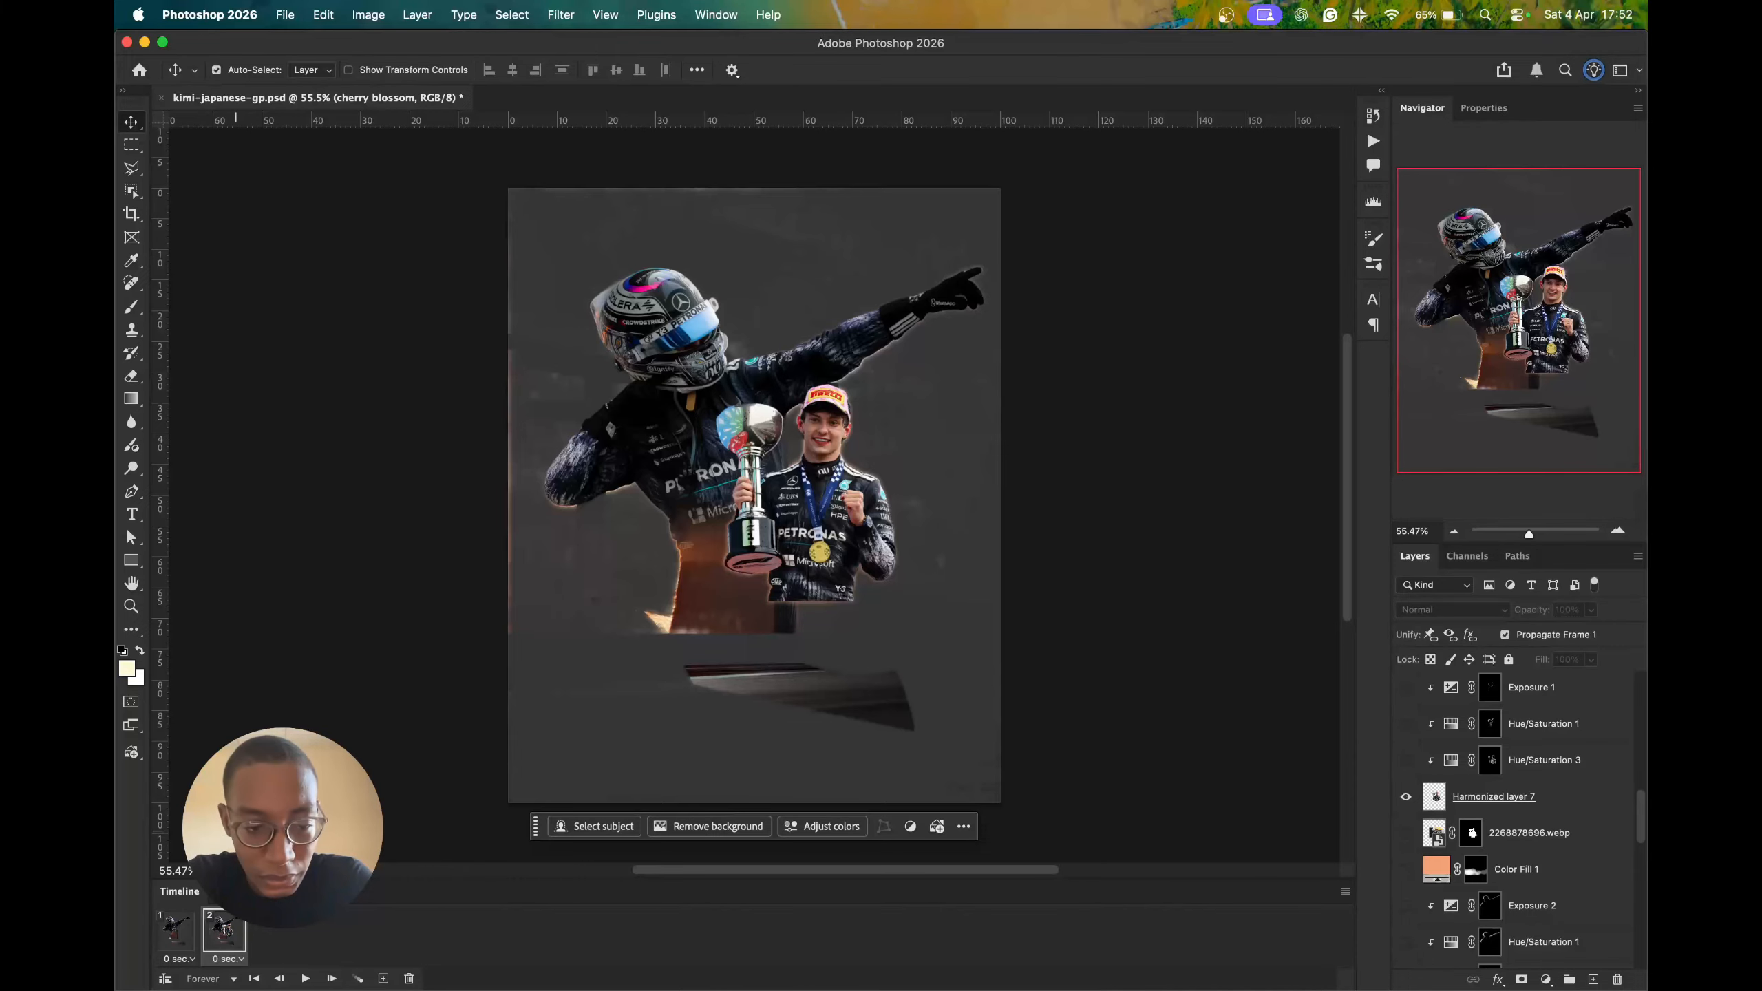
- Add a third animation frame and make the road layer visible in it
click(384, 979)
scroll(1459, 812, down, 5)
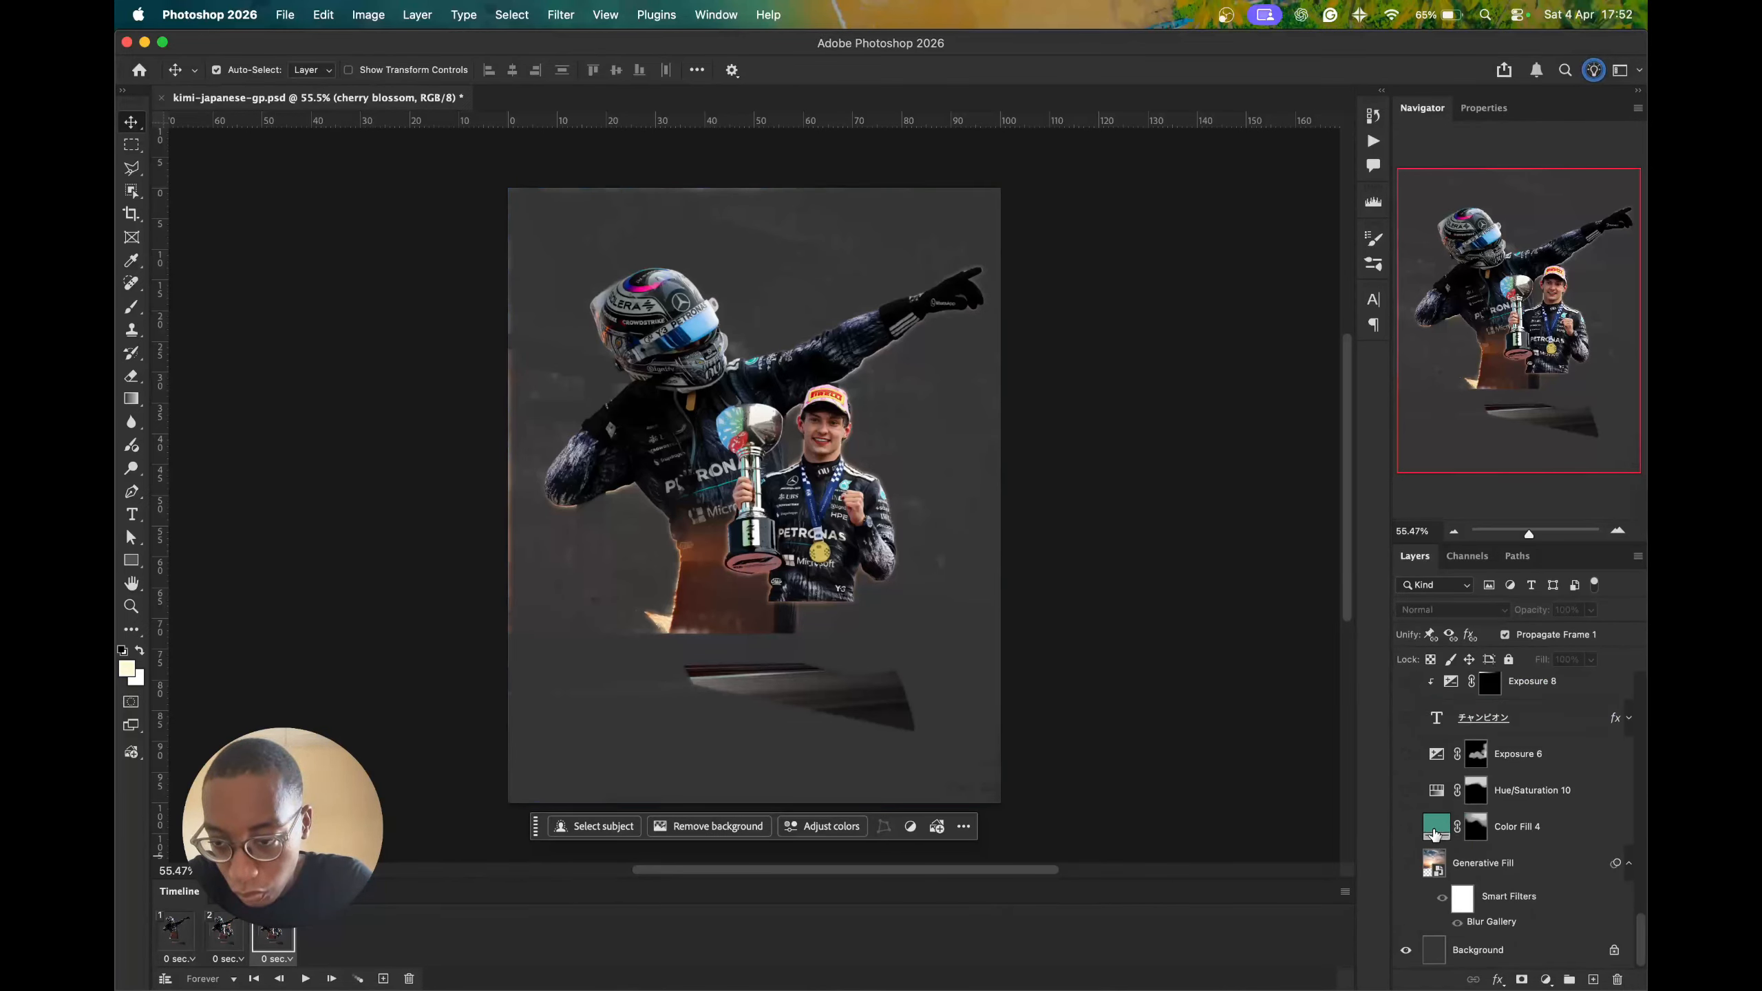
scroll(1434, 832, up, 3)
scroll(1434, 830, up, 2)
click(1406, 818)
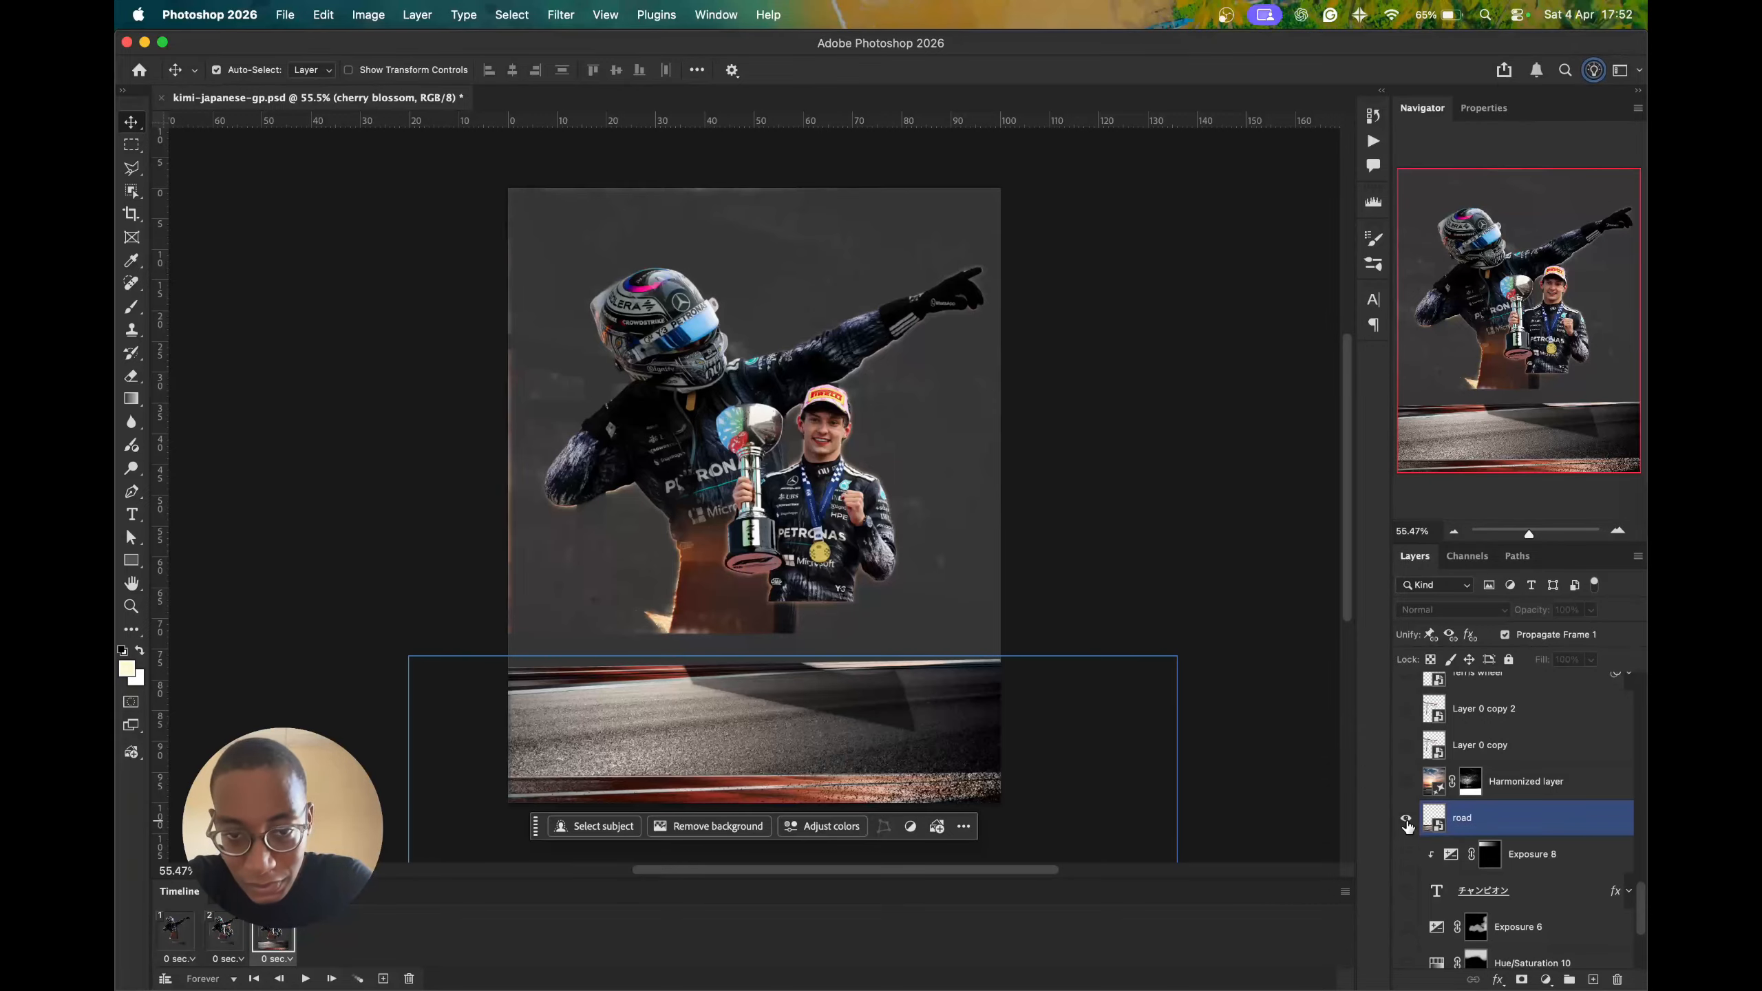
- Add a fourth animation frame and make Harmonized layer 5, the treeline, visible in it
click(383, 978)
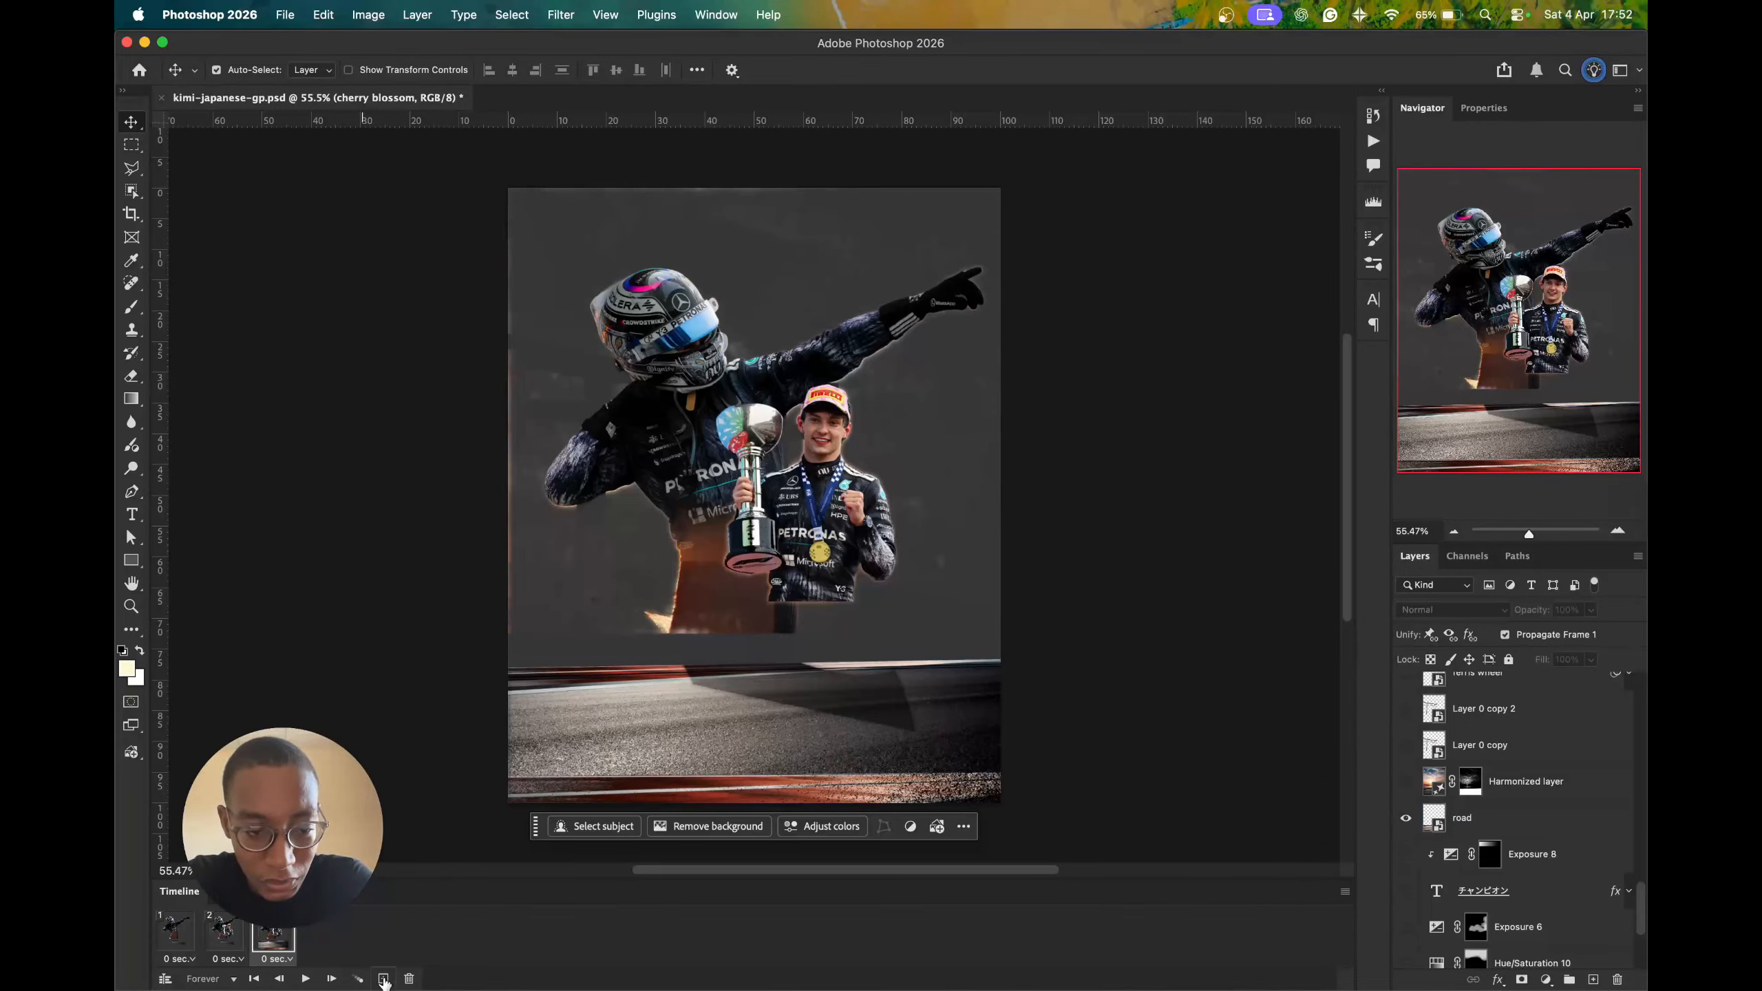
scroll(1439, 776, up, 2)
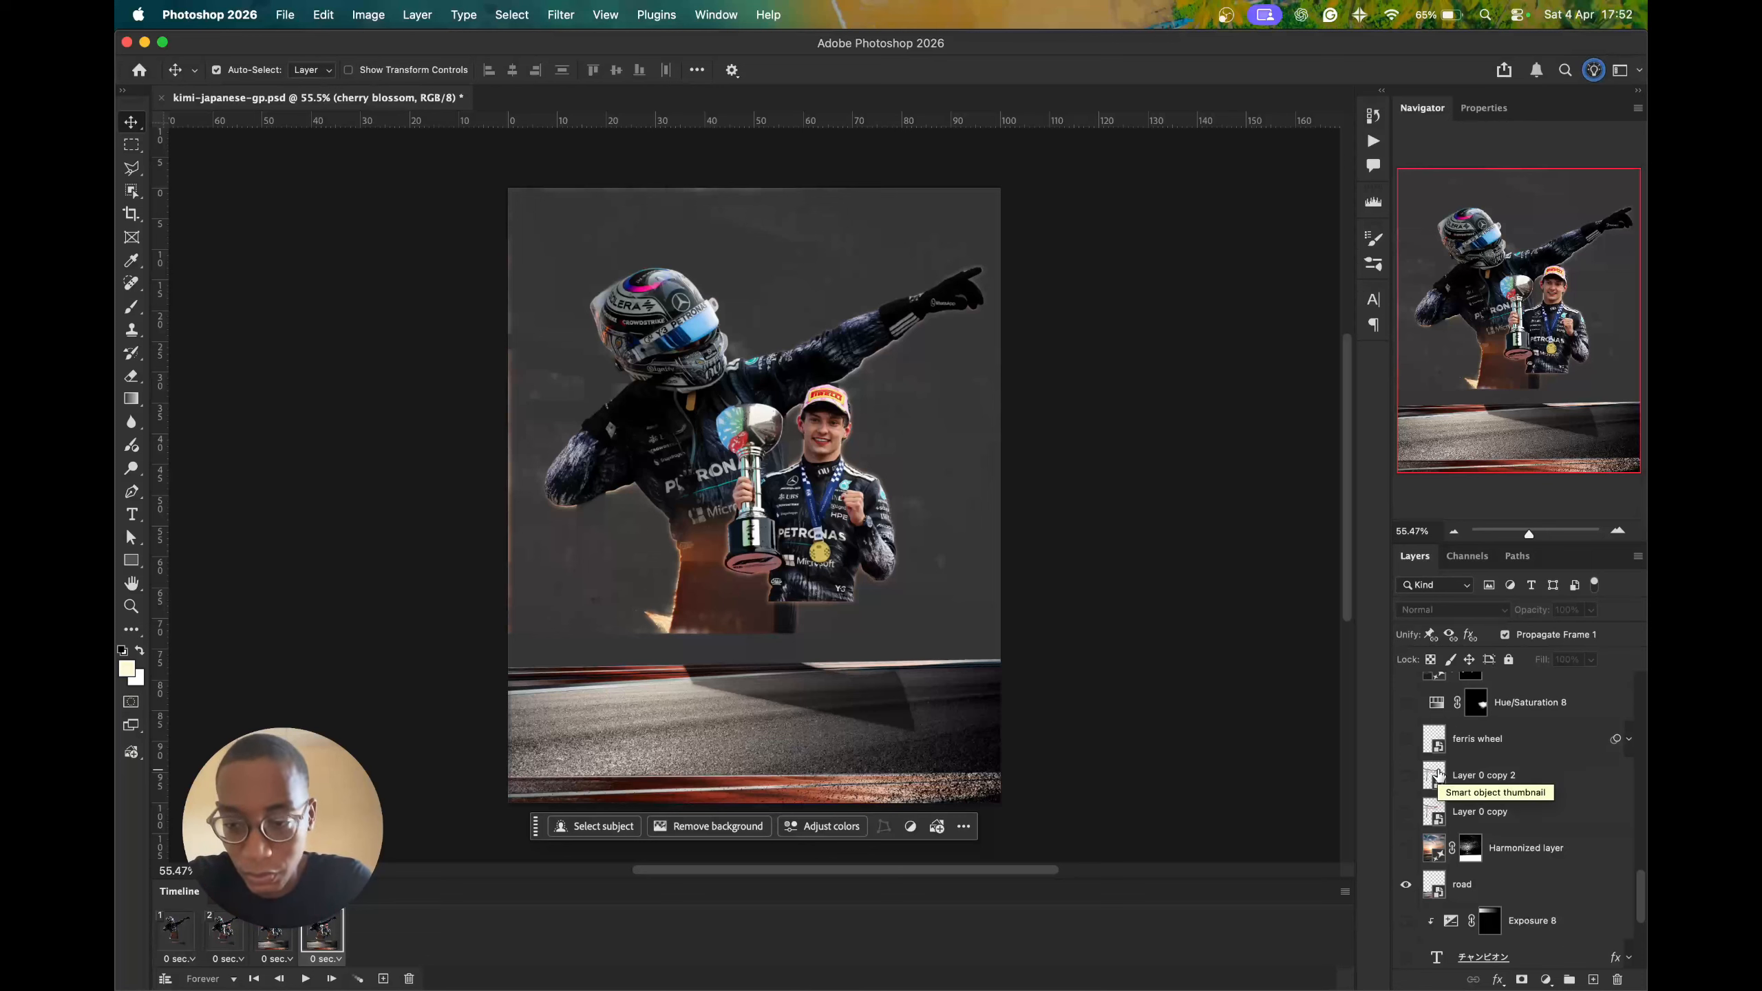
scroll(1438, 777, down, 2)
scroll(1438, 775, up, 3)
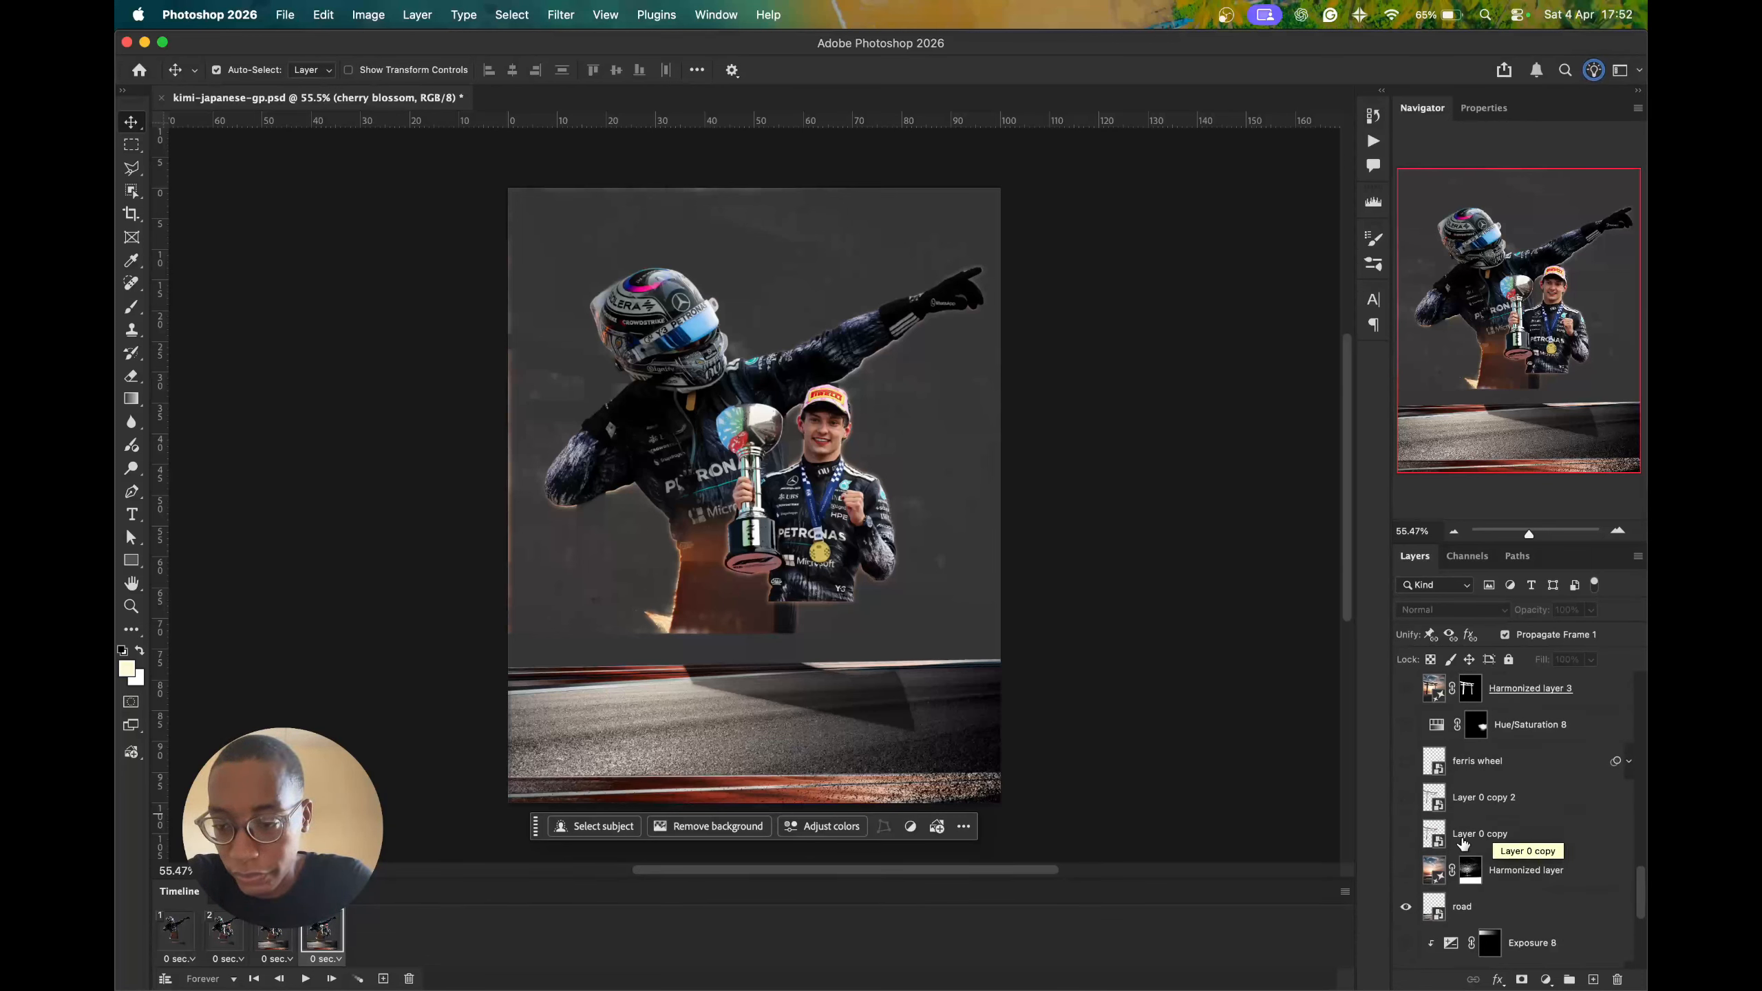
scroll(1502, 815, up, 3)
scroll(1504, 814, up, 5)
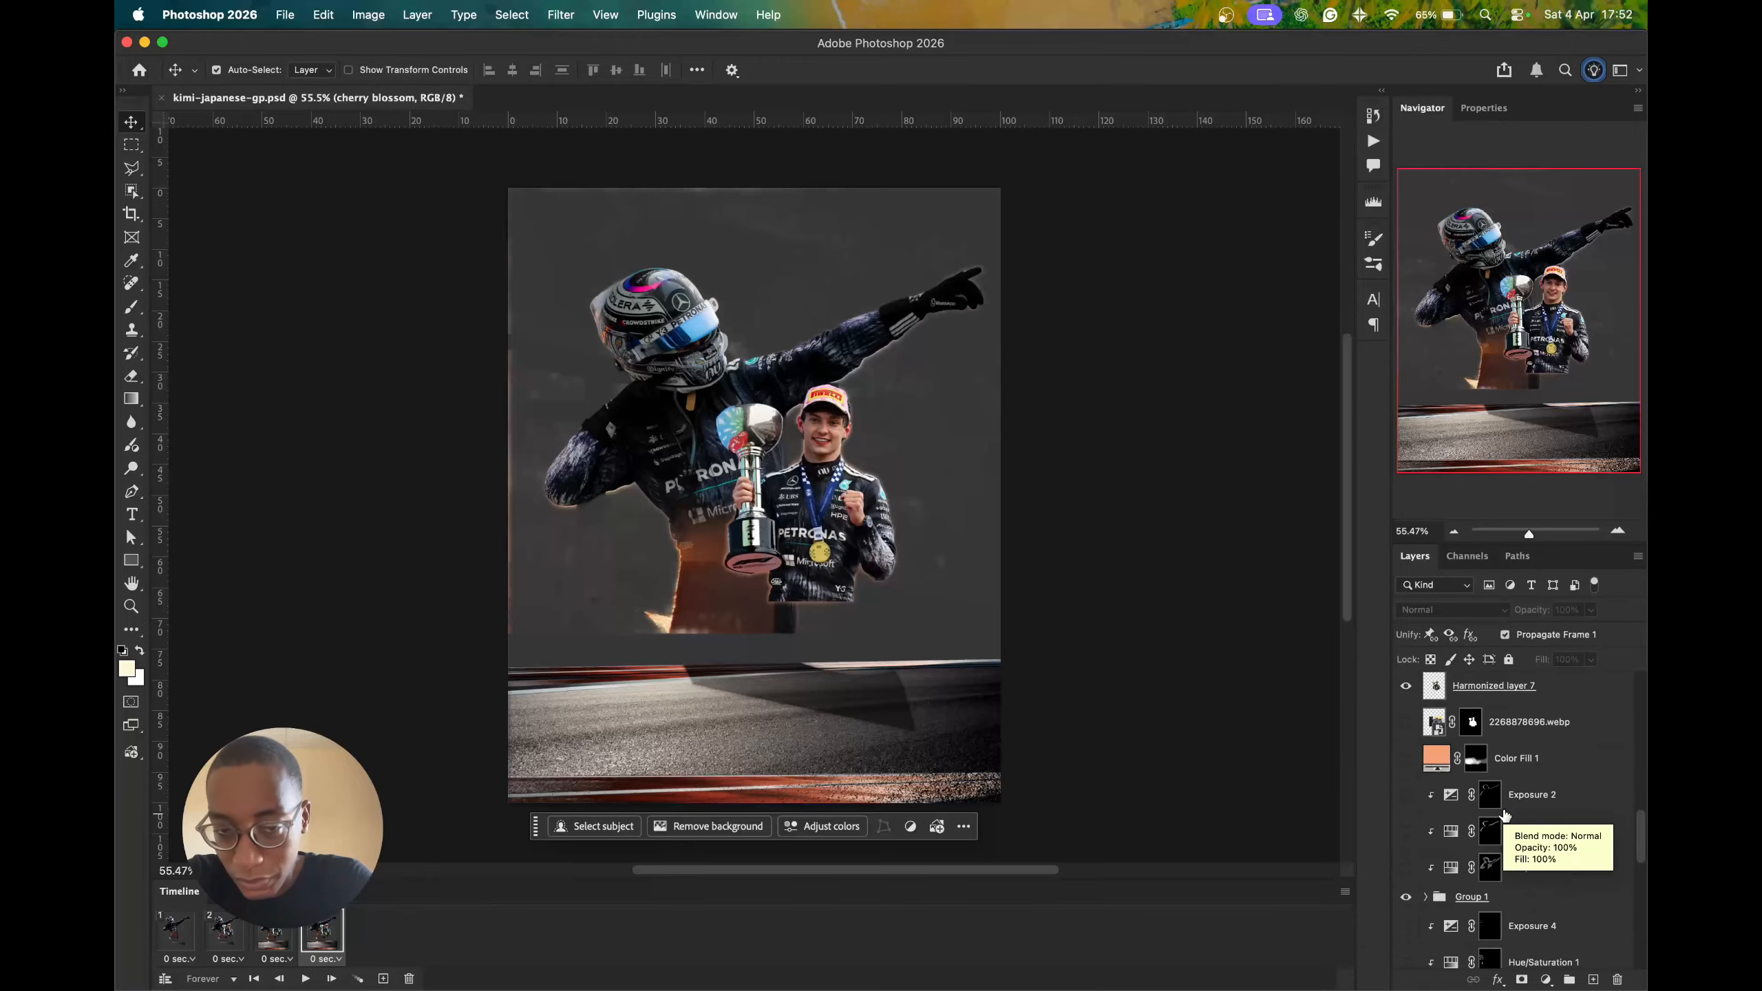
scroll(1504, 814, up, 2)
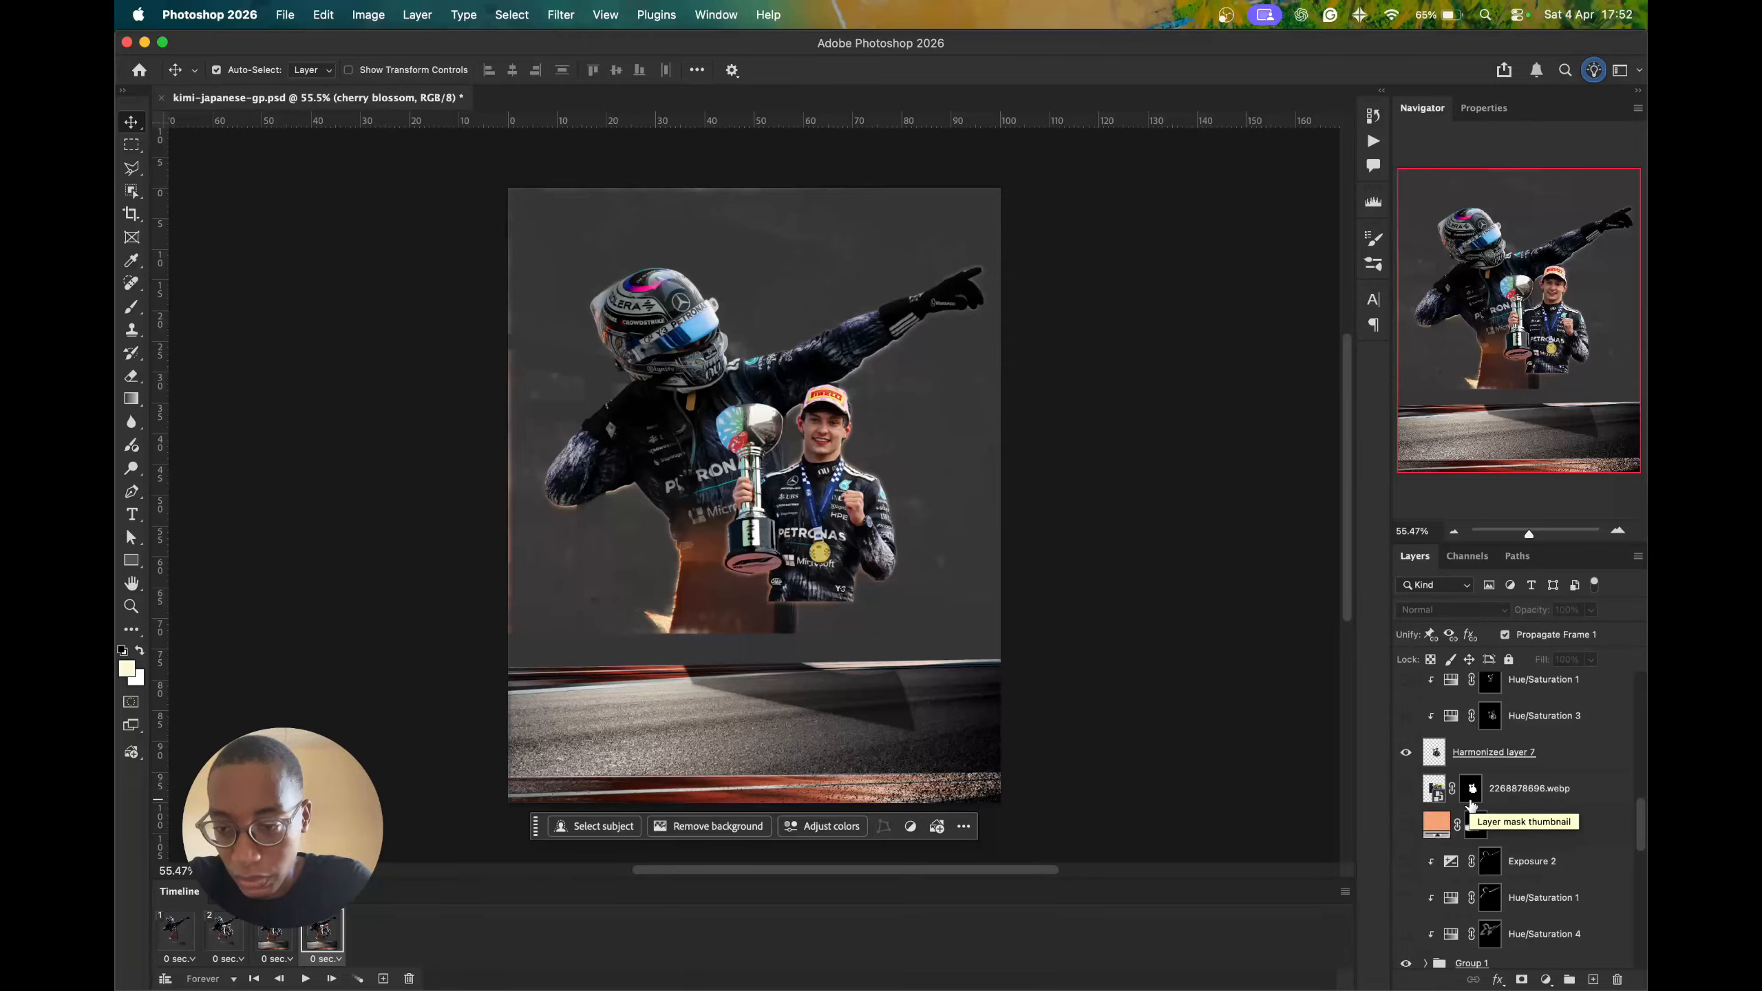
scroll(1415, 803, up, 3)
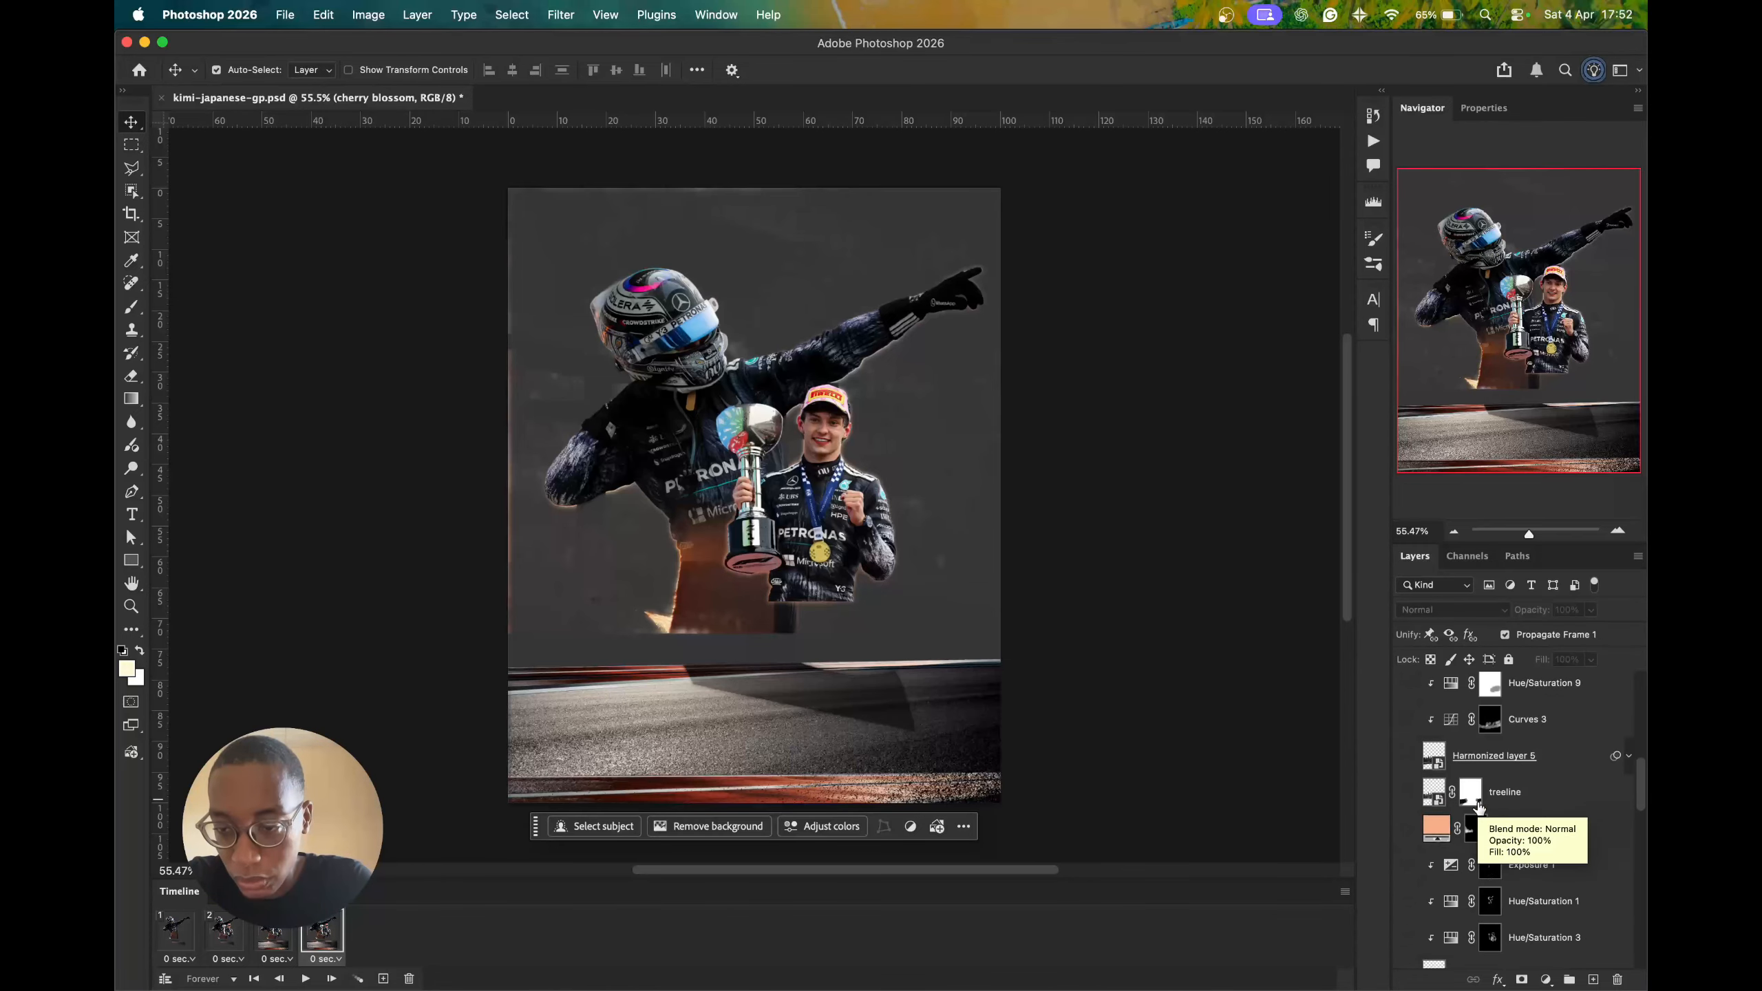
click(1406, 755)
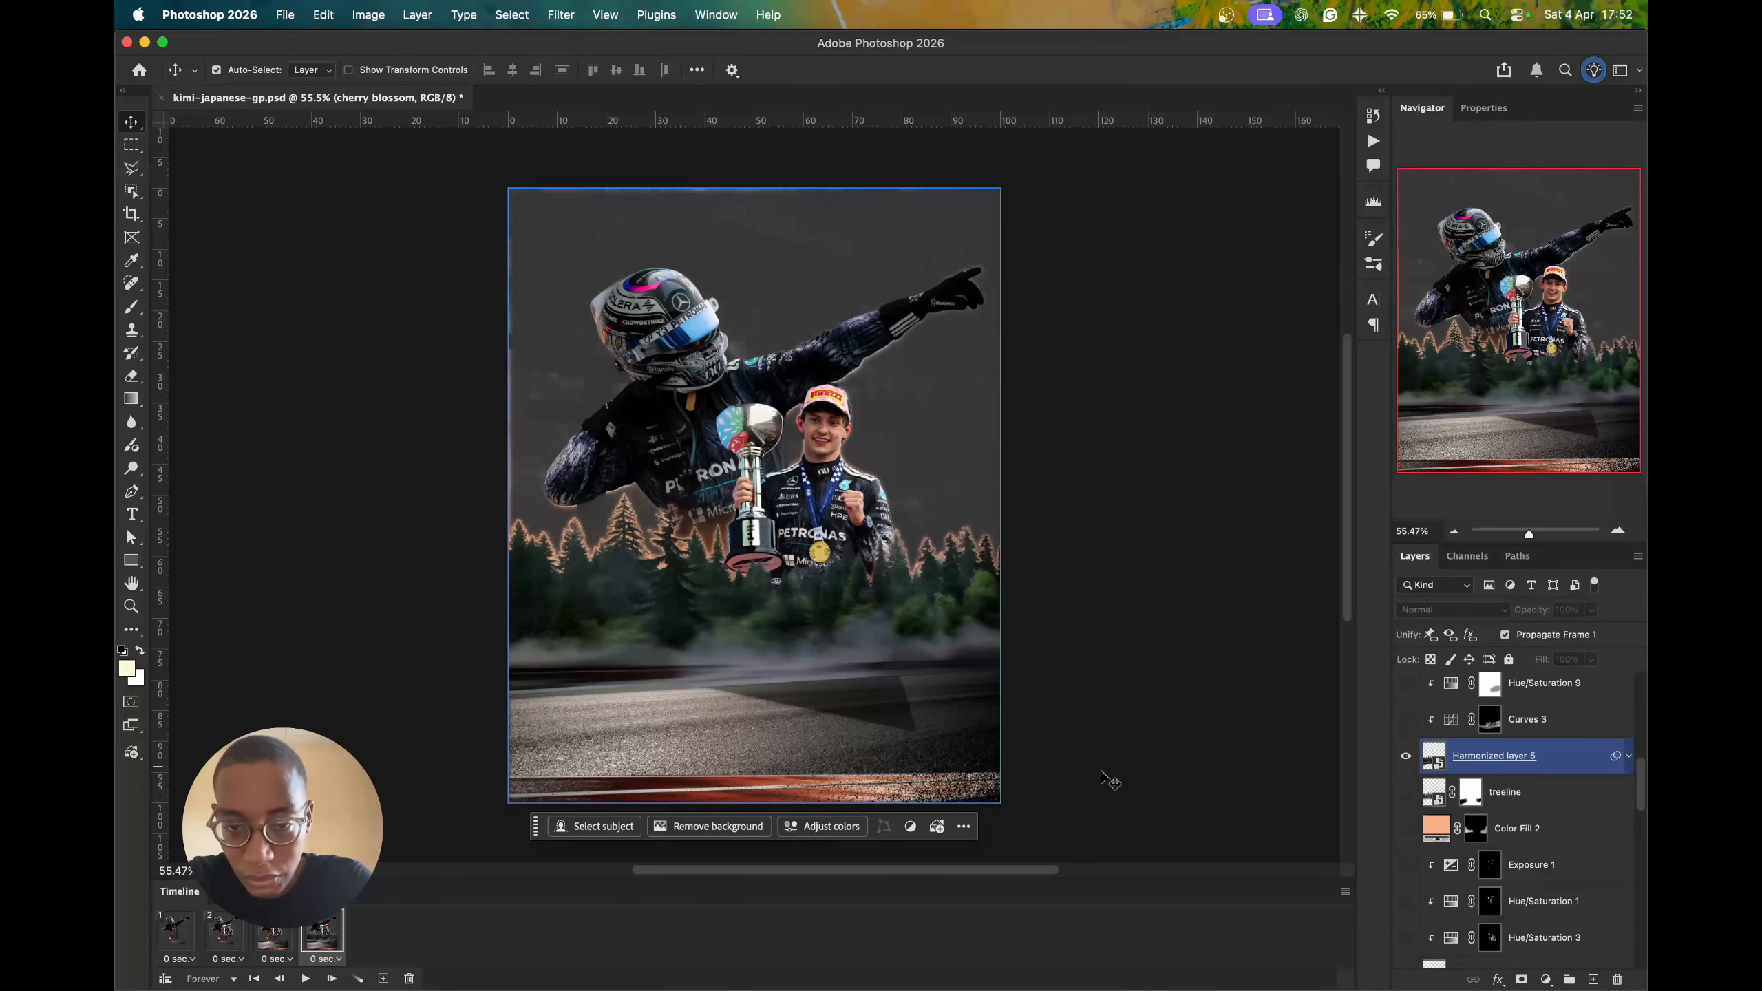
- Add a fifth frame, make the race car layer visible in it, and add a sixth frame
key(super+minus)
scroll(1043, 778, up, 6)
scroll(1044, 777, down, 5)
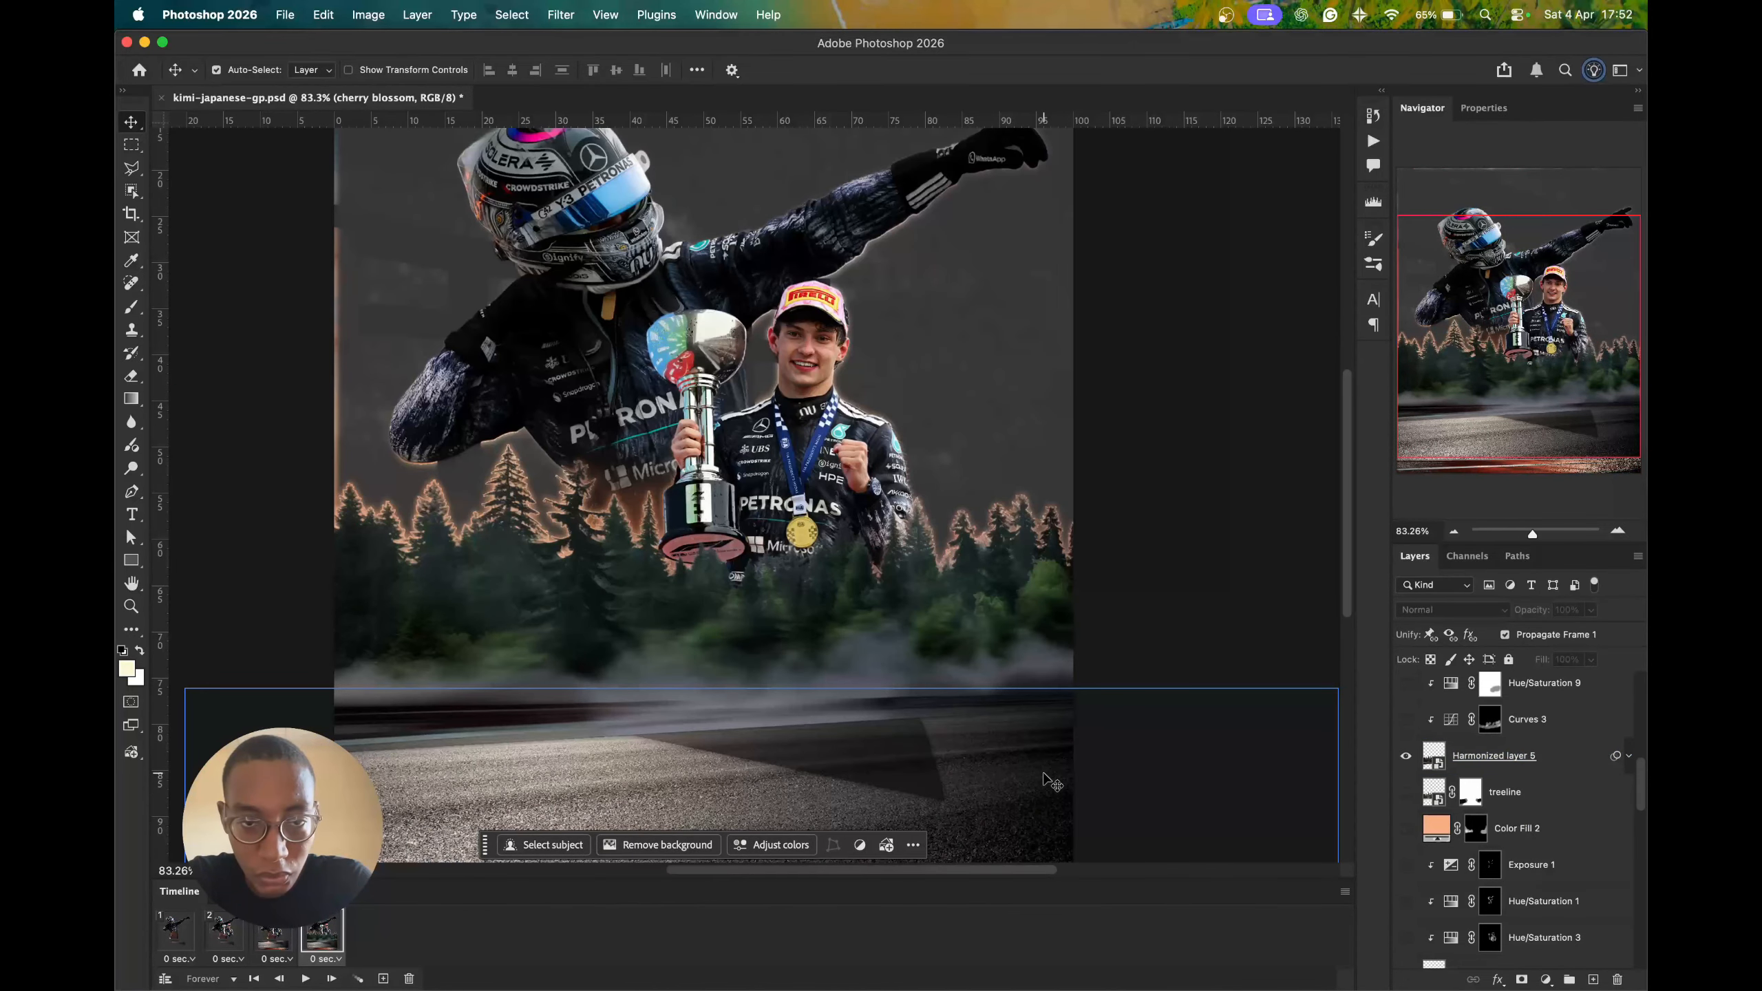
click(384, 978)
scroll(1470, 703, up, 8)
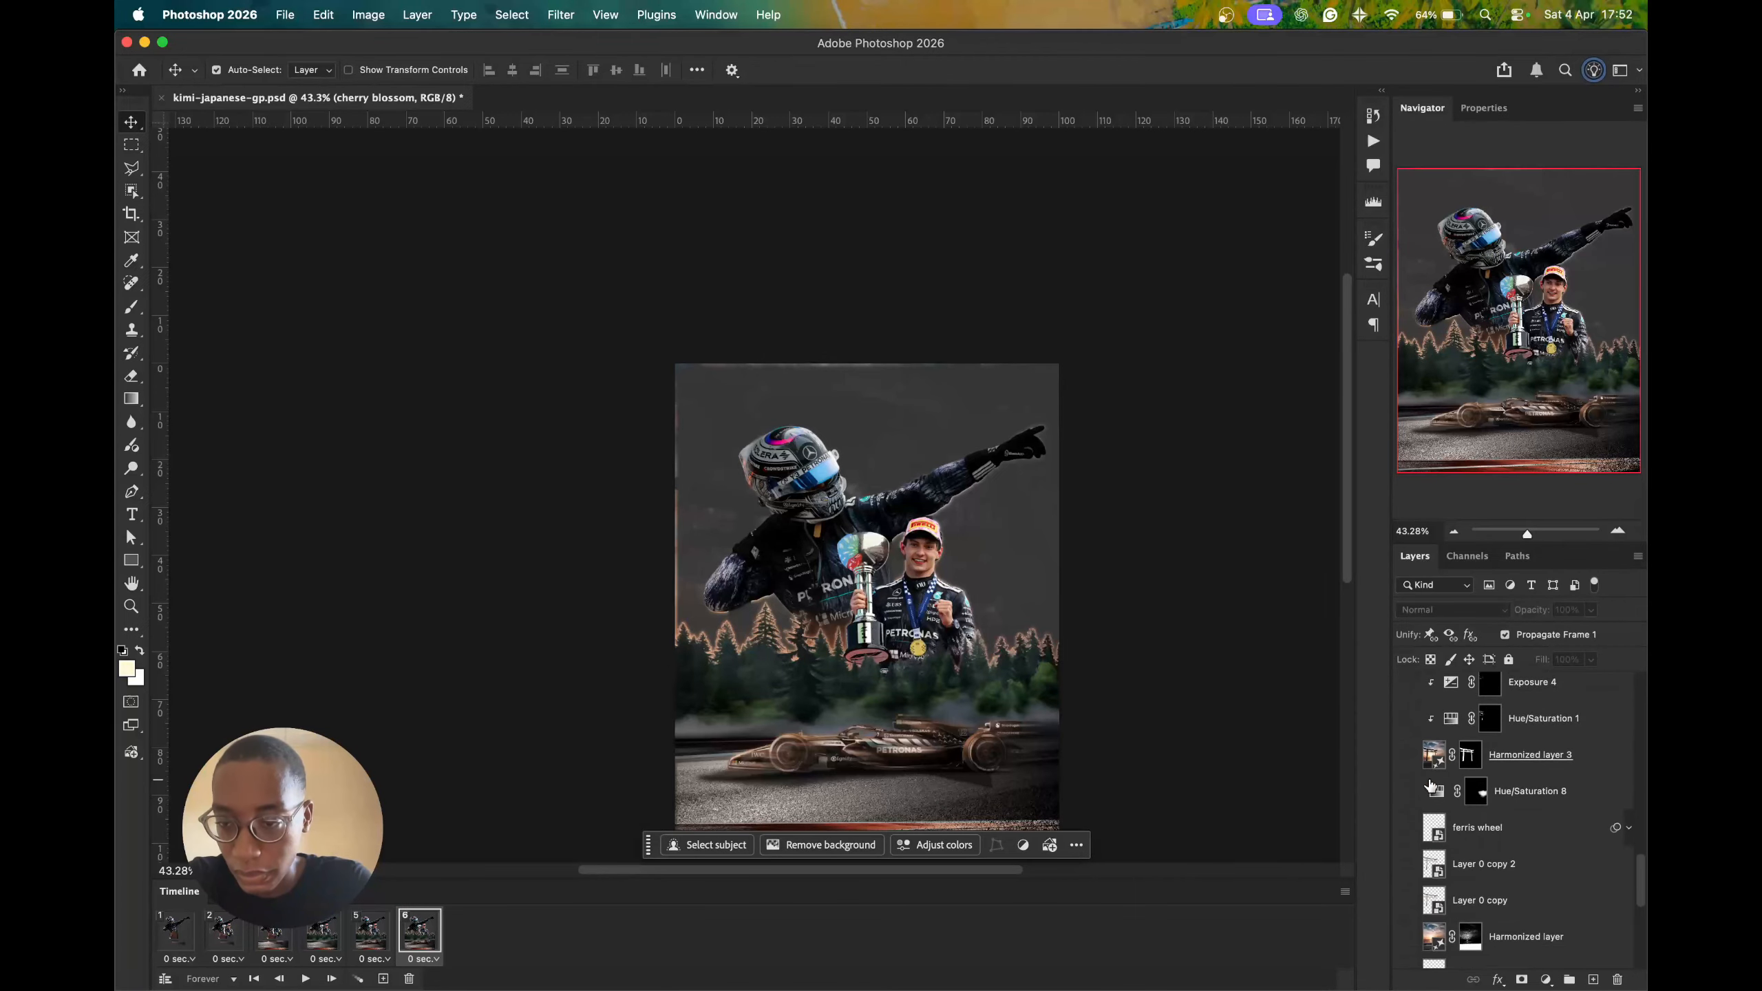
- Make Layer 0 copy 2, the torii gate, visible in the sixth frame
scroll(1429, 786, down, 5)
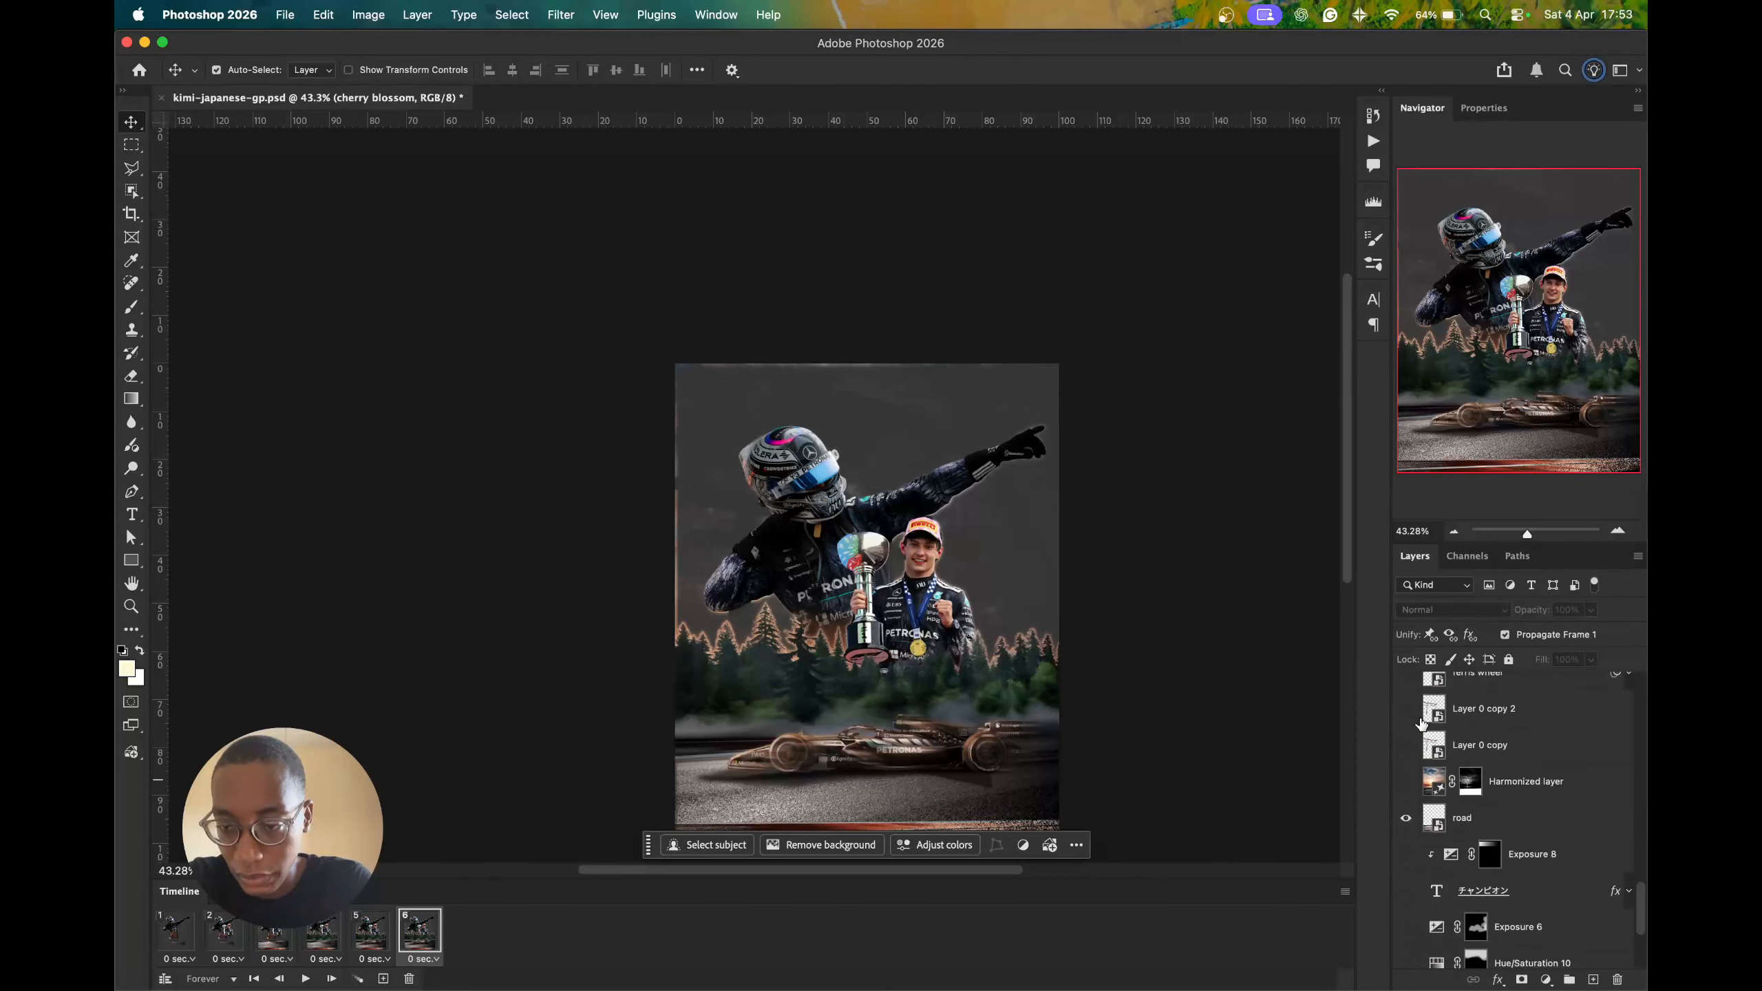
scroll(1418, 725, up, 1)
click(1404, 755)
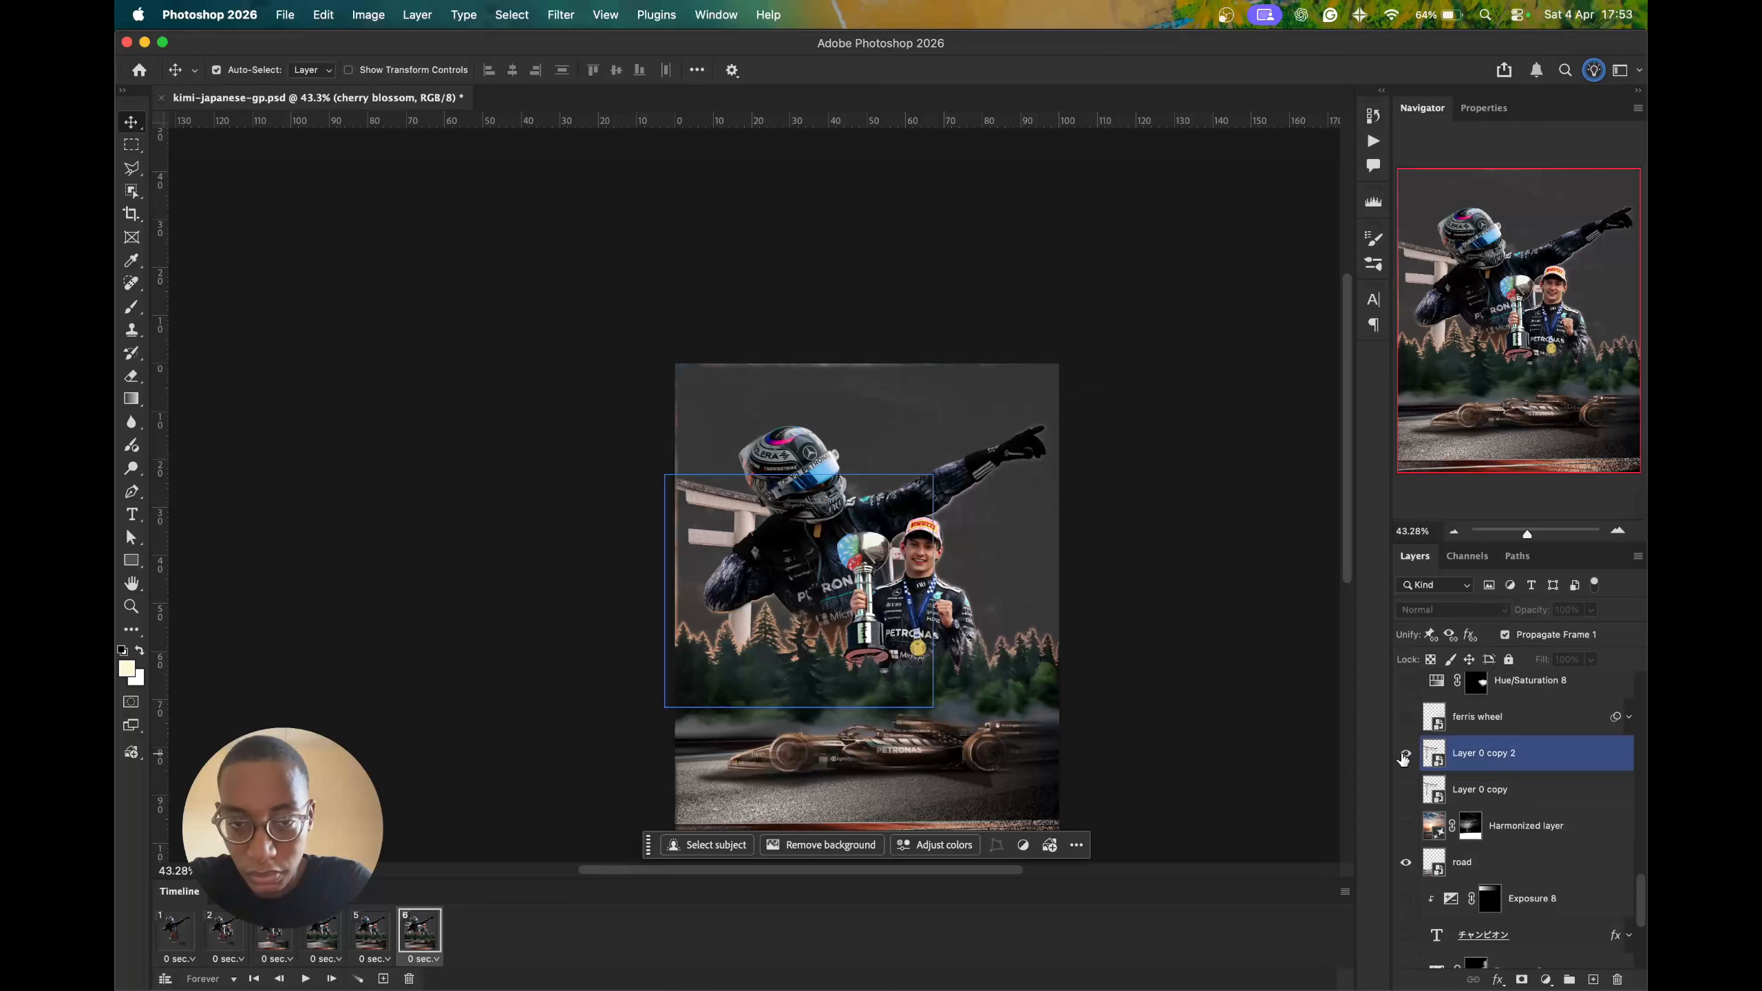
- Add a seventh frame and make the ferris wheel layer visible in it
click(383, 979)
scroll(1445, 913, down, 3)
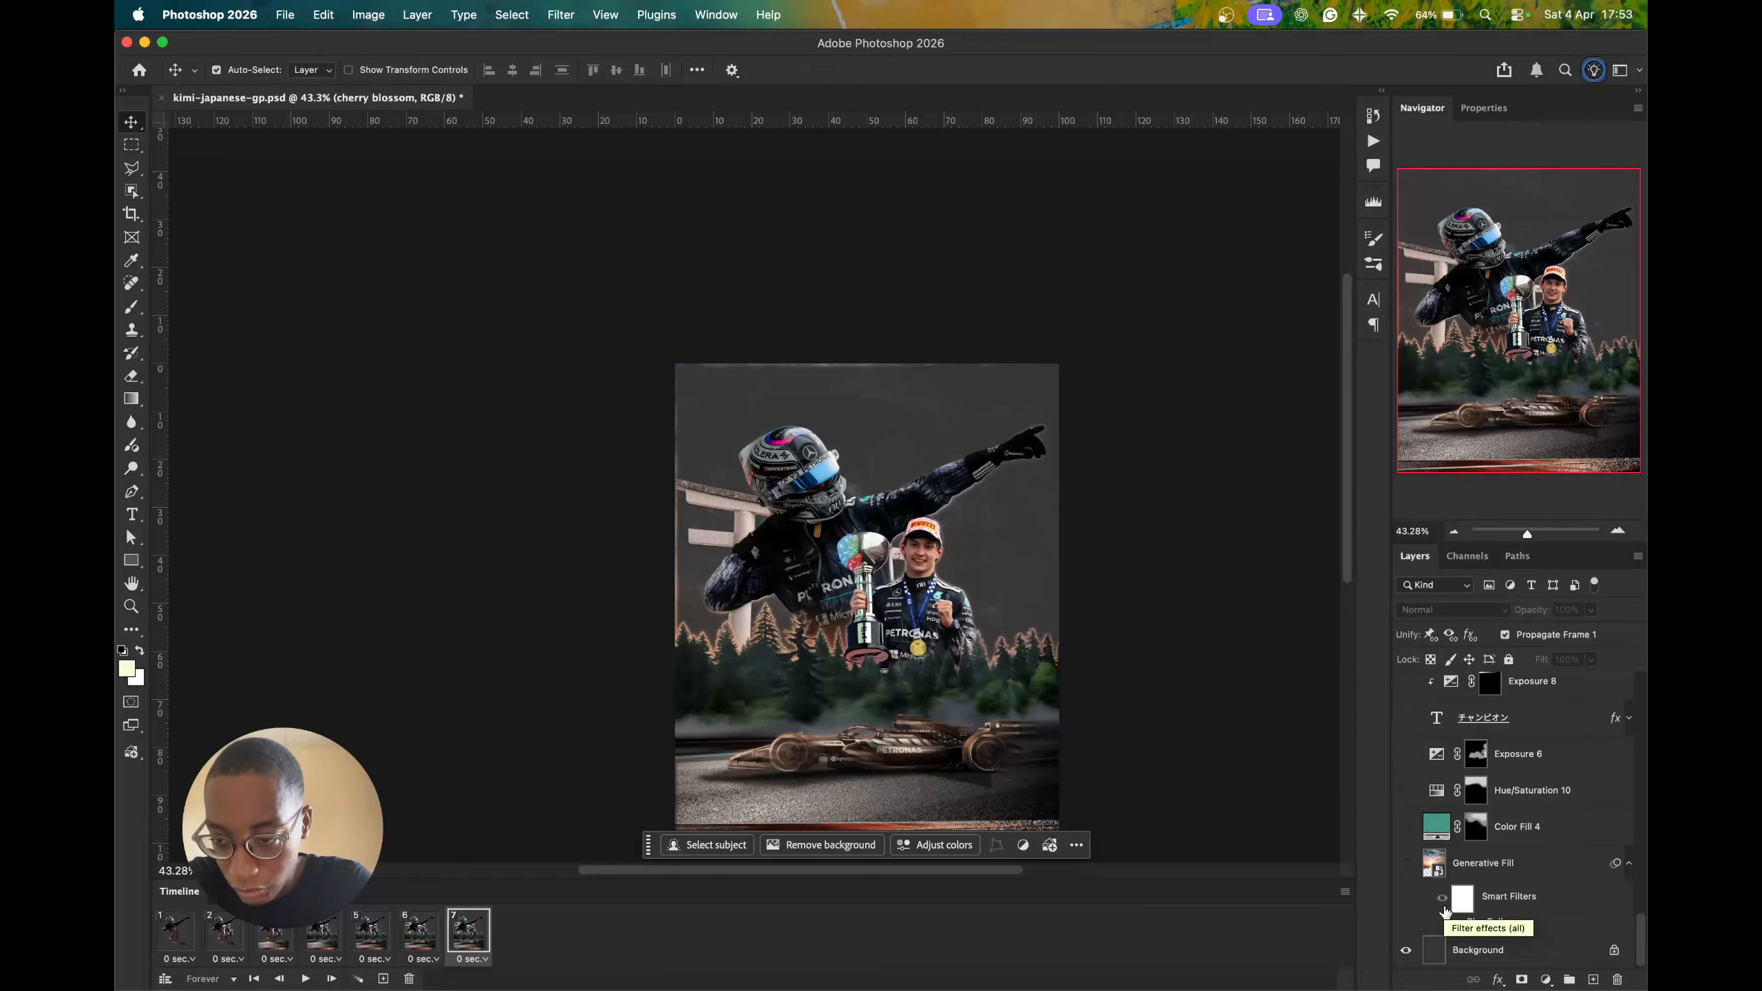
scroll(1445, 913, up, 3)
scroll(1489, 825, up, 1)
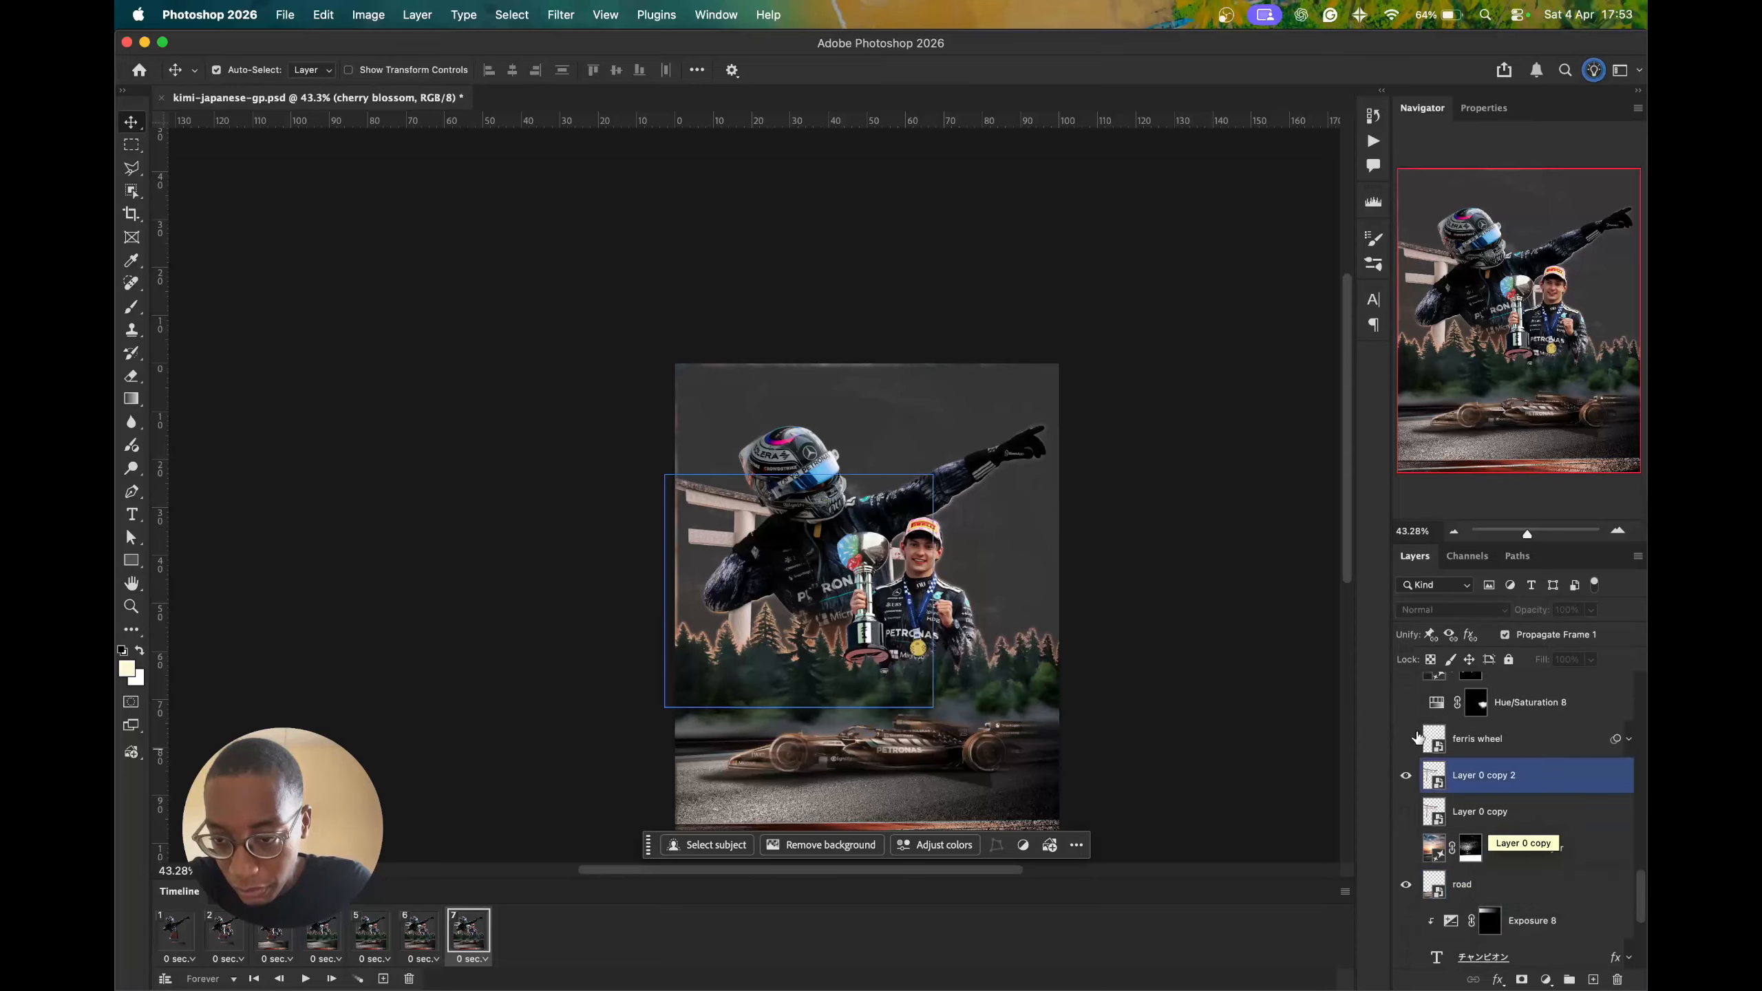
click(1407, 741)
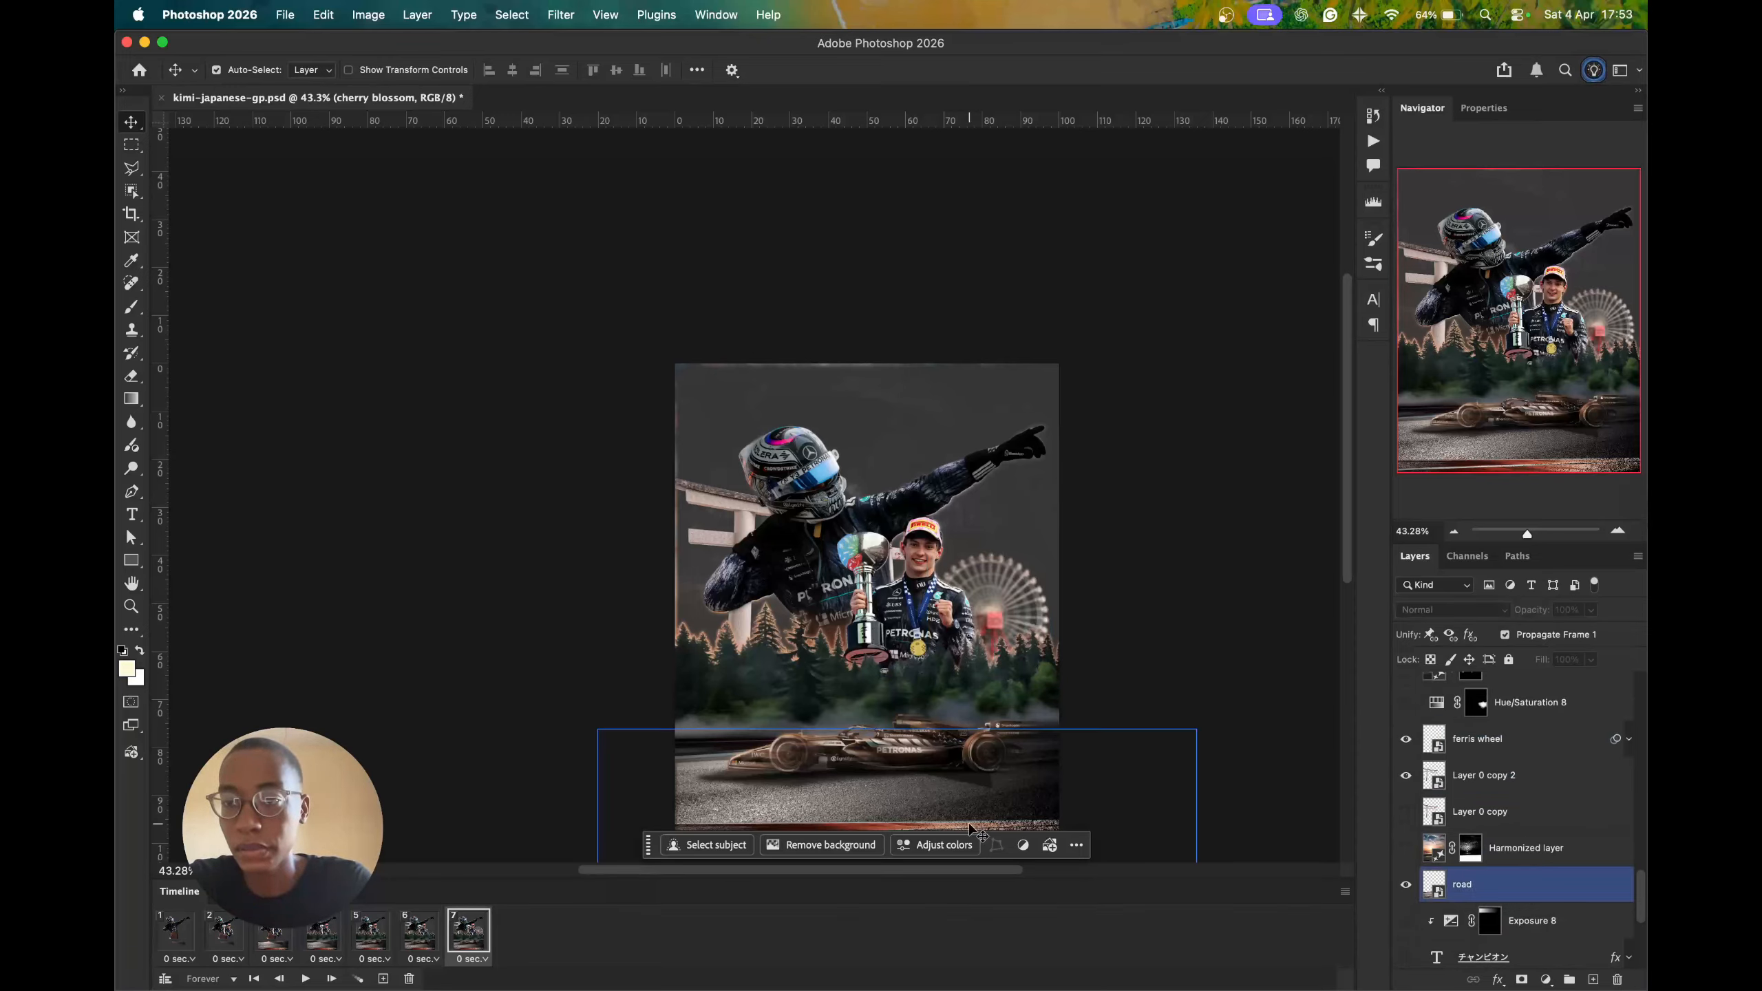
click(911, 791)
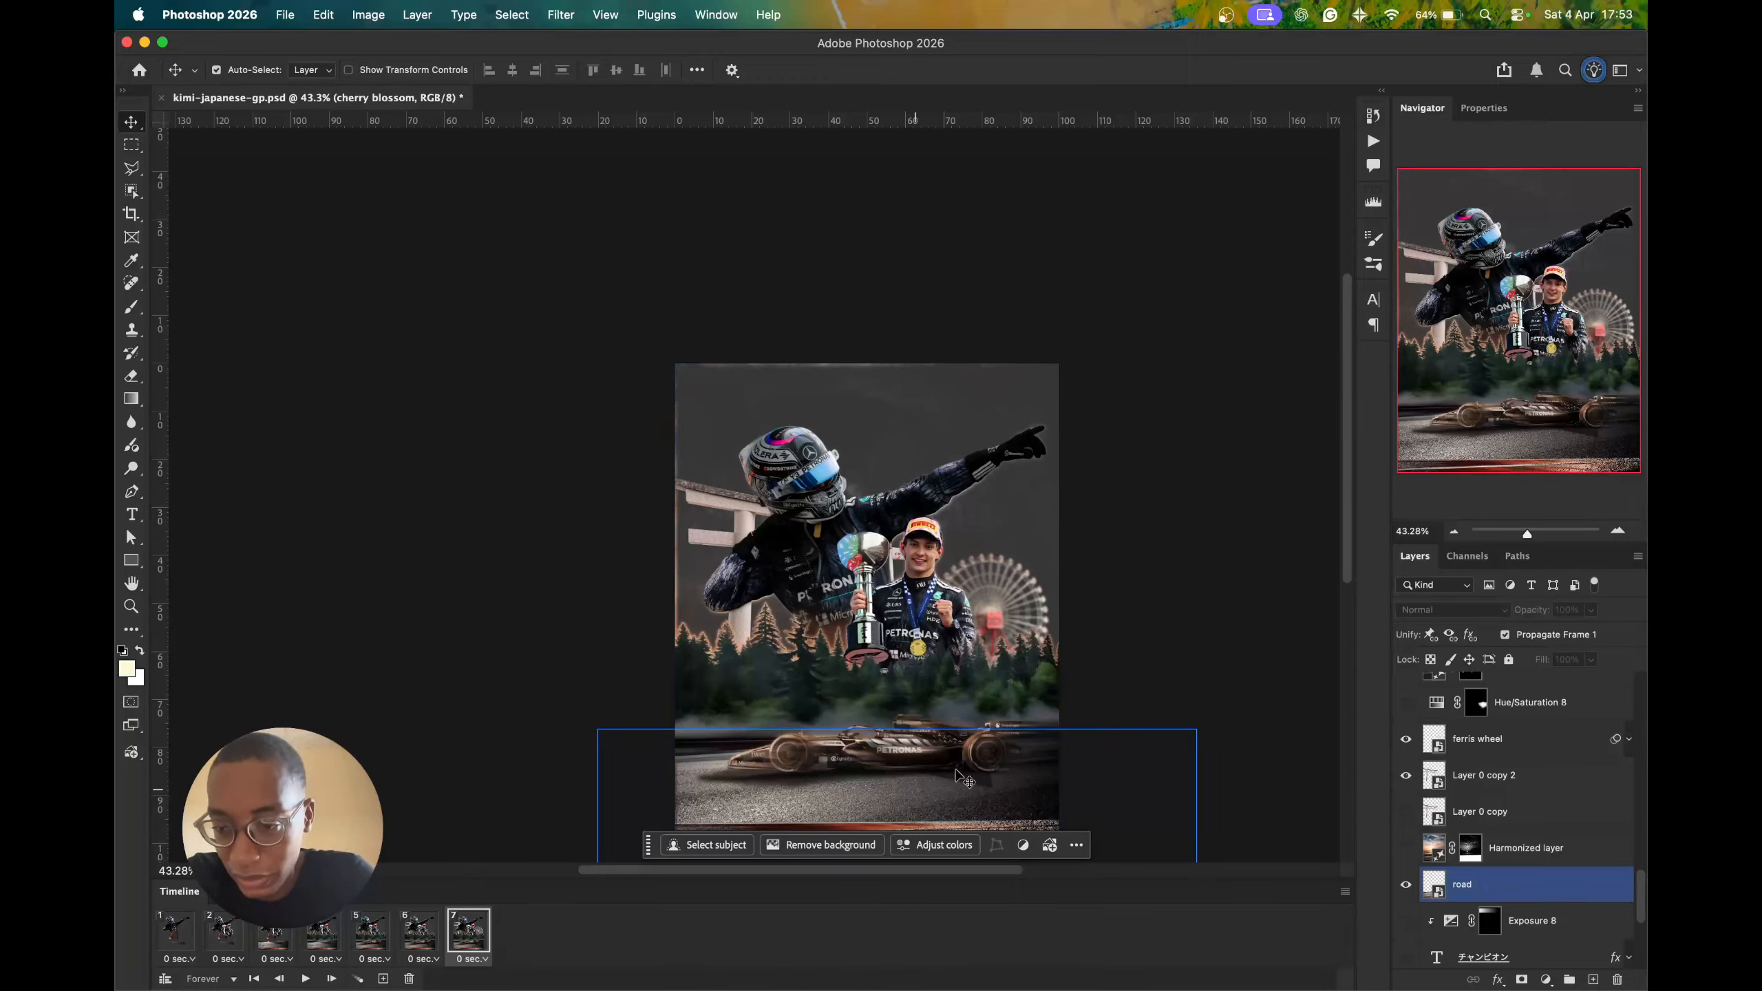
click(1114, 757)
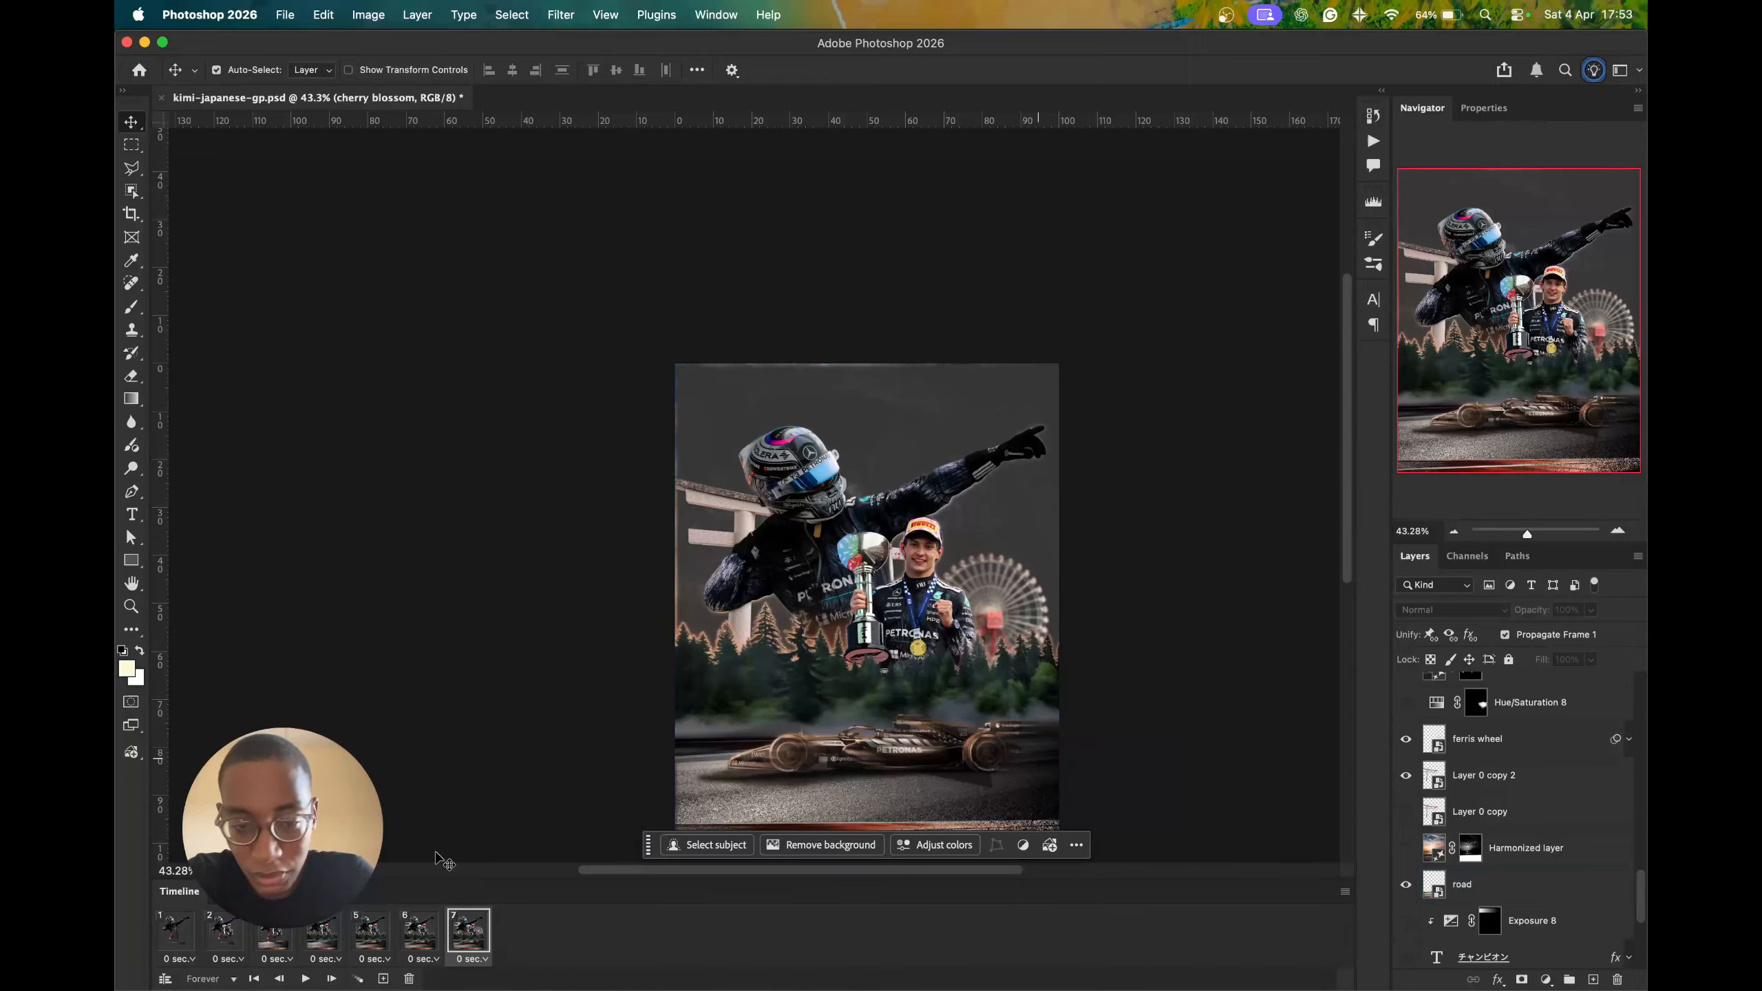
- Add an eighth frame and make the Generative Fill sky layer visible in it
click(379, 979)
scroll(1534, 746, up, 3)
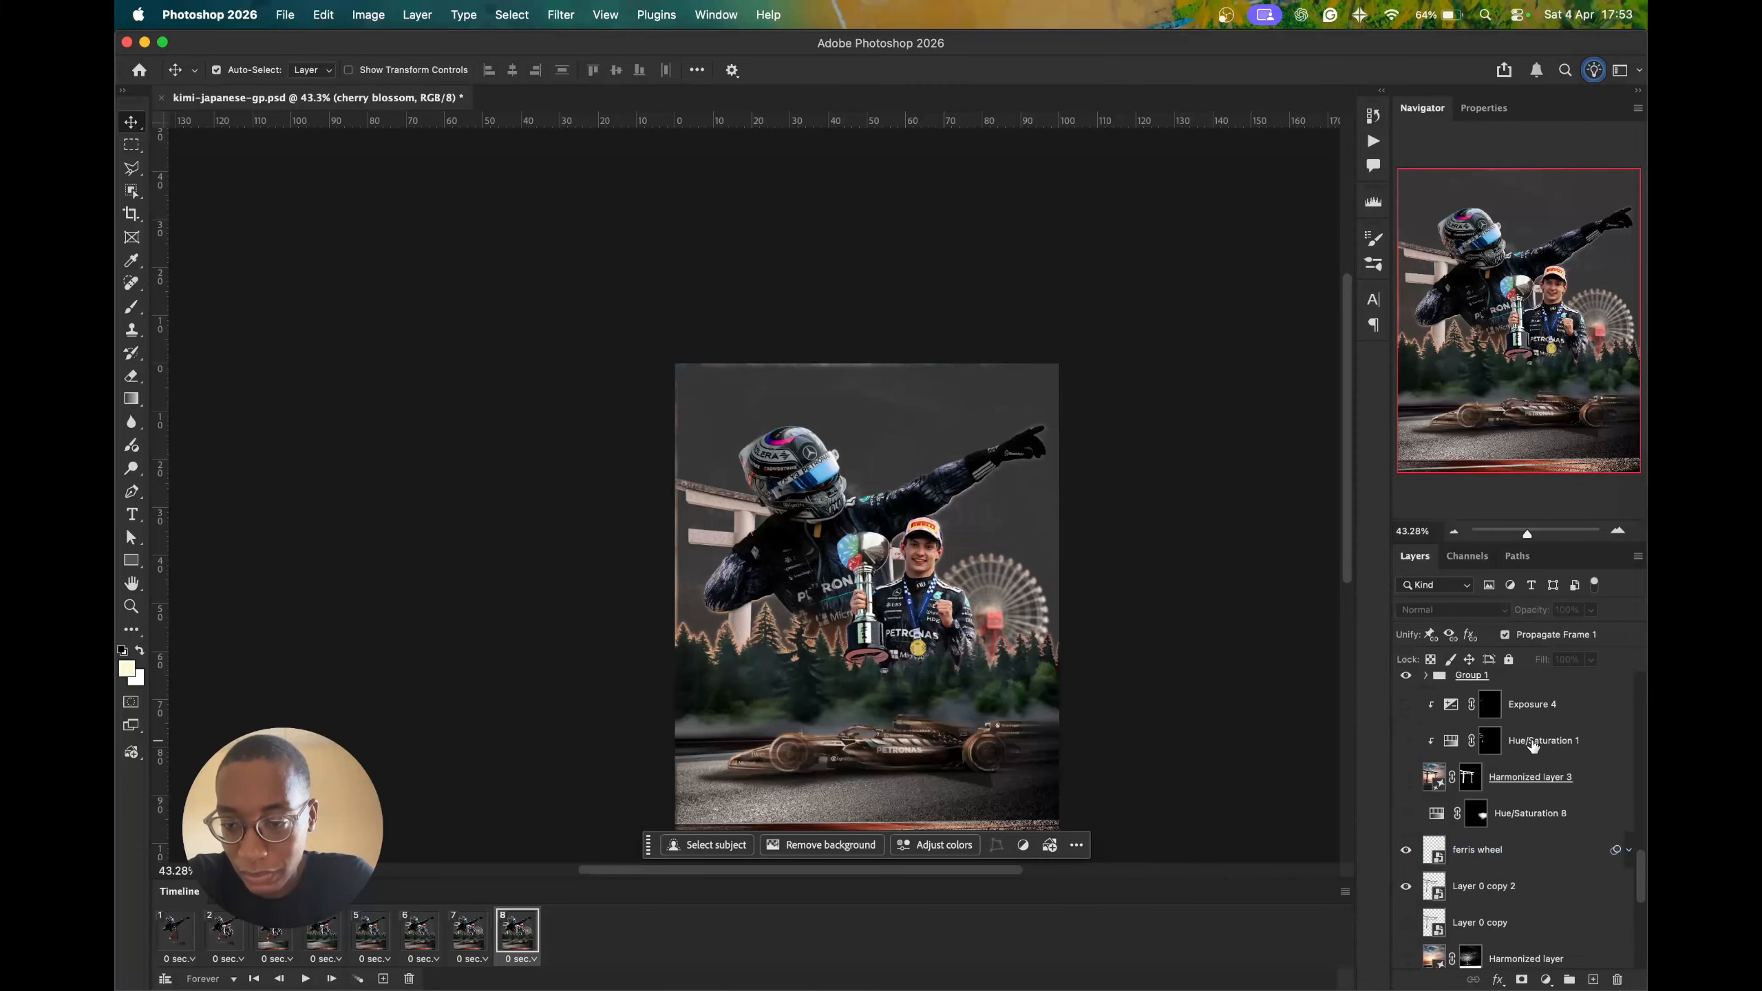
scroll(1532, 745, down, 5)
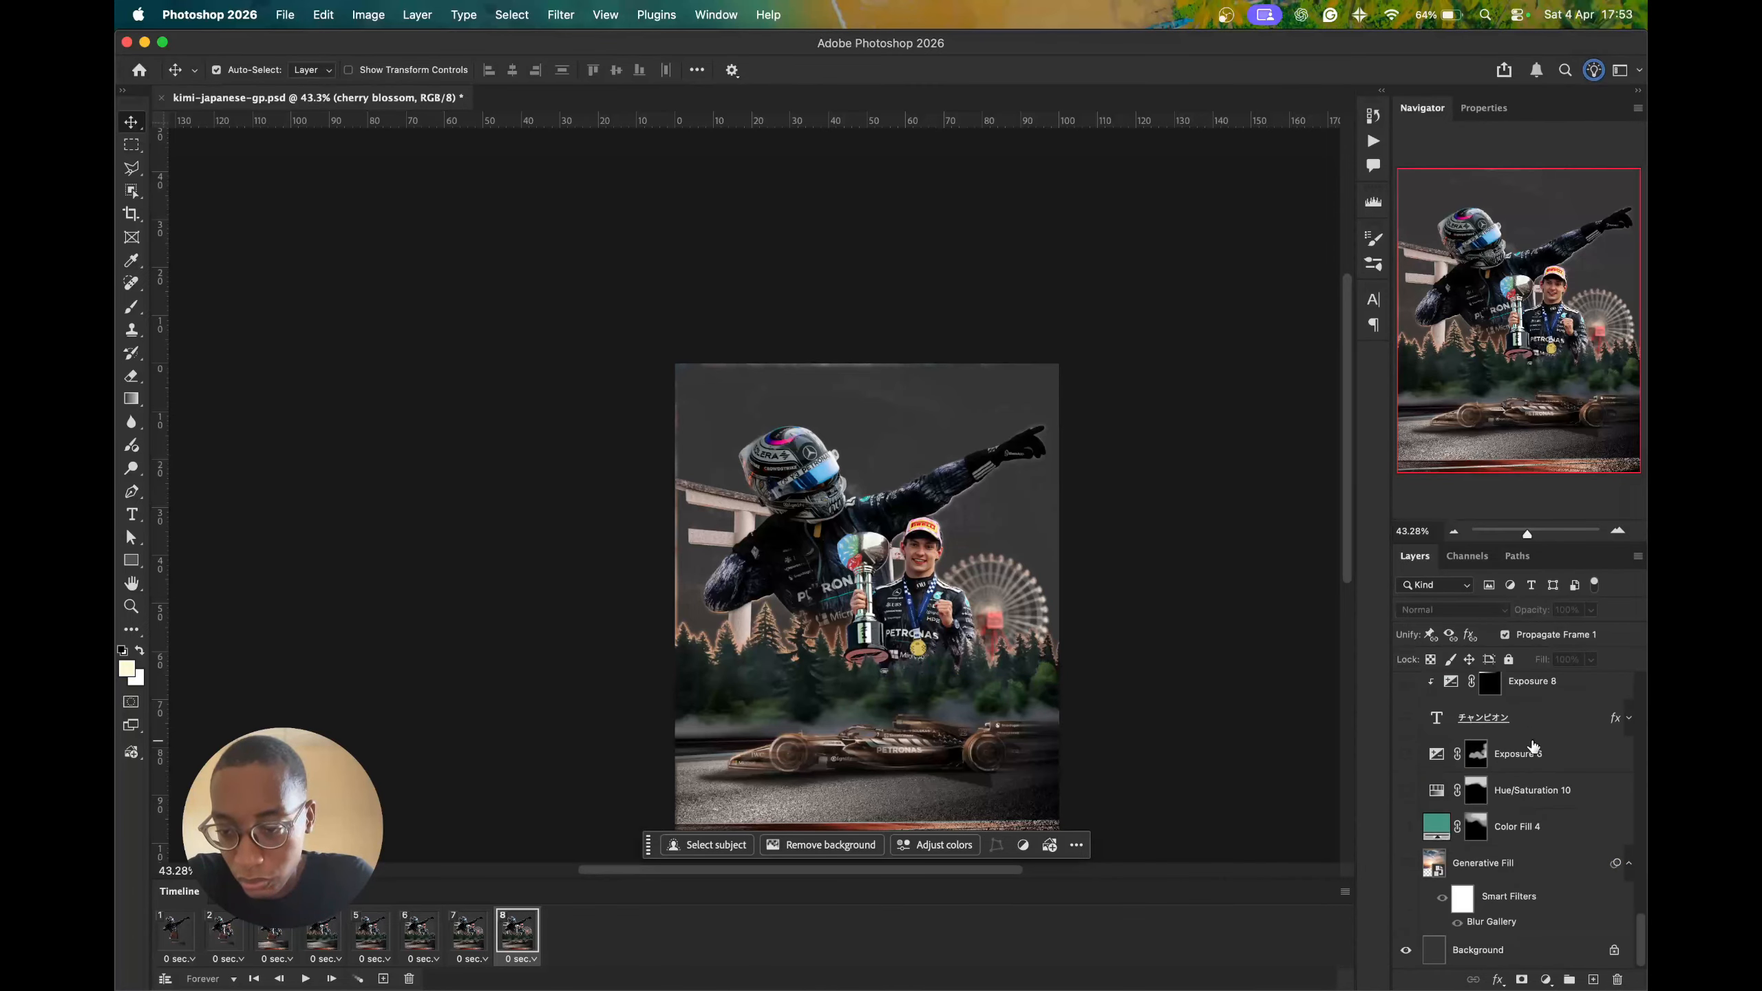
scroll(1434, 861, up, 3)
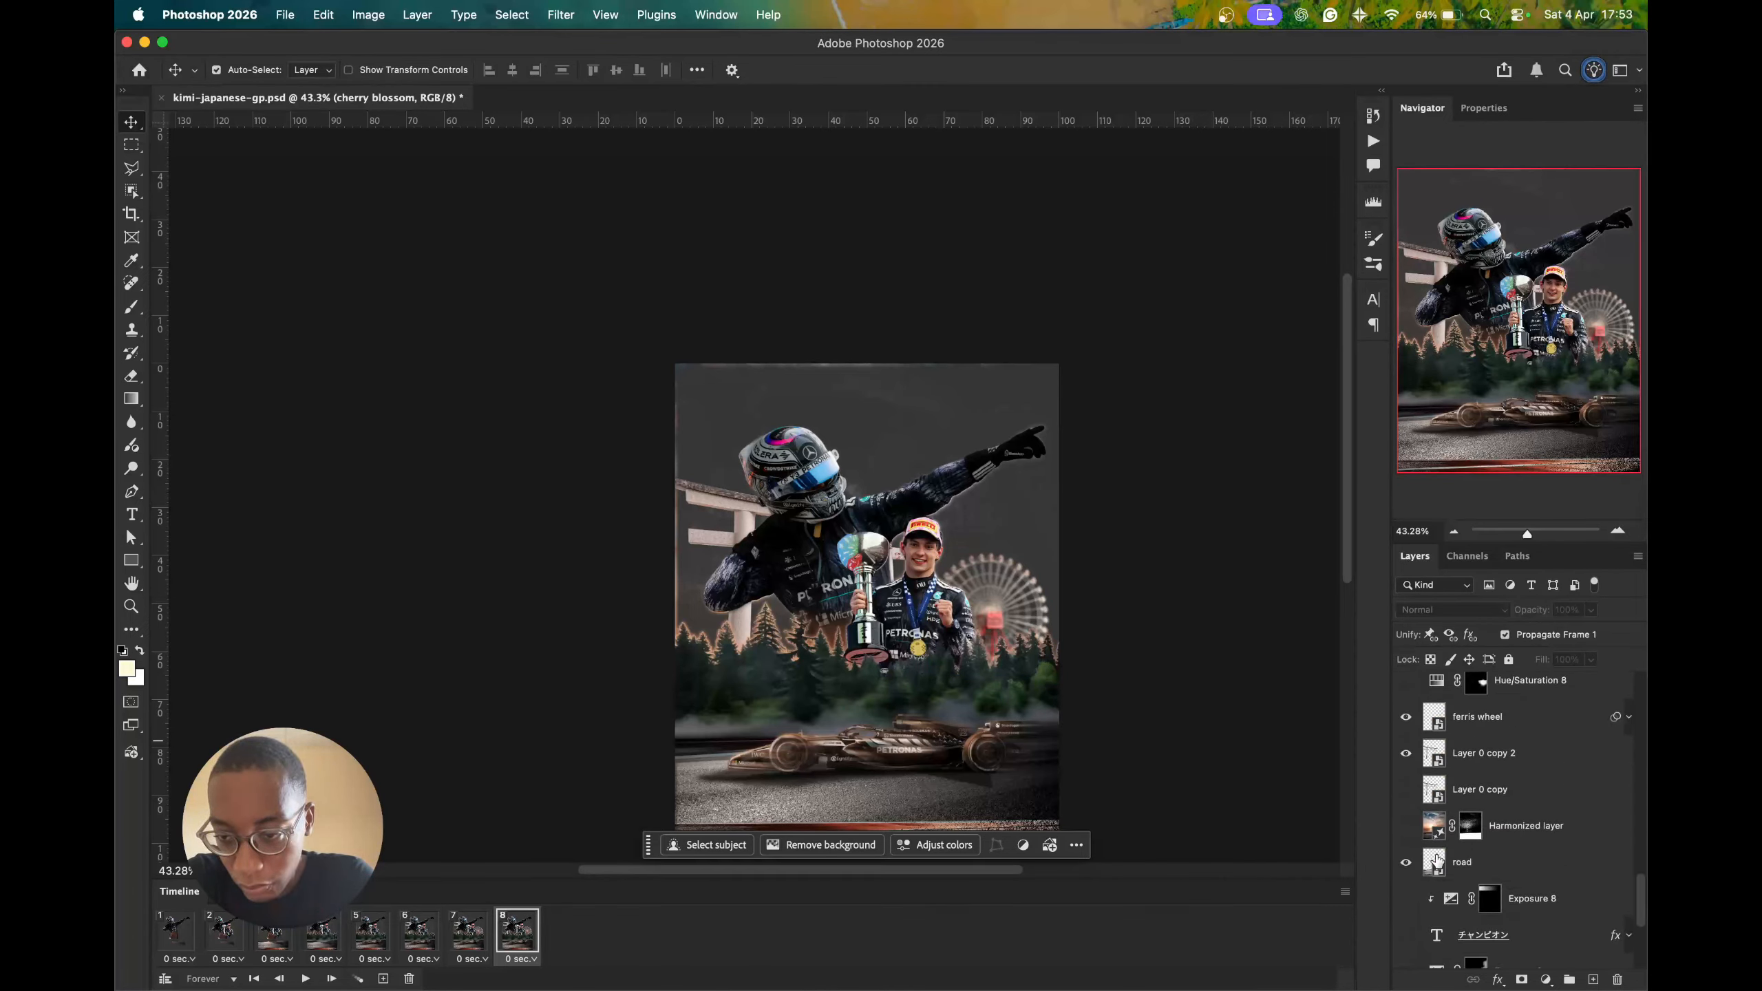
click(1434, 861)
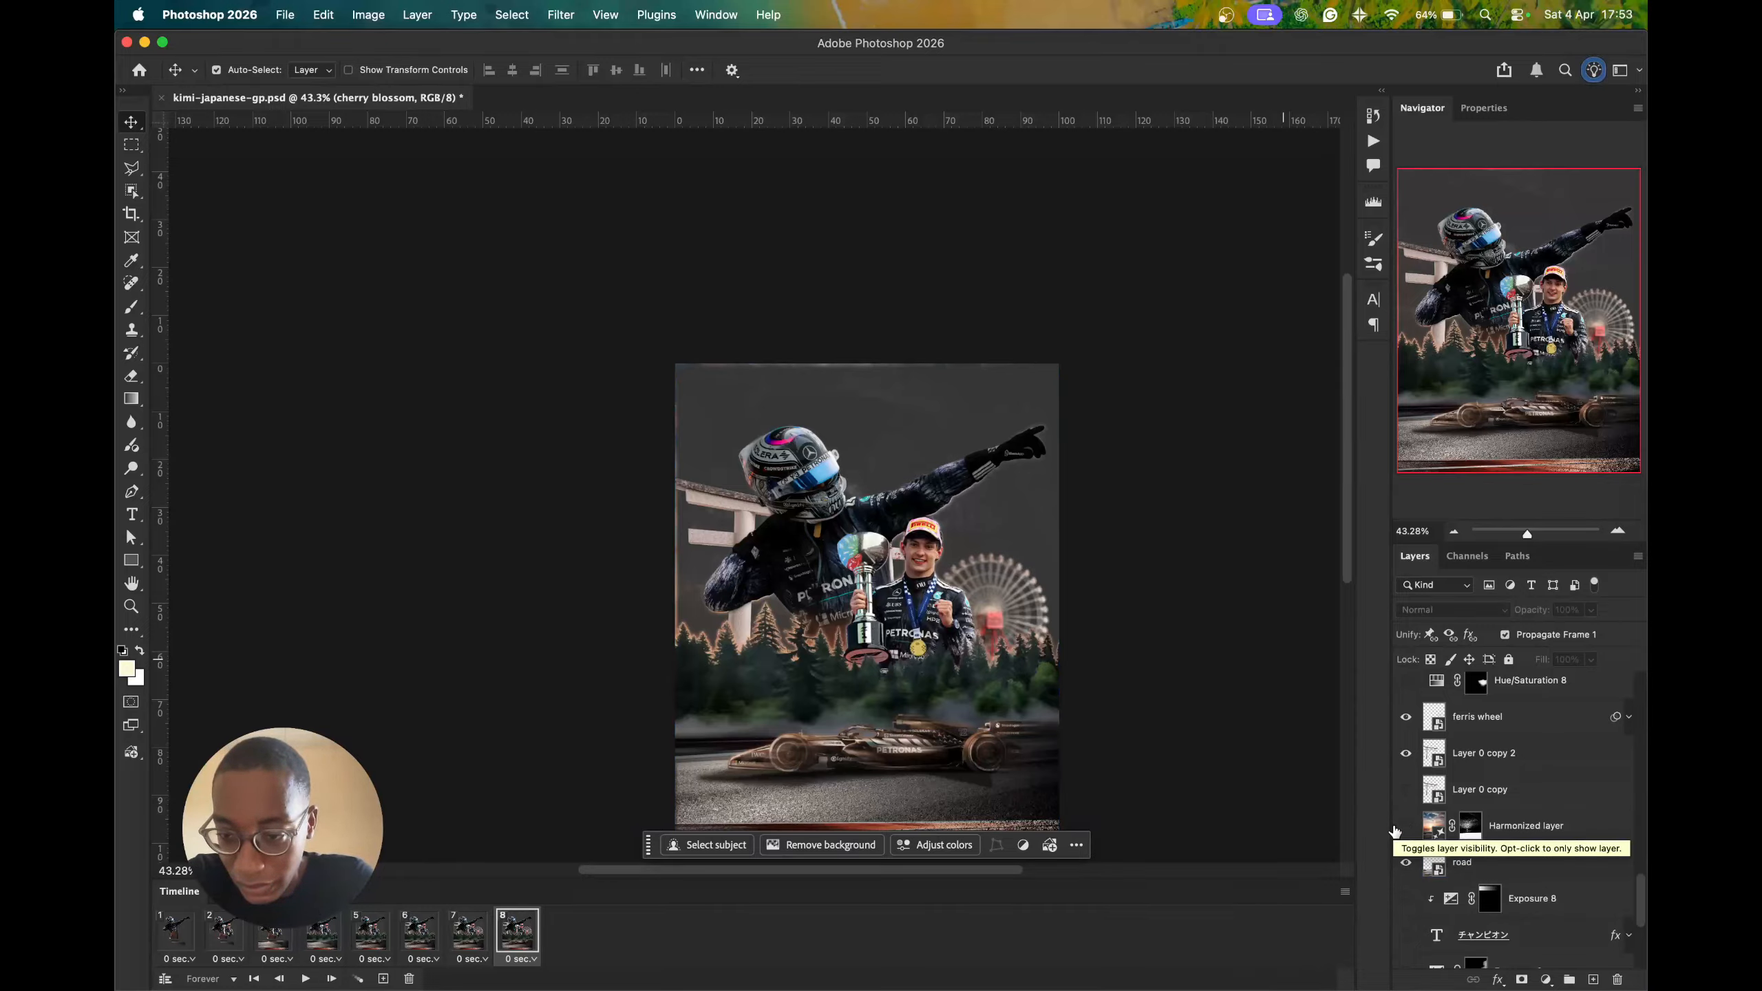
scroll(1451, 797, up, 4)
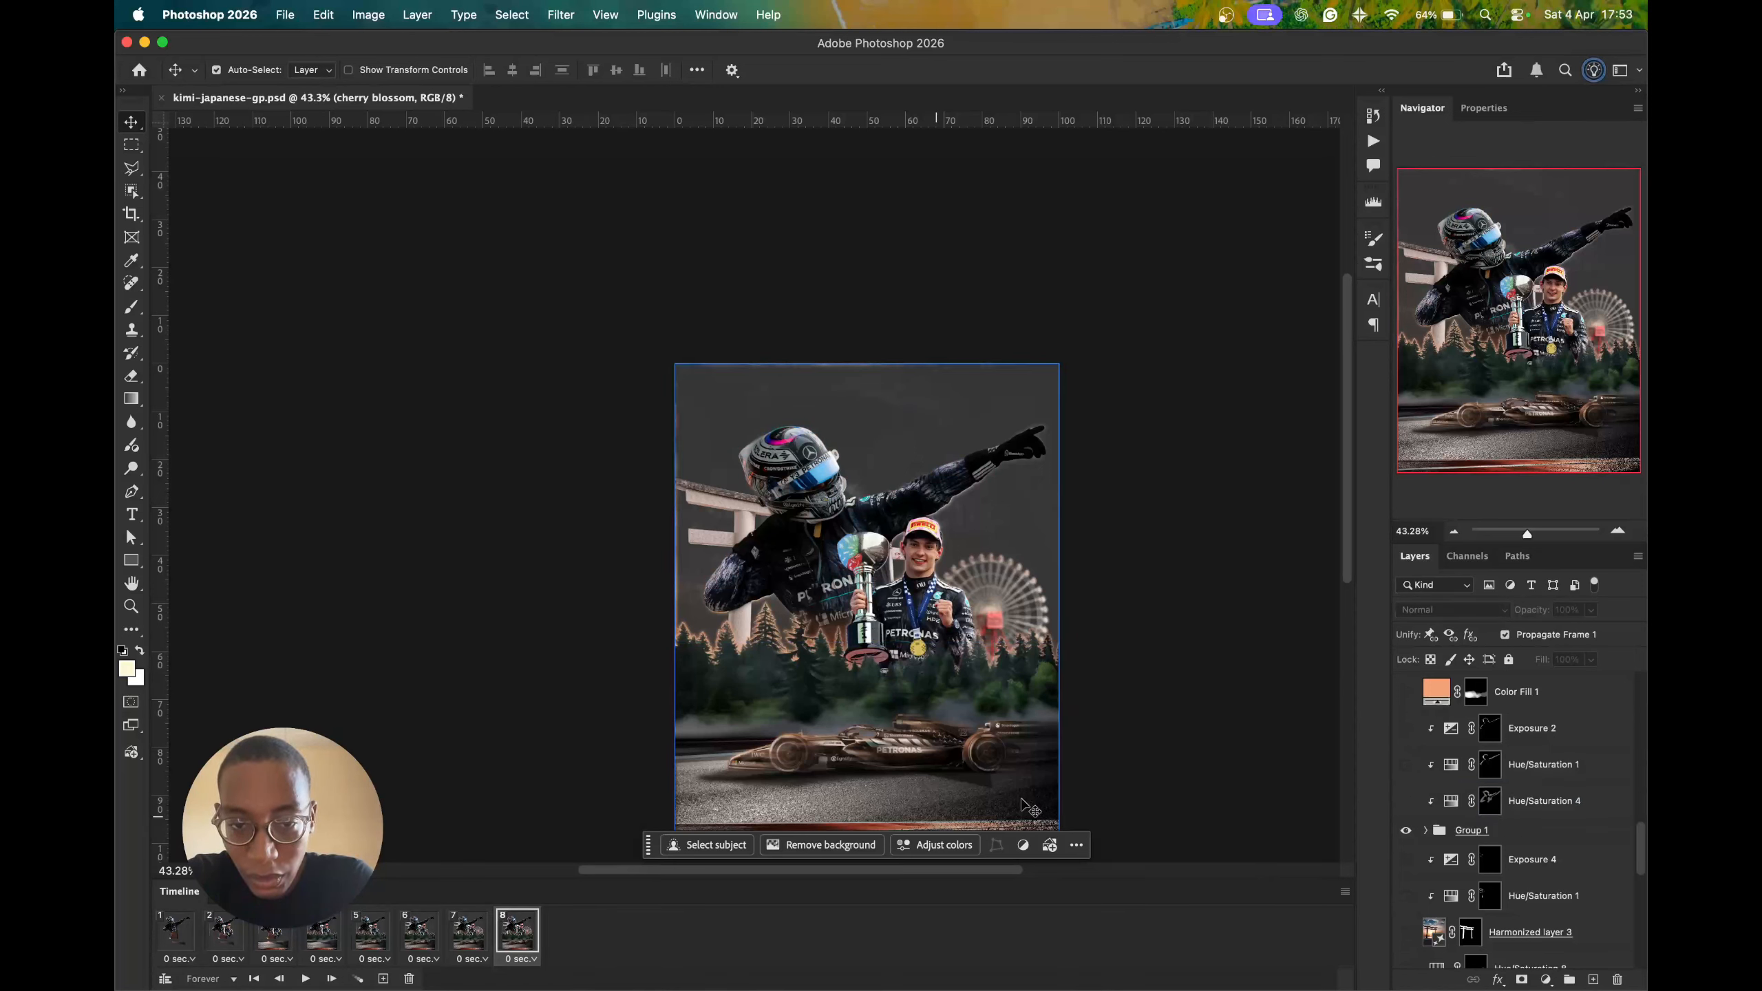
scroll(1531, 763, down, 5)
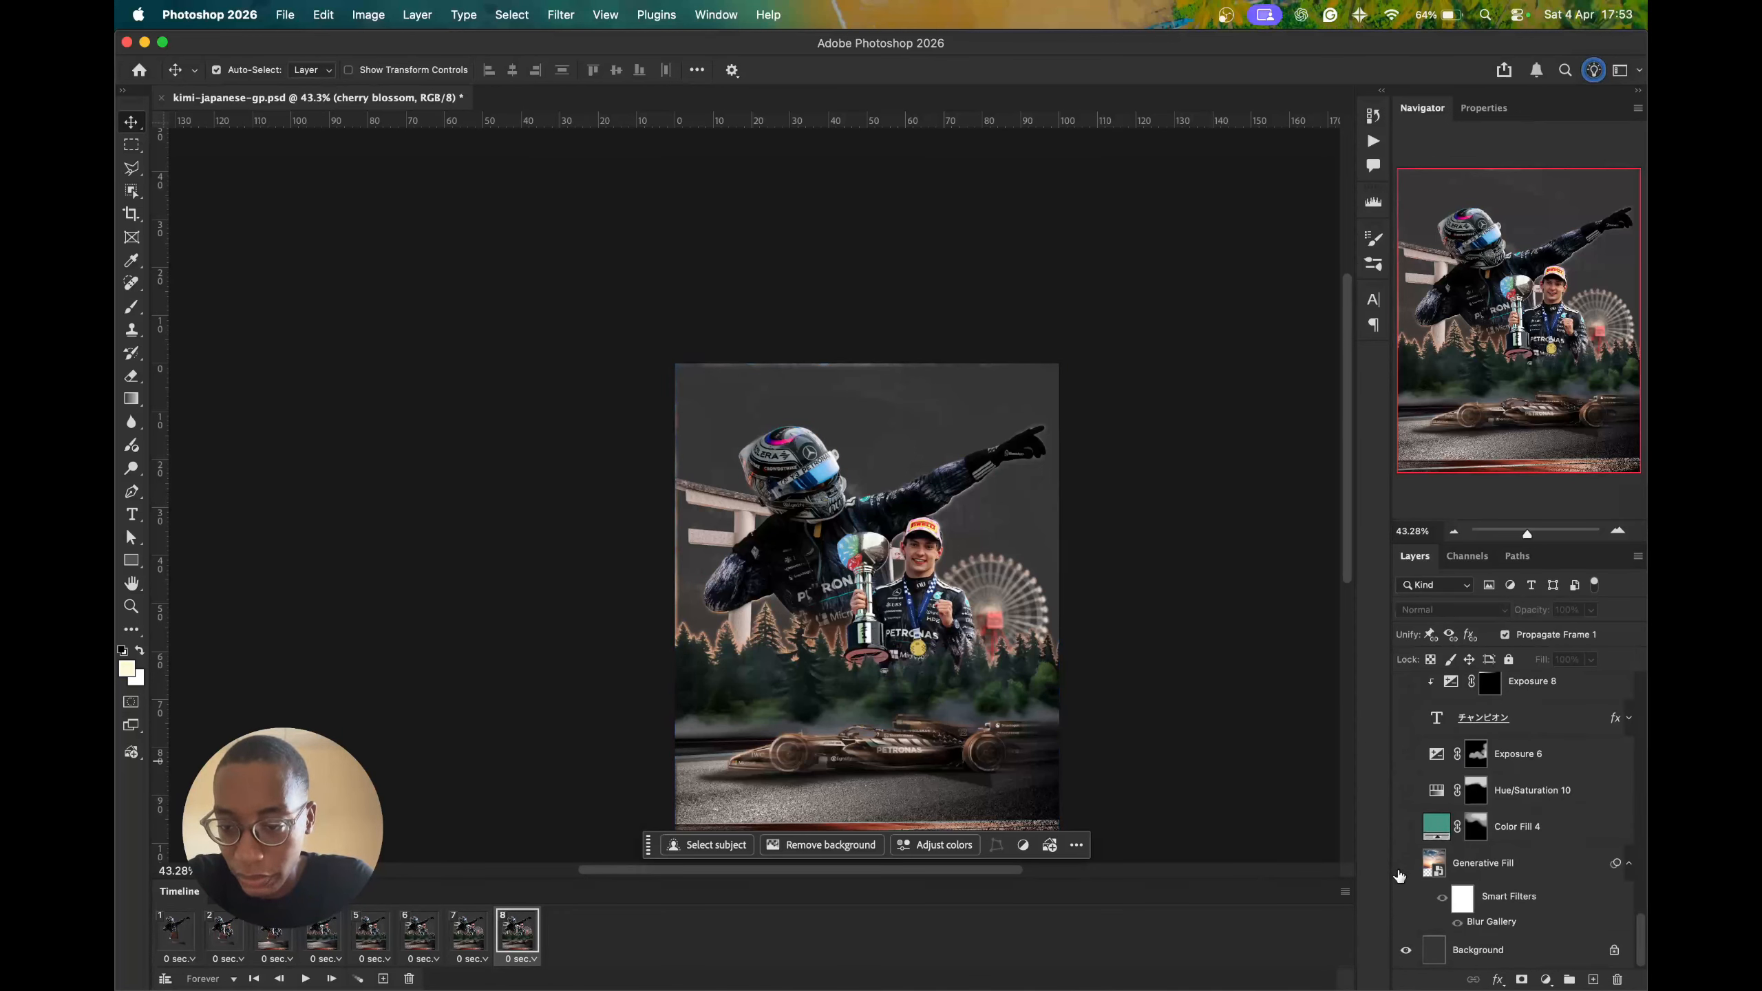
click(1405, 864)
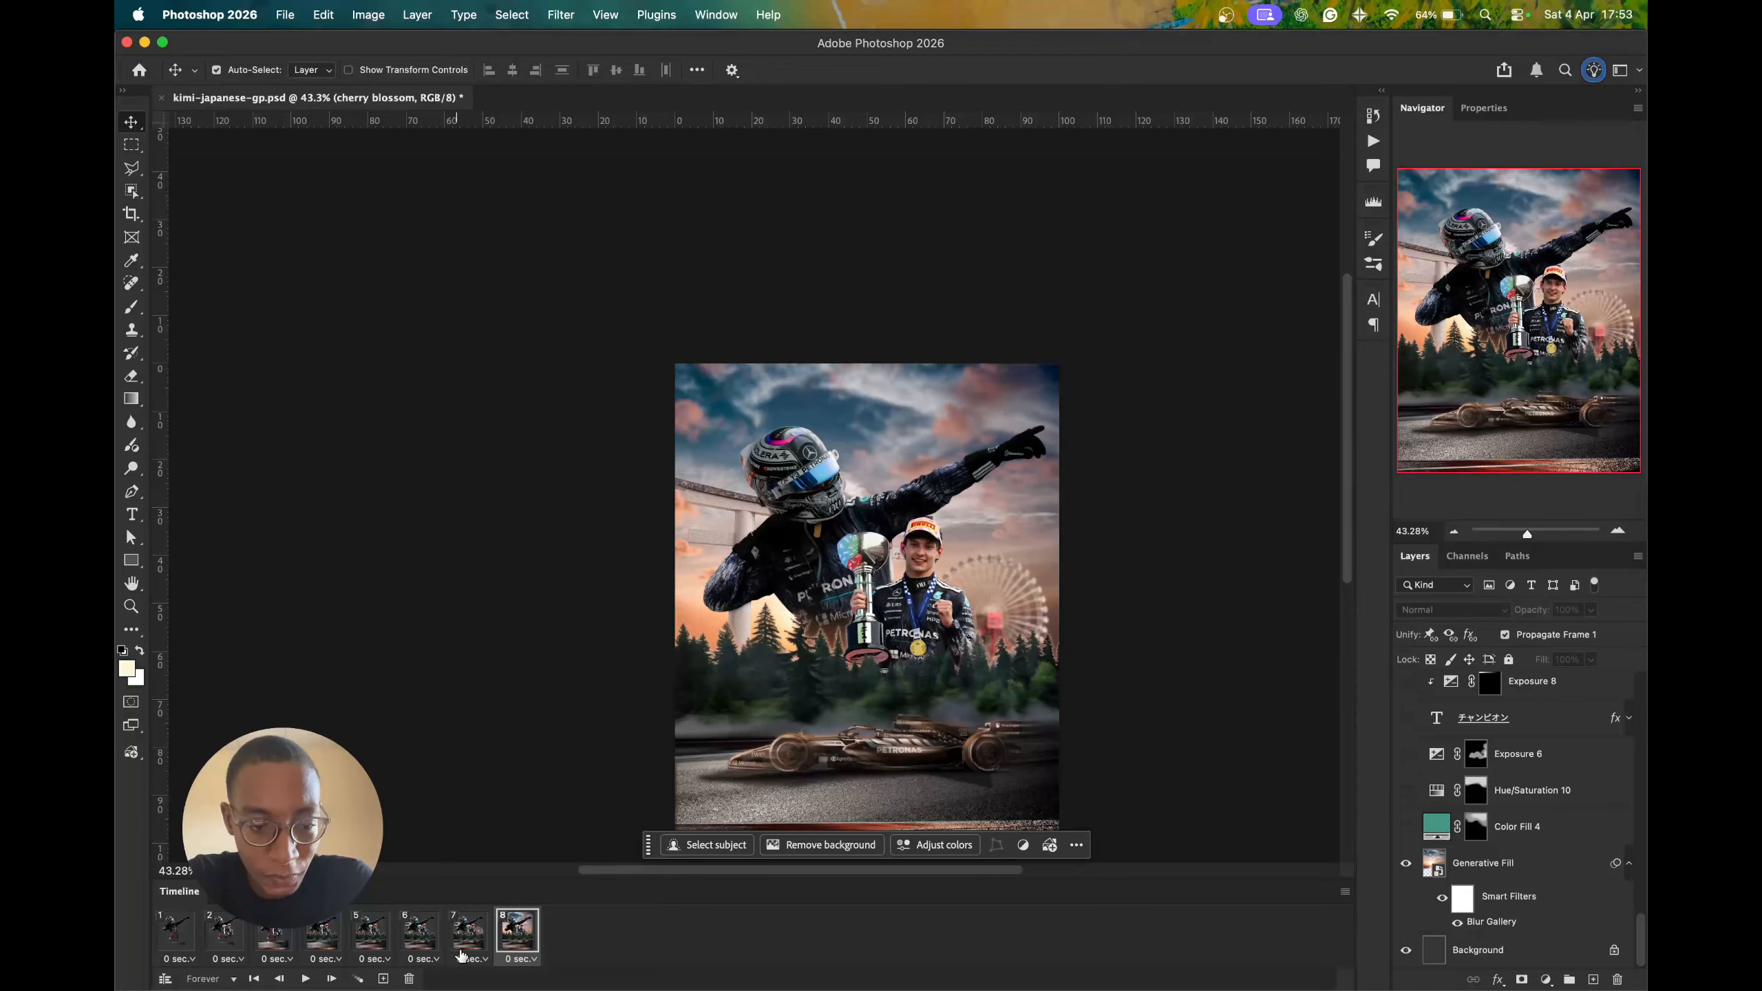
- Add a ninth frame and make the Hue/Saturation 4 and Hue/Saturation 1 adjustments clipped to Group 1 visible in it
click(383, 979)
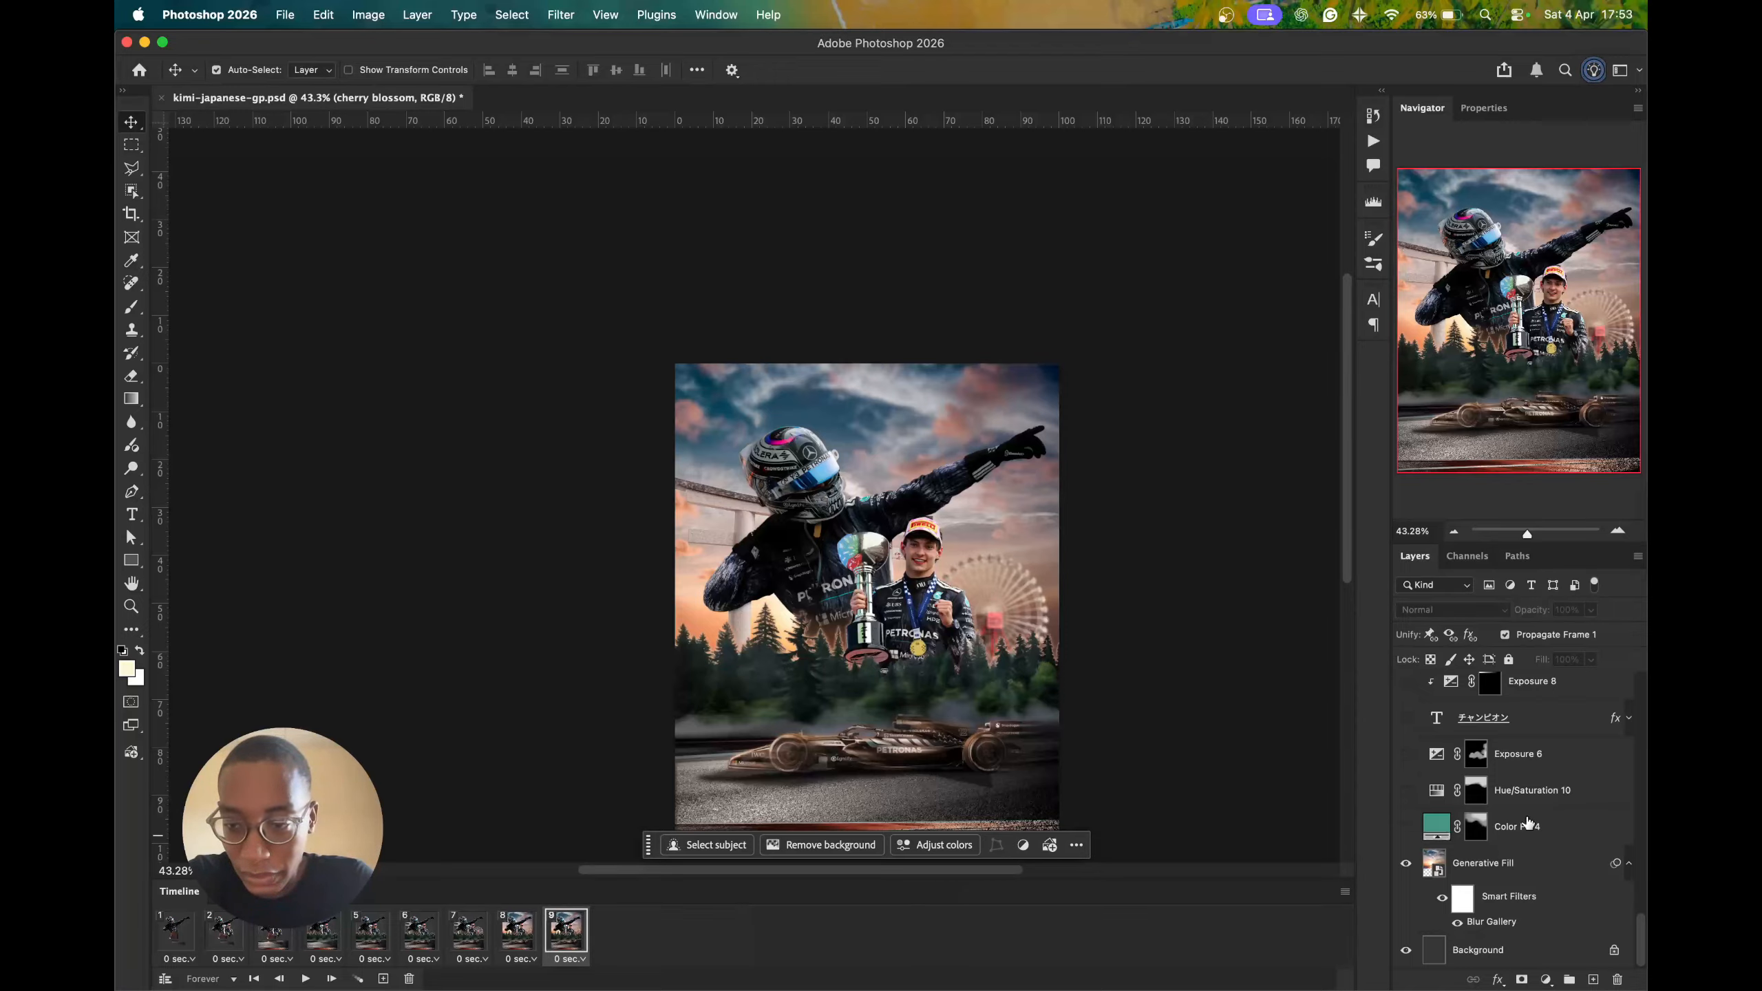
scroll(1495, 817, up, 5)
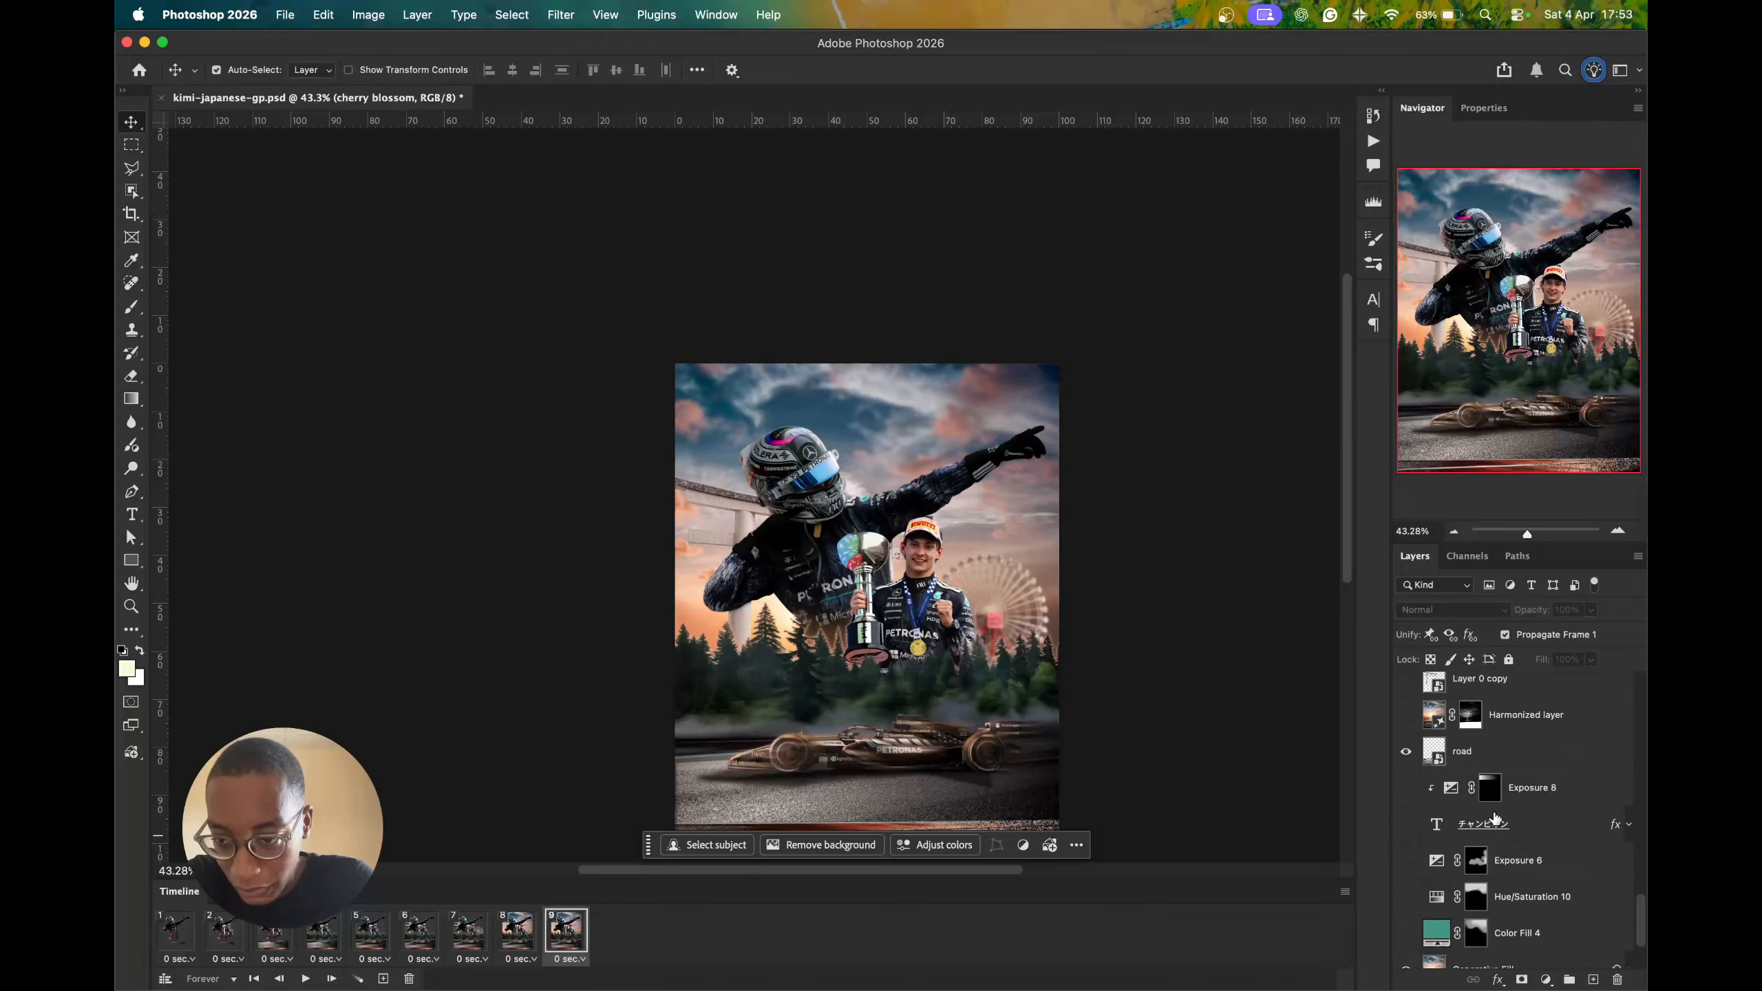
click(1495, 818)
scroll(1466, 807, up, 5)
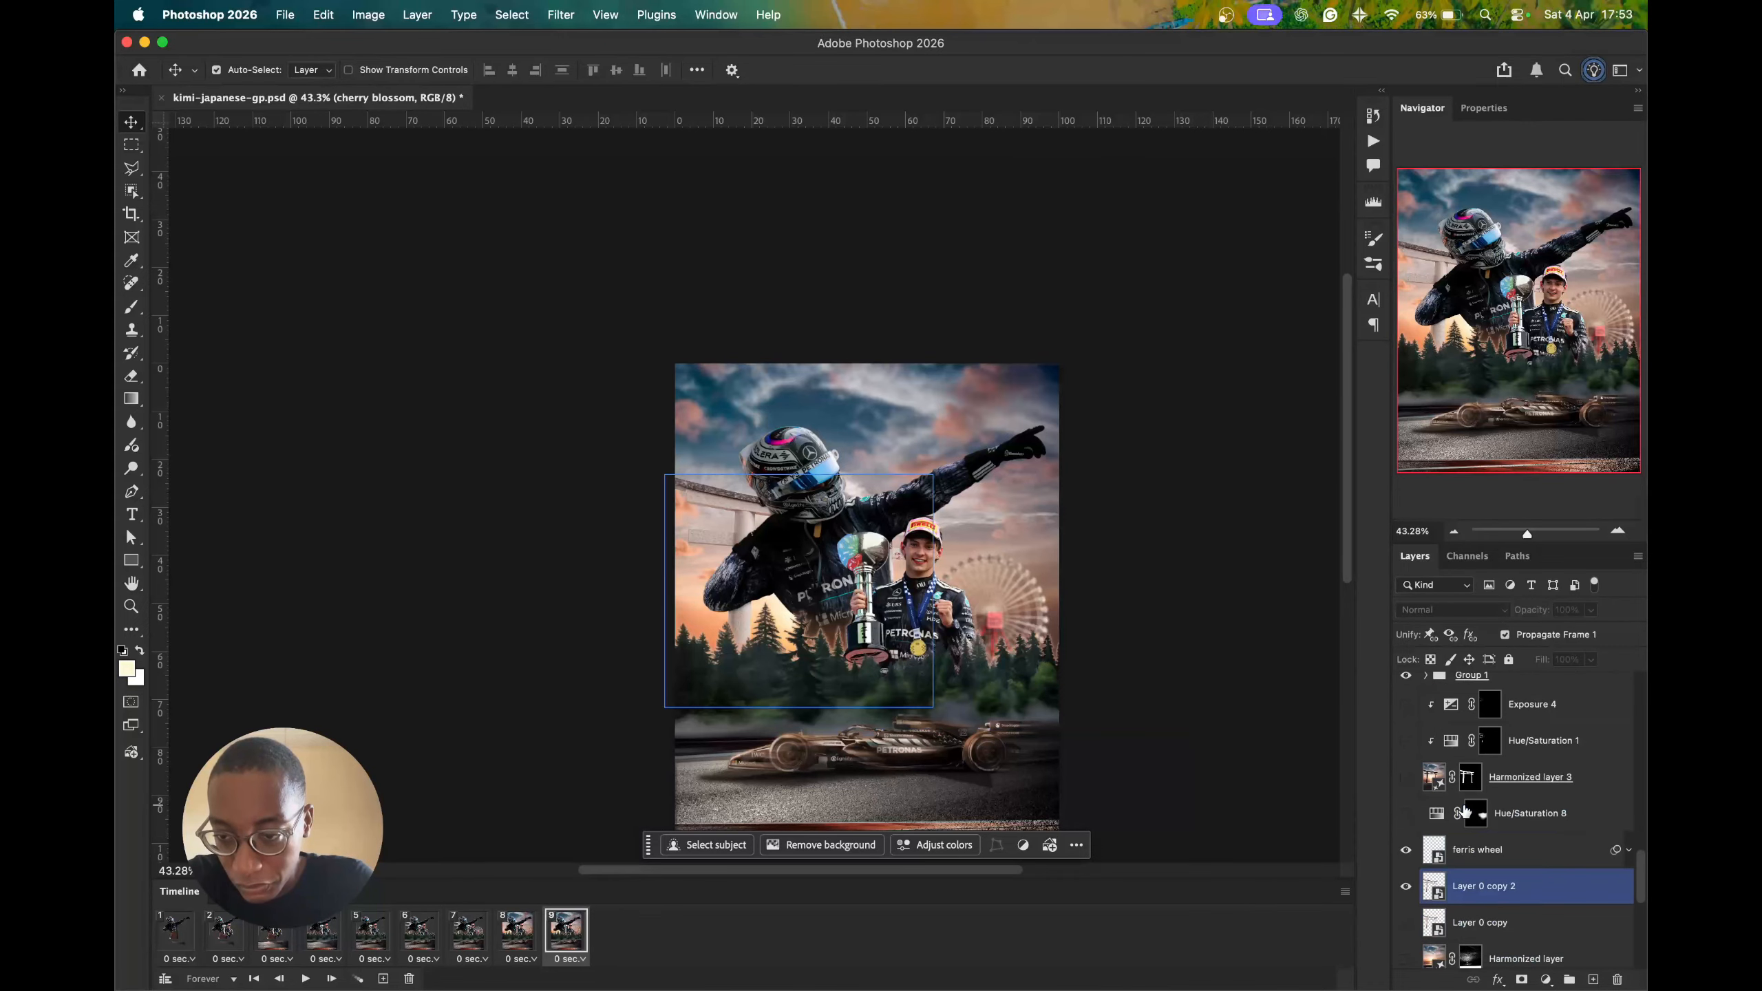
scroll(1413, 811, up, 5)
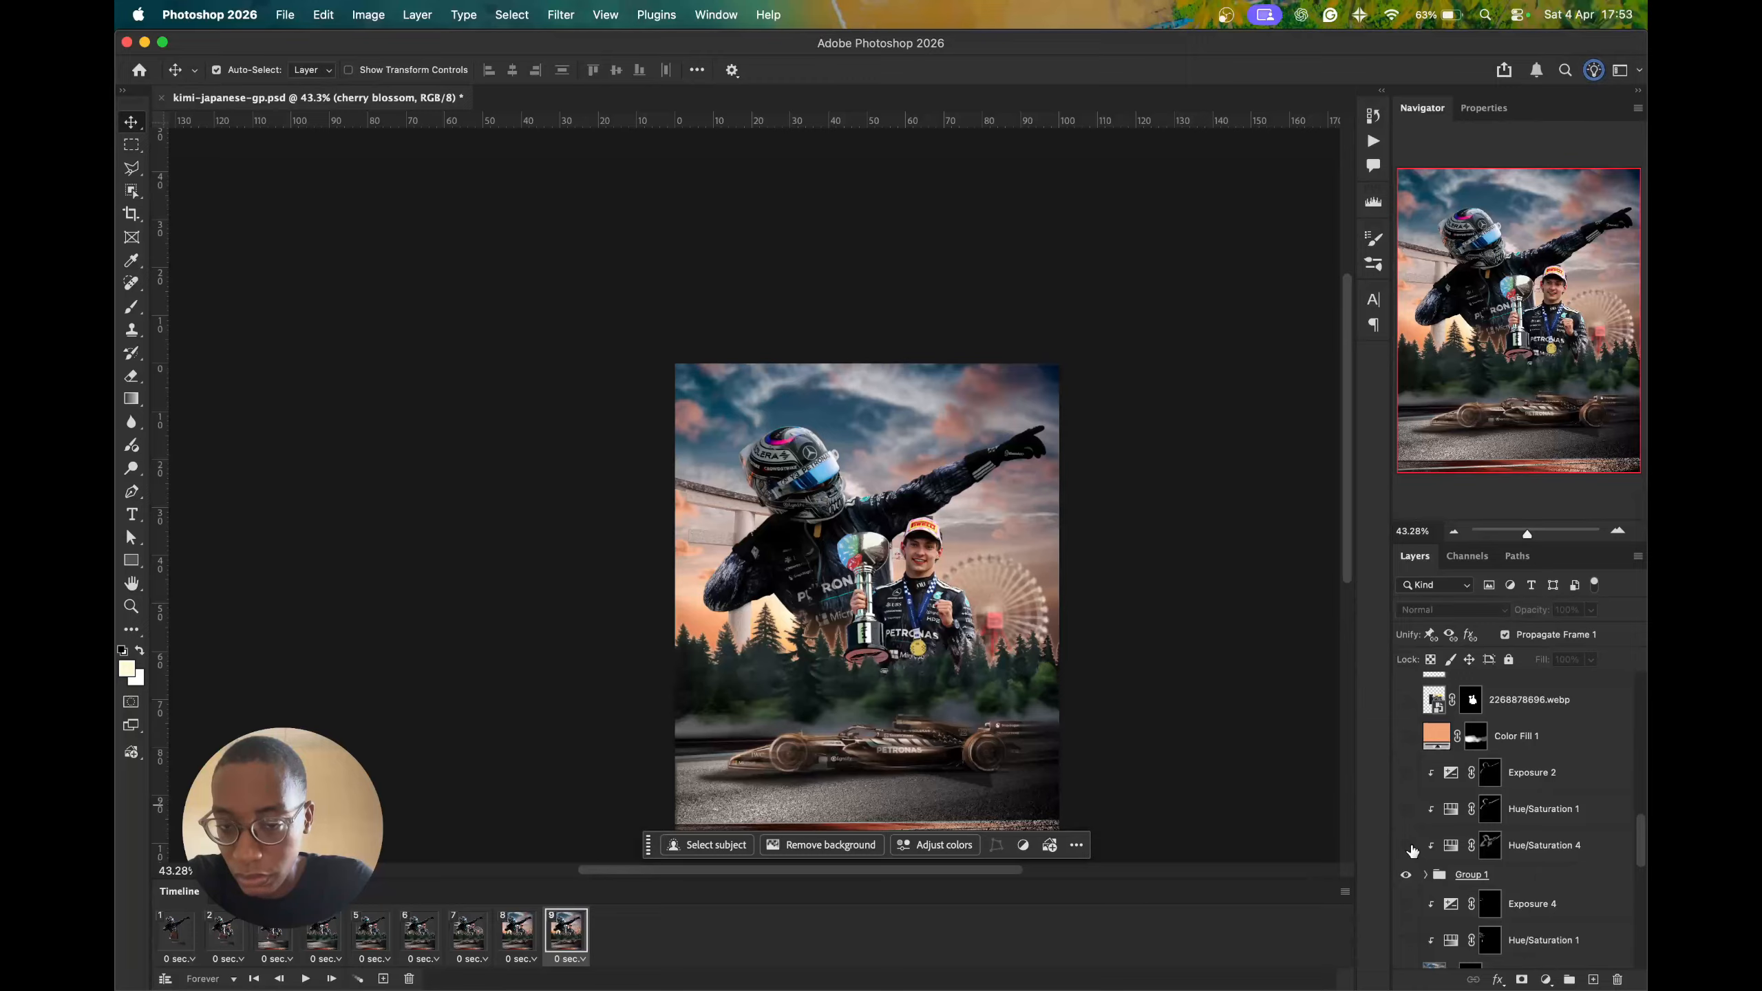
click(1412, 848)
click(1412, 848)
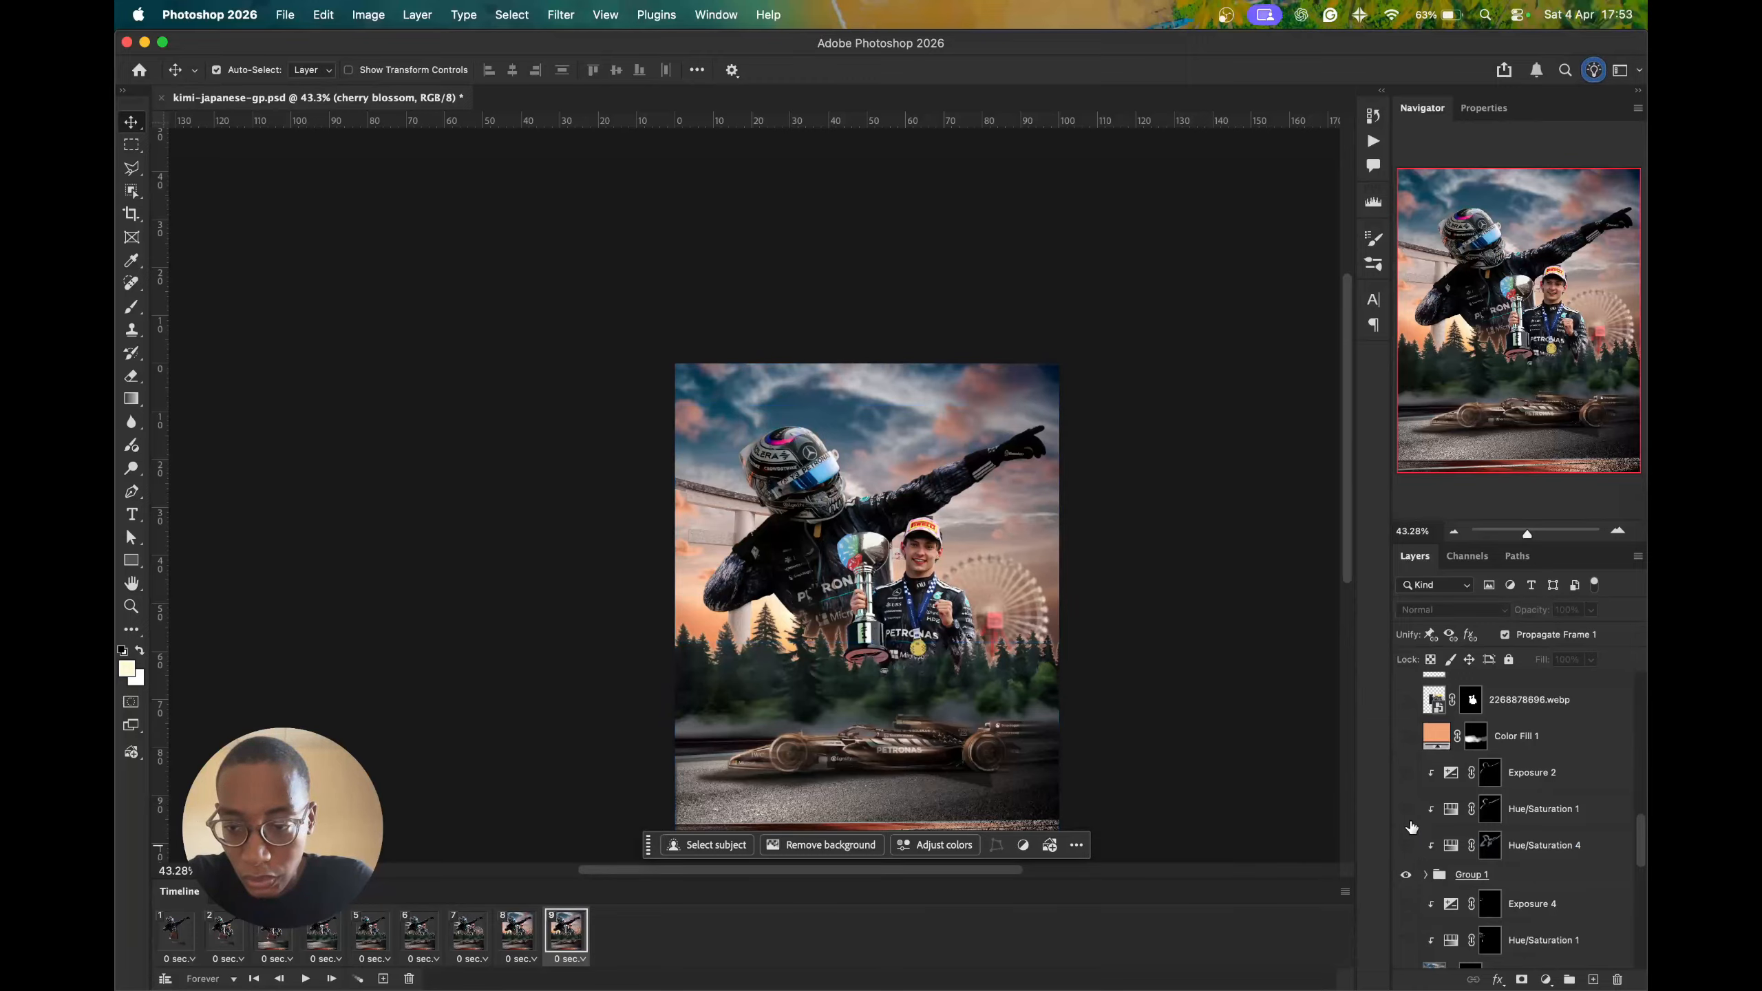
click(1407, 812)
click(1407, 811)
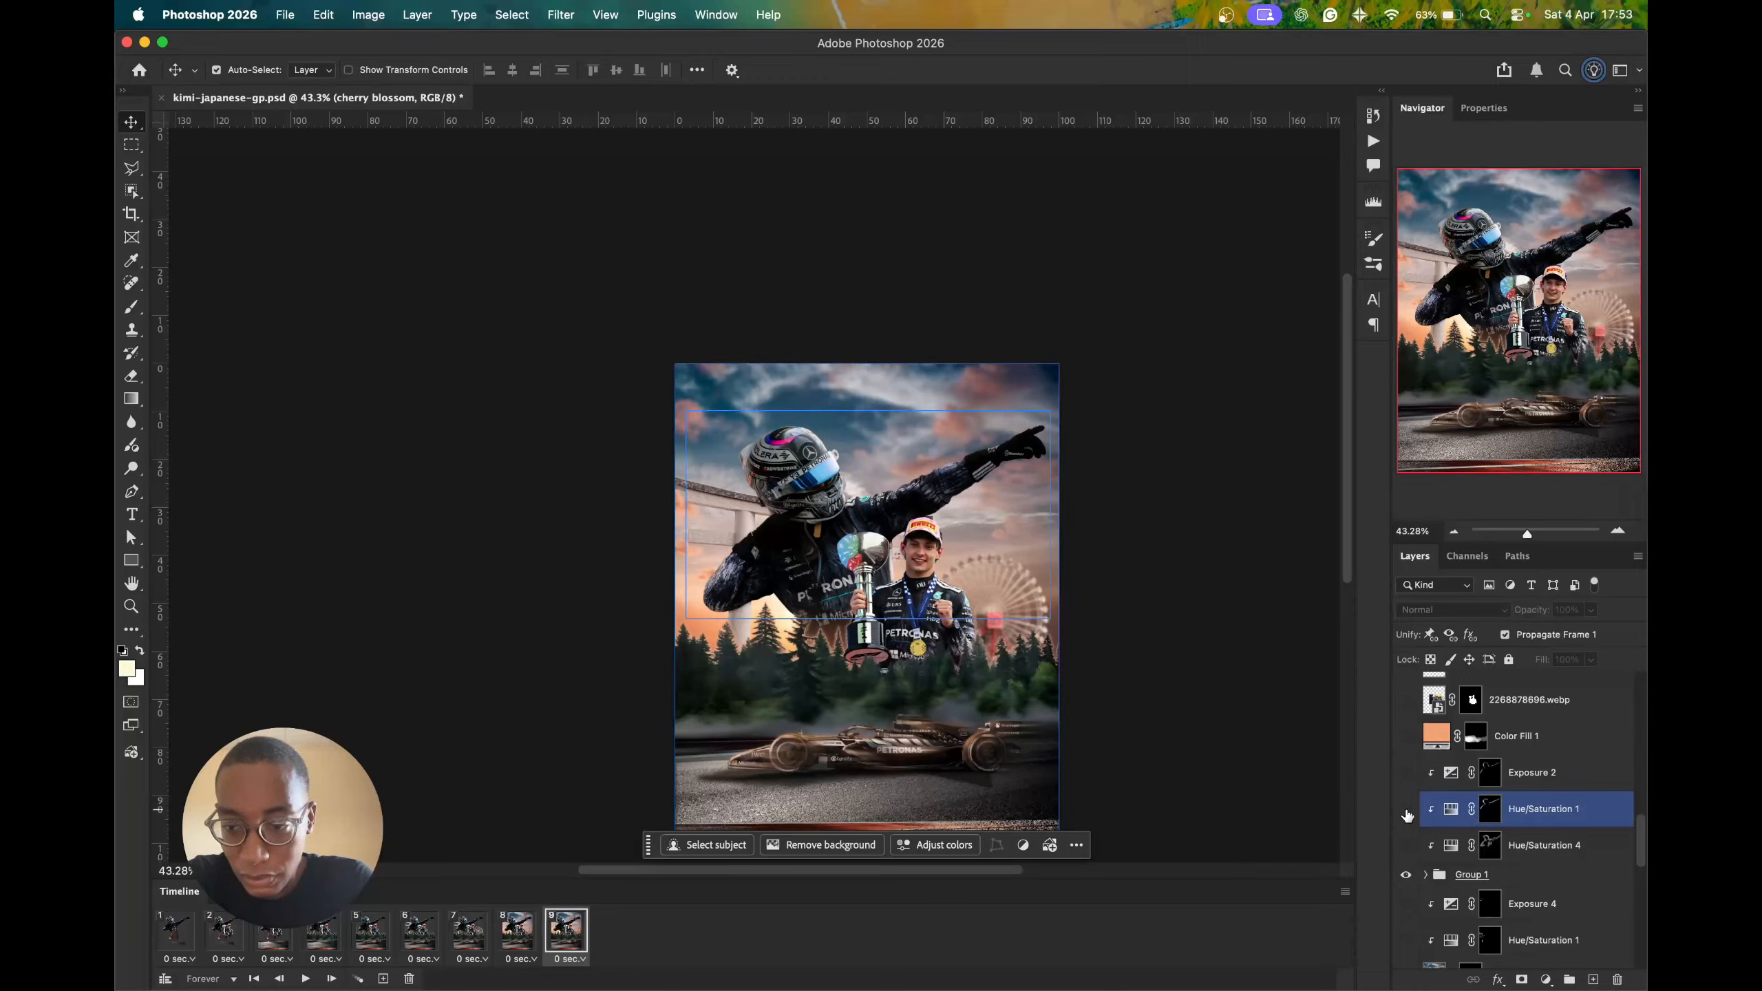
click(1406, 846)
click(1405, 811)
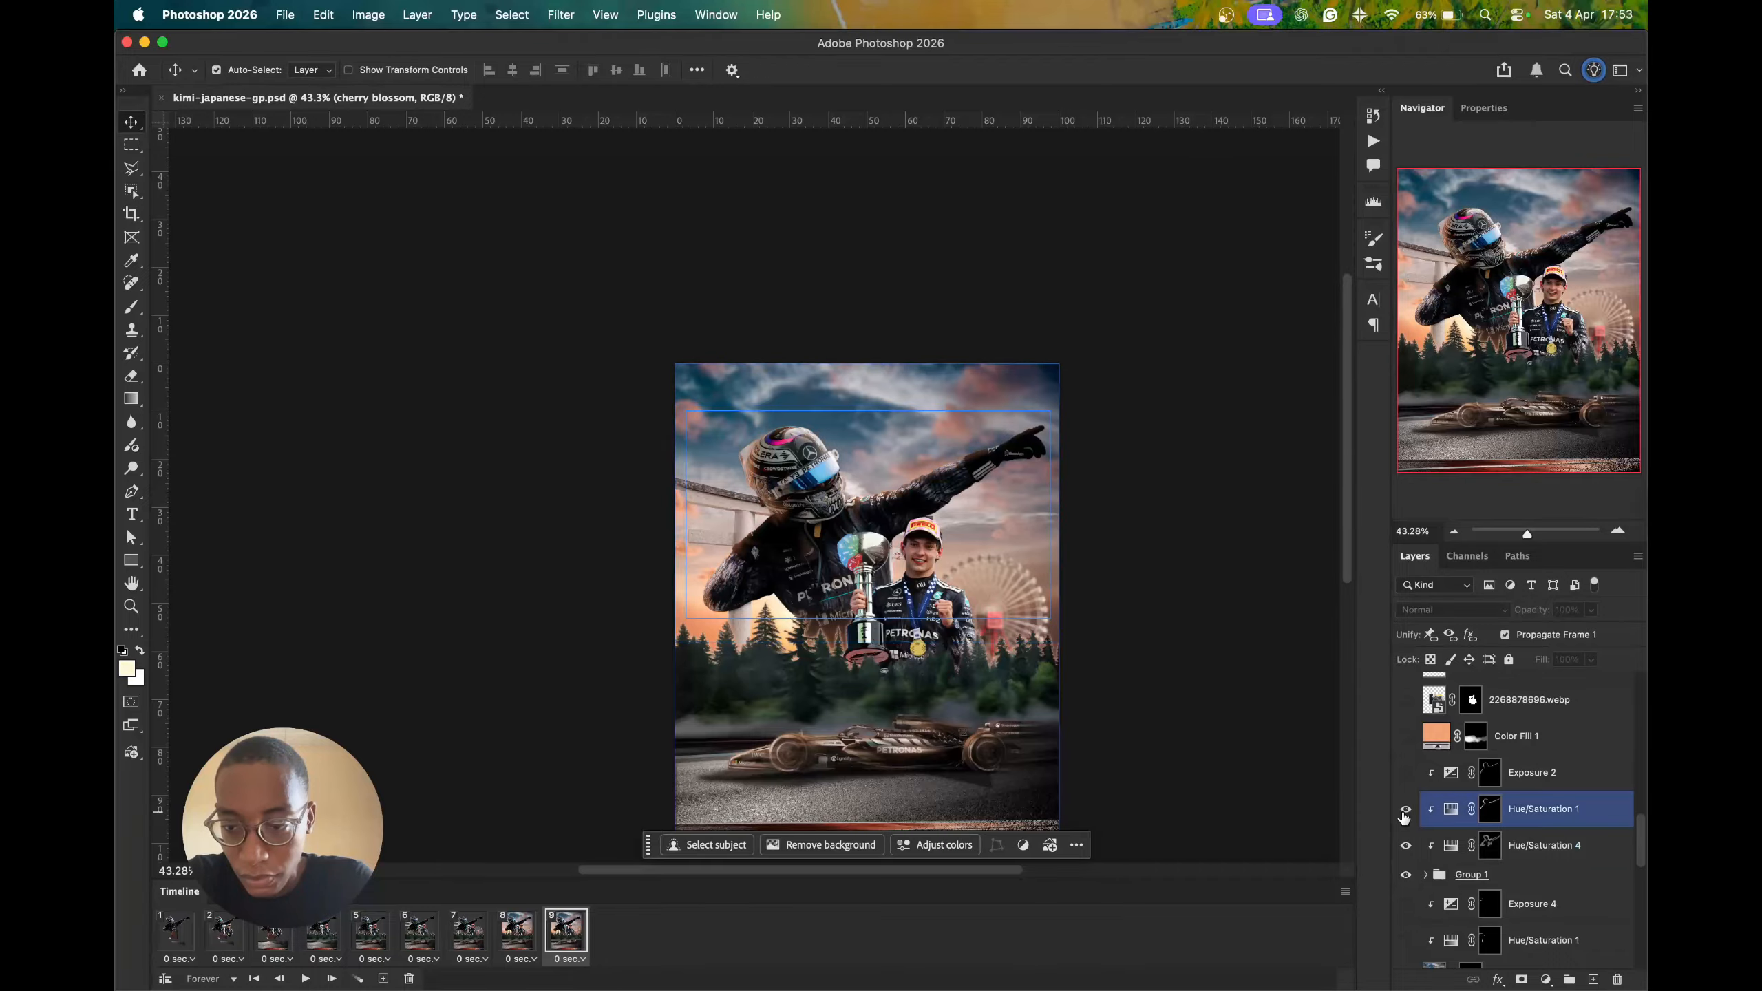
- Compare the helmeted driver up close with the Hue/Saturation 1 and Hue/Saturation 4 adjustments switched on and off
click(776, 526)
scroll(775, 526, up, 8)
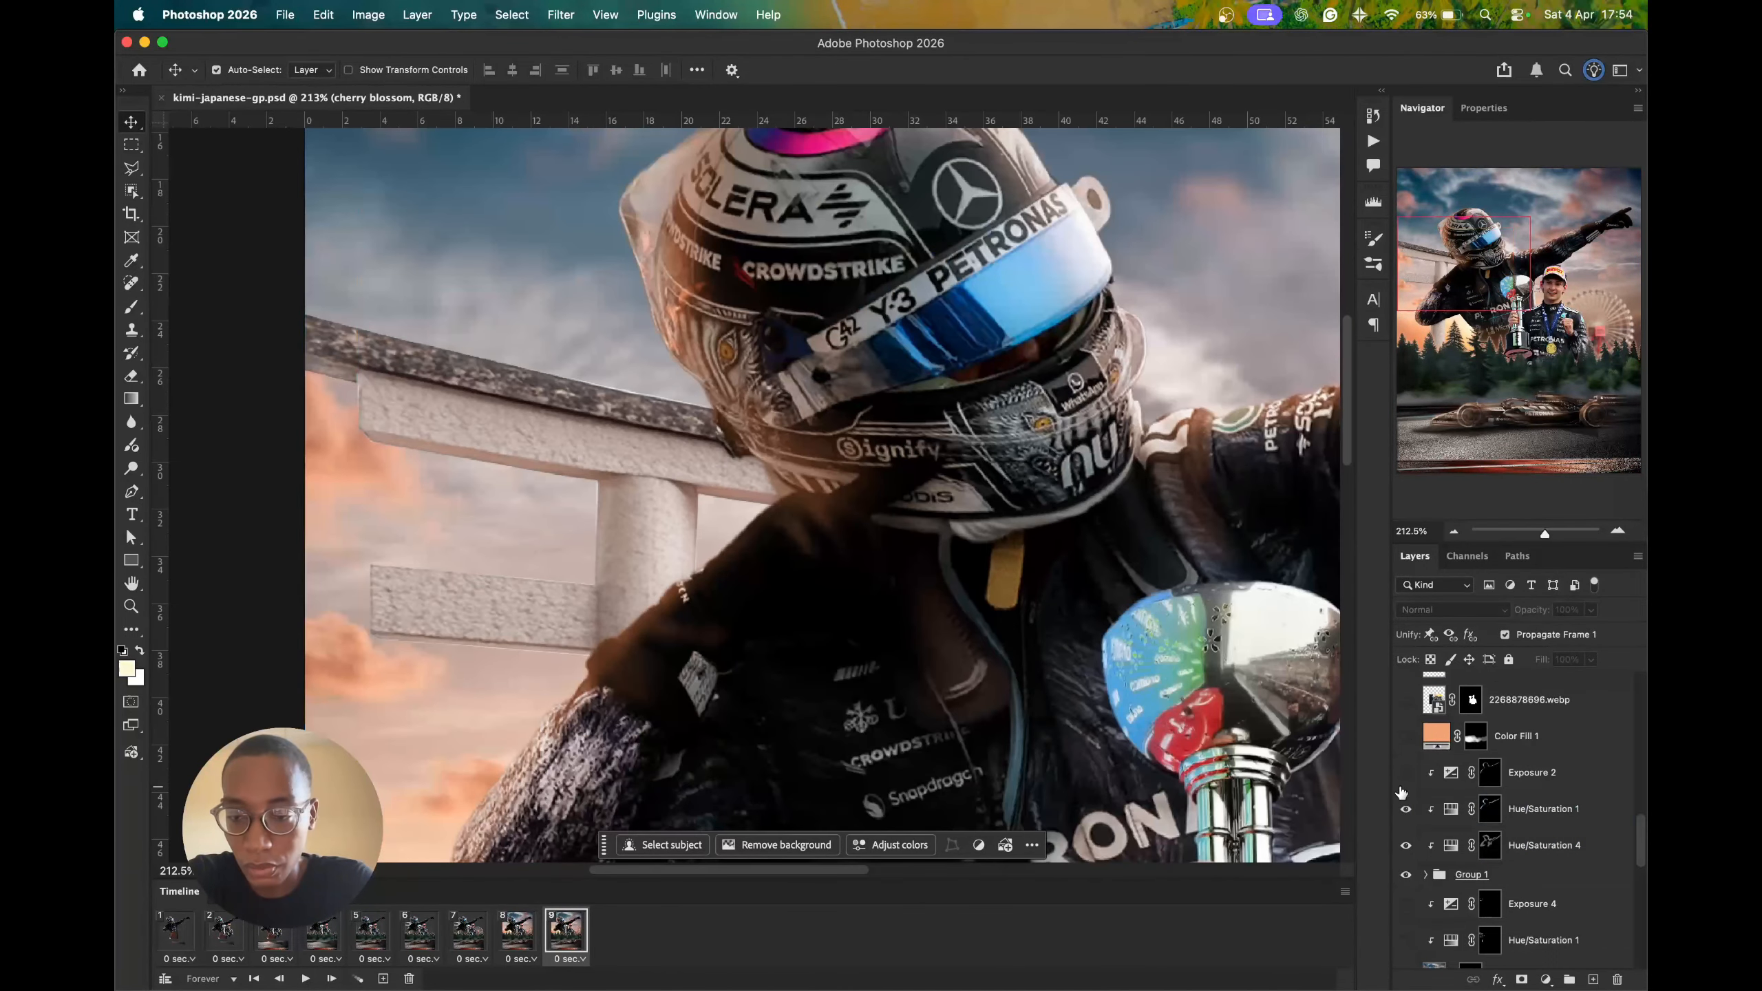
click(1405, 810)
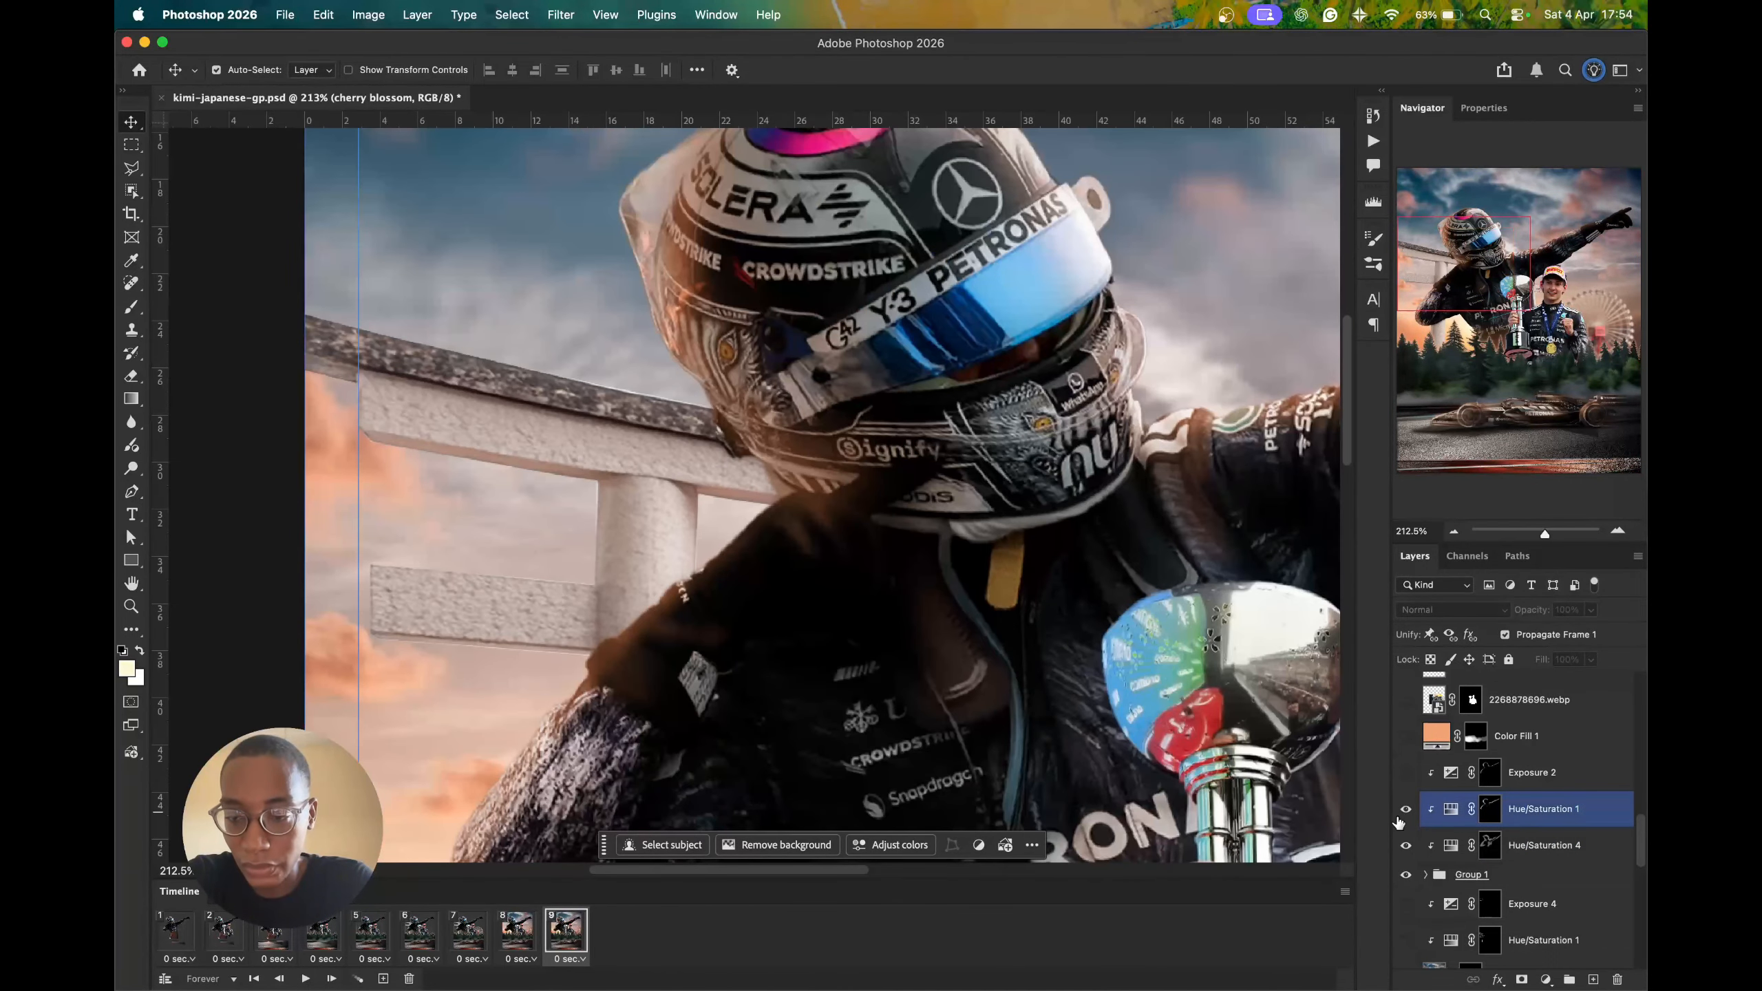
click(1404, 845)
click(1404, 846)
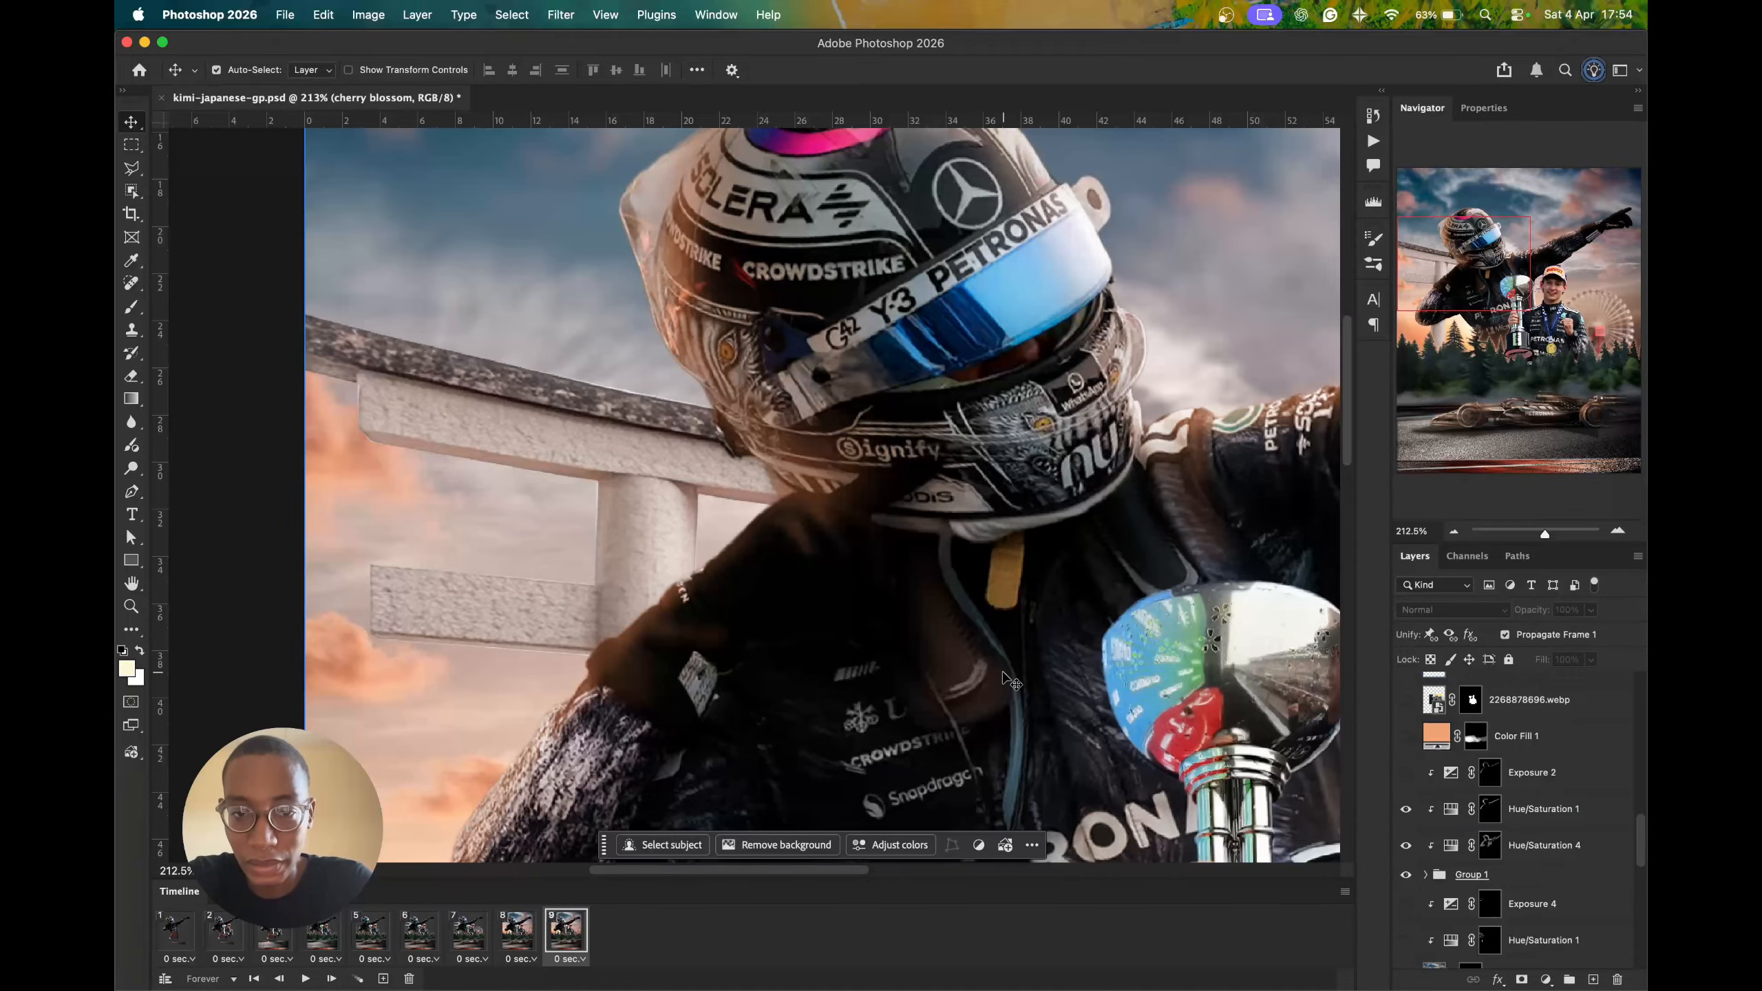
- Add a tenth frame and make Exposure 2 above Group 1 visible in it together with Hue/Saturation 1
scroll(1003, 672, down, 10)
click(1524, 805)
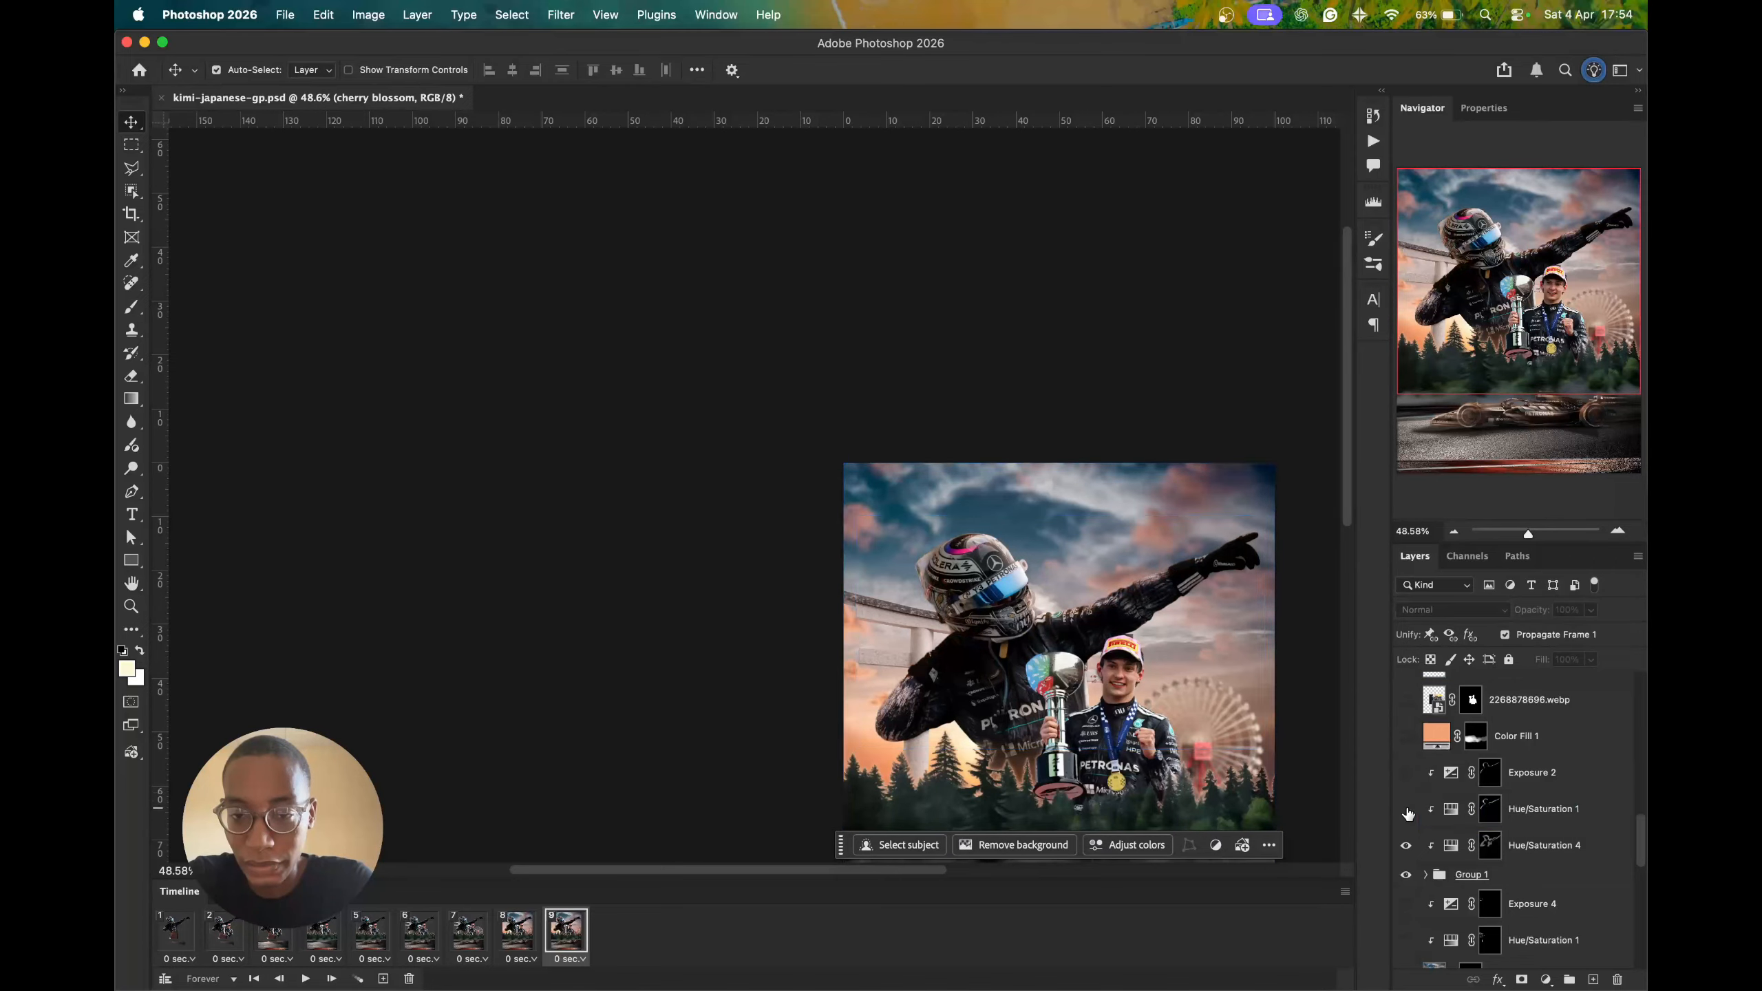
click(383, 979)
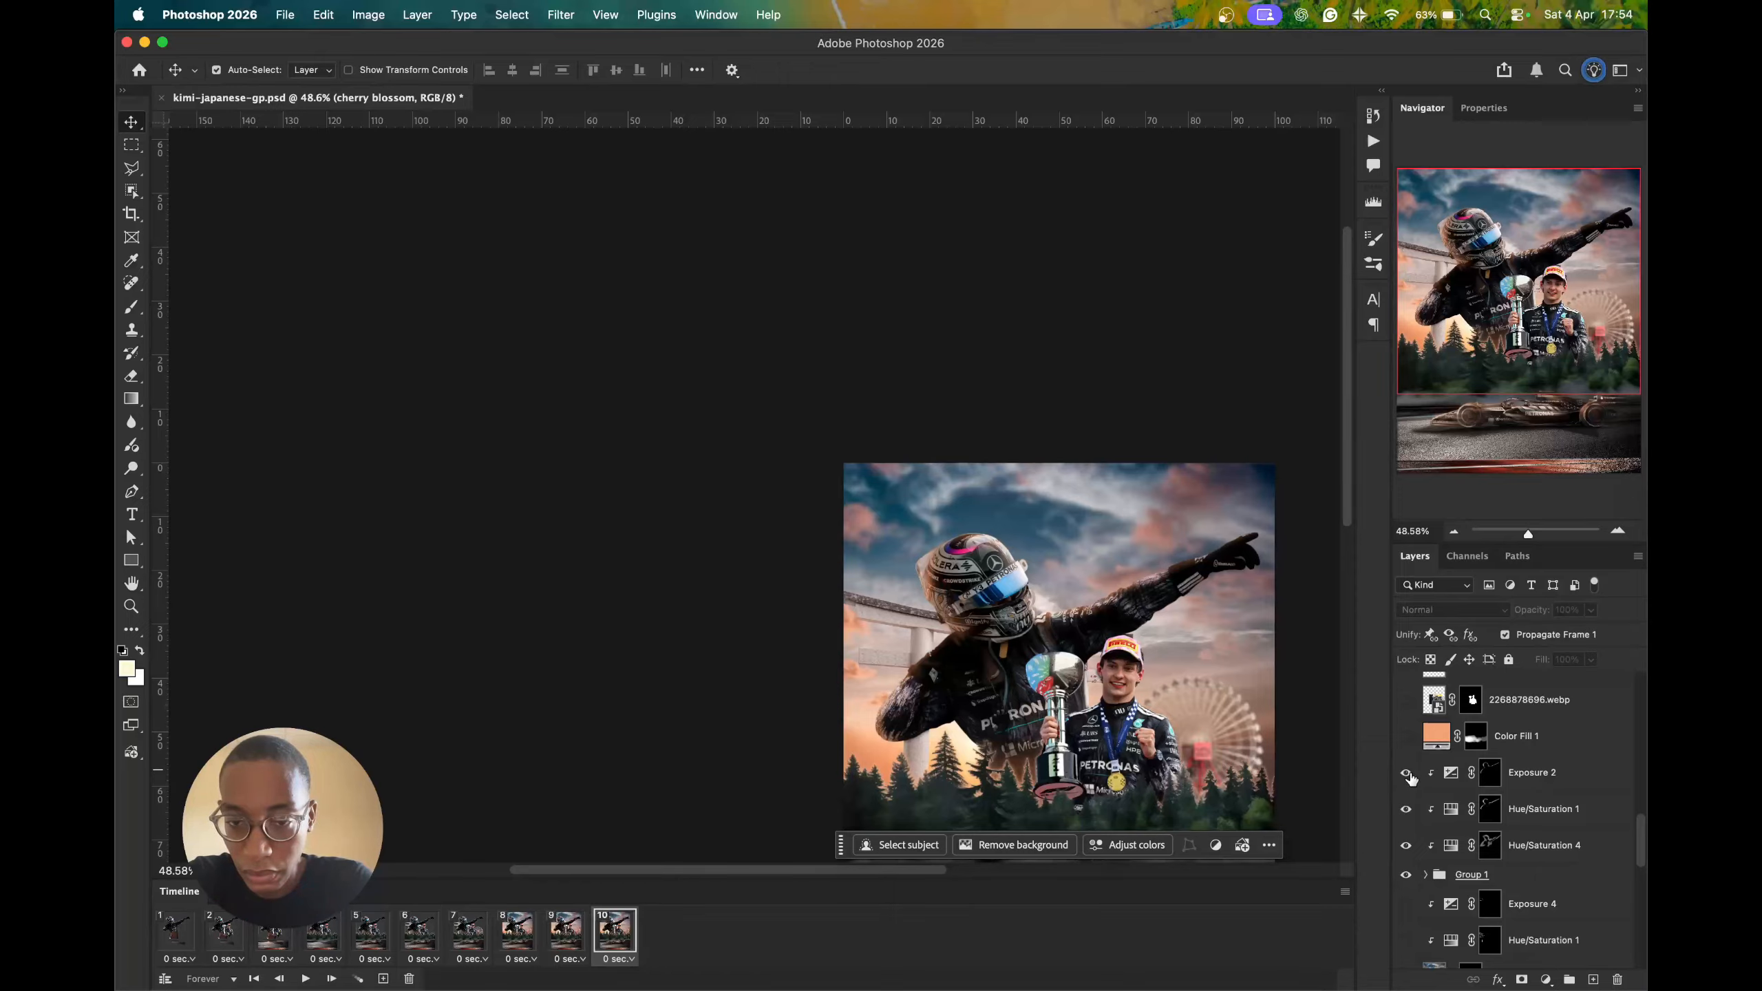
- Try Color Fill 1 above Exposure 2 on and off, leaving it hidden, and add an eleventh frame
click(1408, 740)
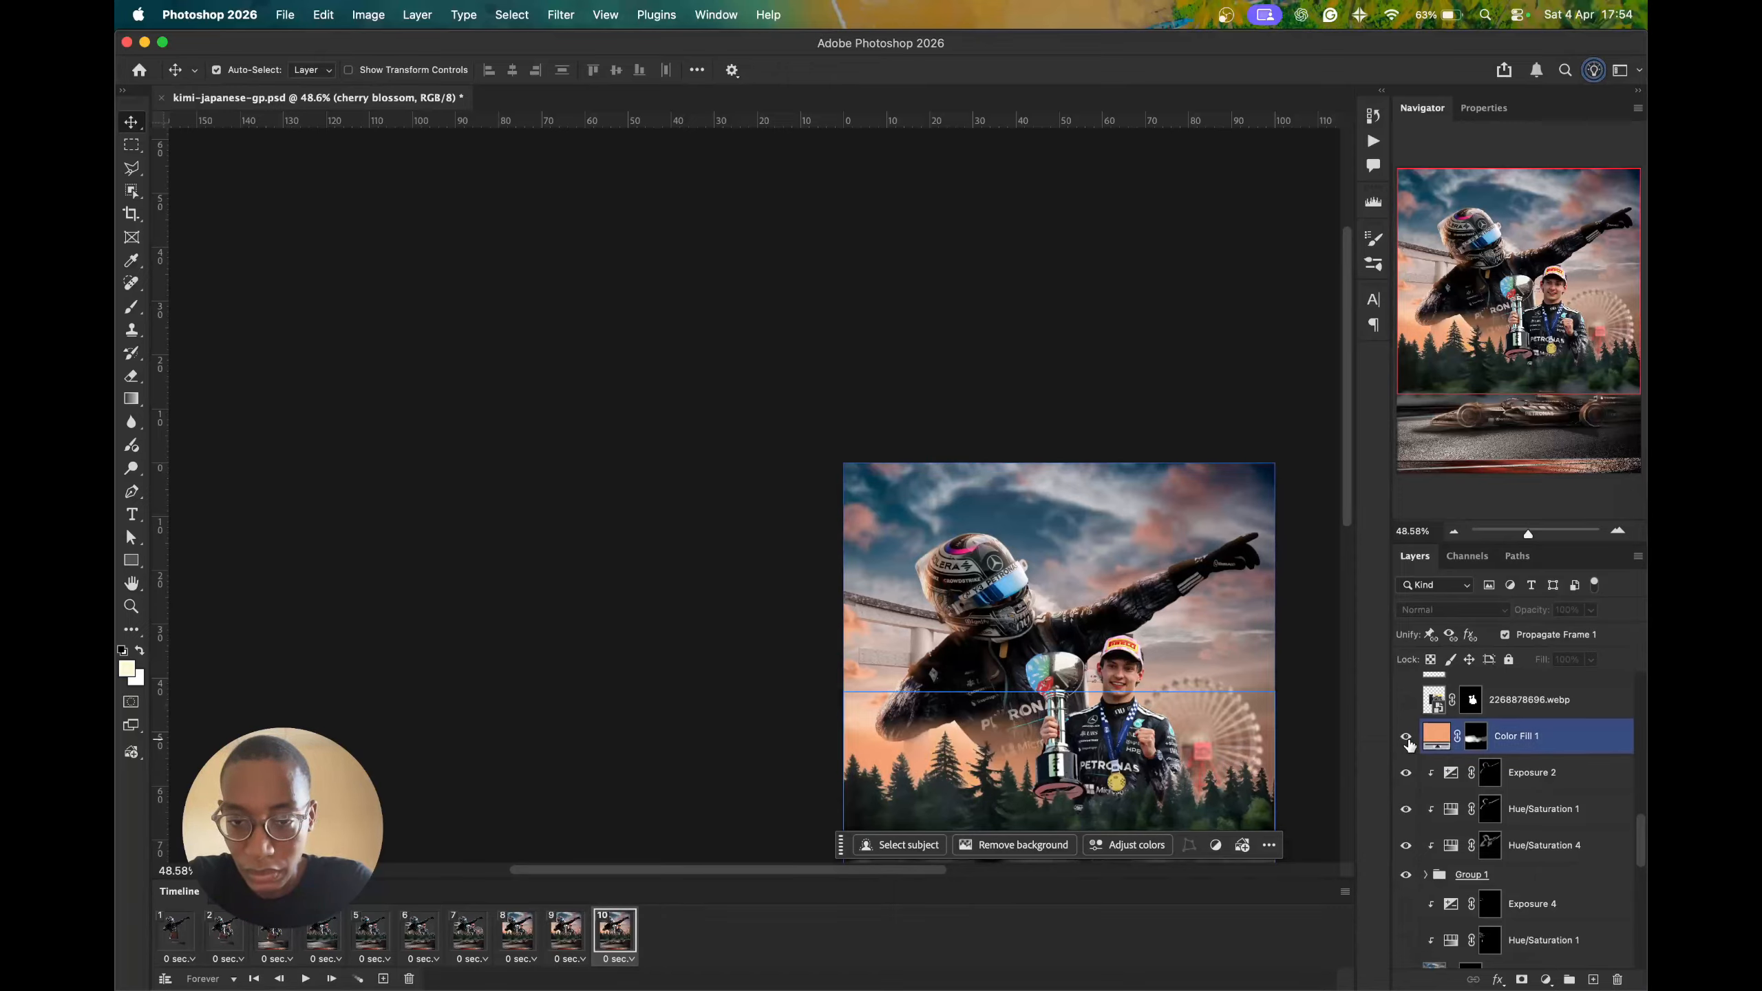
click(1403, 739)
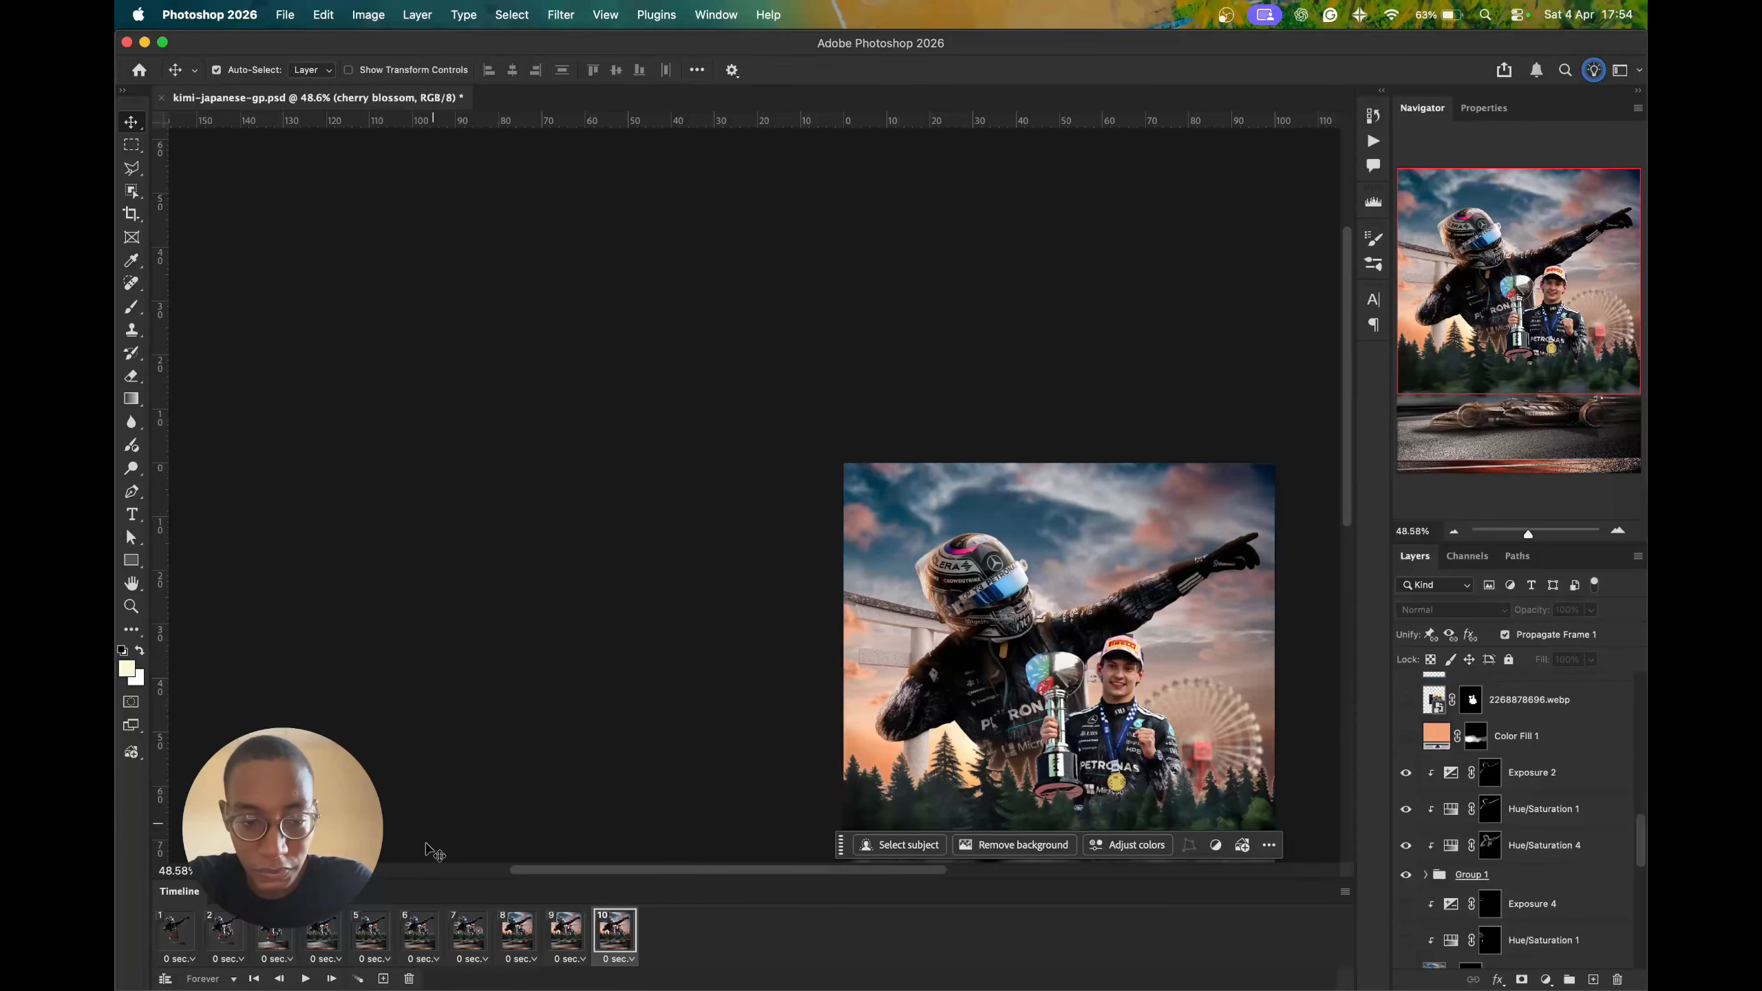
click(380, 976)
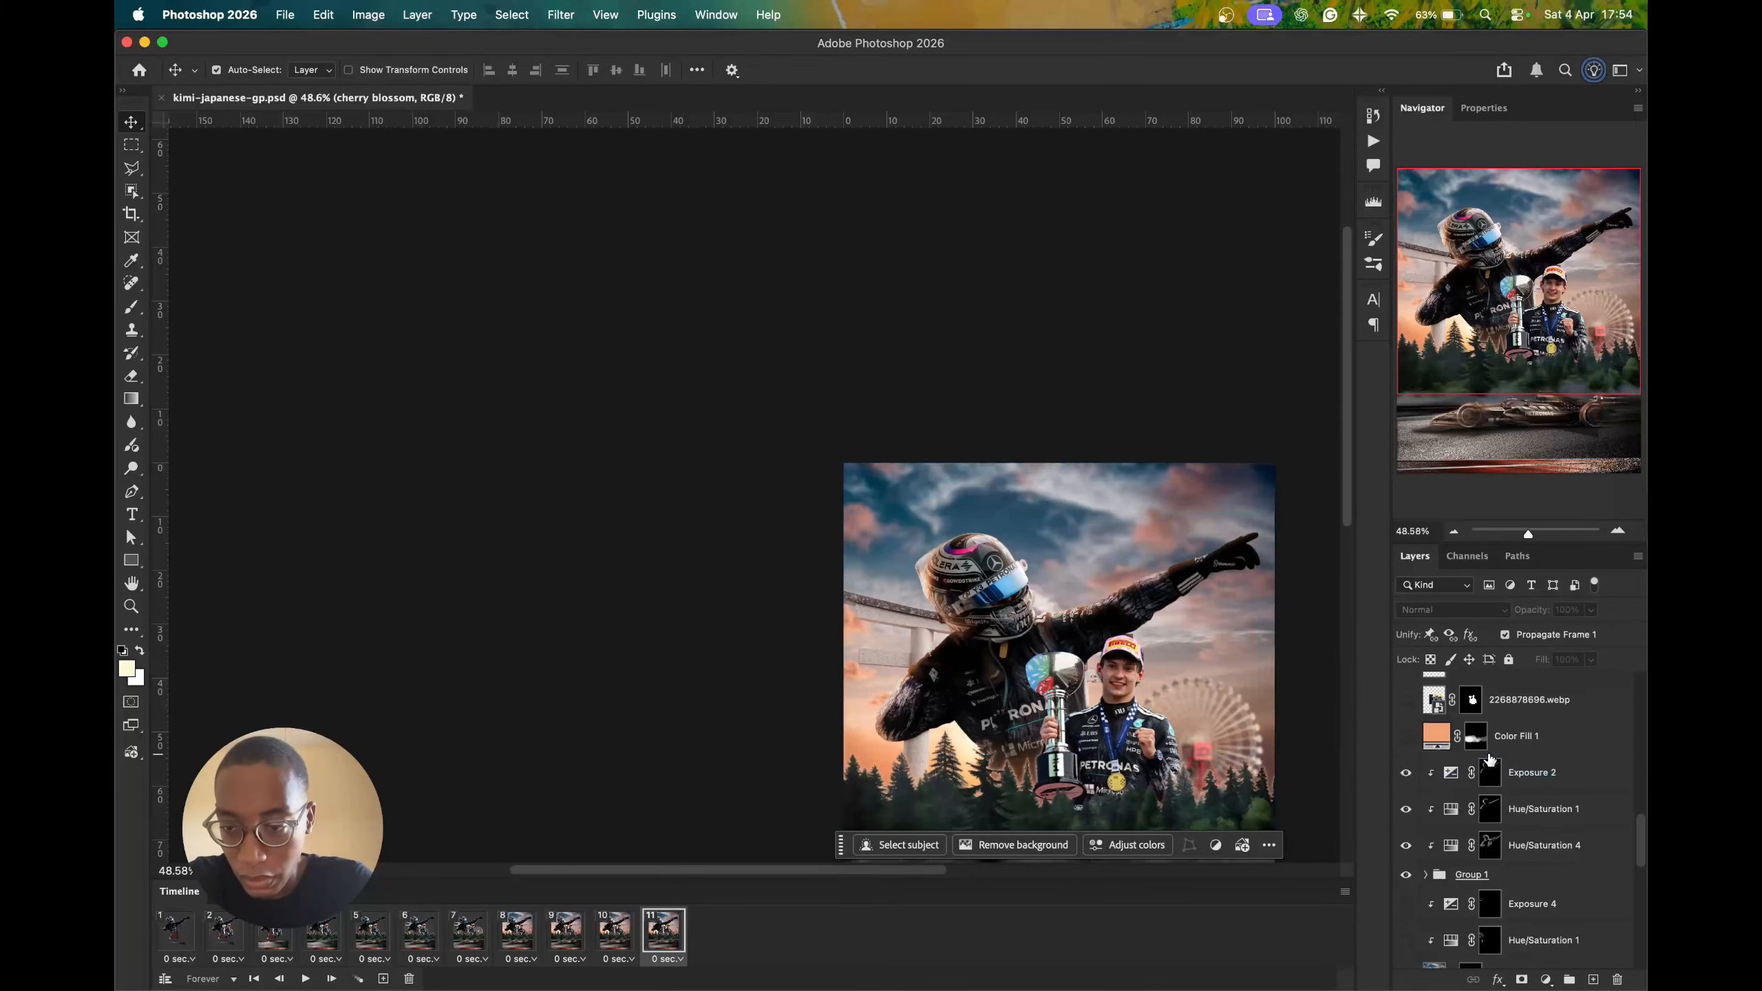
scroll(1519, 819, up, 3)
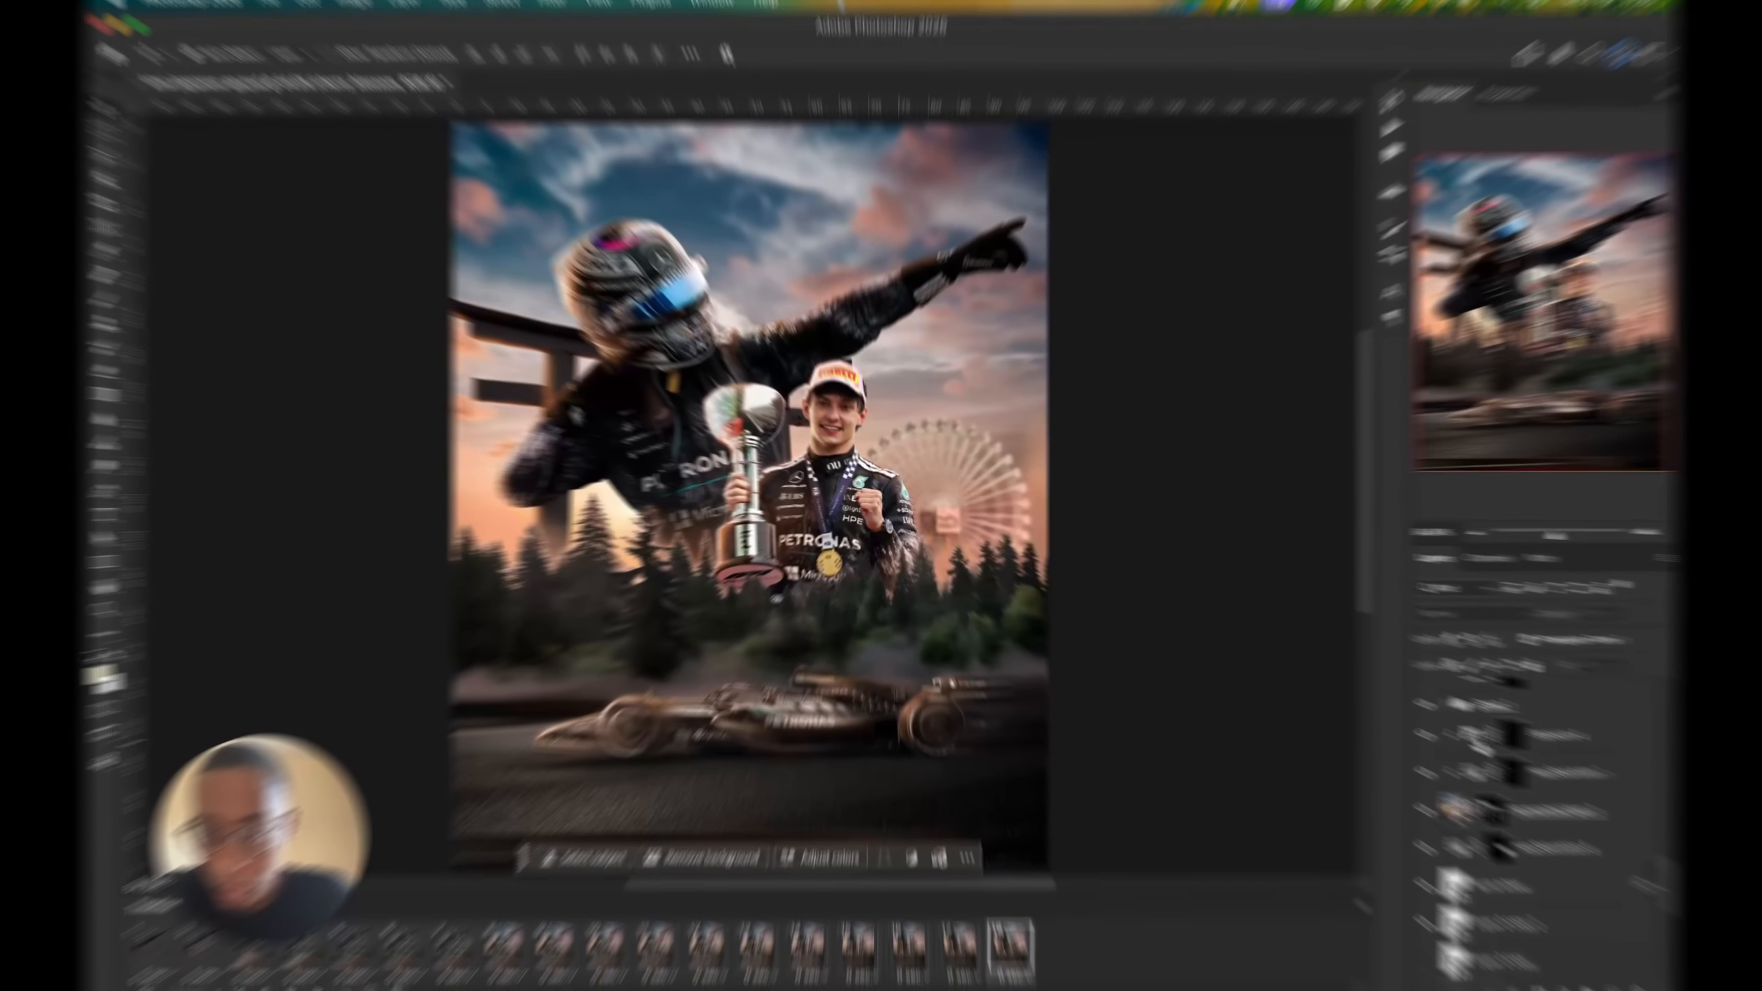
- Make the teal Color Fill 4 layer above Generative Fill visible in frame 18
scroll(1460, 737, down, 2)
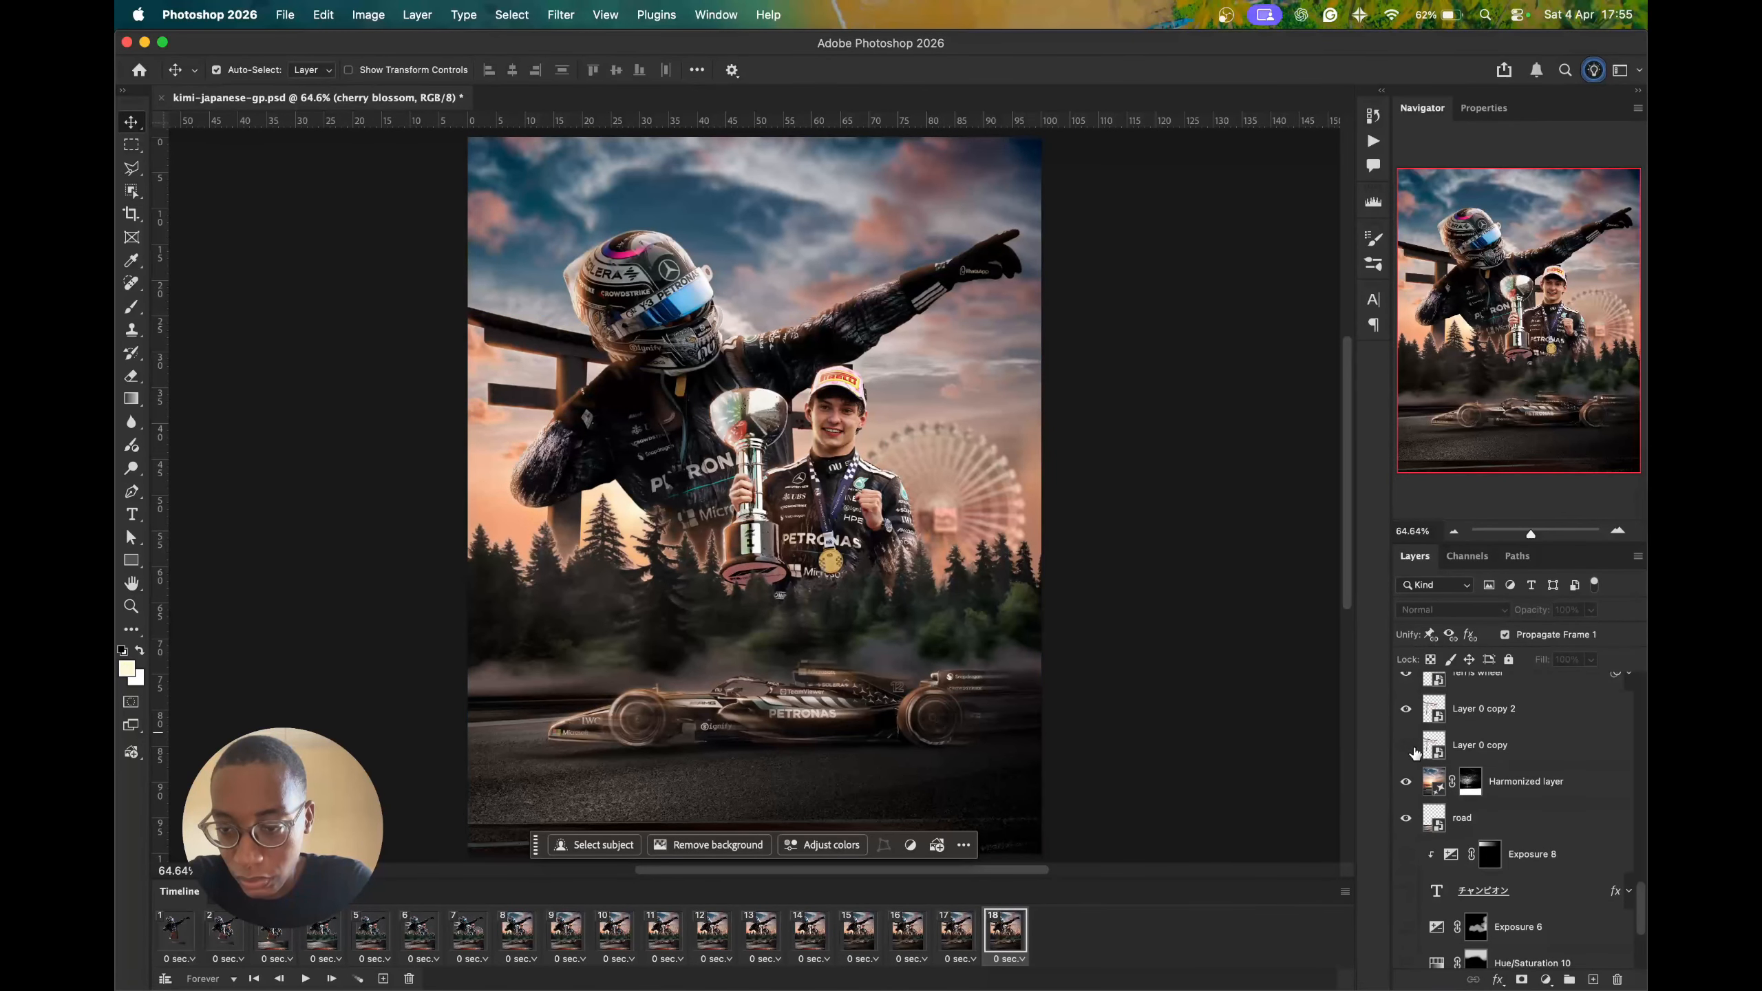
scroll(1404, 861, down, 3)
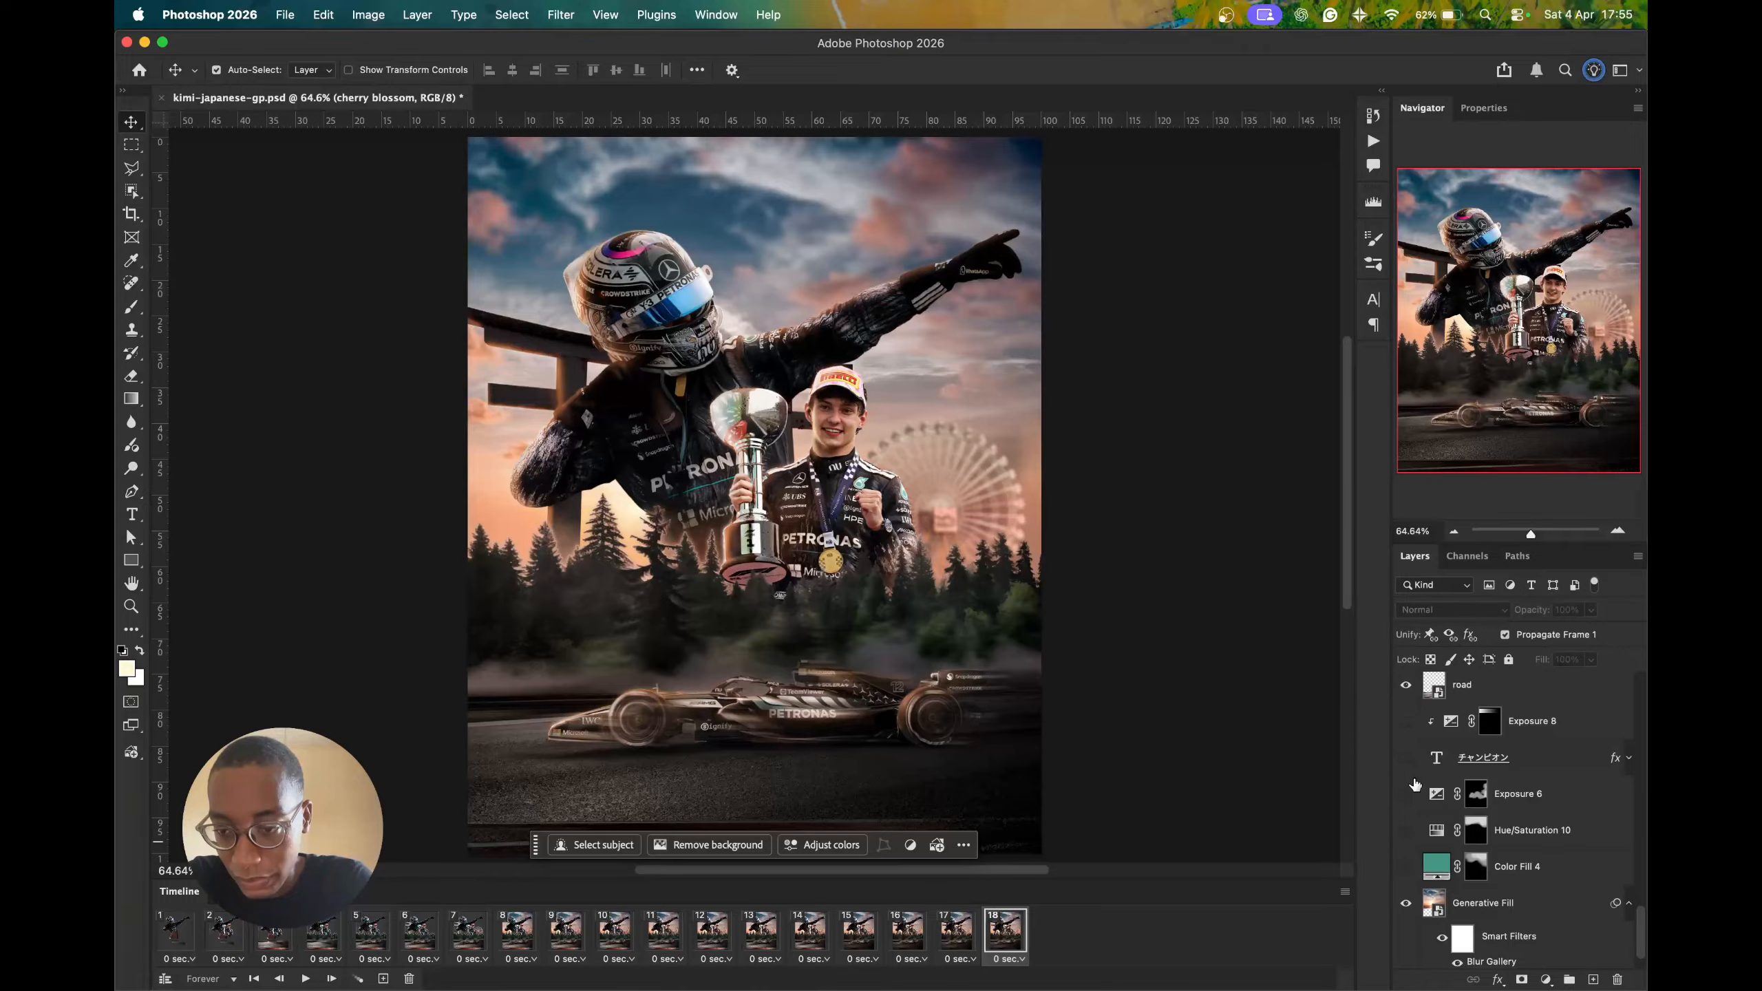
click(1407, 865)
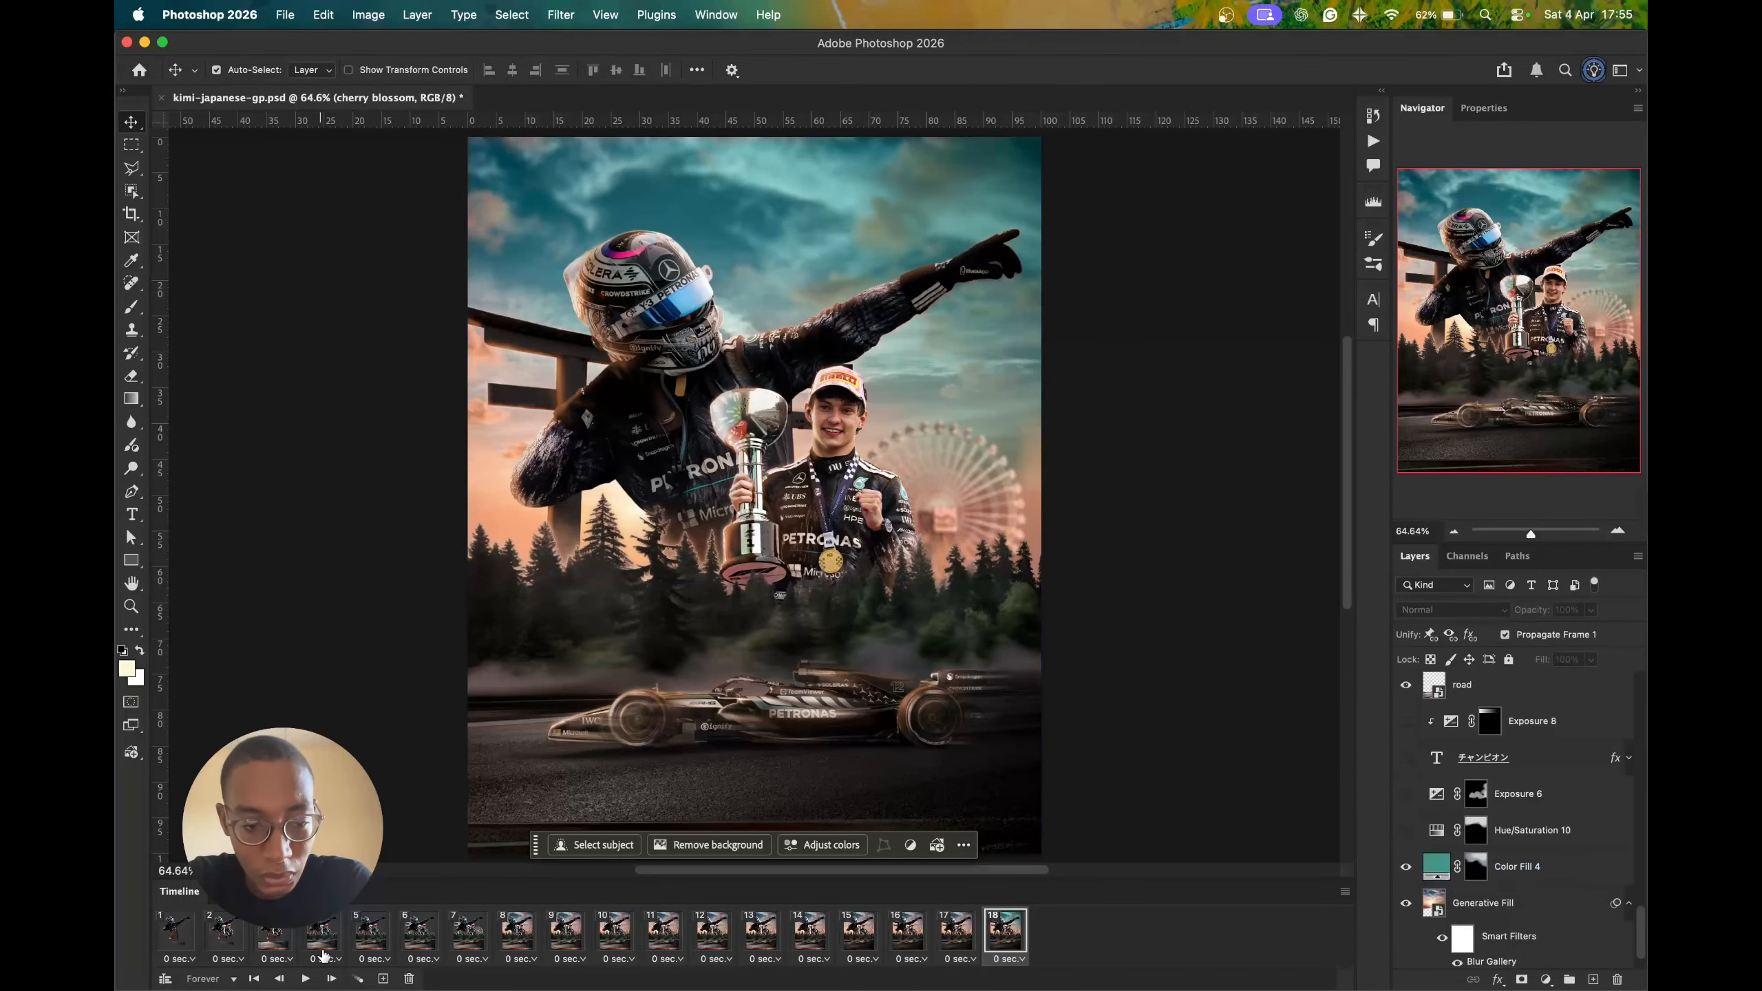
- Add a nineteenth frame and make Hue/Saturation 10 and Exposure 6 above Color Fill 4 visible in it
click(384, 980)
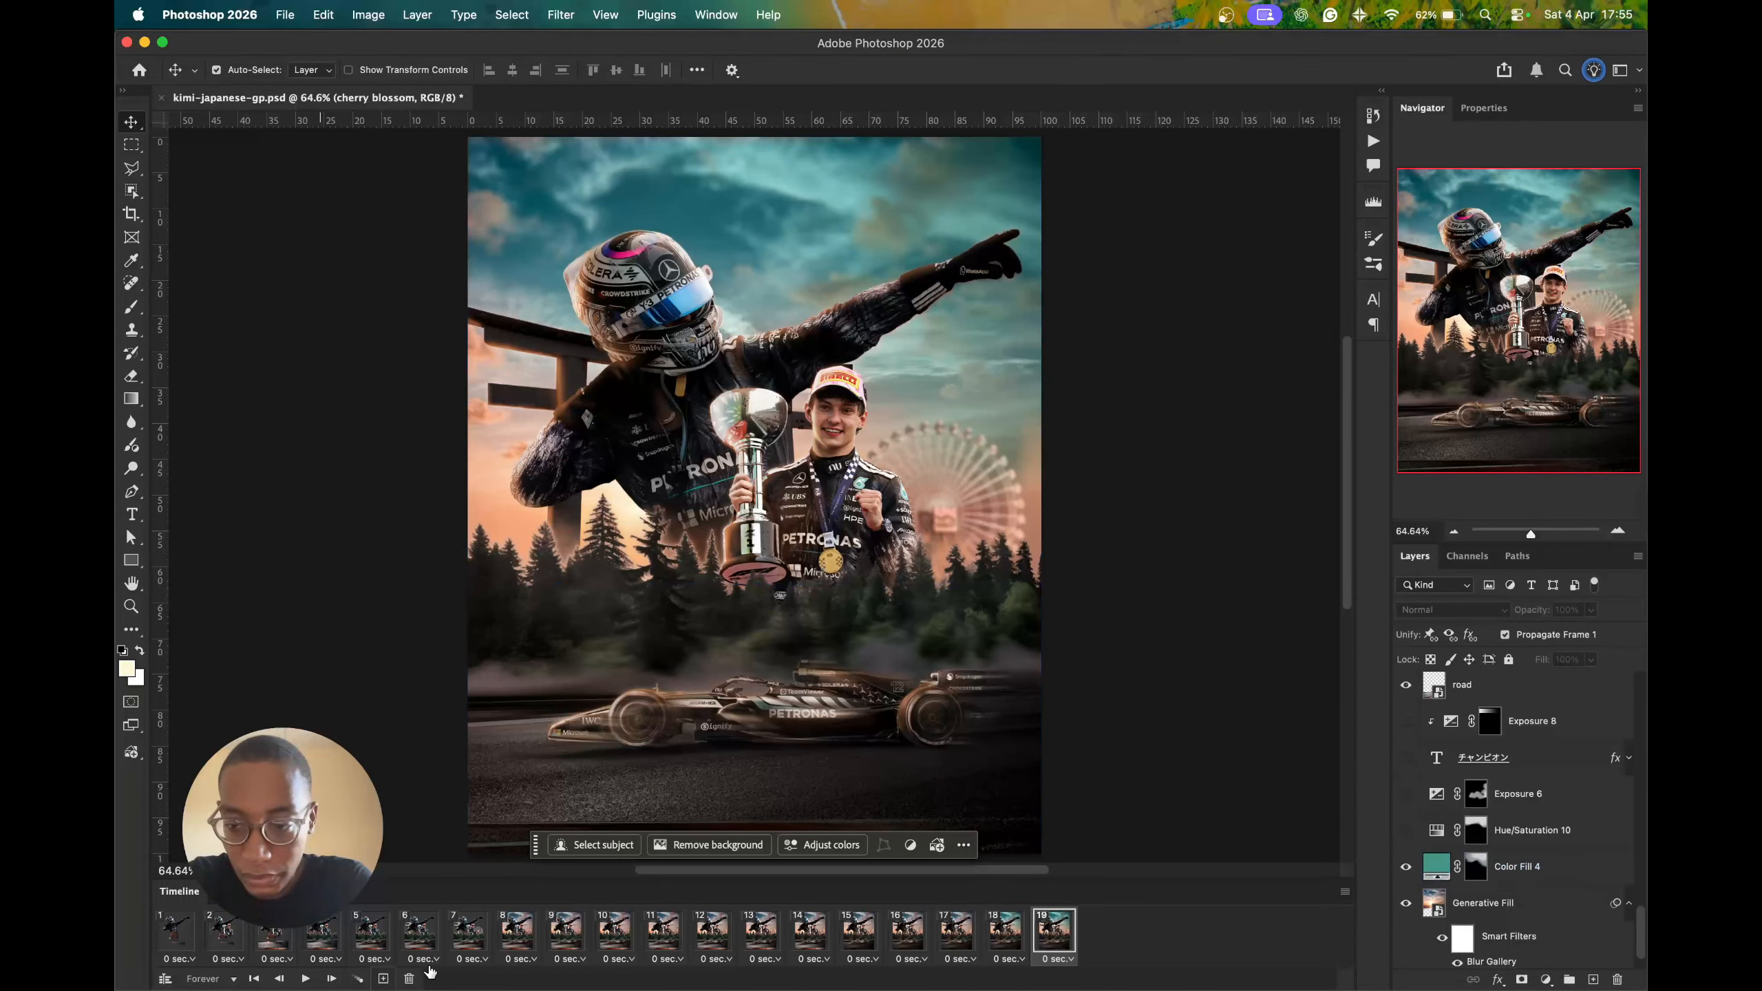
click(1411, 833)
click(1407, 794)
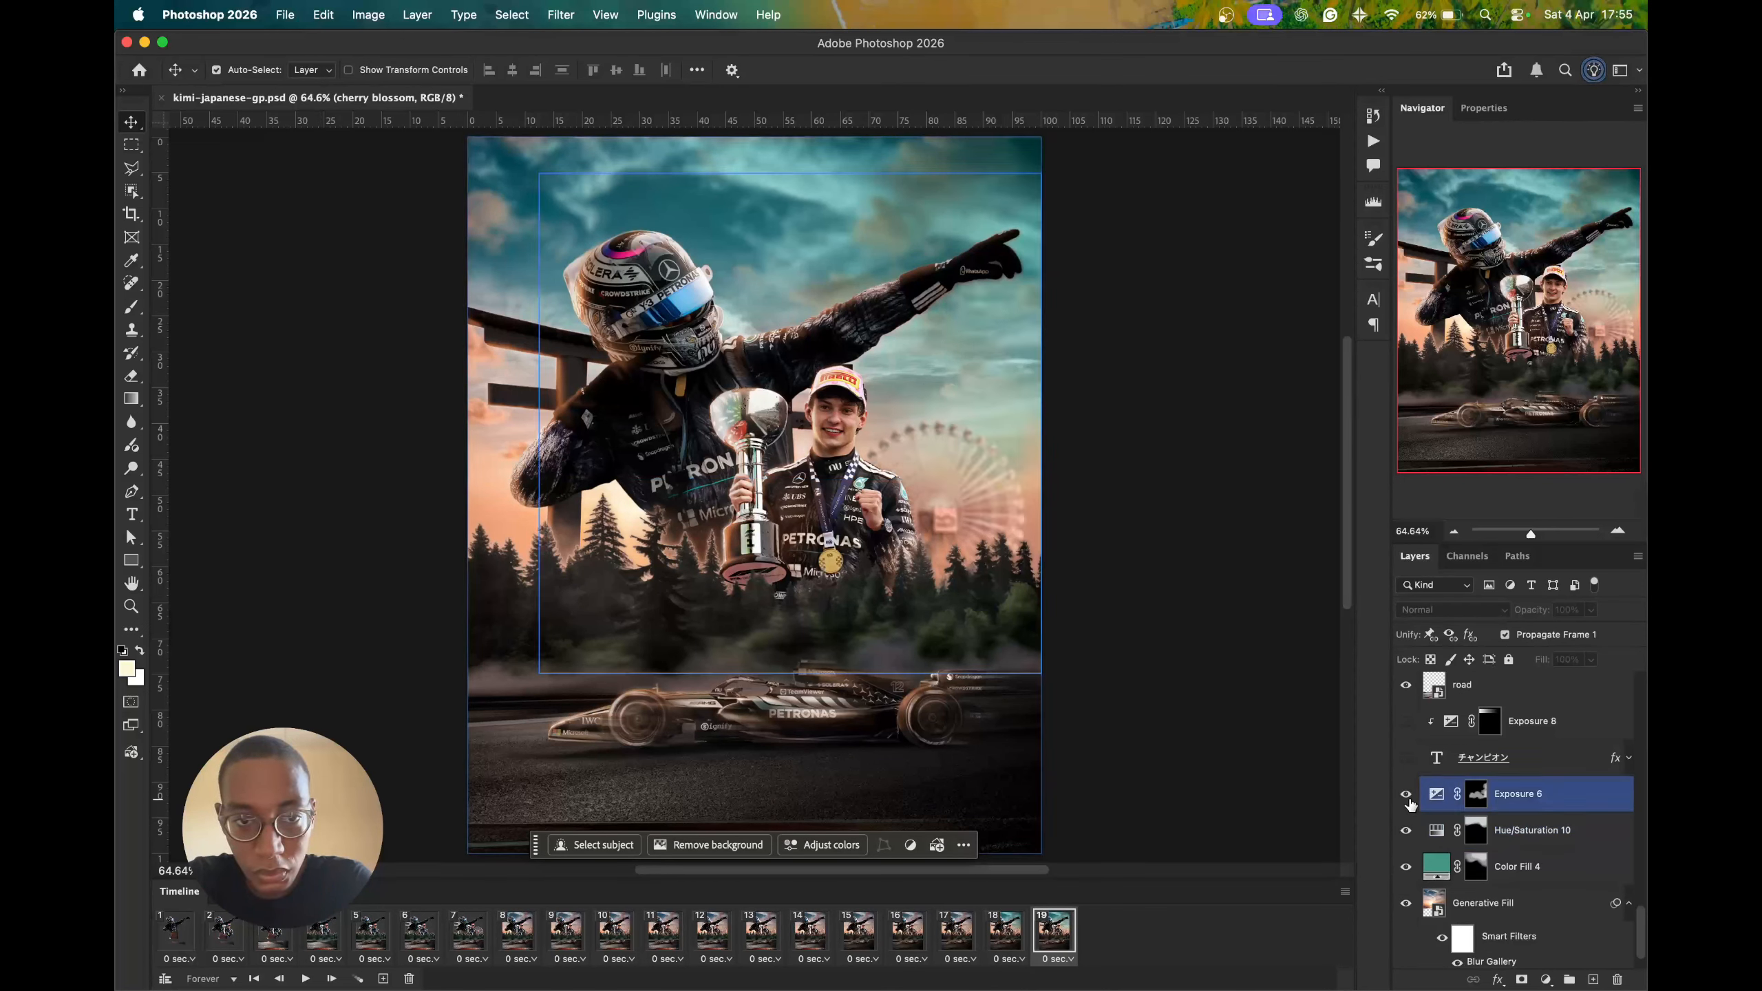
click(570, 783)
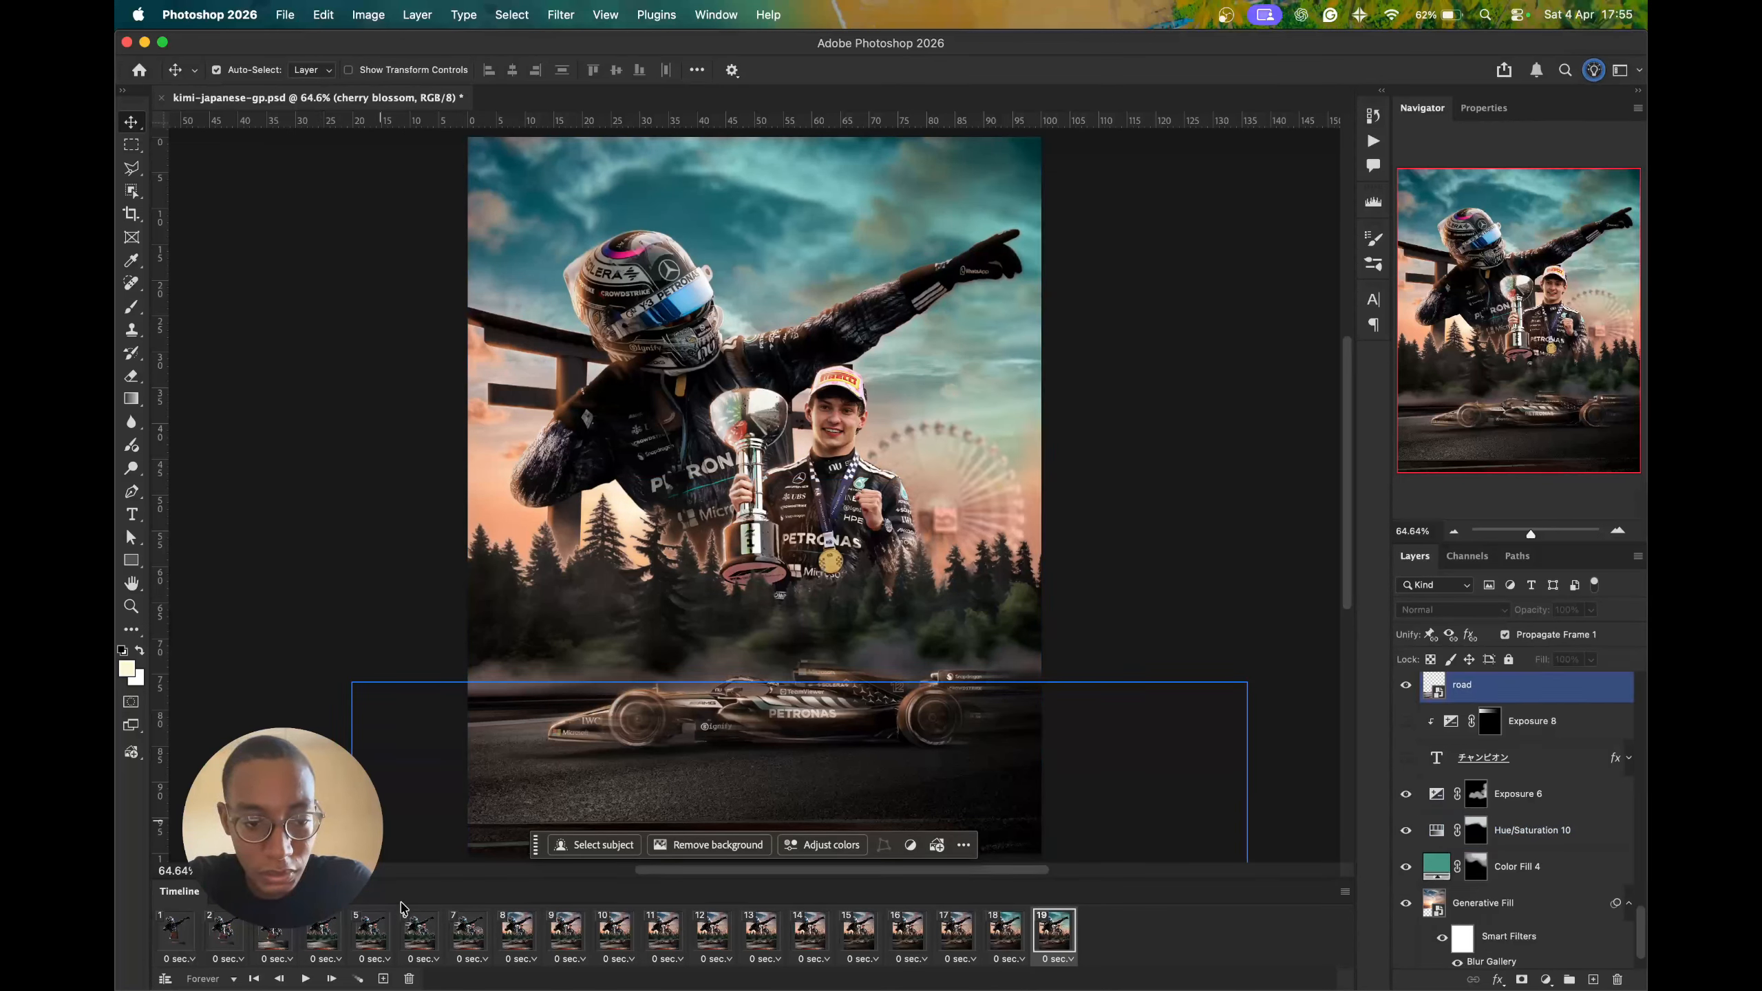
- Add a twentieth frame and make the チャンピオン text and its clipped Exposure 8 adjustment visible in it
click(381, 979)
click(1411, 762)
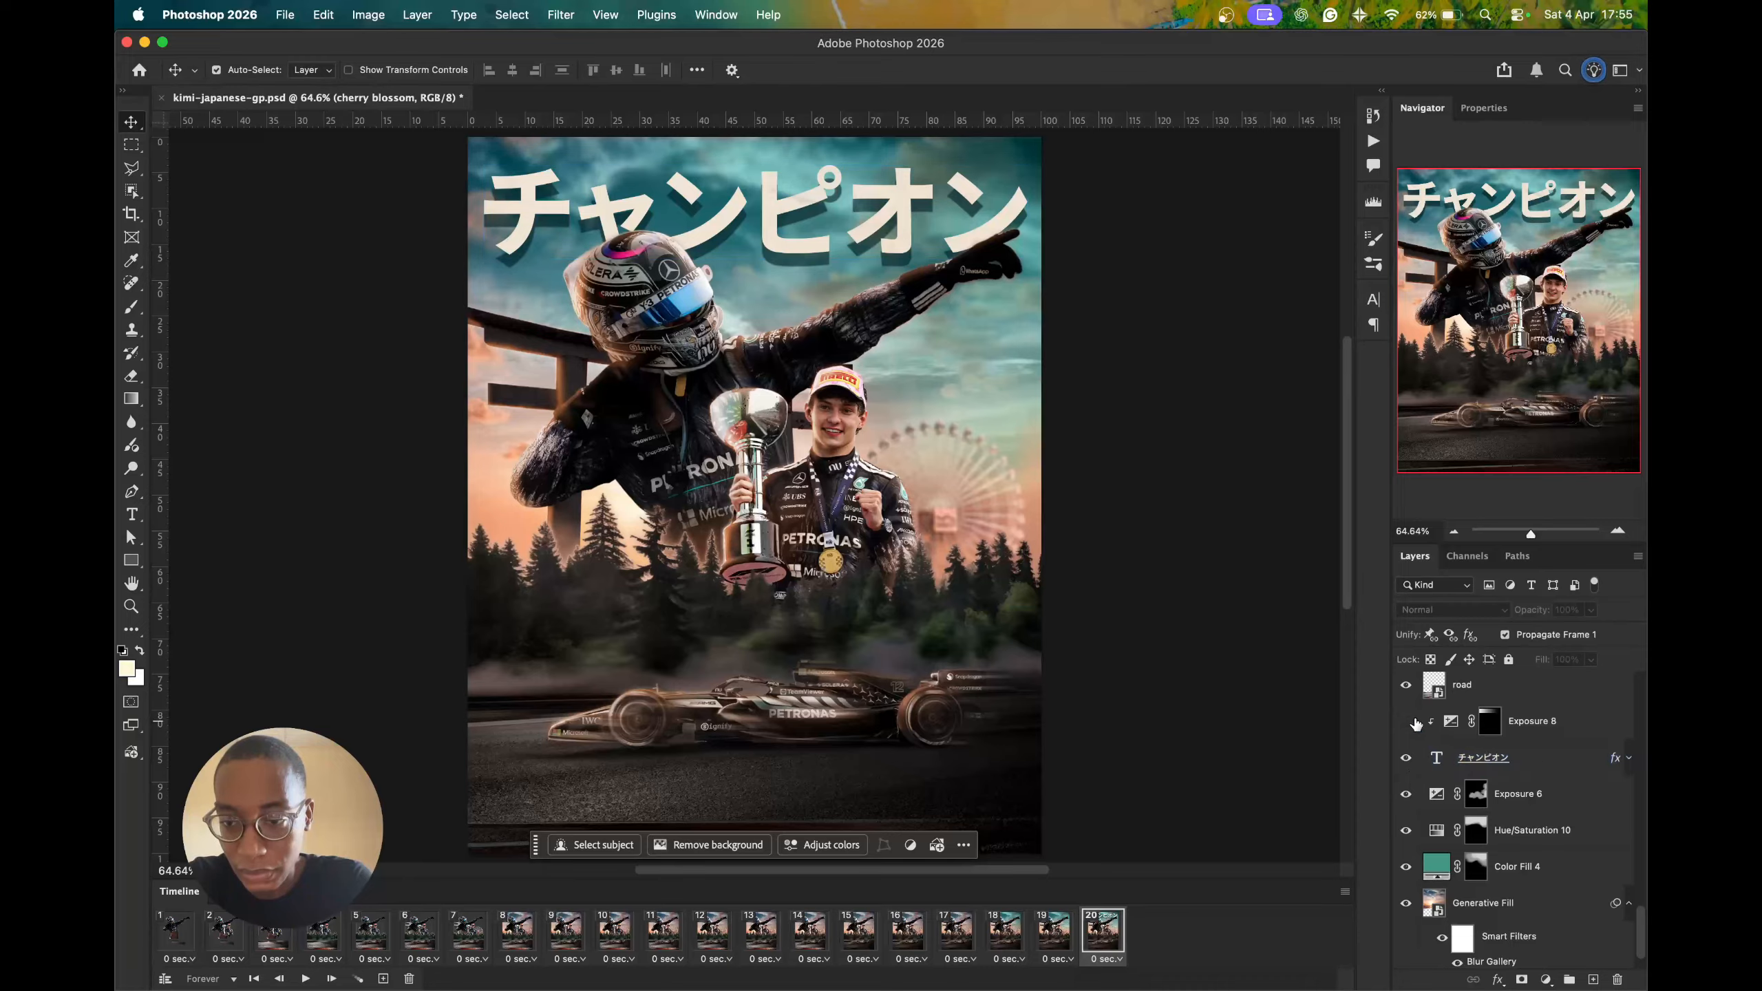
click(1410, 723)
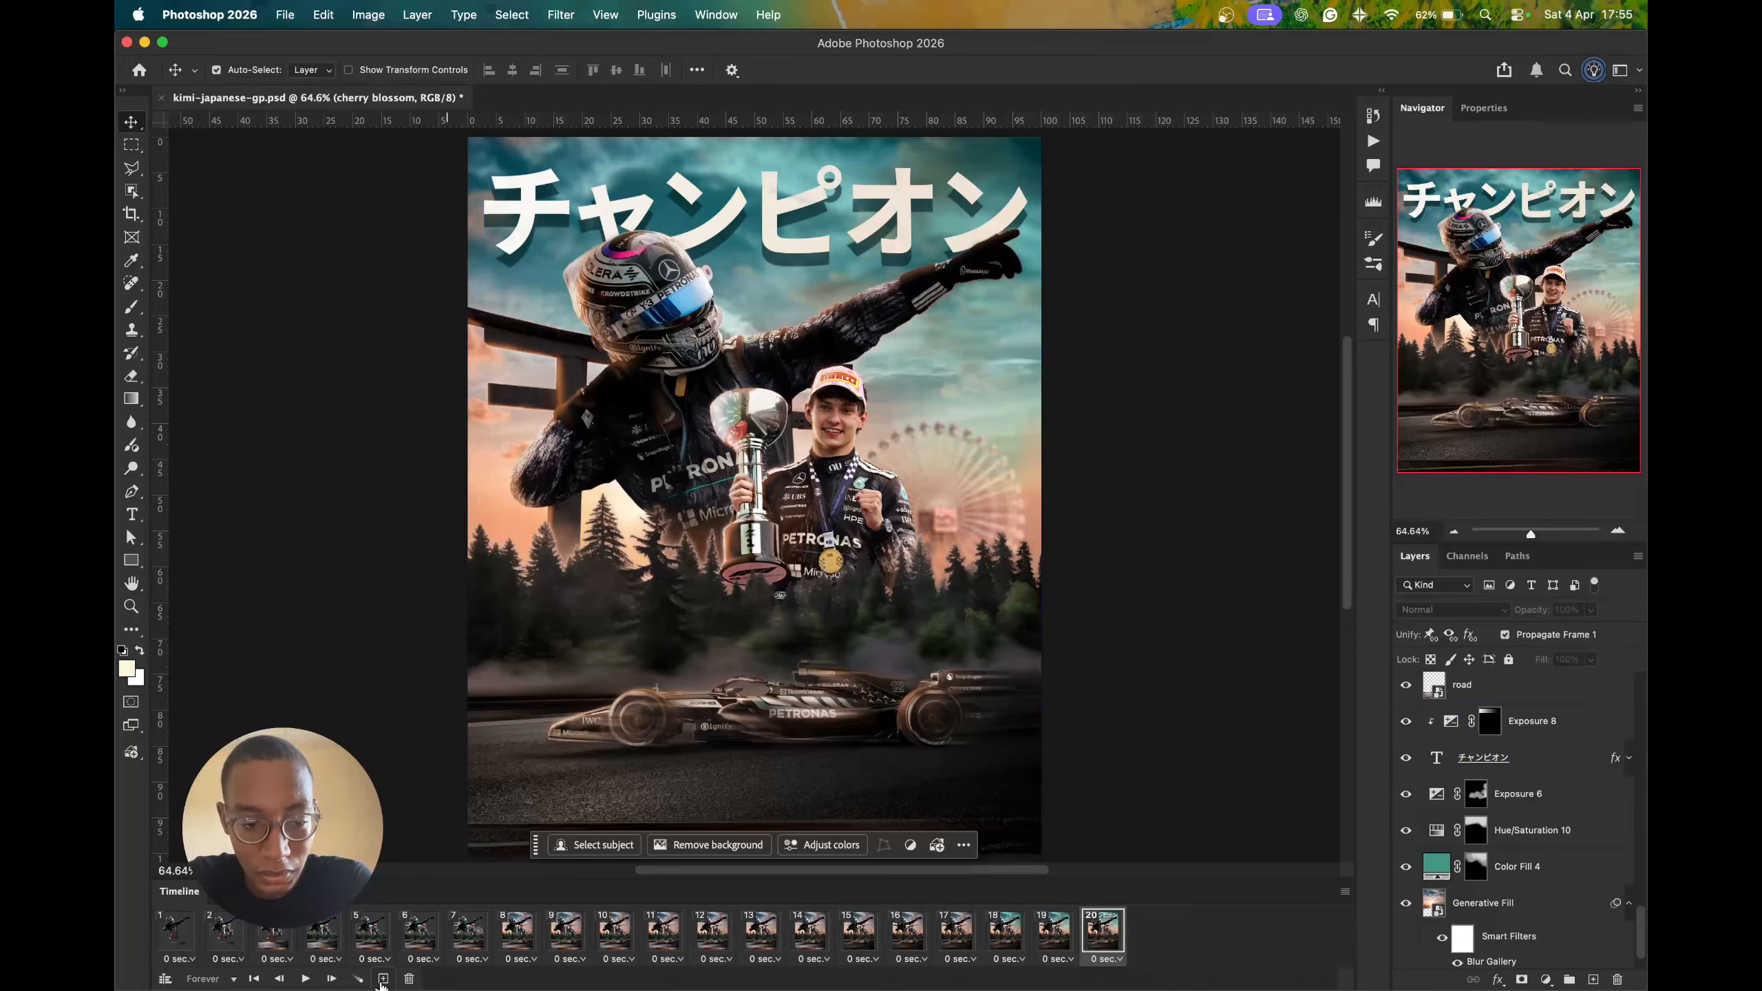
- Add a twenty-first frame and make the orange Color Fill 1 layer above Exposure 2 visible in it
click(380, 979)
scroll(1491, 763, up, 3)
click(1437, 708)
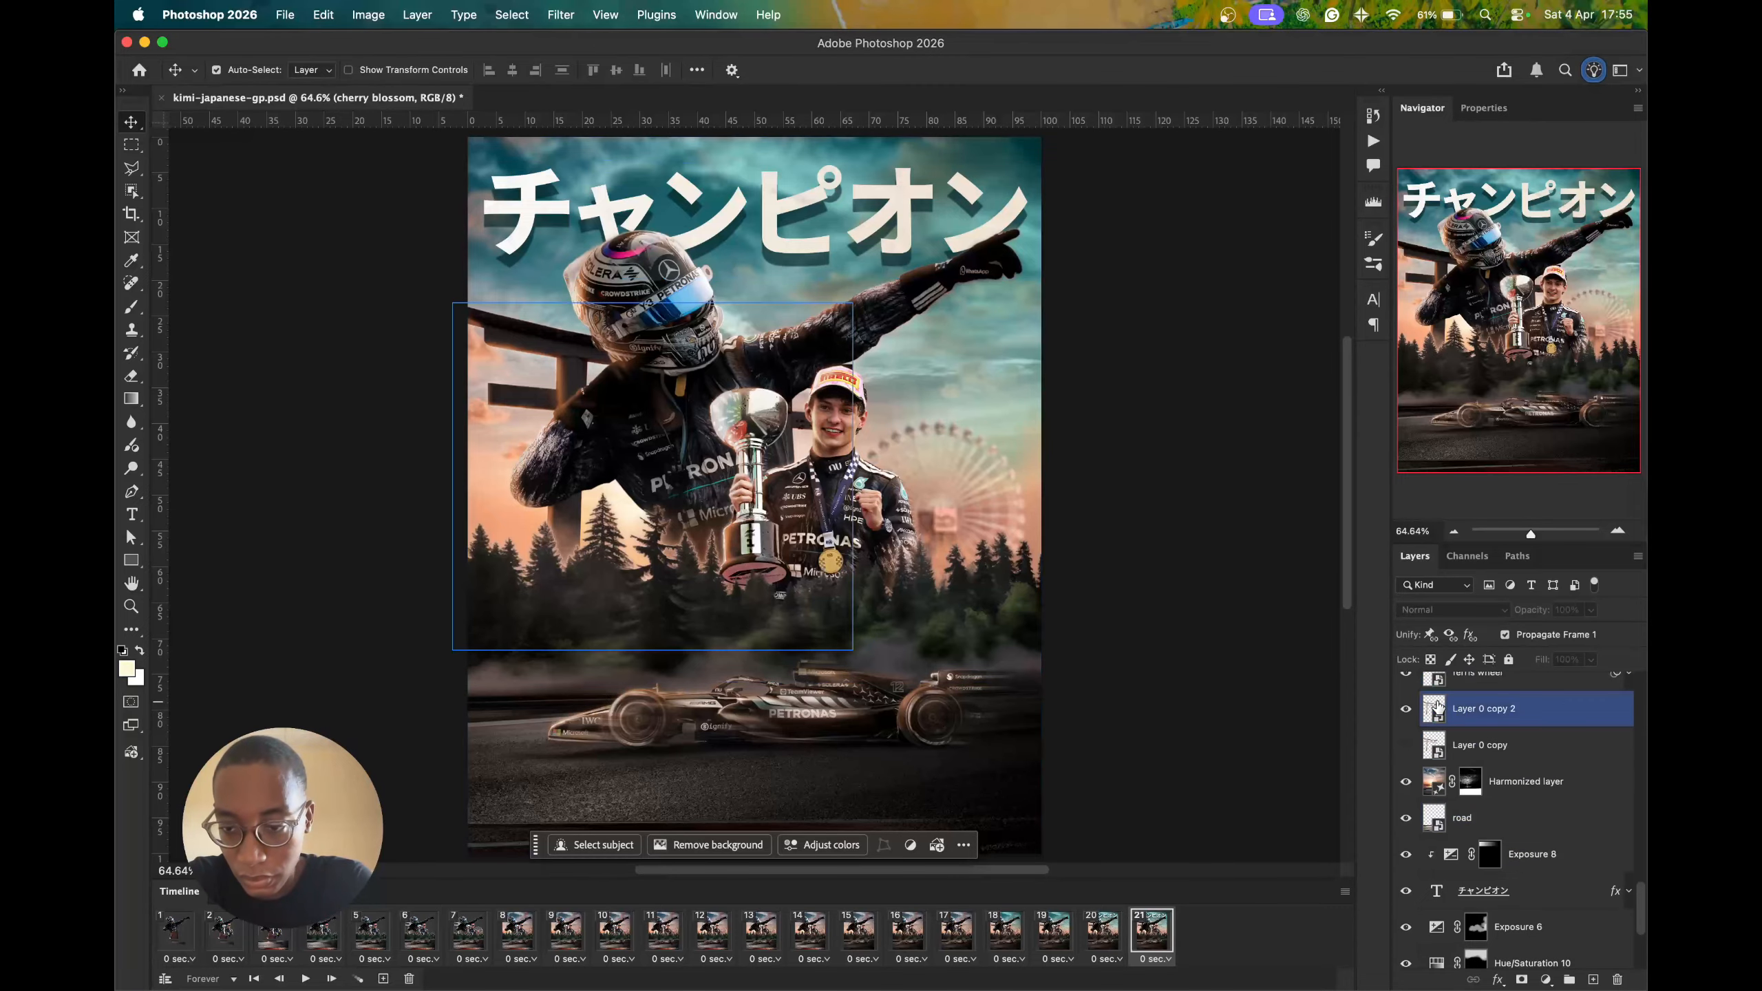
scroll(1438, 709, up, 2)
scroll(1418, 756, up, 5)
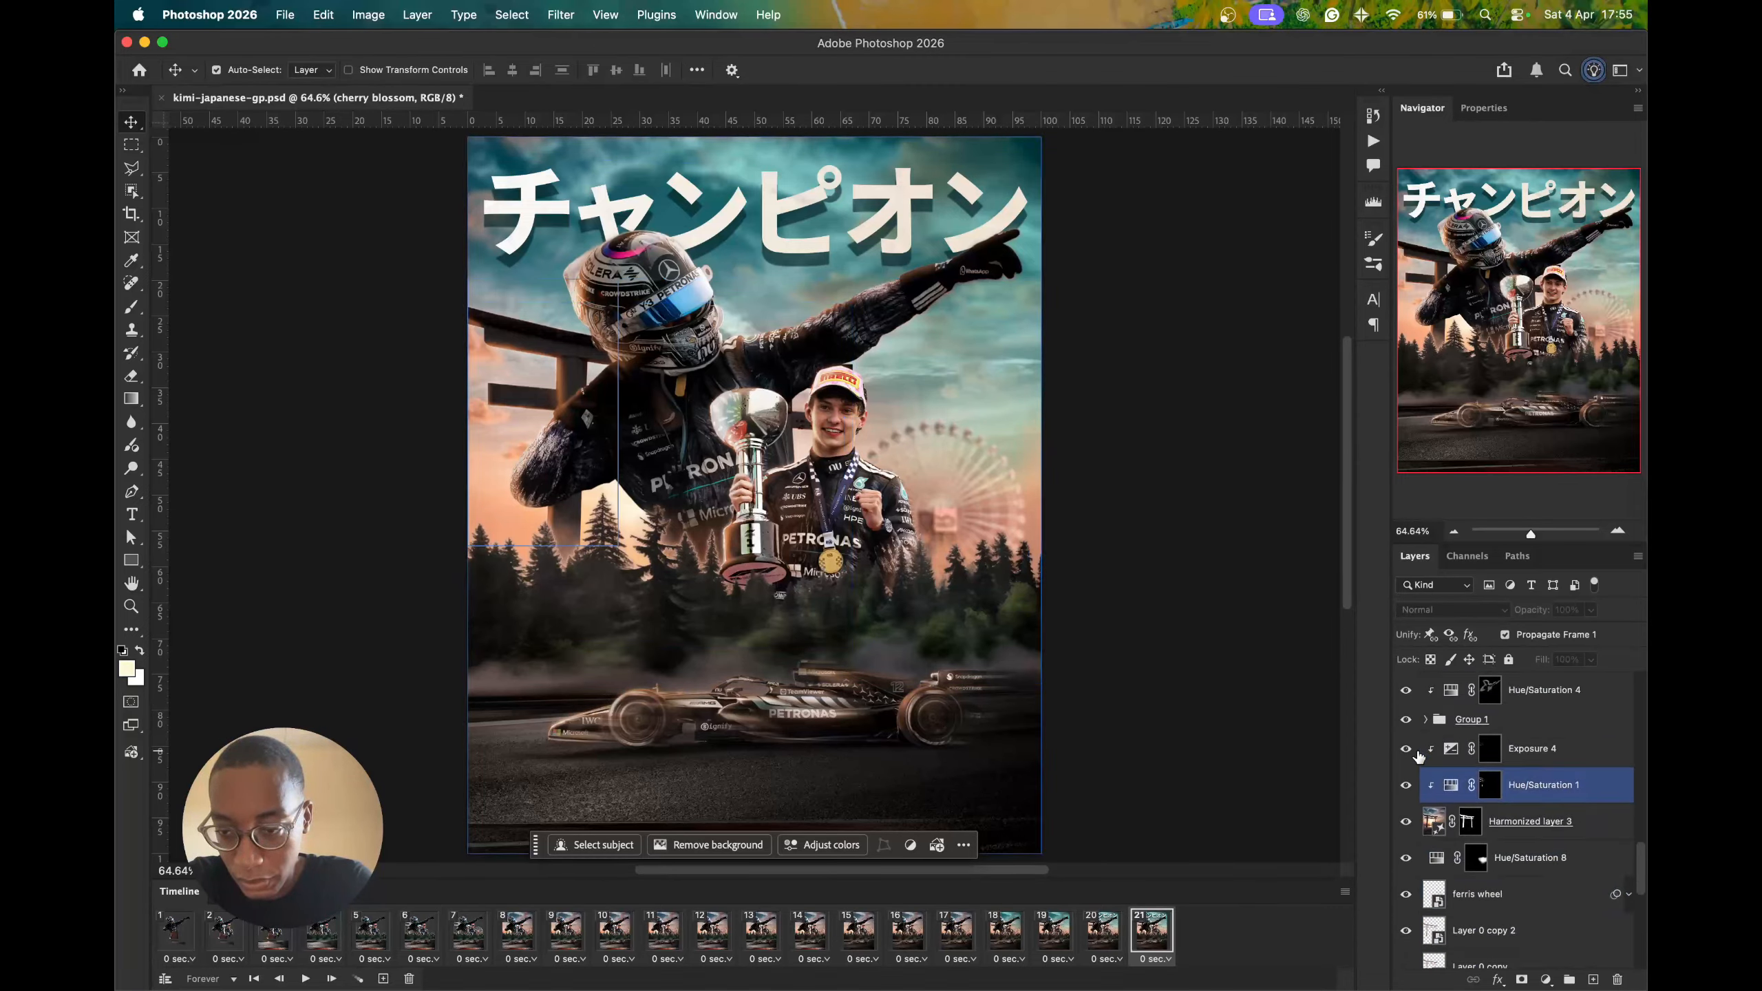
scroll(1417, 755, up, 5)
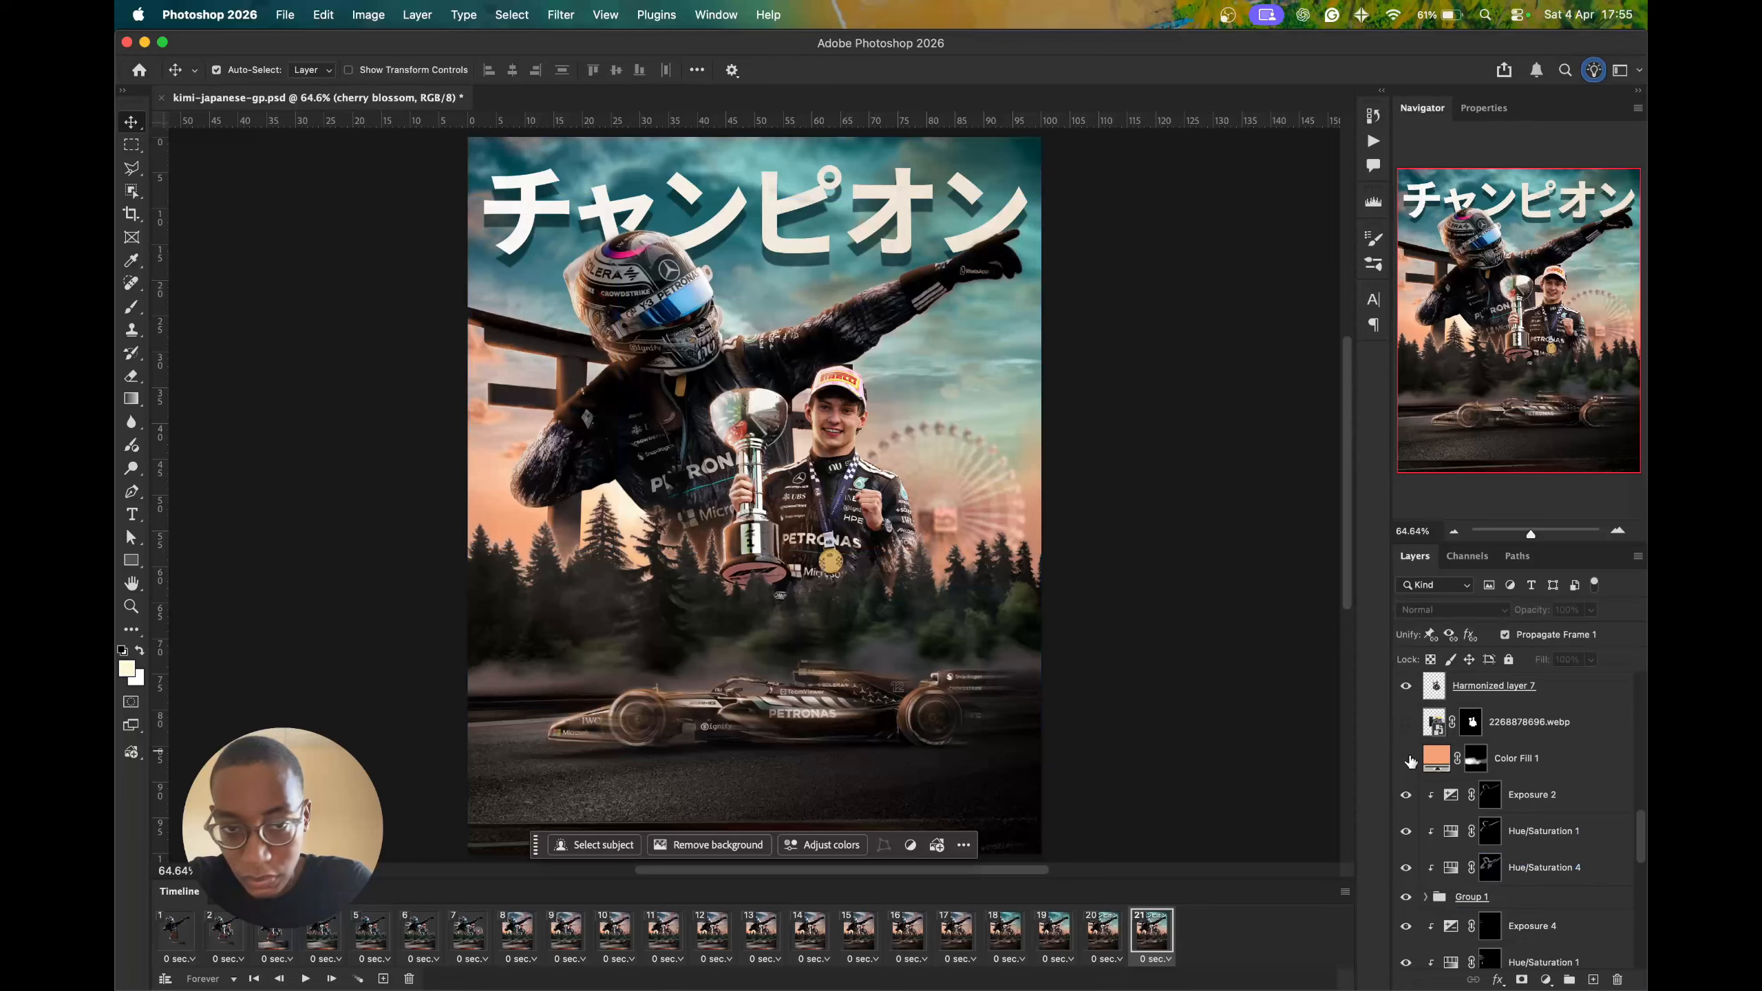
click(1406, 758)
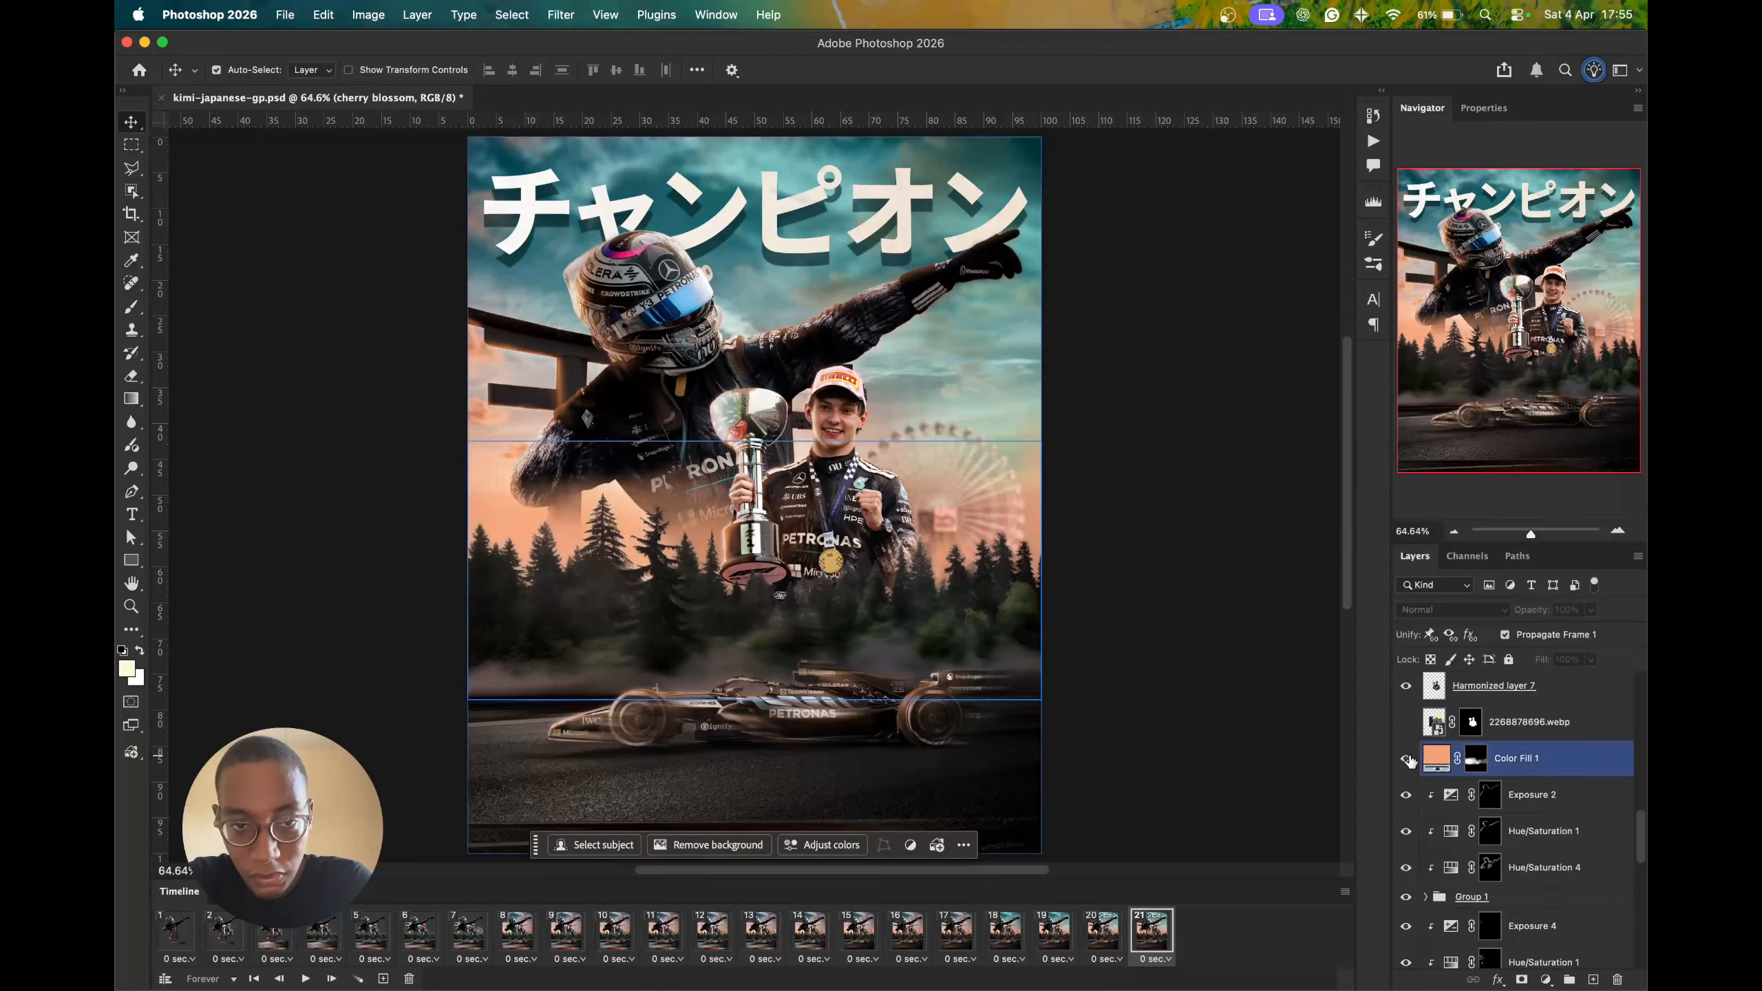
- Add a twenty-second frame and make the treeline layer and Color Fill 3 above Exposure 7 visible in it
click(384, 979)
scroll(1429, 799, up, 3)
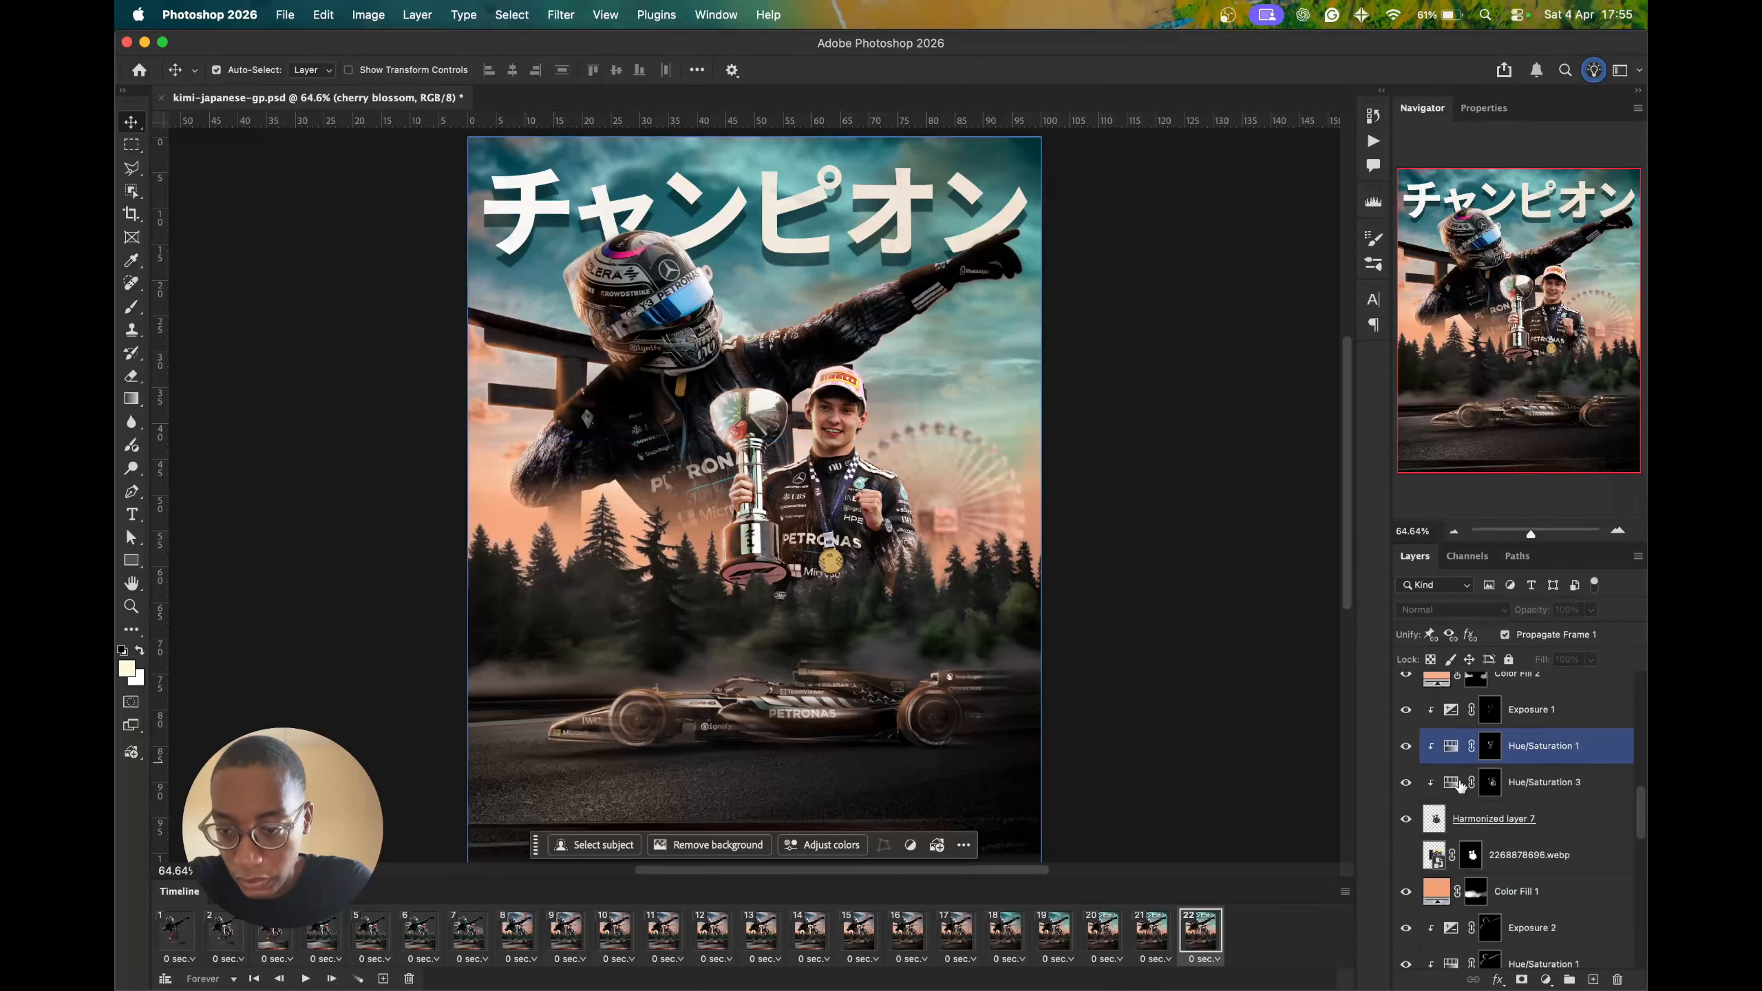
click(1409, 857)
scroll(1409, 857, up, 5)
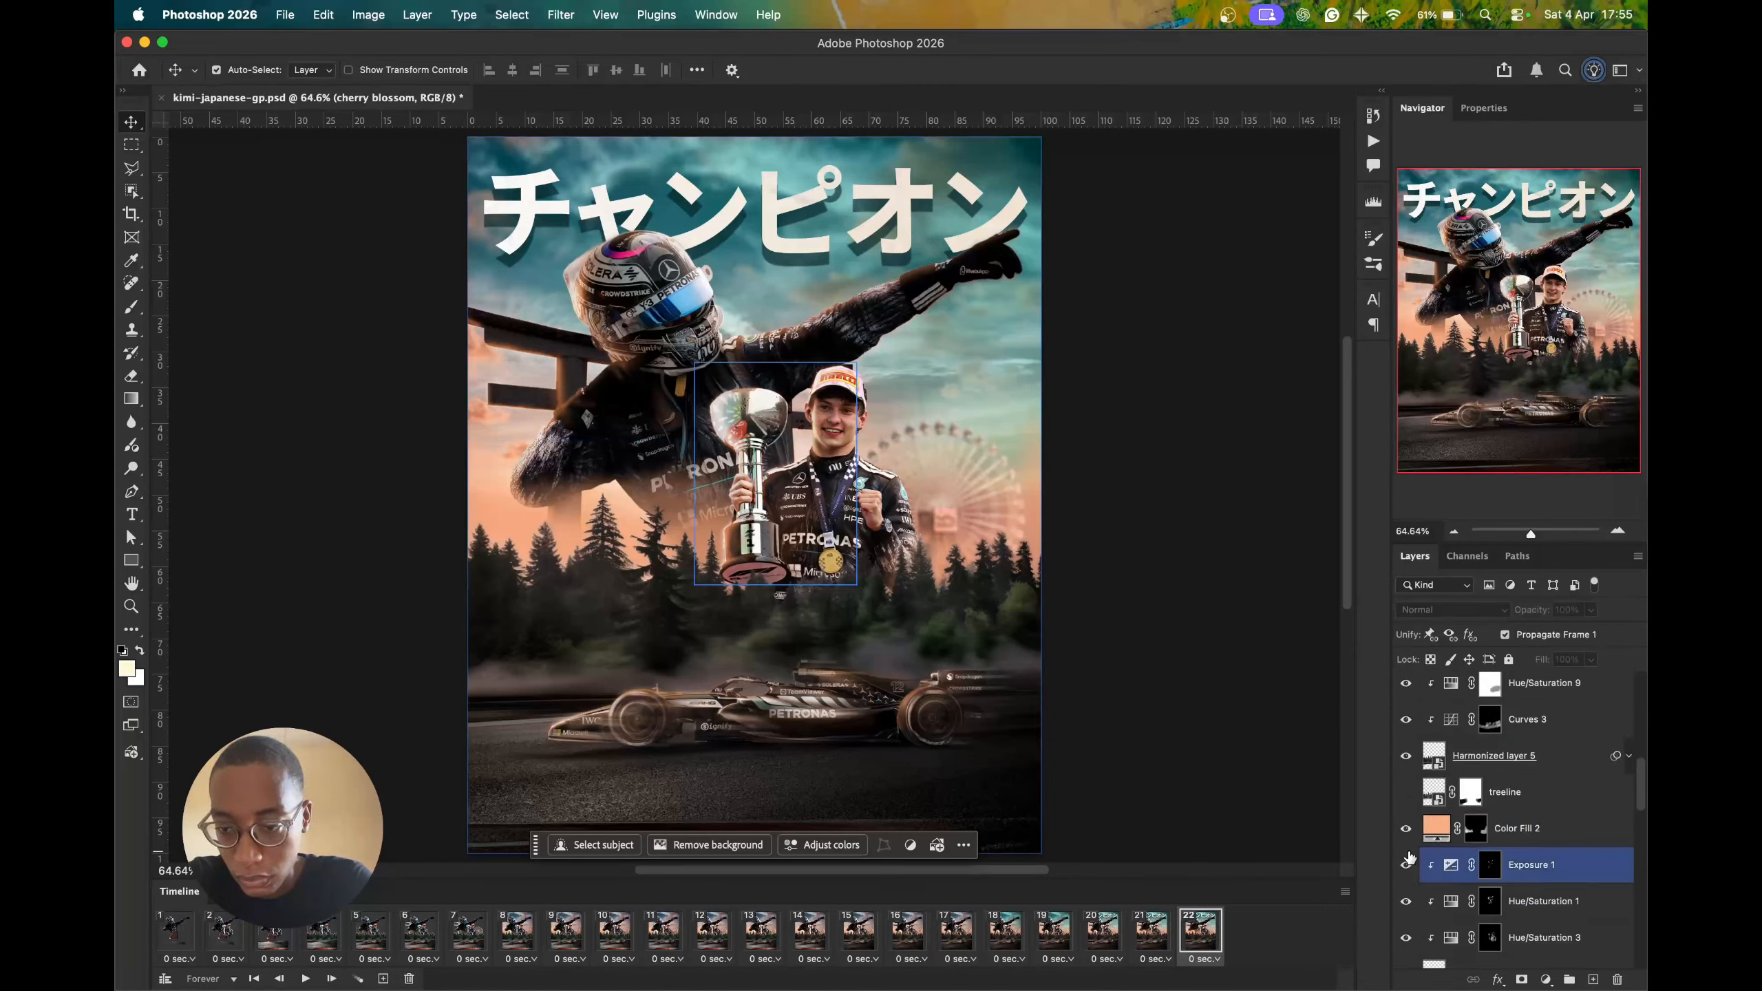
click(1406, 839)
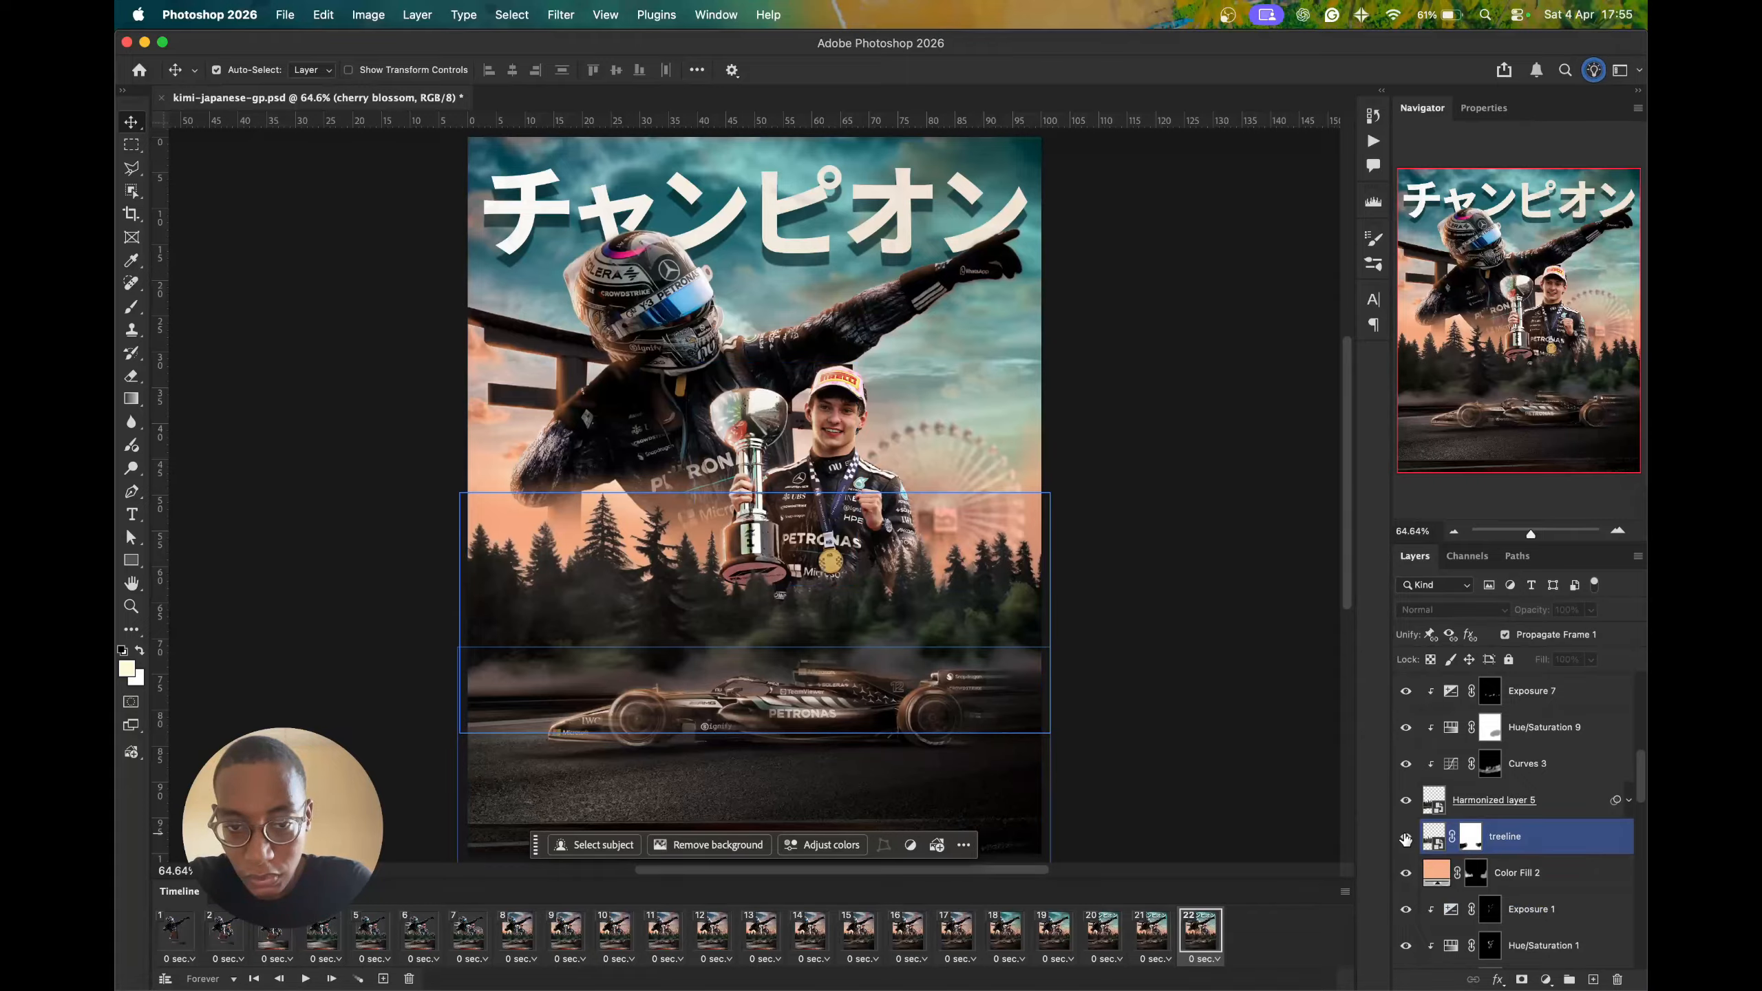
scroll(1441, 821, up, 4)
scroll(1441, 822, down, 4)
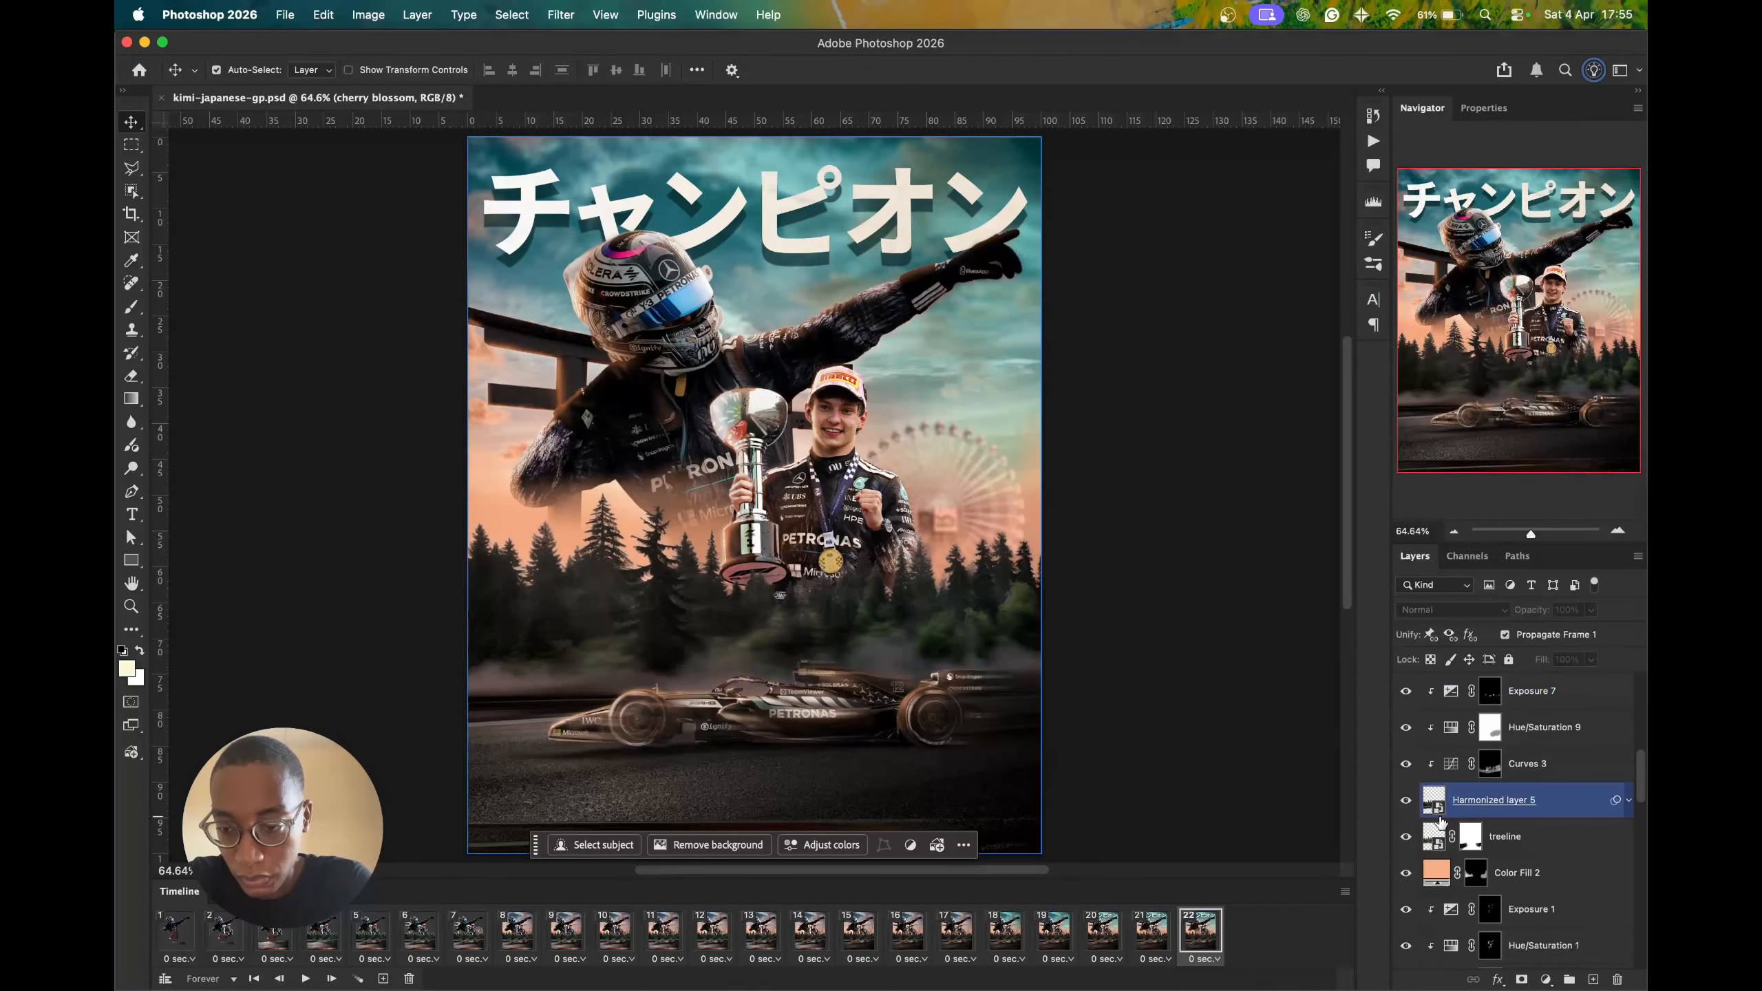
scroll(1408, 819, up, 4)
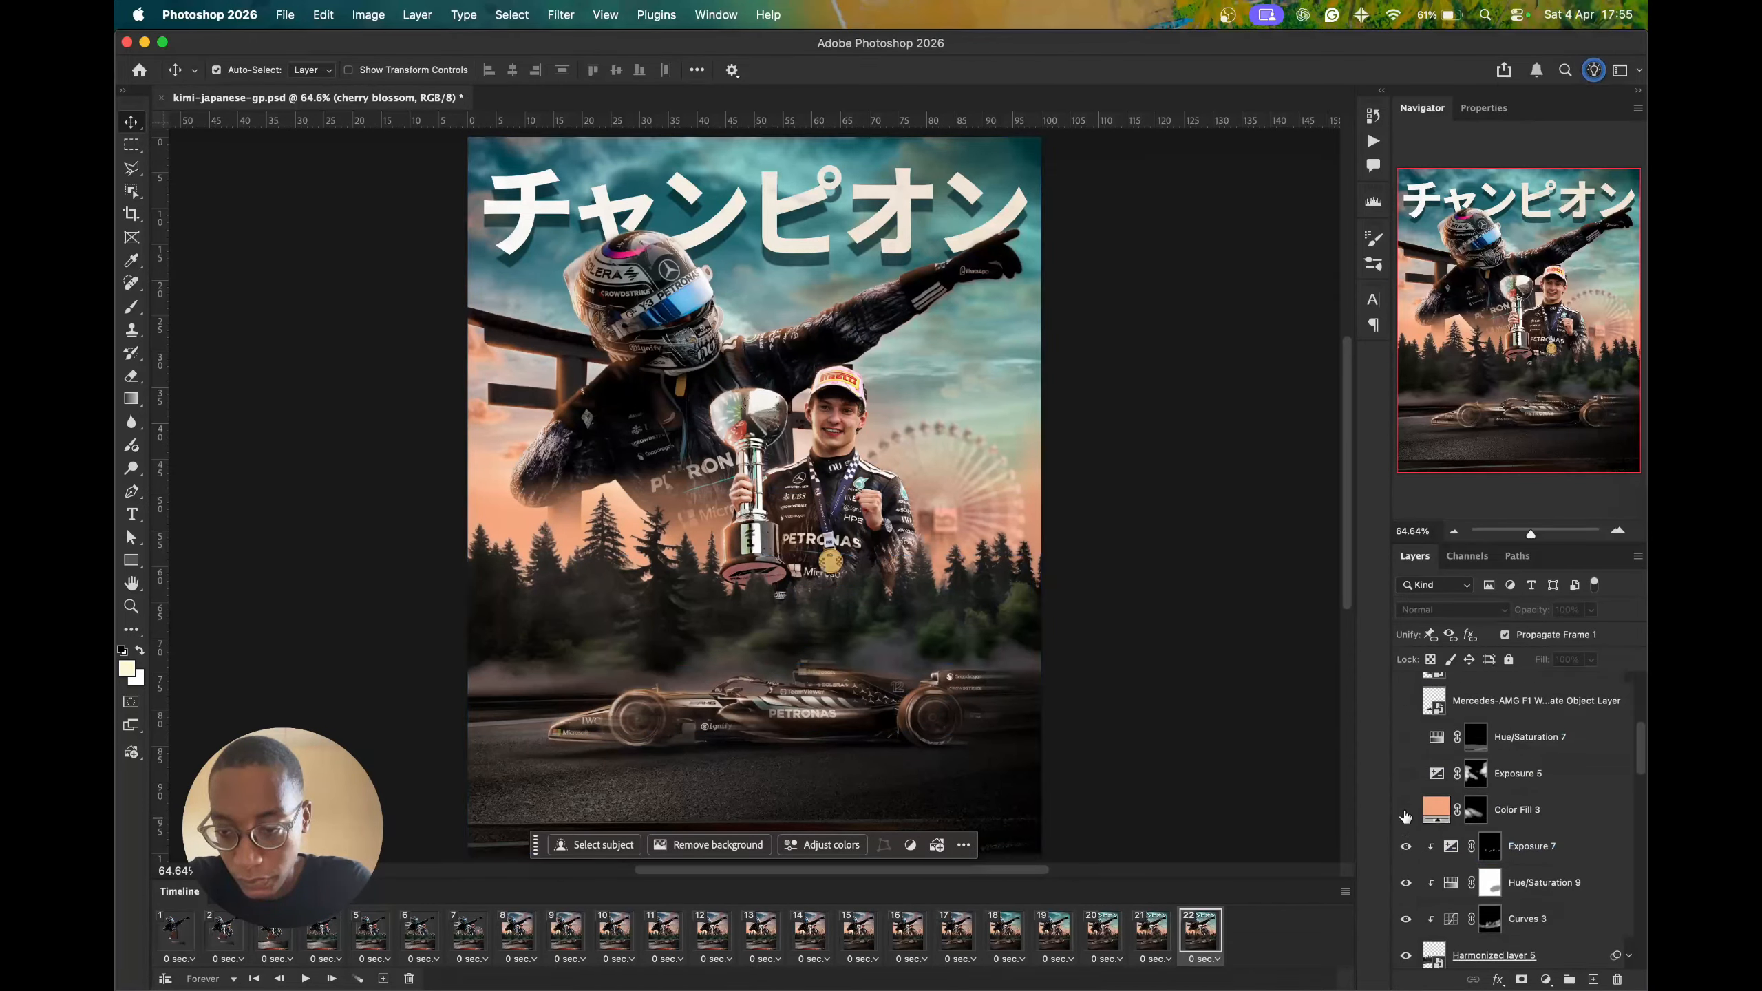
click(1405, 811)
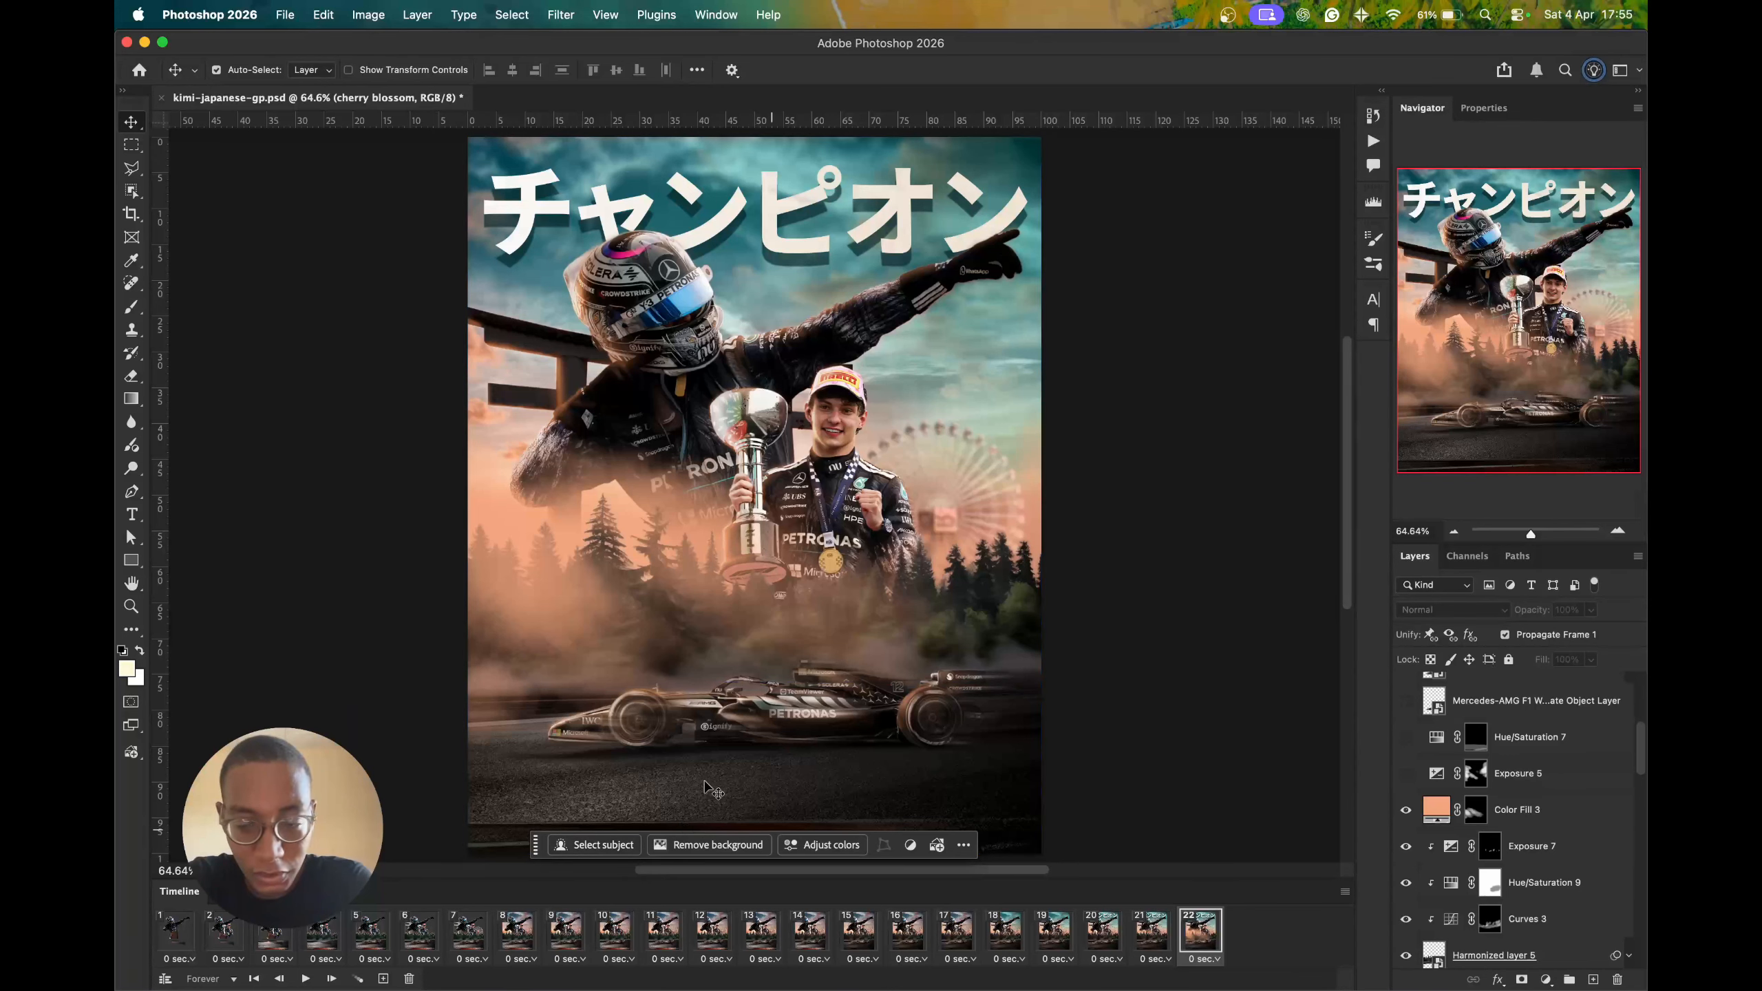
- Add a twenty-third frame with Exposure 5 visible and a twenty-fourth frame with Hue/Saturation 7 visible
click(384, 979)
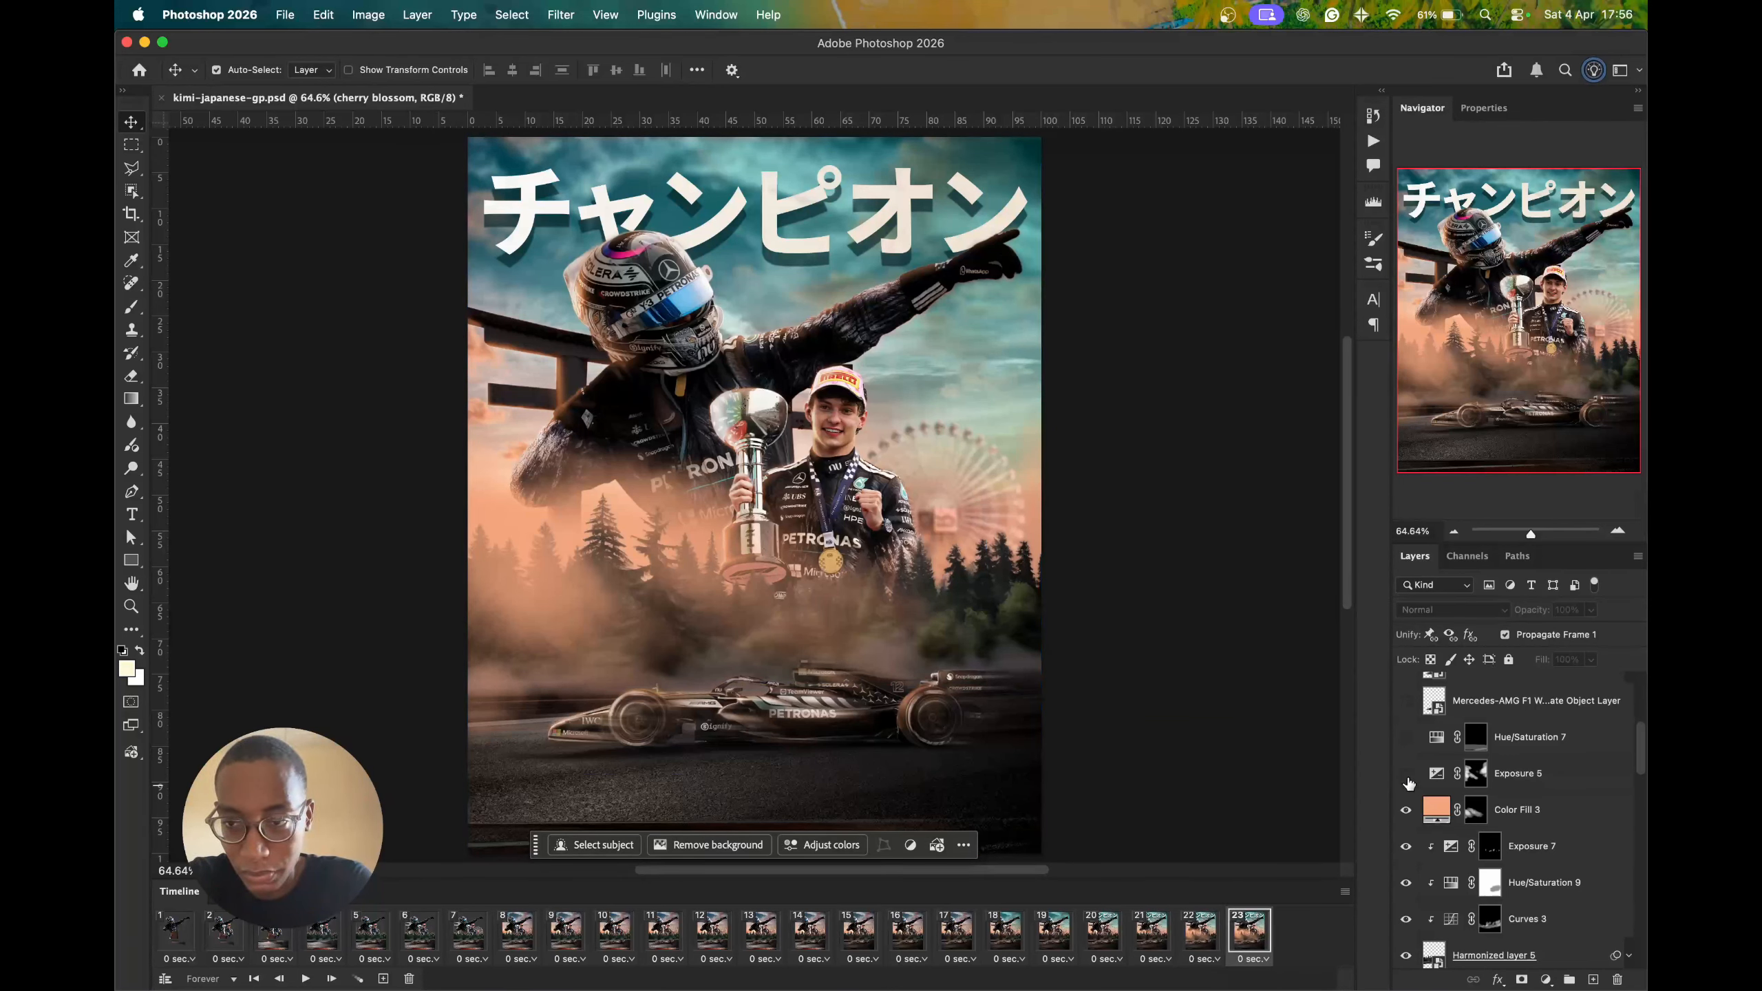
click(1407, 775)
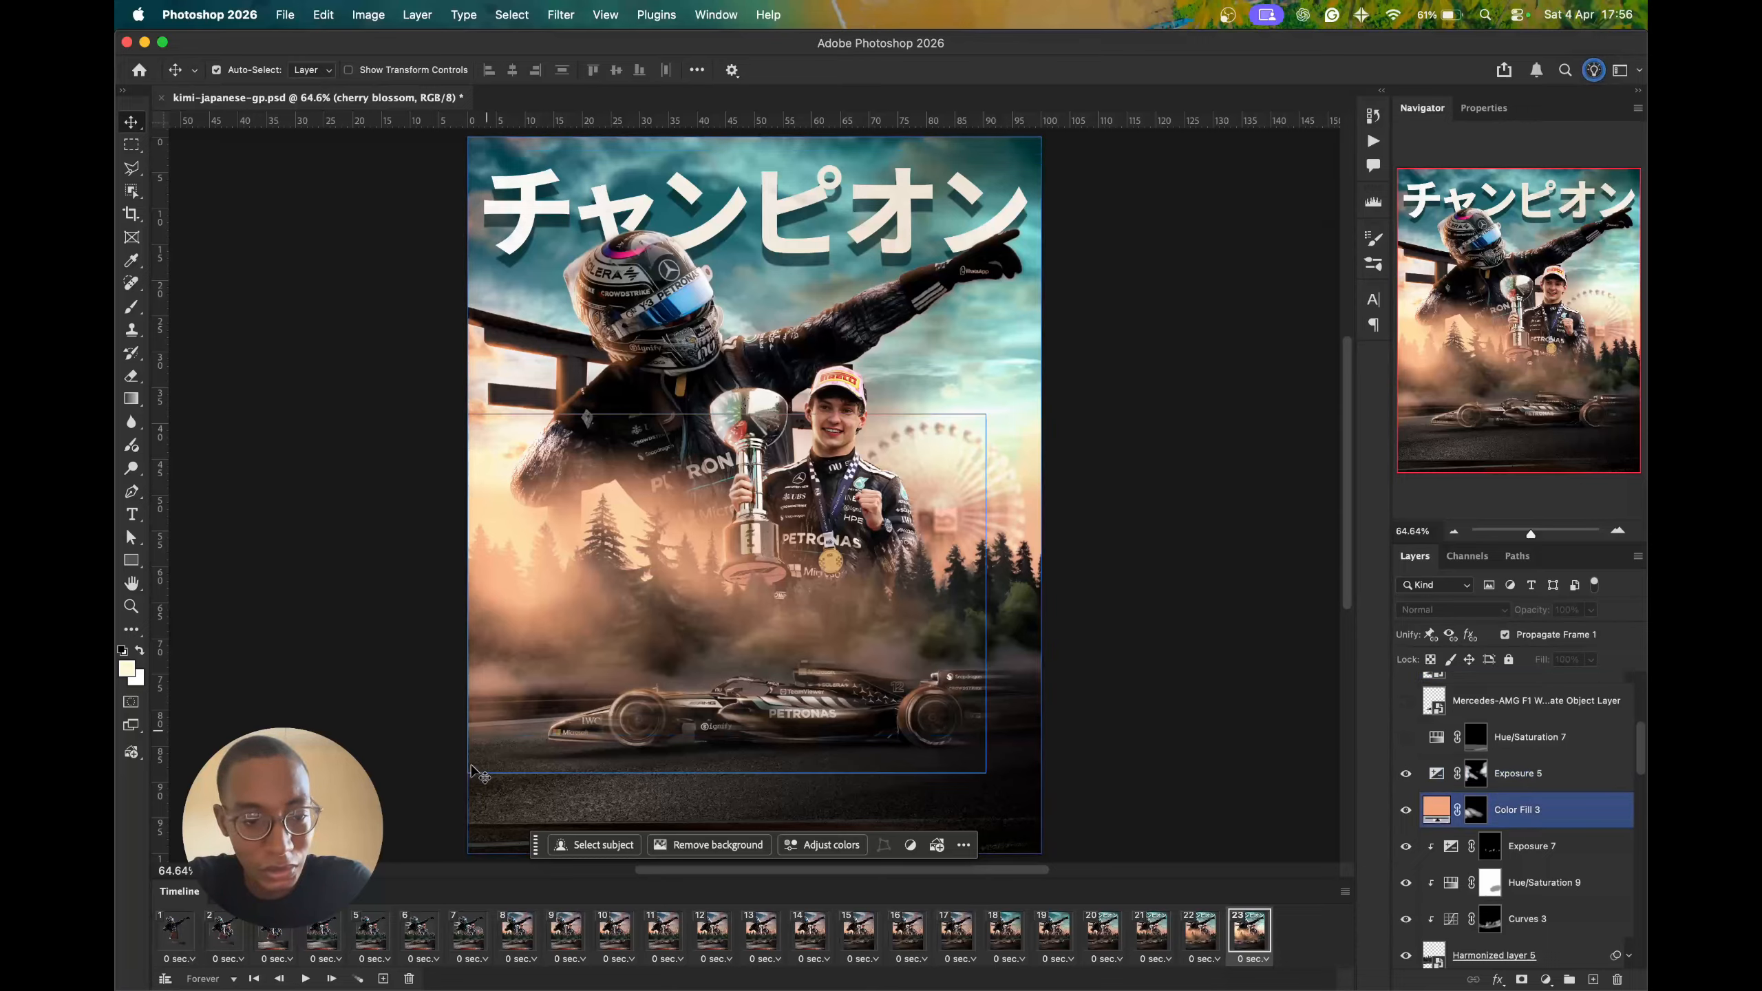
click(383, 978)
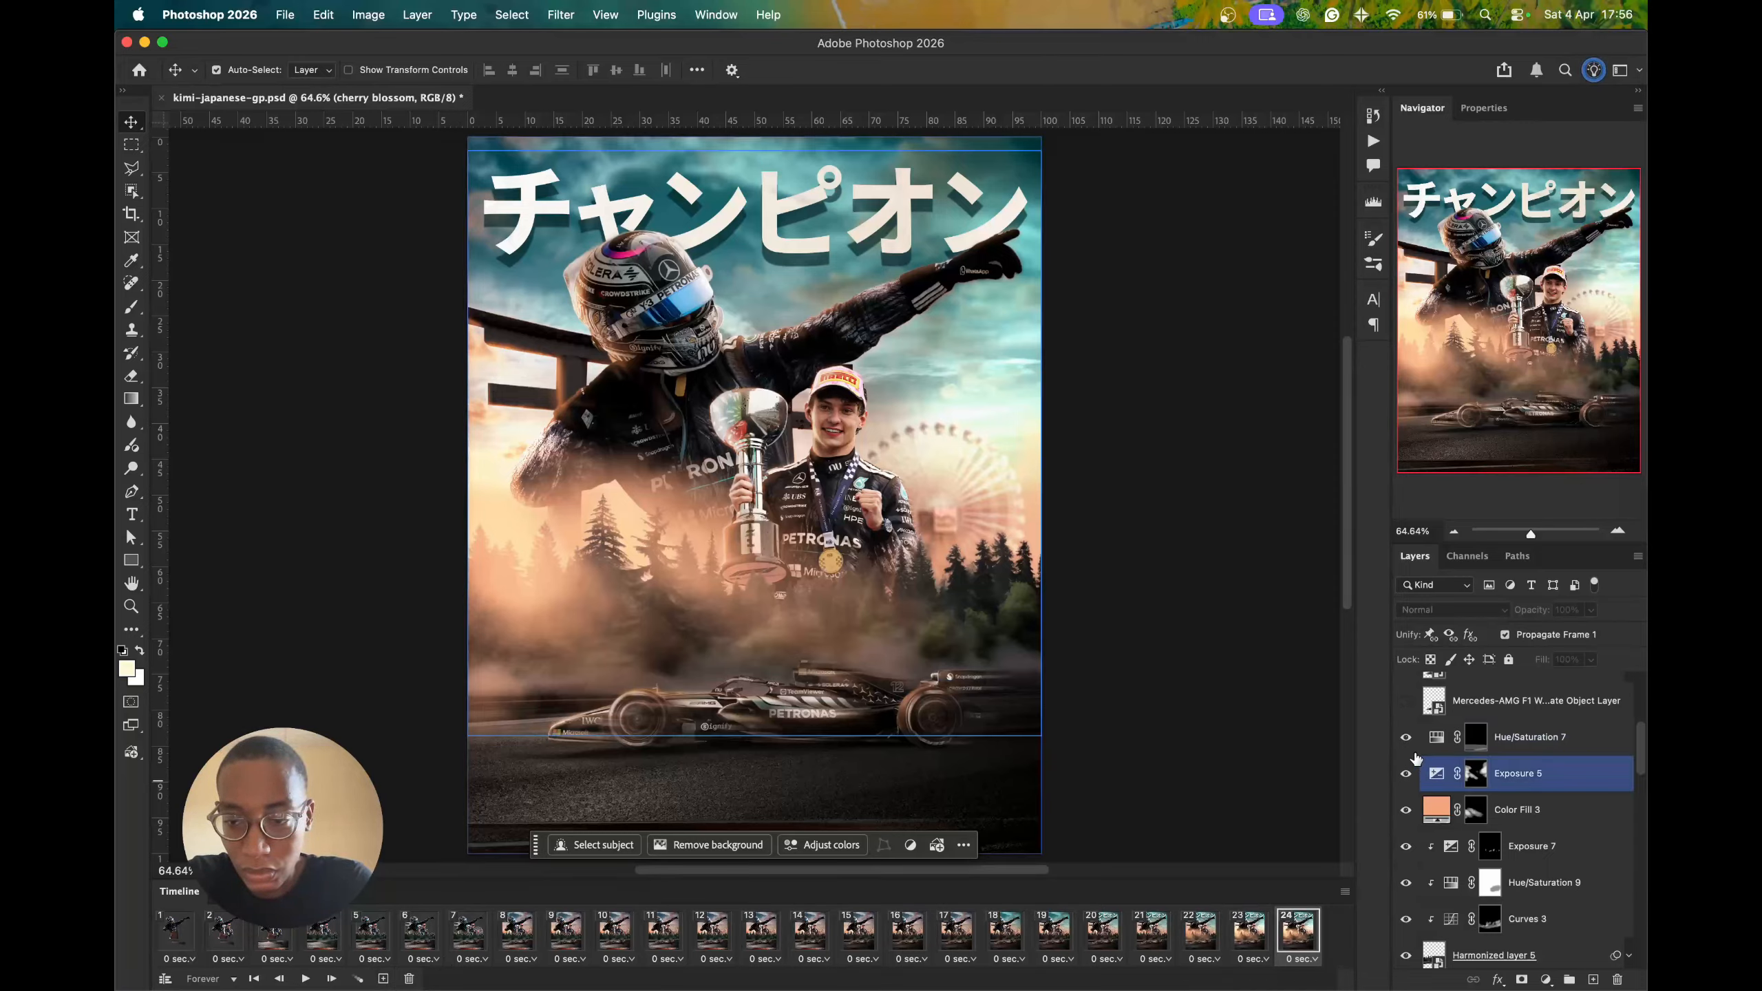
click(1404, 738)
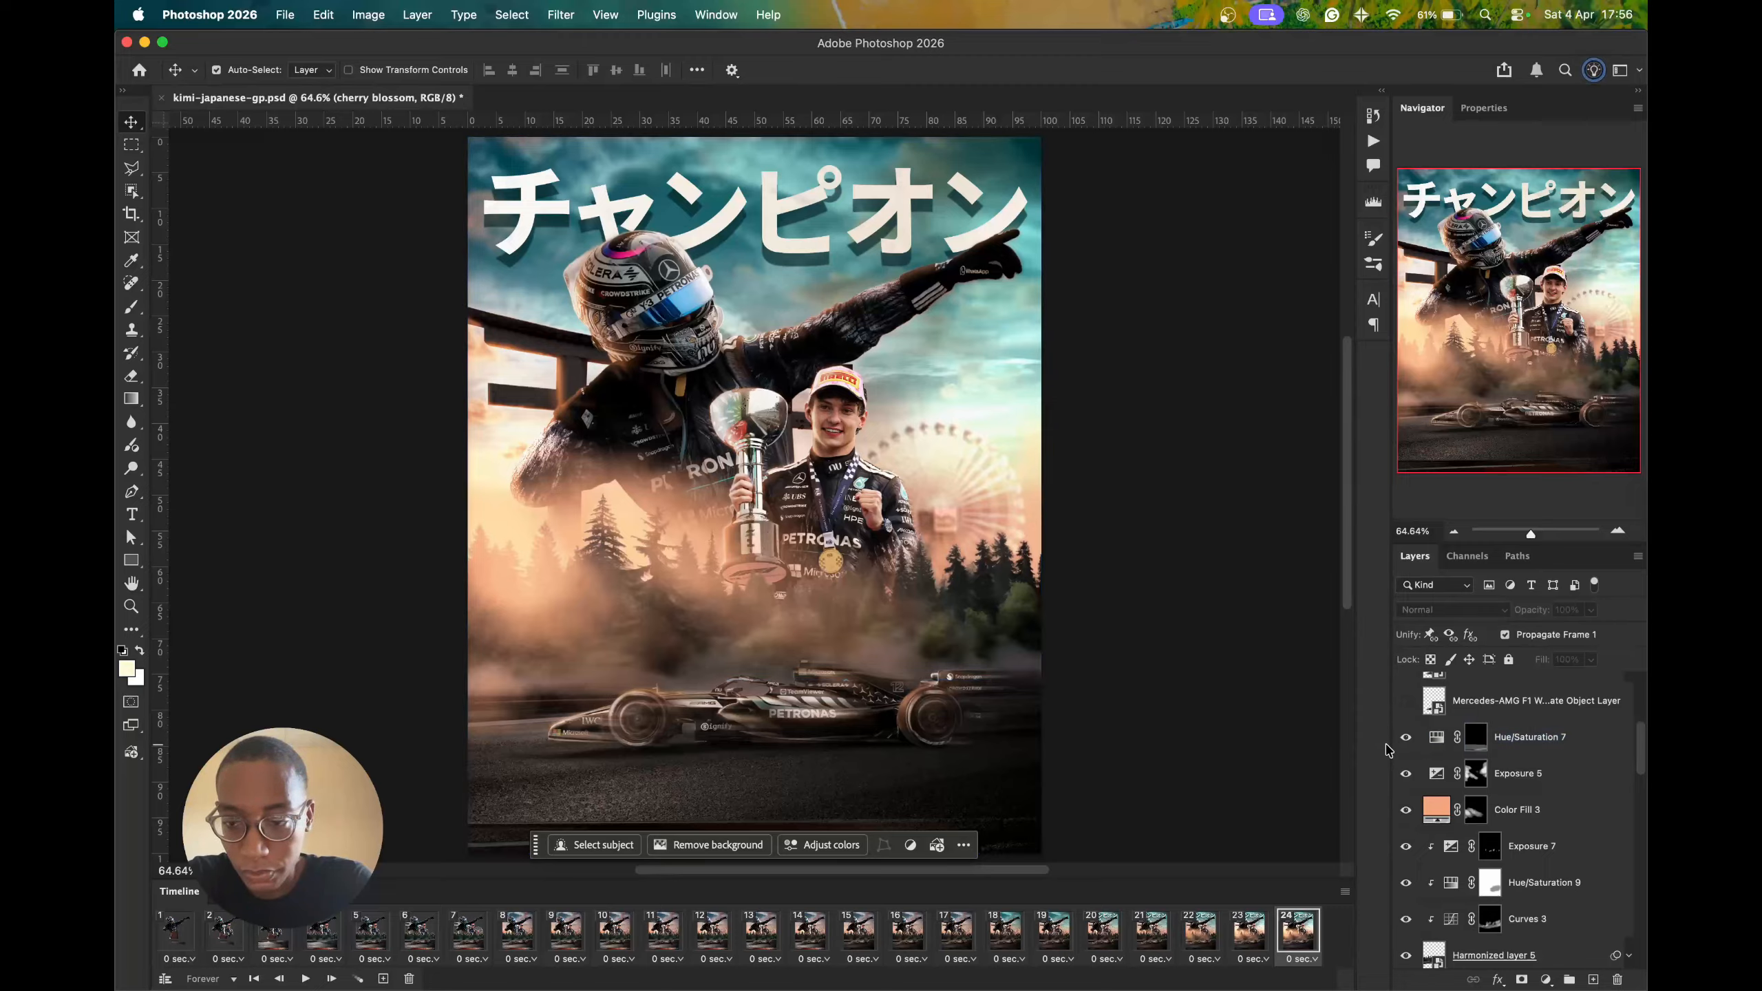
click(1405, 739)
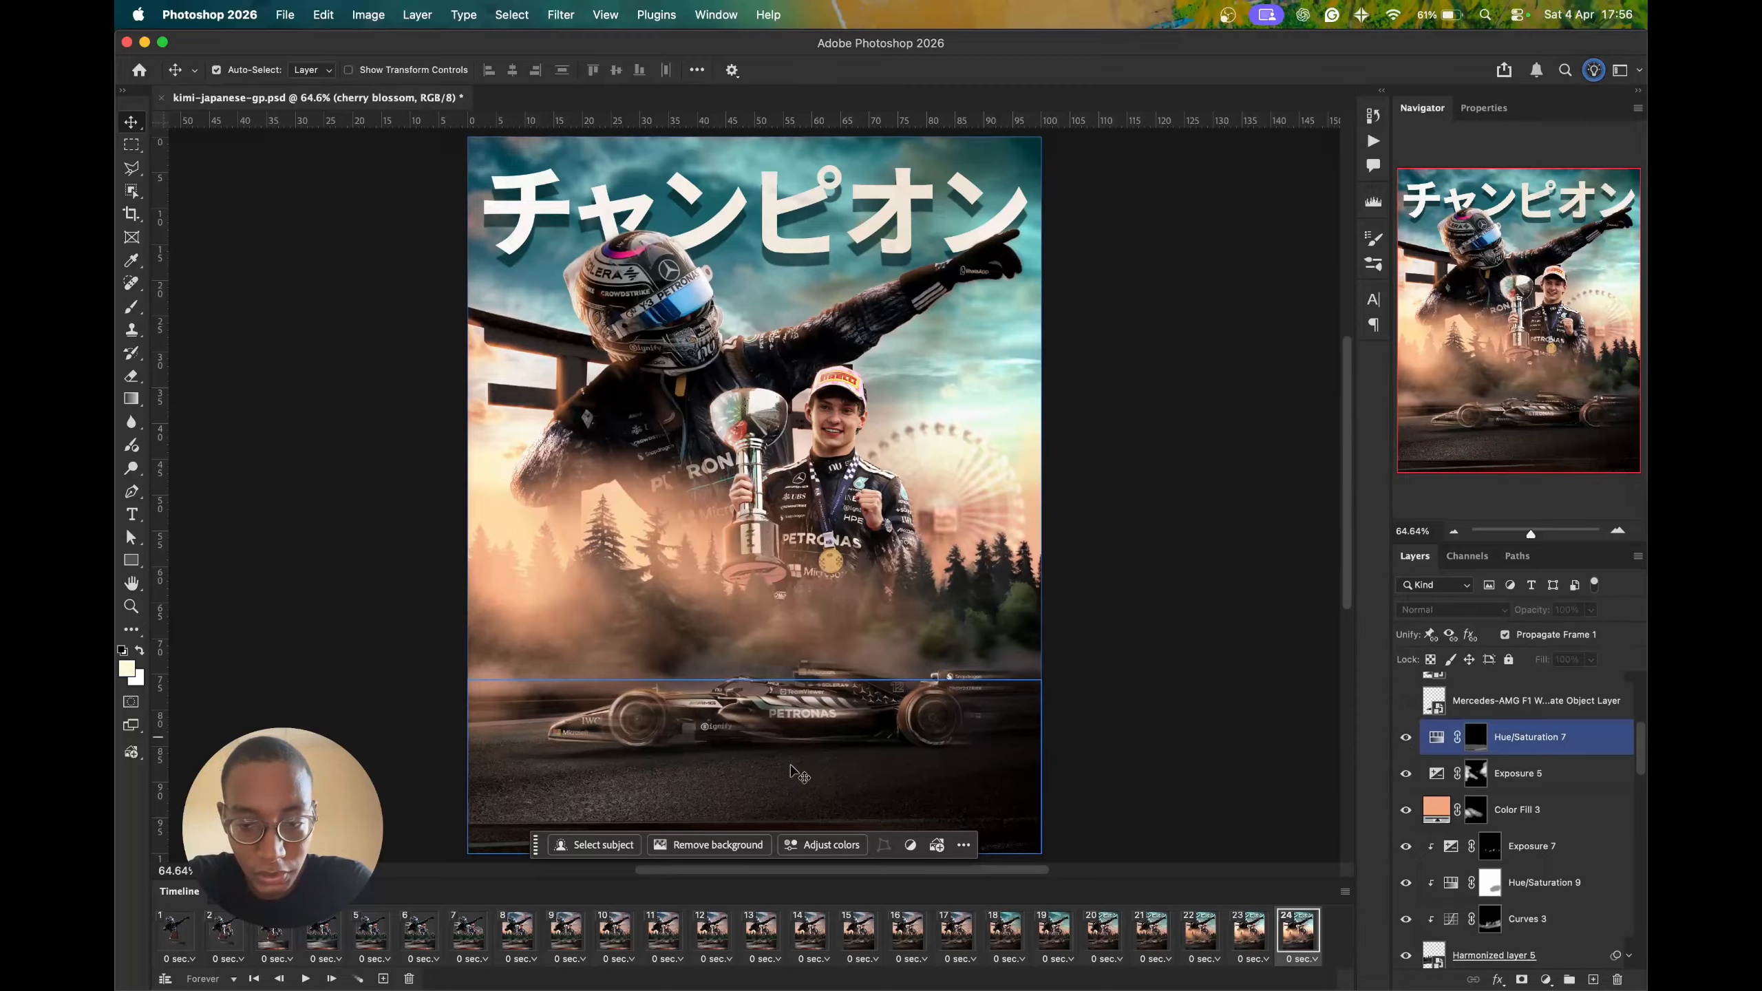
- Add a twenty-fifth frame and make the ground shadow adjustment above the car layer visible in it
scroll(1412, 749, up, 2)
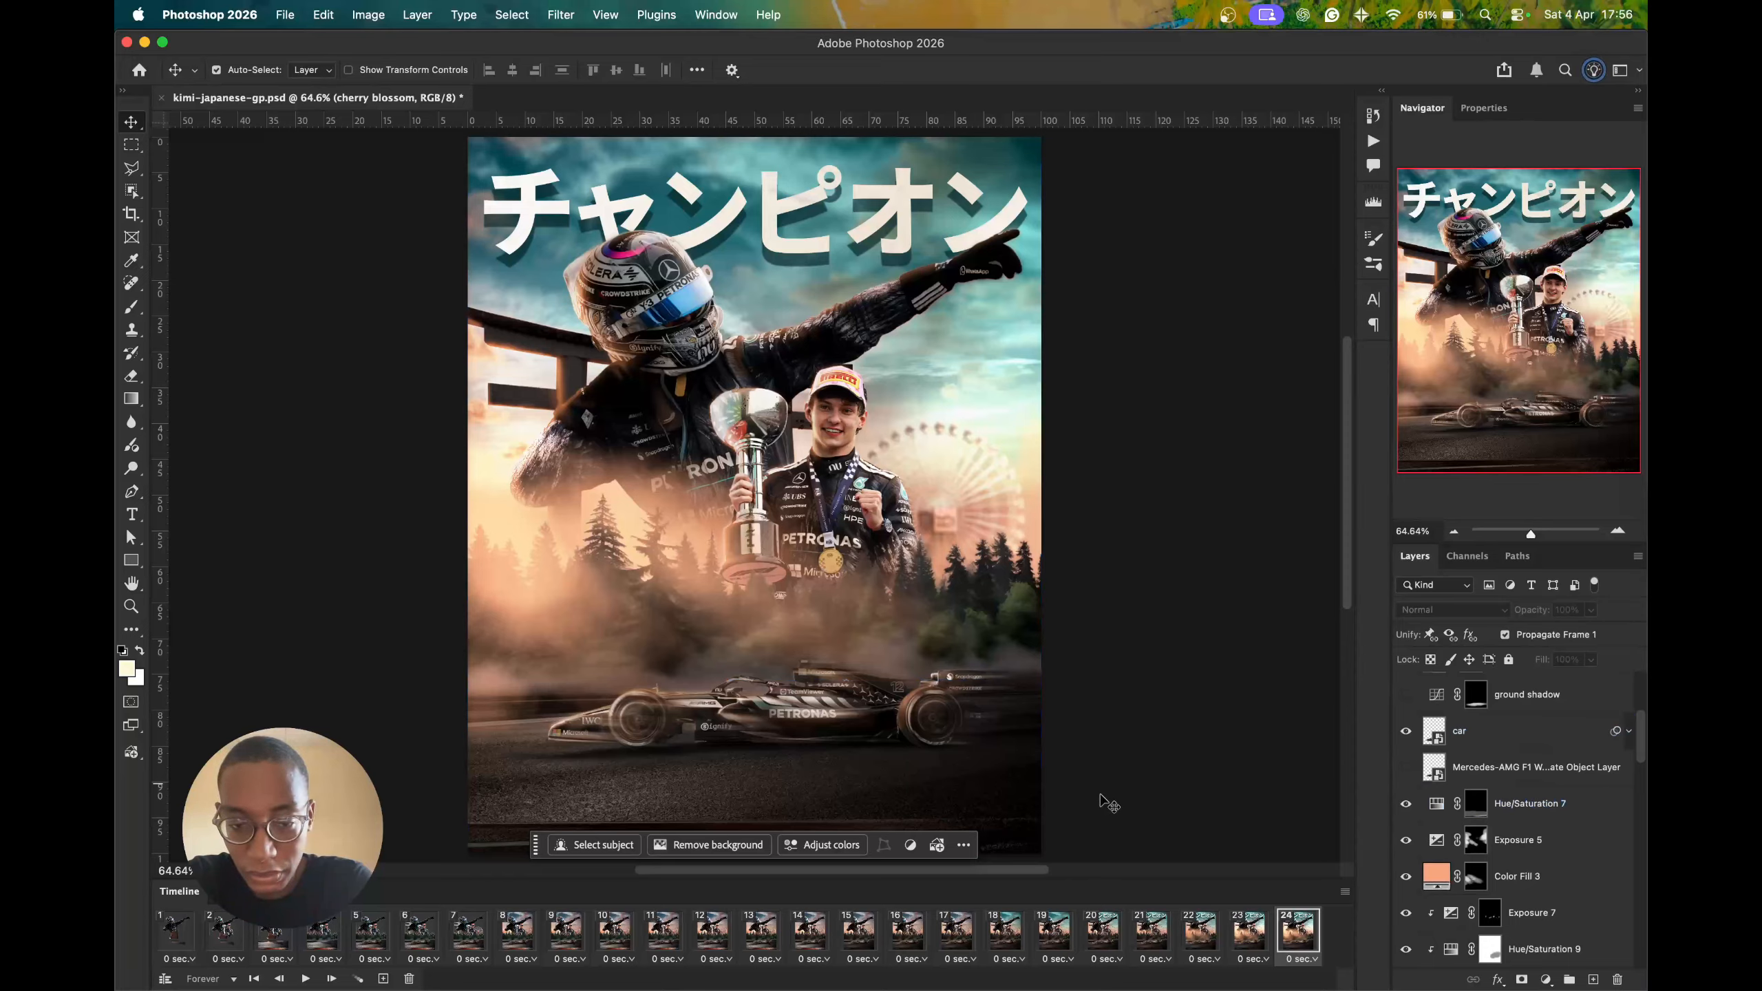
click(383, 979)
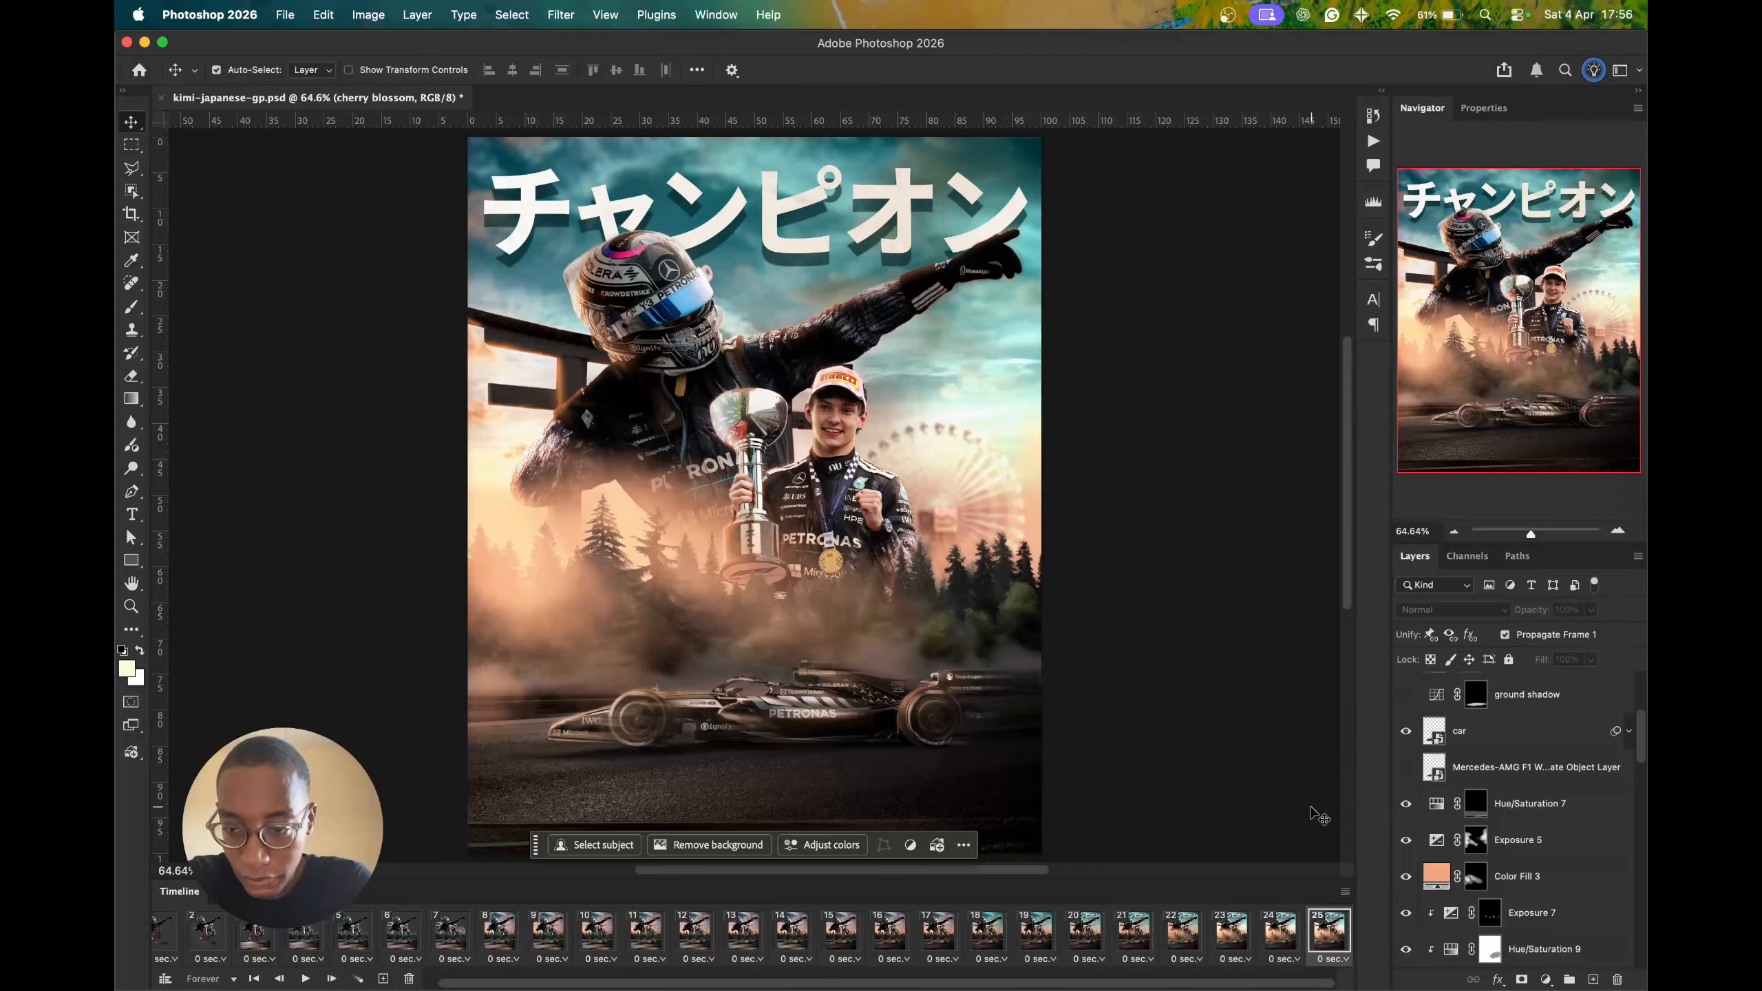
scroll(1413, 775, up, 3)
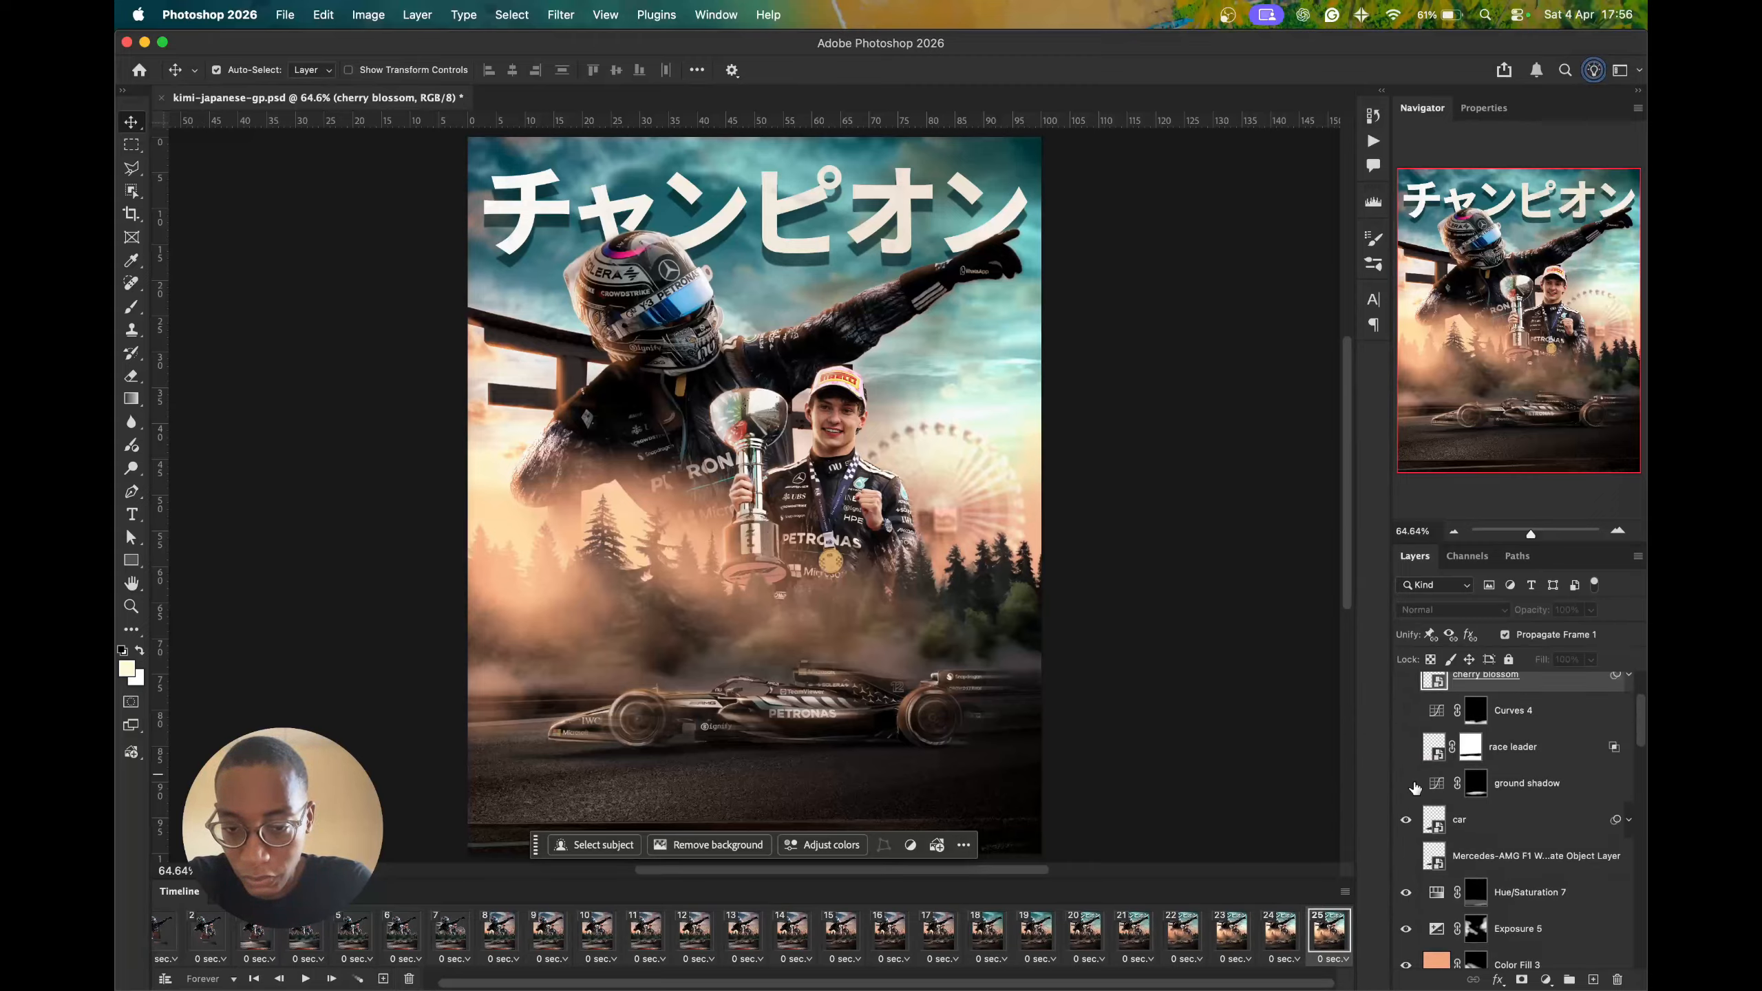
click(1406, 782)
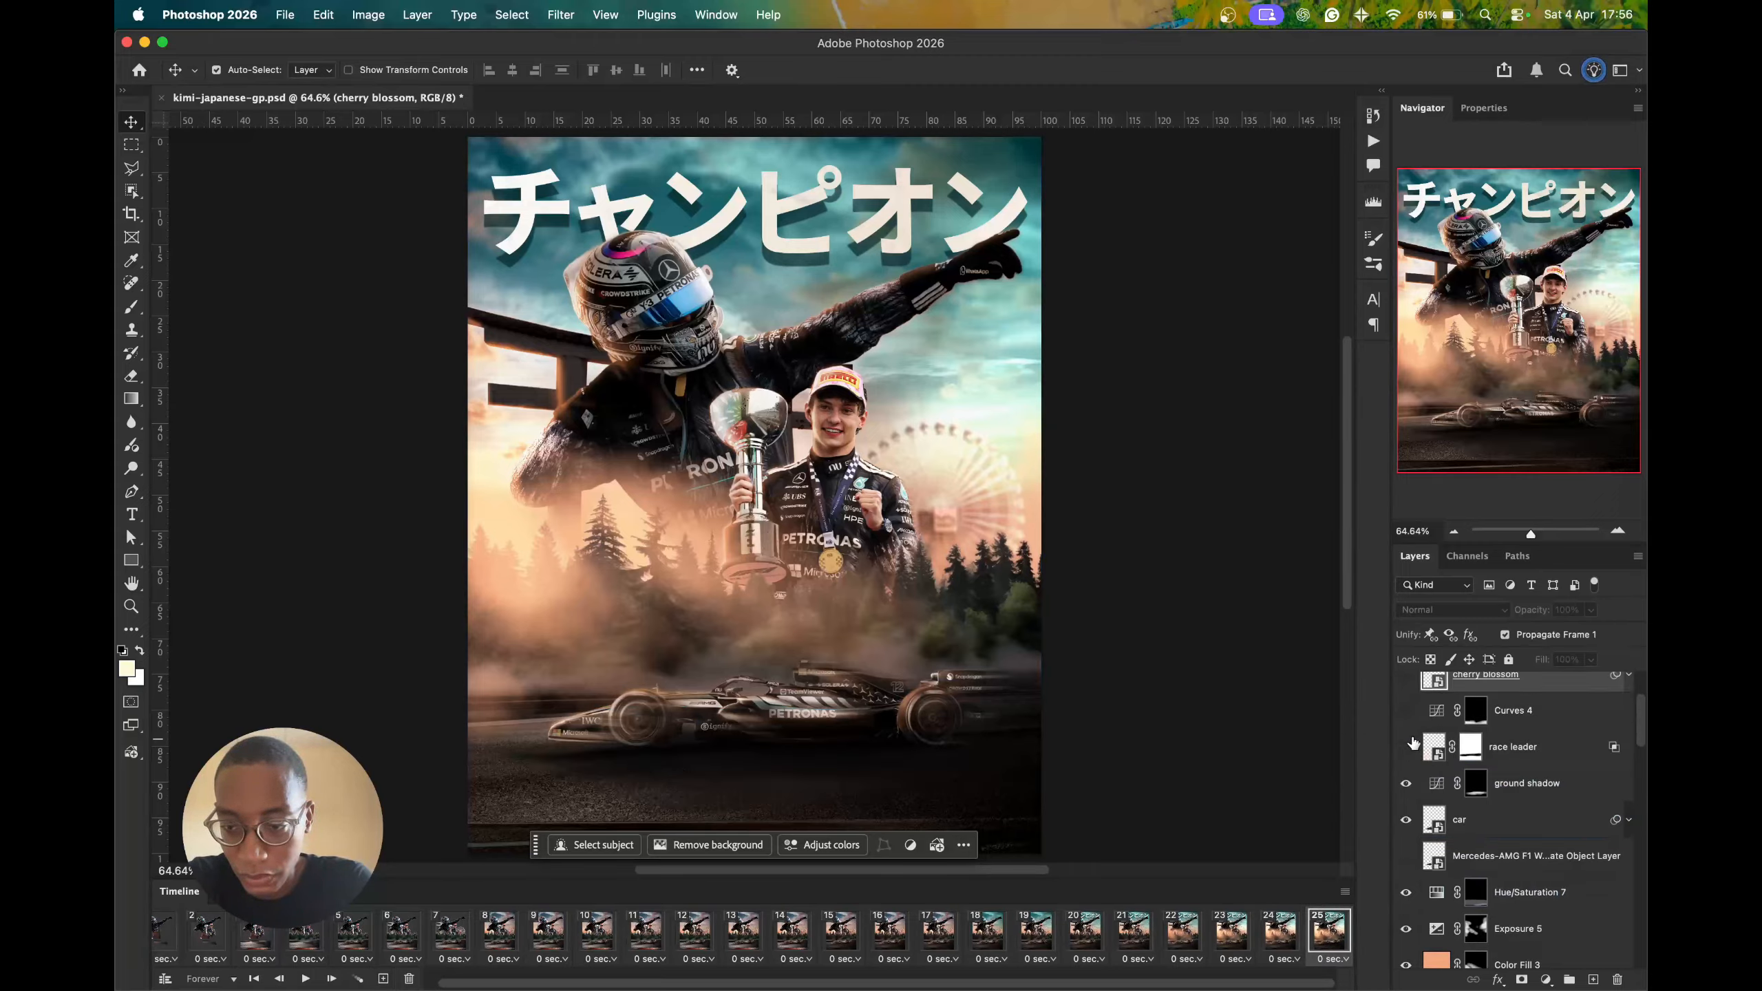
- Add a twenty-sixth frame and make the race leader layer above the ground shadow visible in it
click(382, 979)
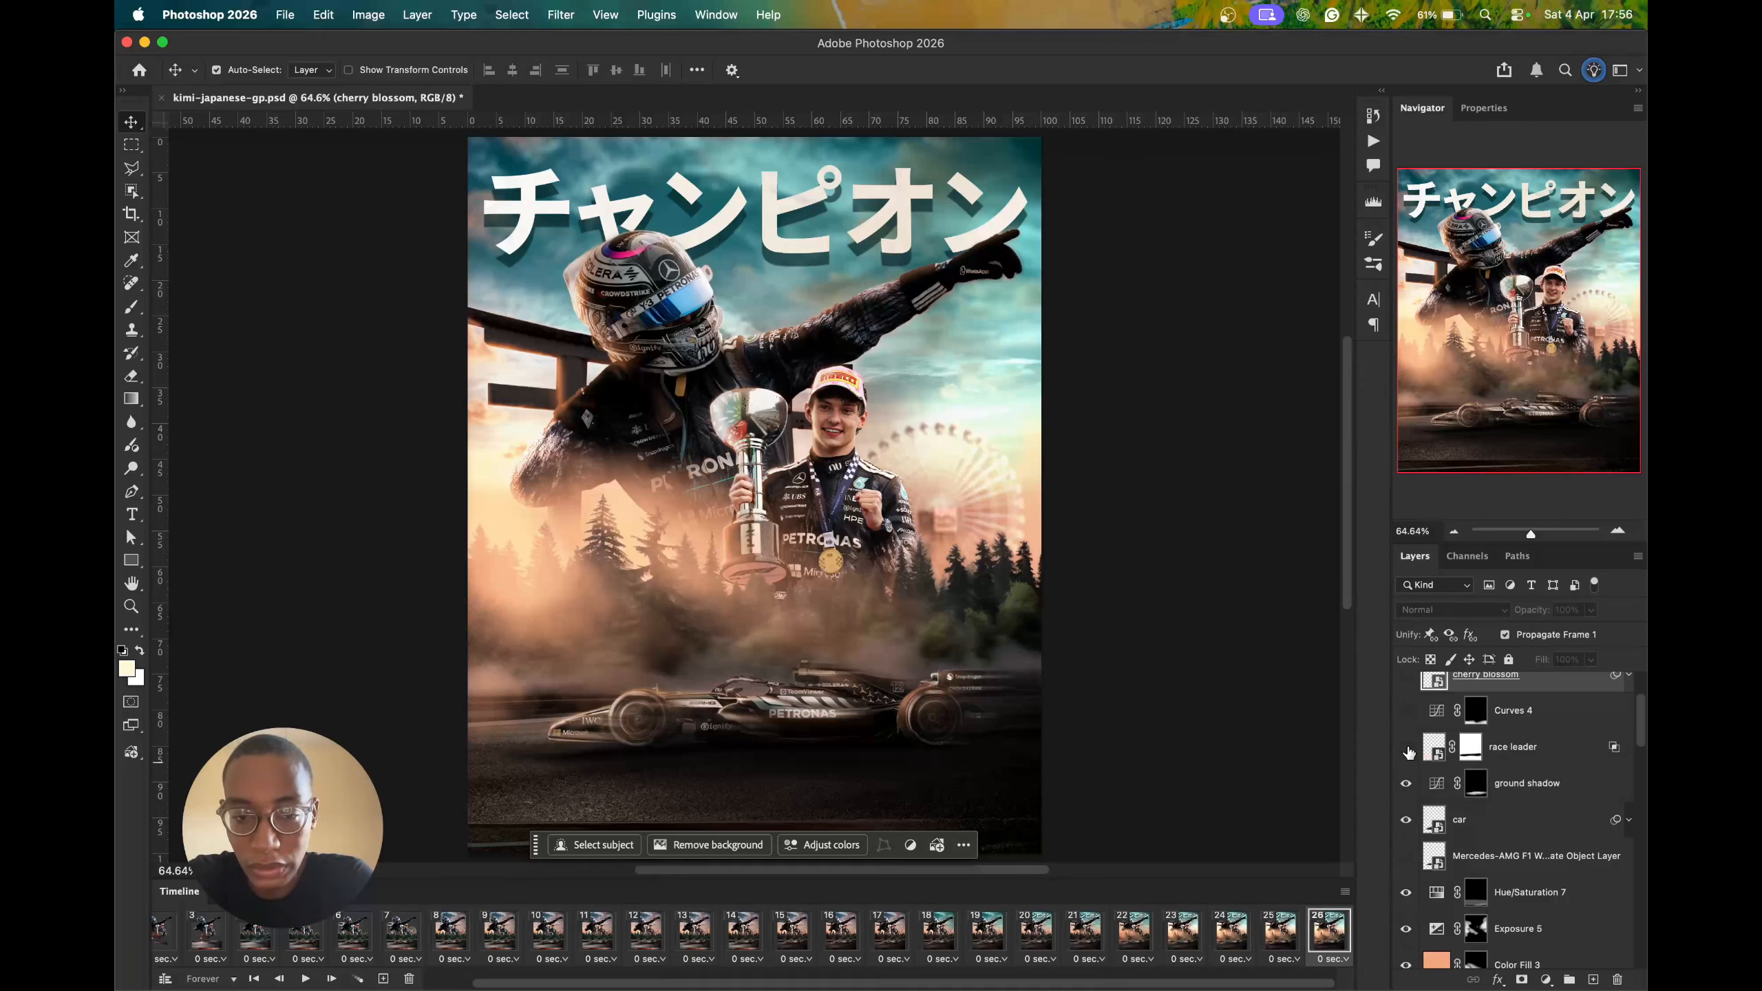
click(1548, 784)
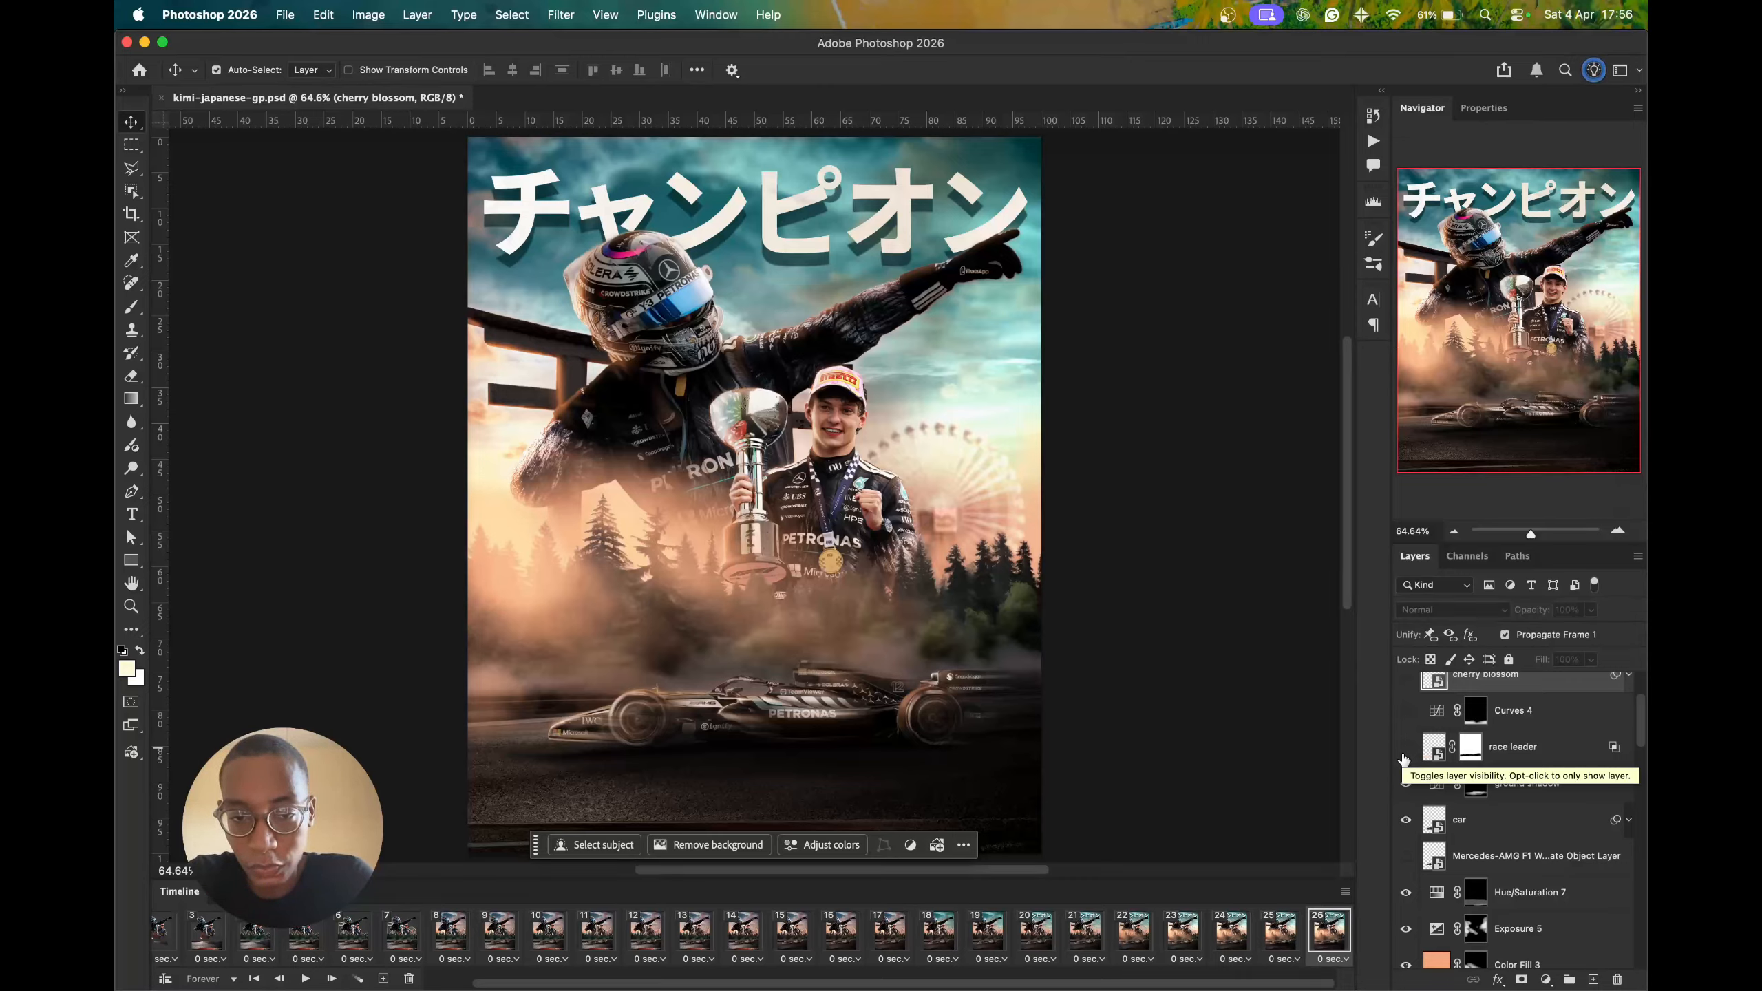
drag(1402, 758, 1405, 782)
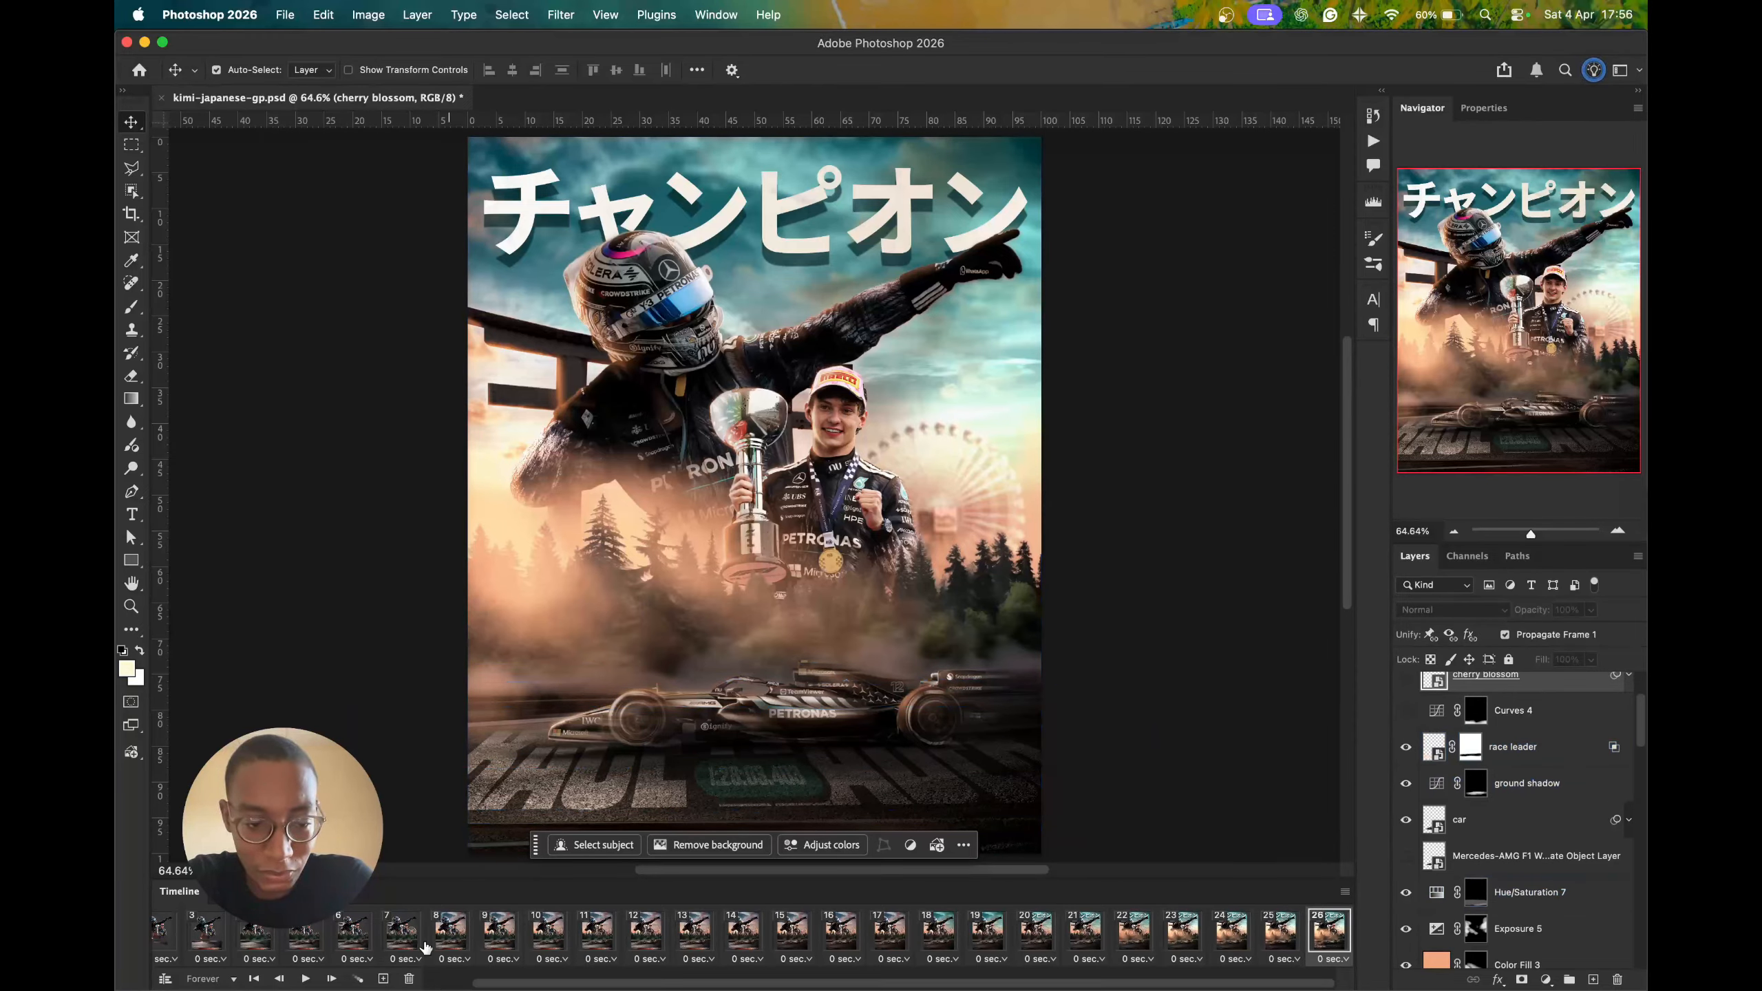
- Add a twenty-seventh frame and make the Curves 4 adjustment above the race leader layer visible in it
click(382, 979)
scroll(1394, 708, up, 1)
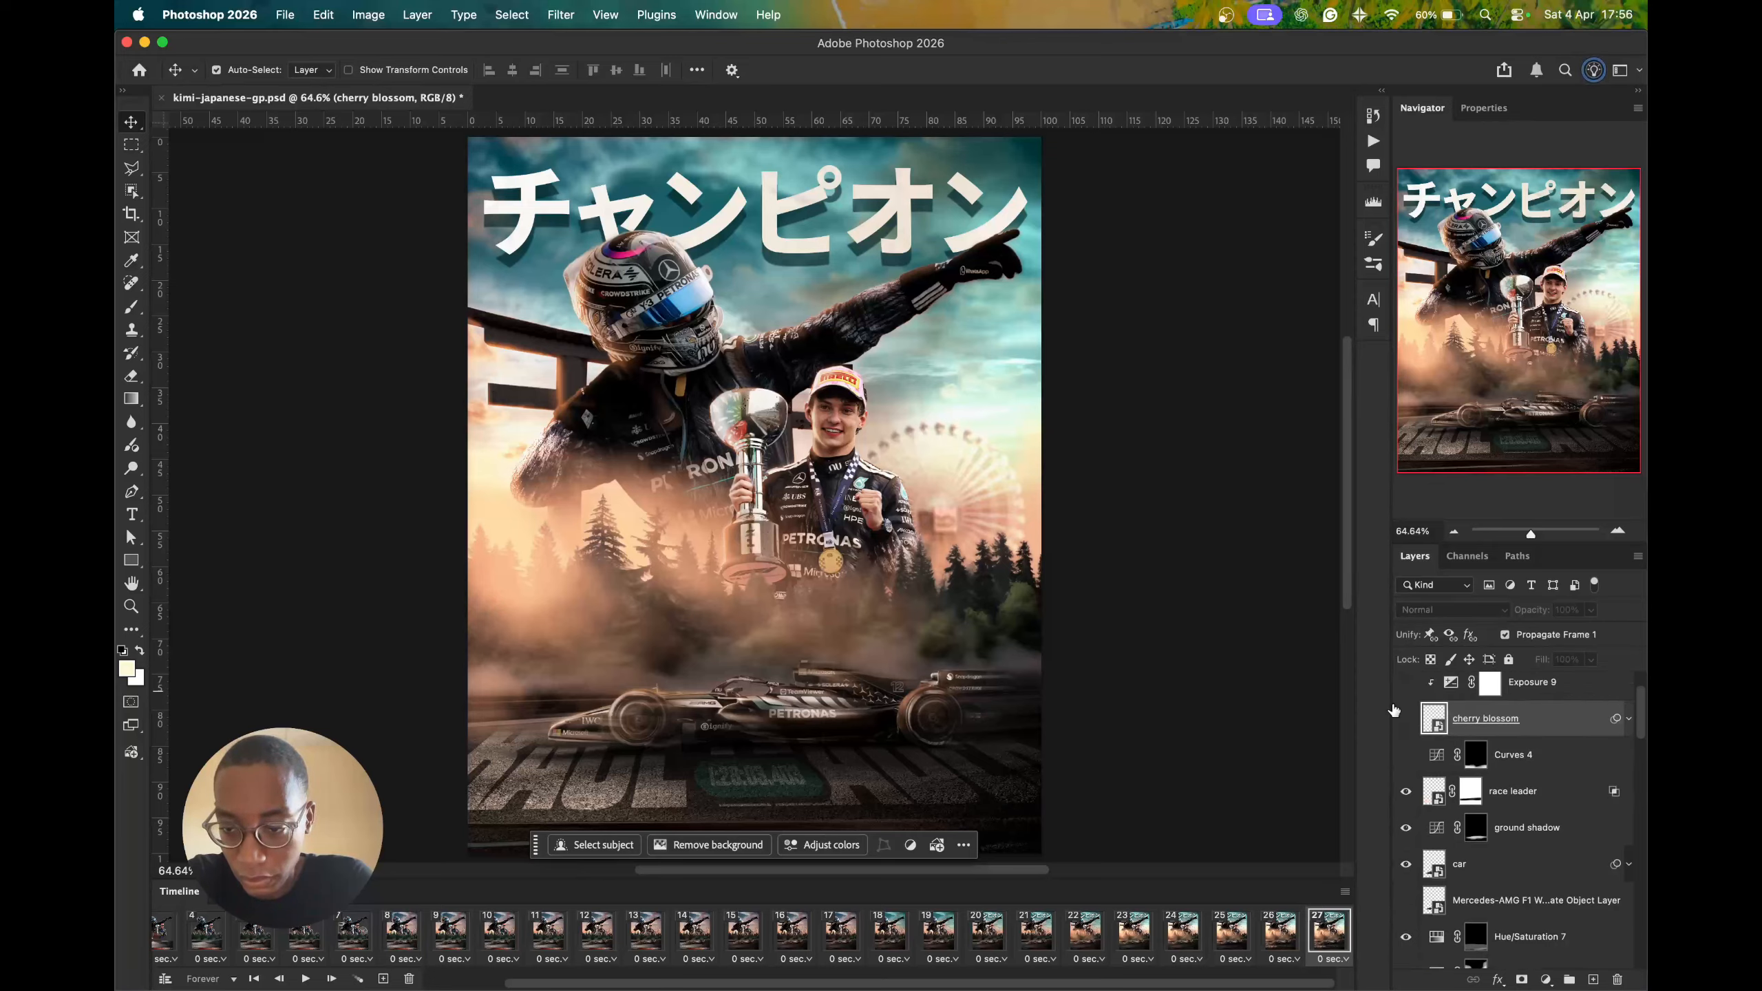
click(1409, 756)
scroll(1487, 733, up, 2)
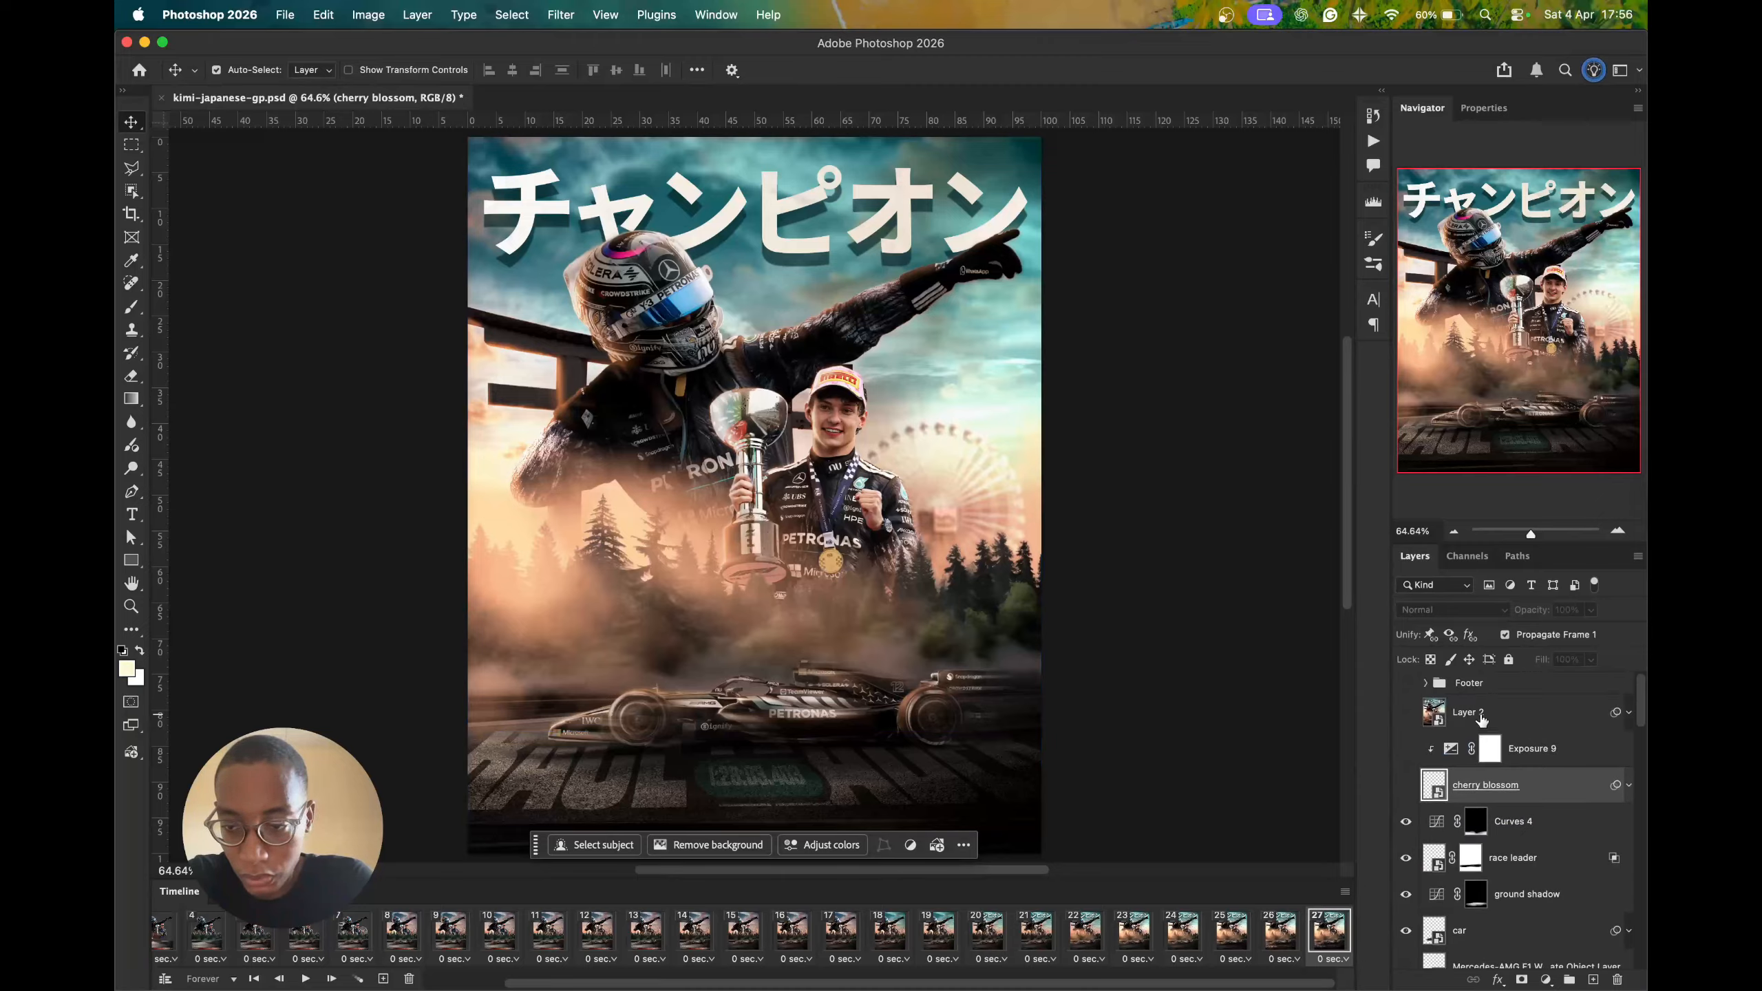
- Add a twenty-eighth frame and make the cherry blossom layer and its clipped Exposure 9 adjustment visible in it
click(383, 980)
click(1405, 786)
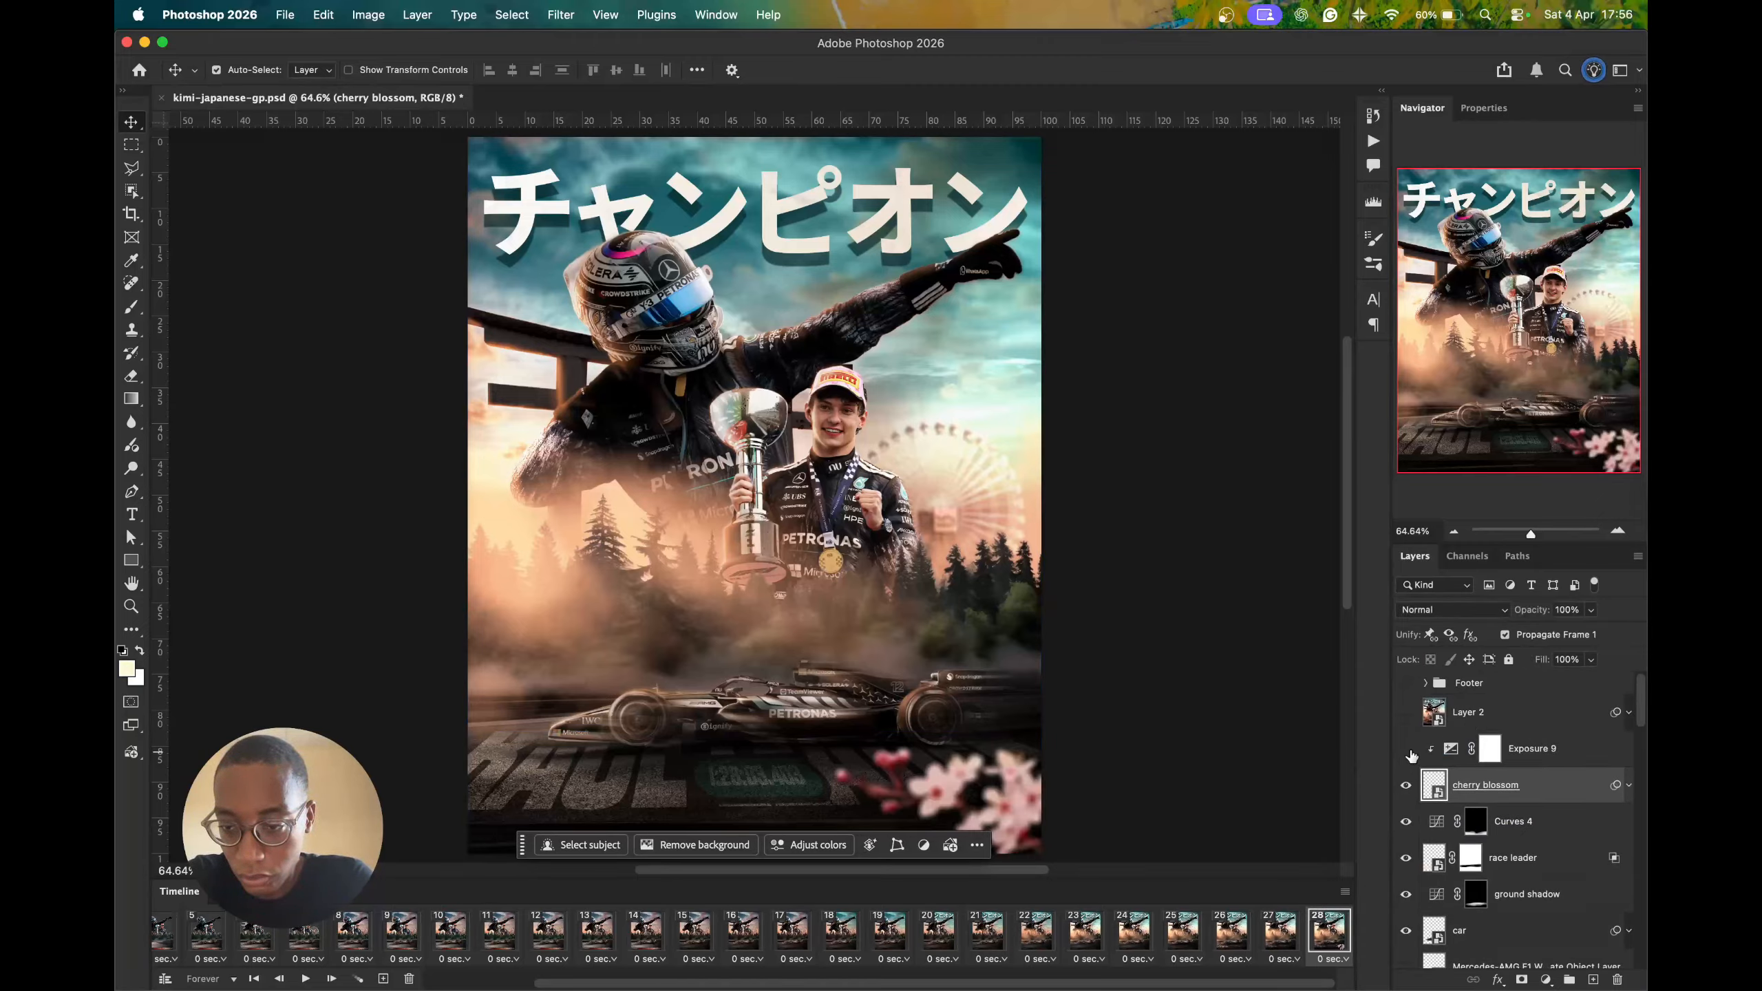
click(1405, 748)
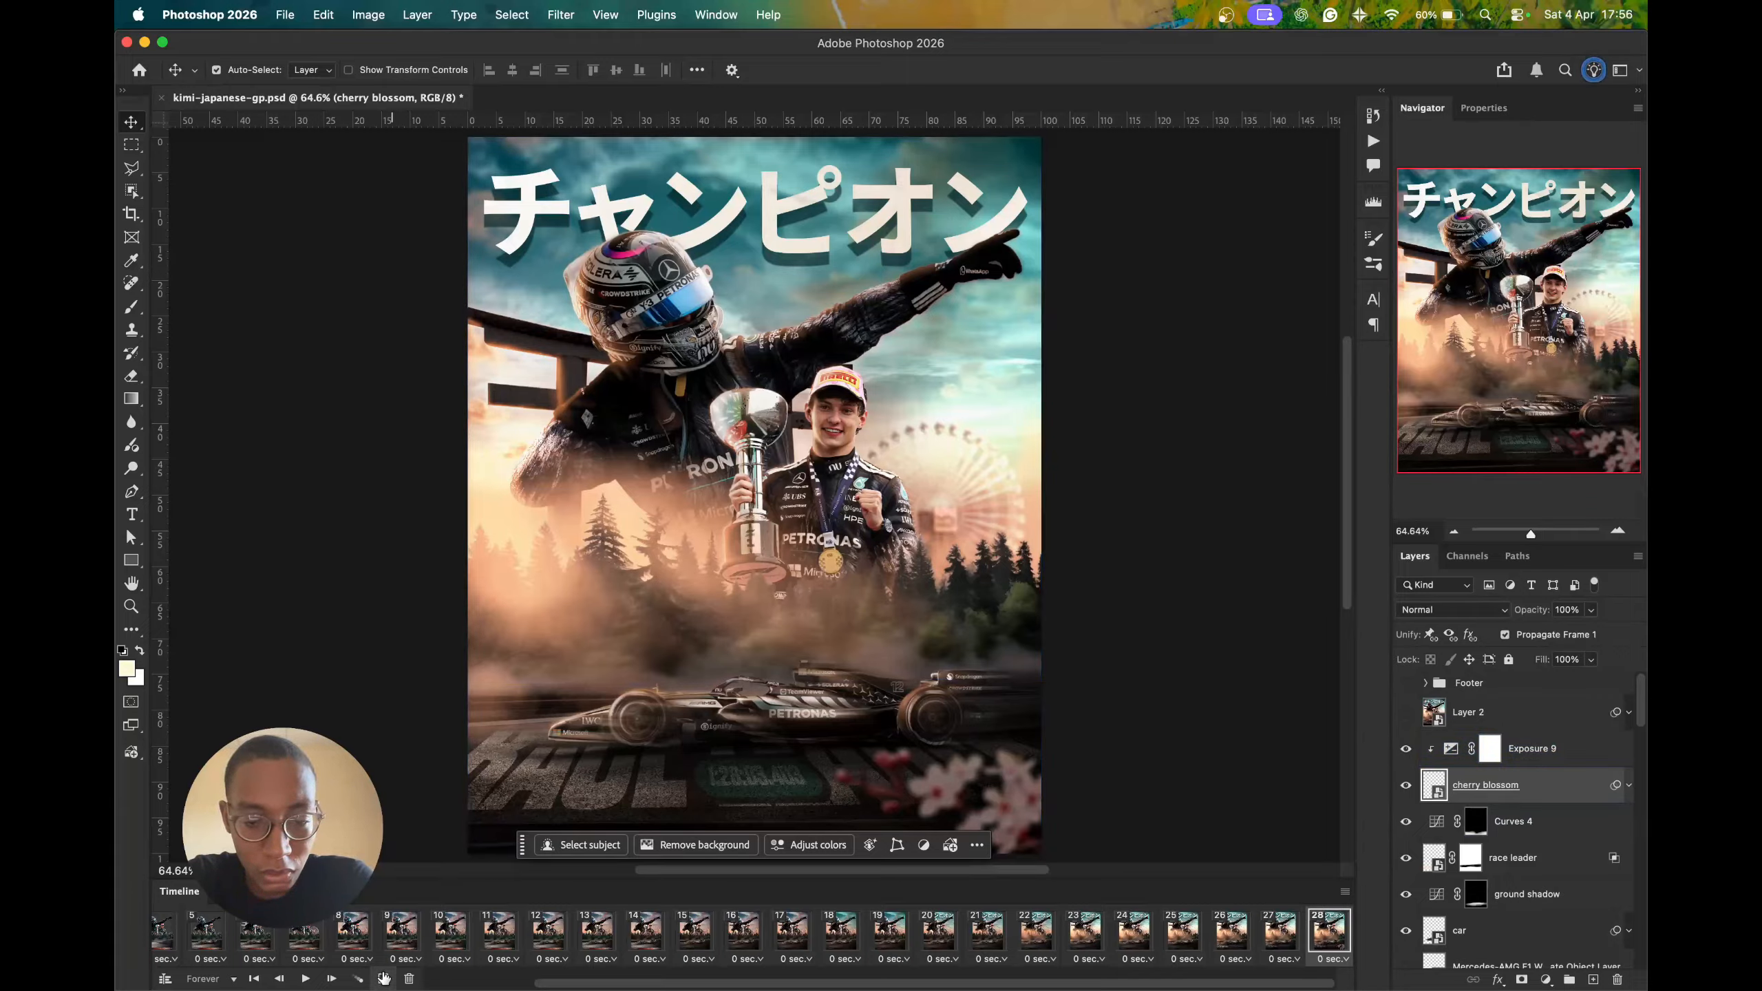
- Add a twenty-ninth frame with Layer 2 visible and a thirtieth frame with the Footer group visible
click(382, 977)
click(1406, 713)
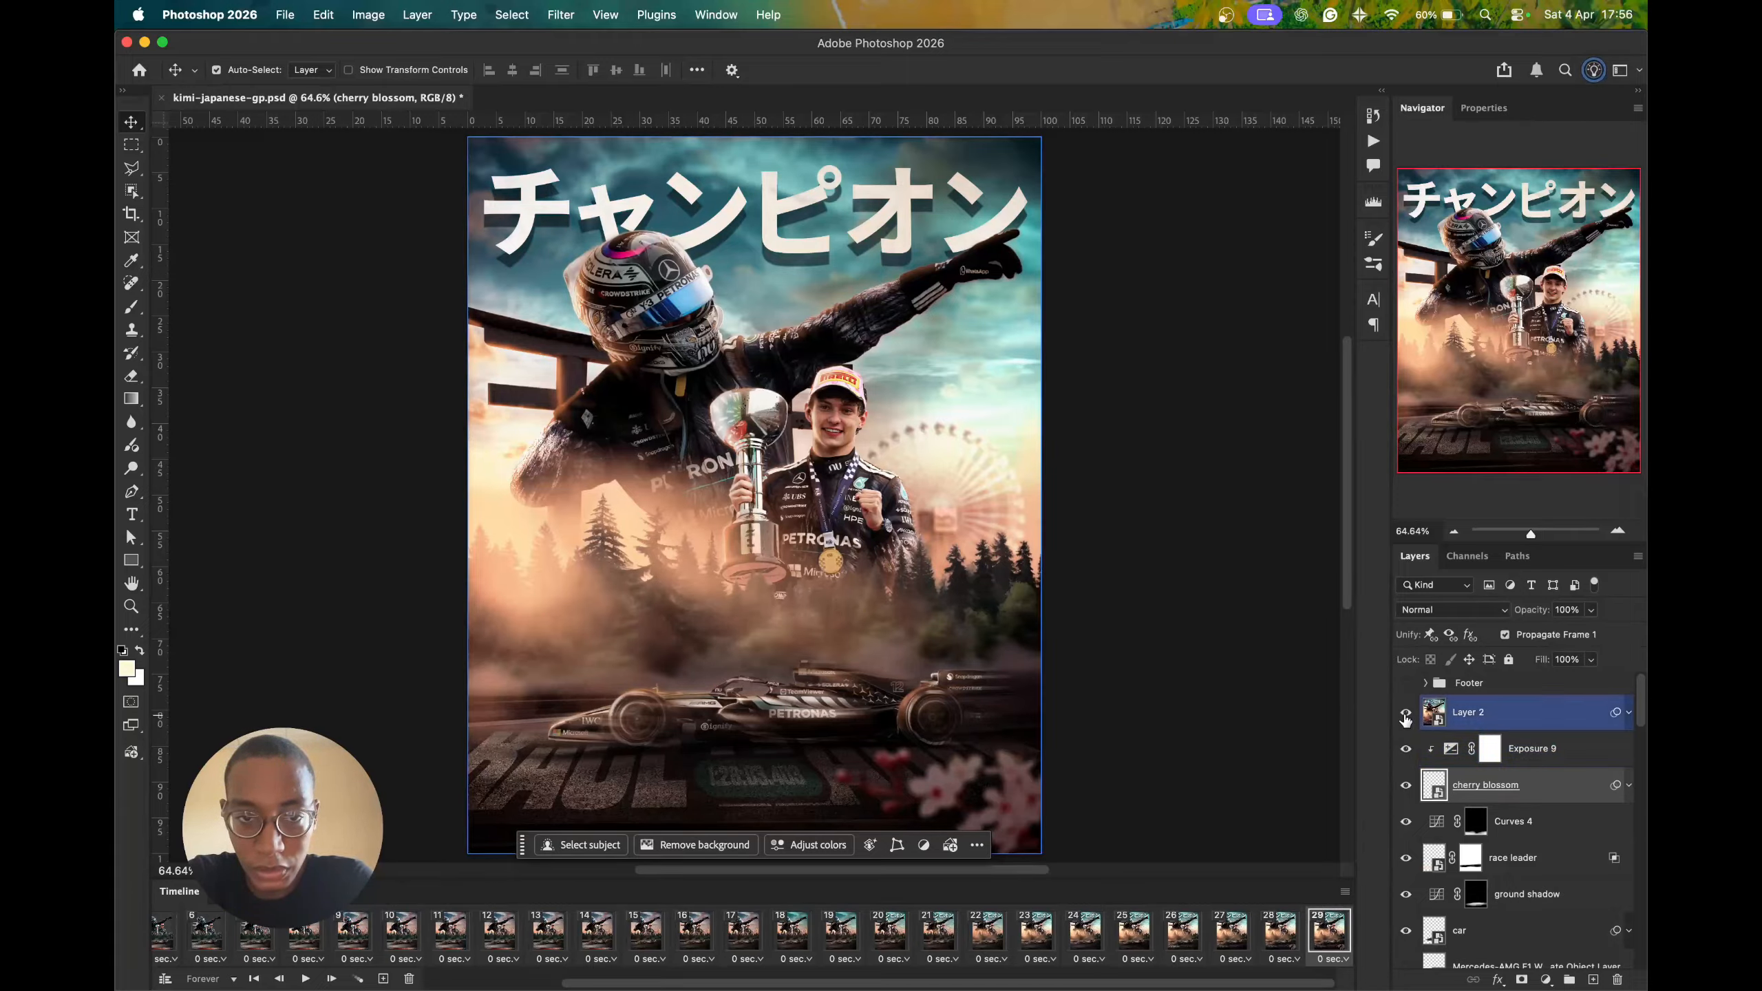
click(386, 978)
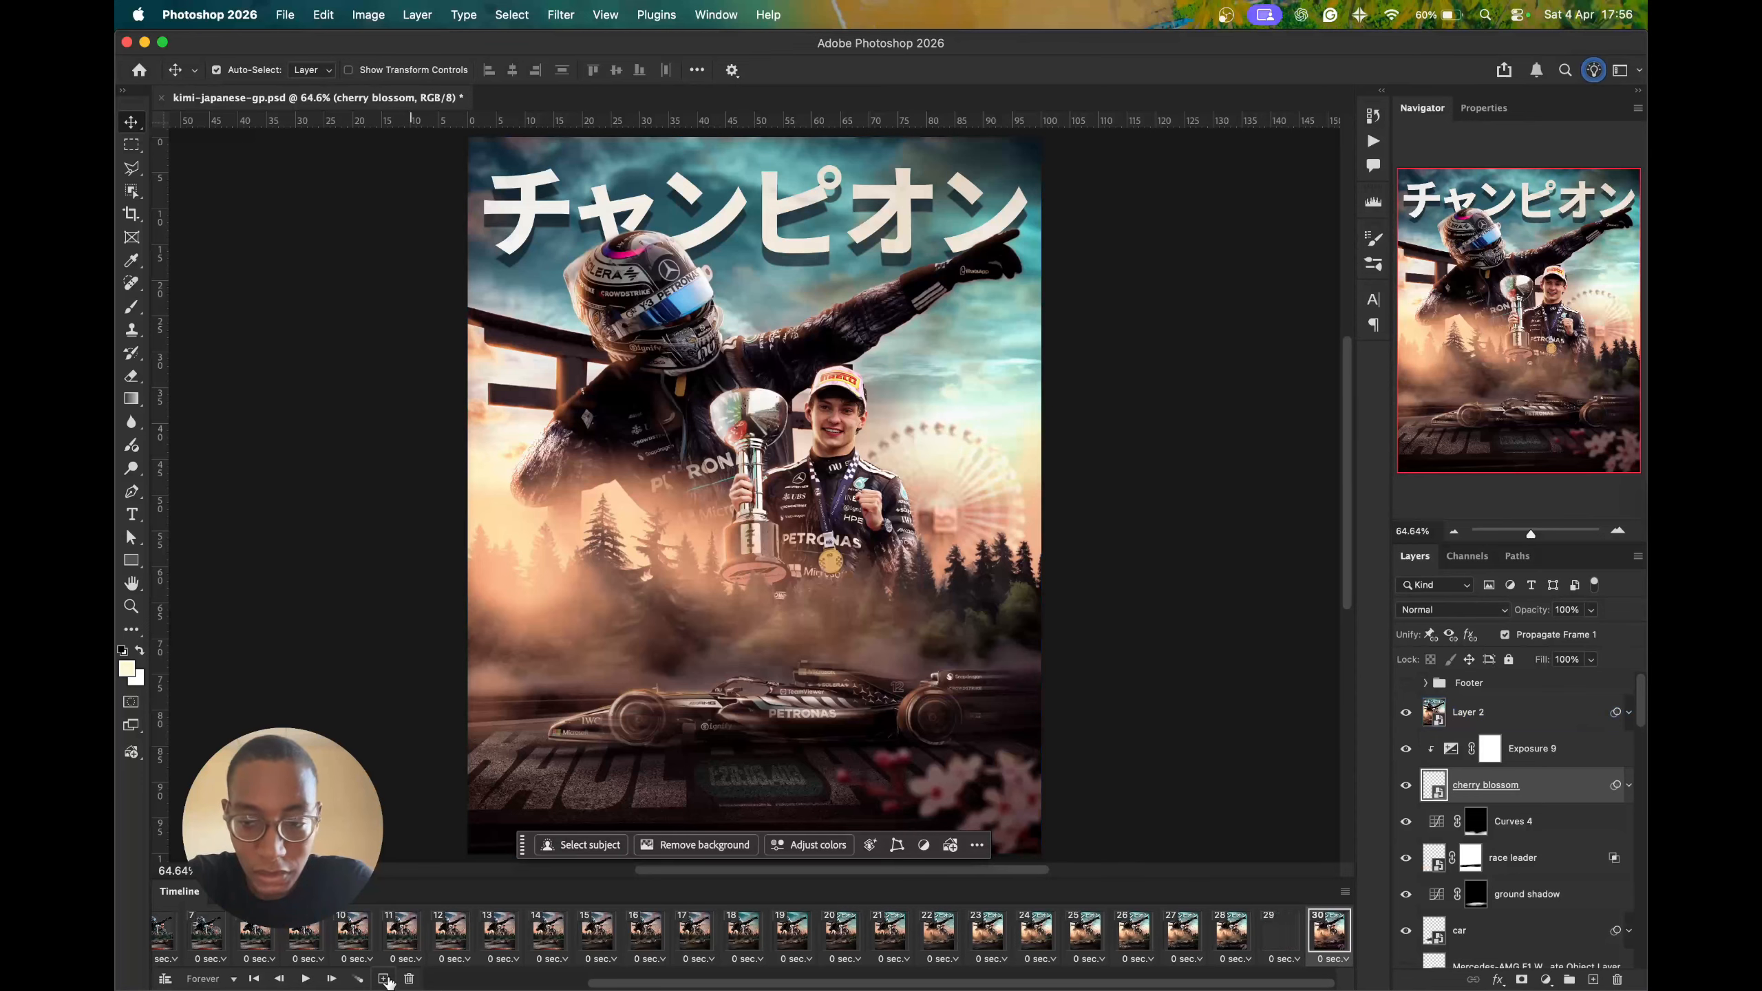
click(1406, 683)
click(985, 732)
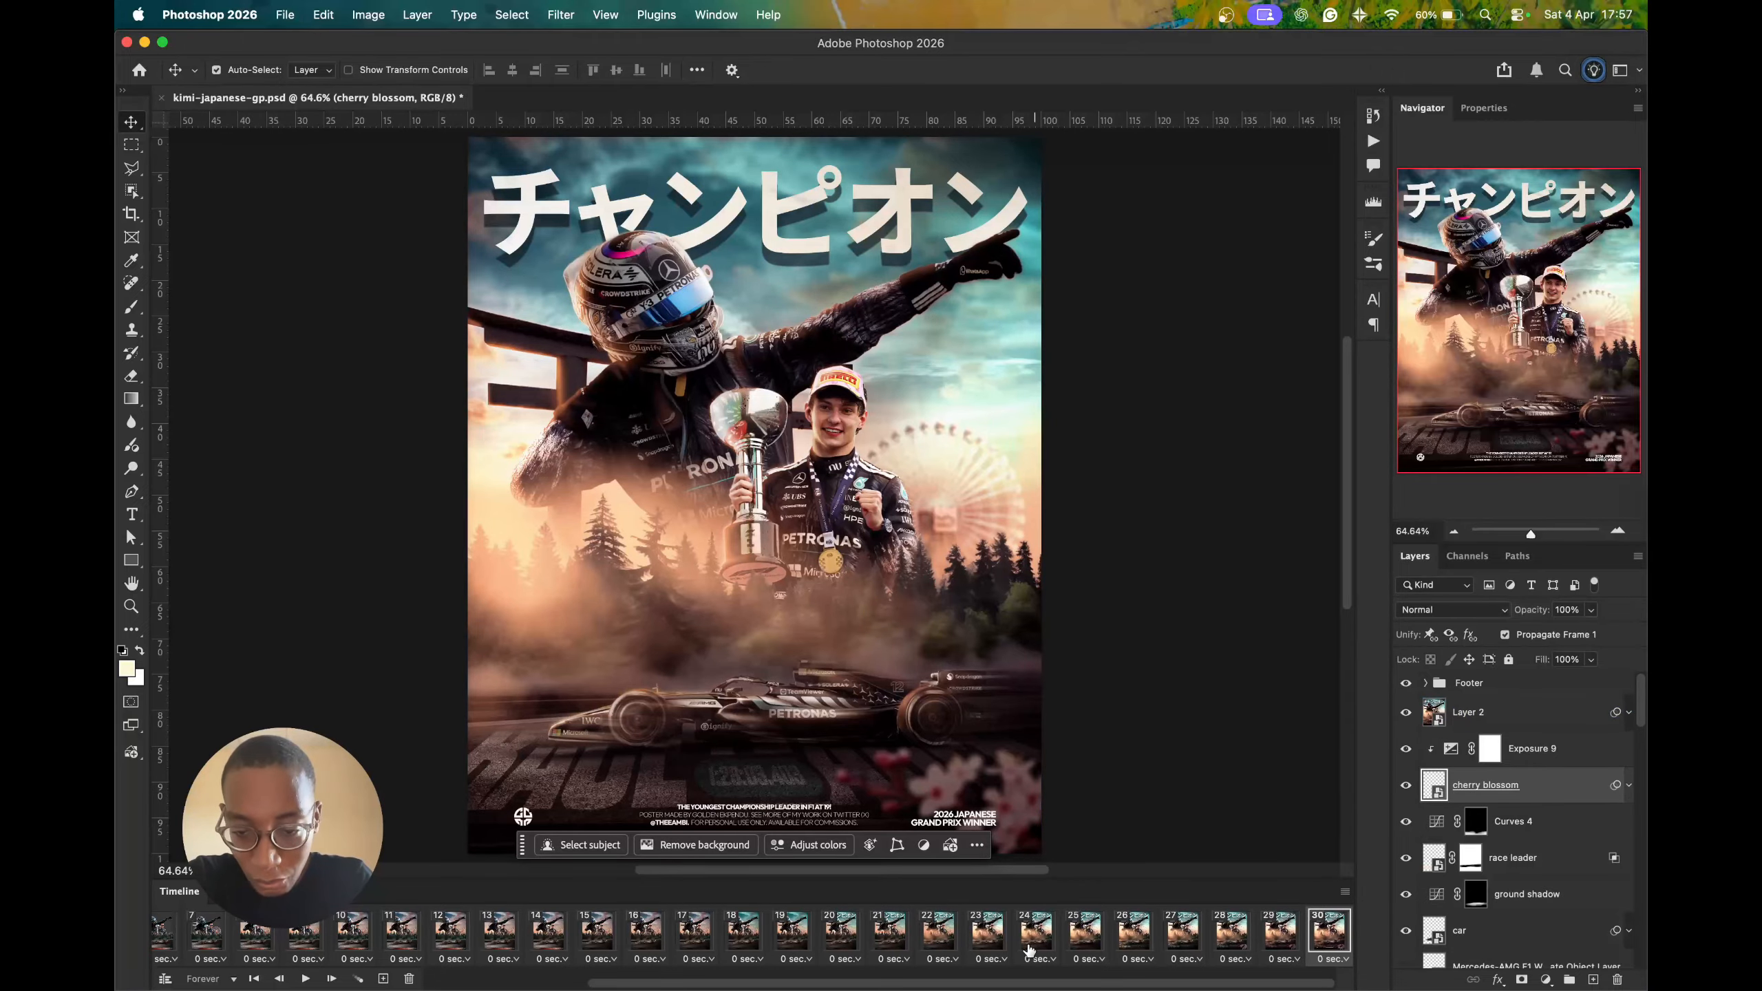
- Play the finished frame animation from frame 1 to review the layer reveal, and stop the playback
scroll(1026, 945, left, 5)
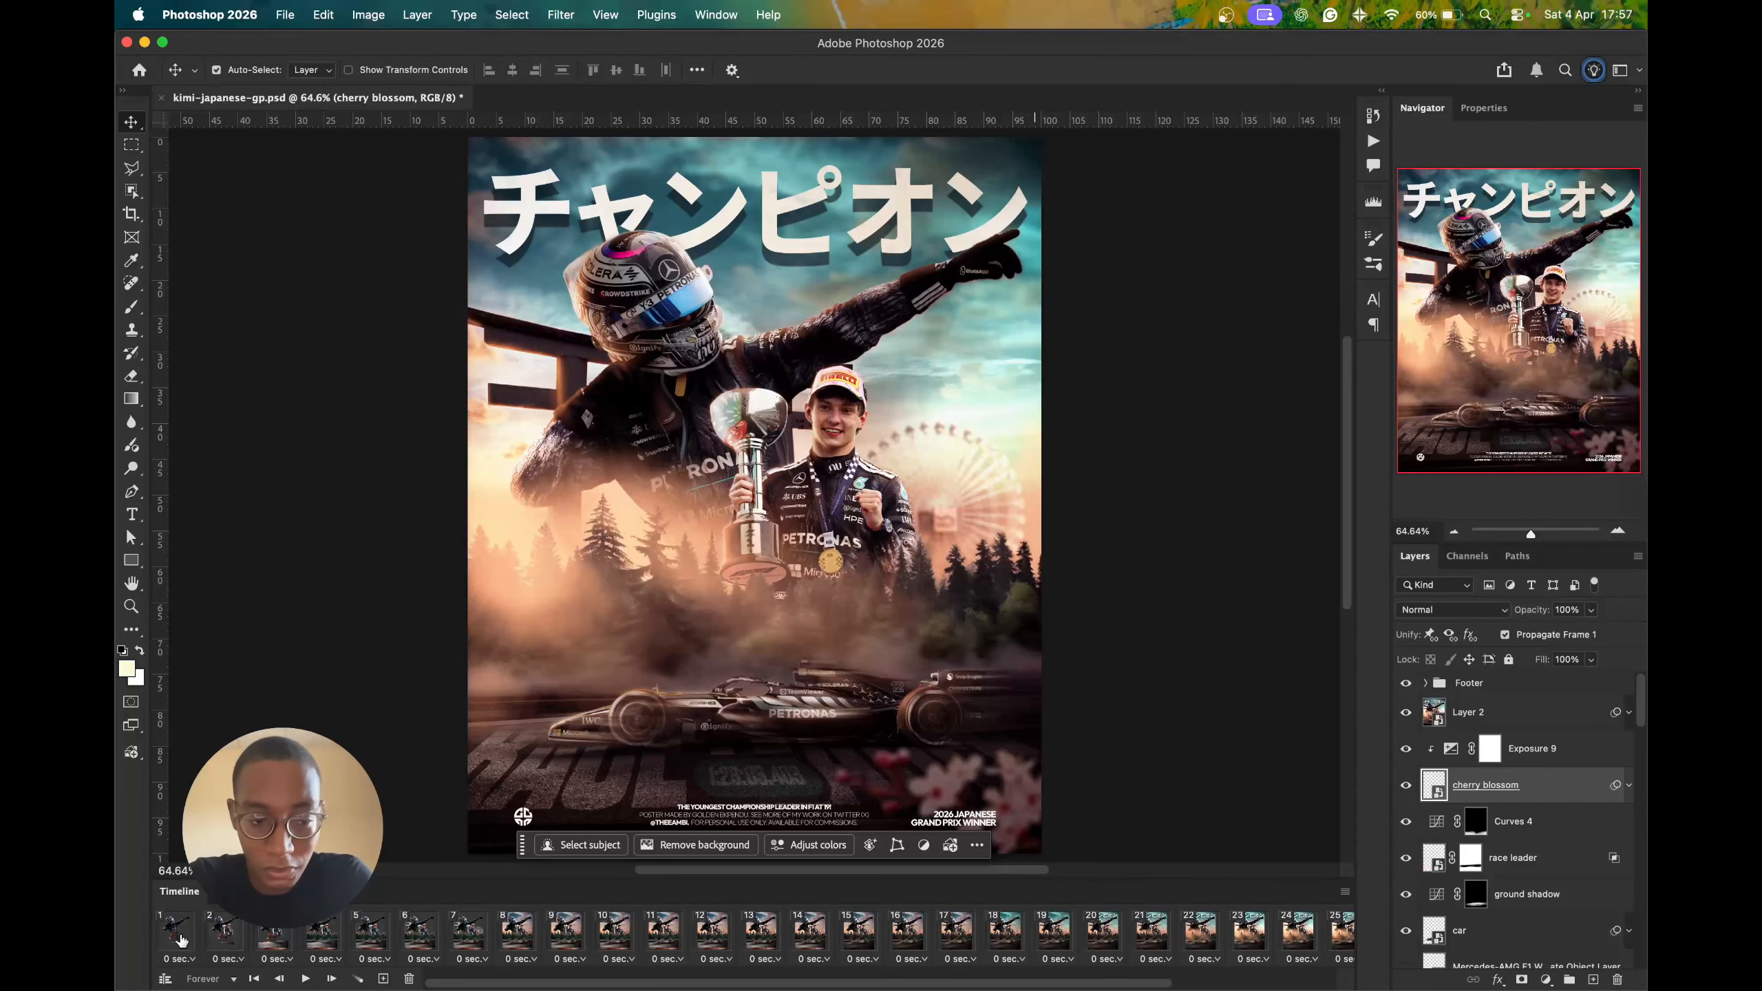
scroll(445, 939, right, 5)
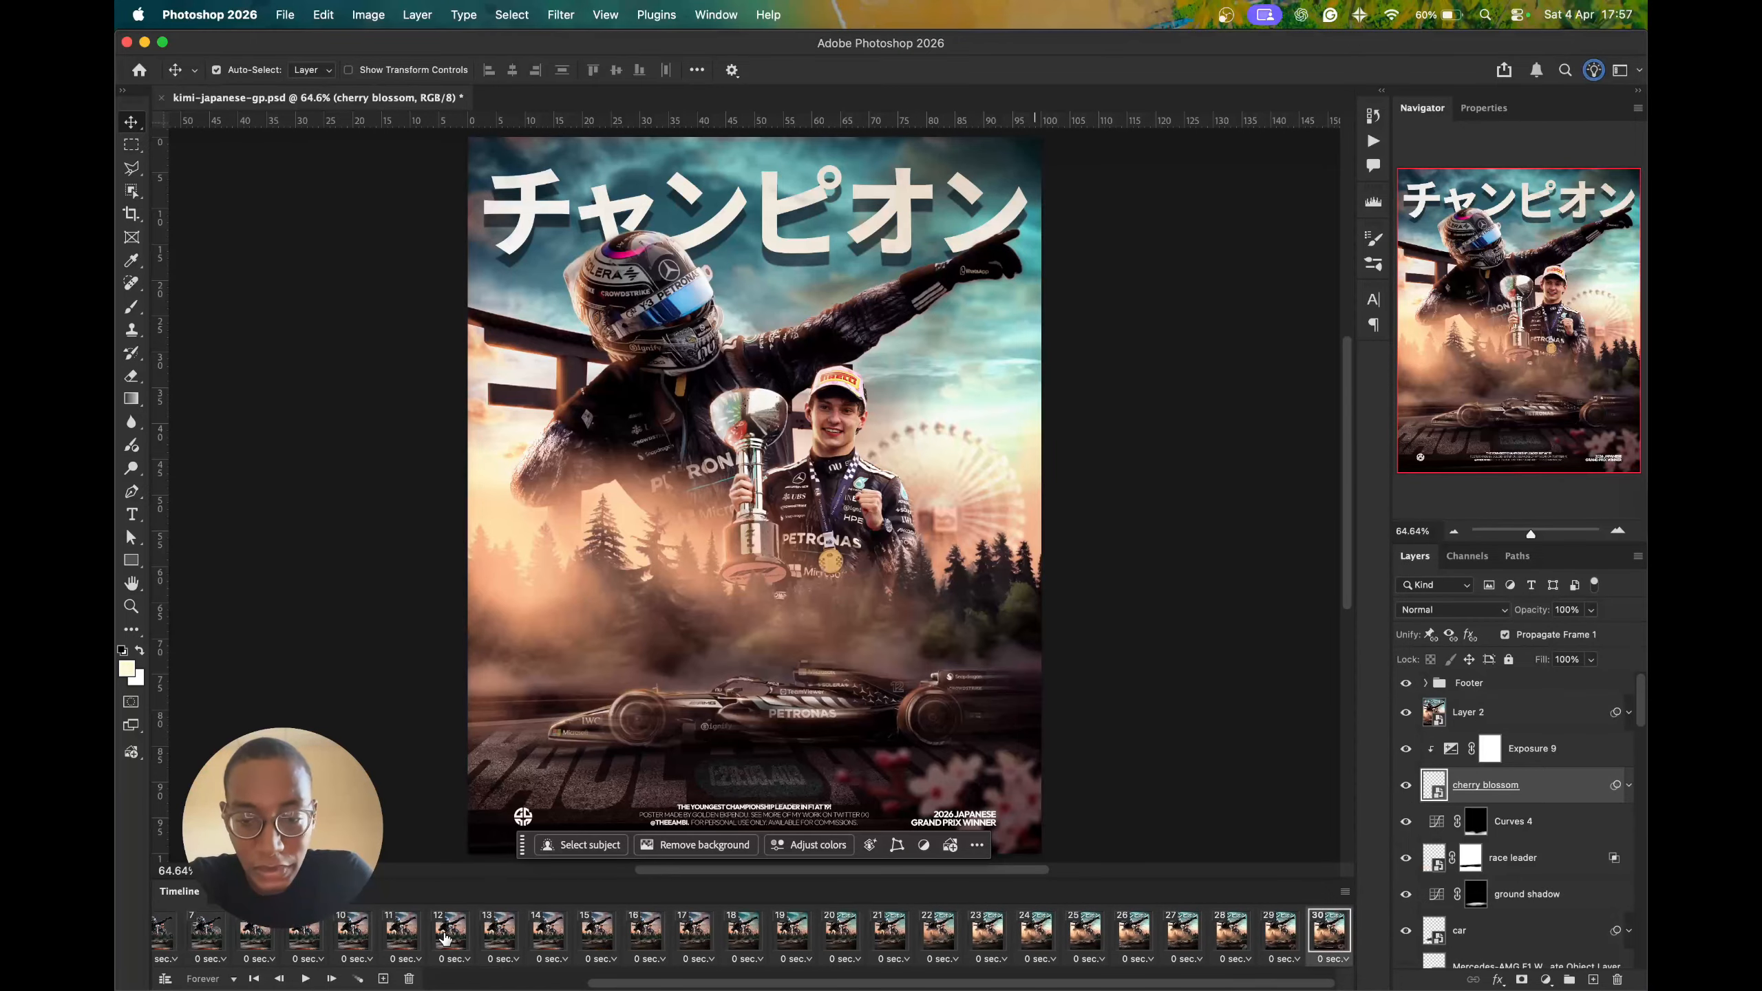
scroll(445, 939, left, 5)
click(169, 939)
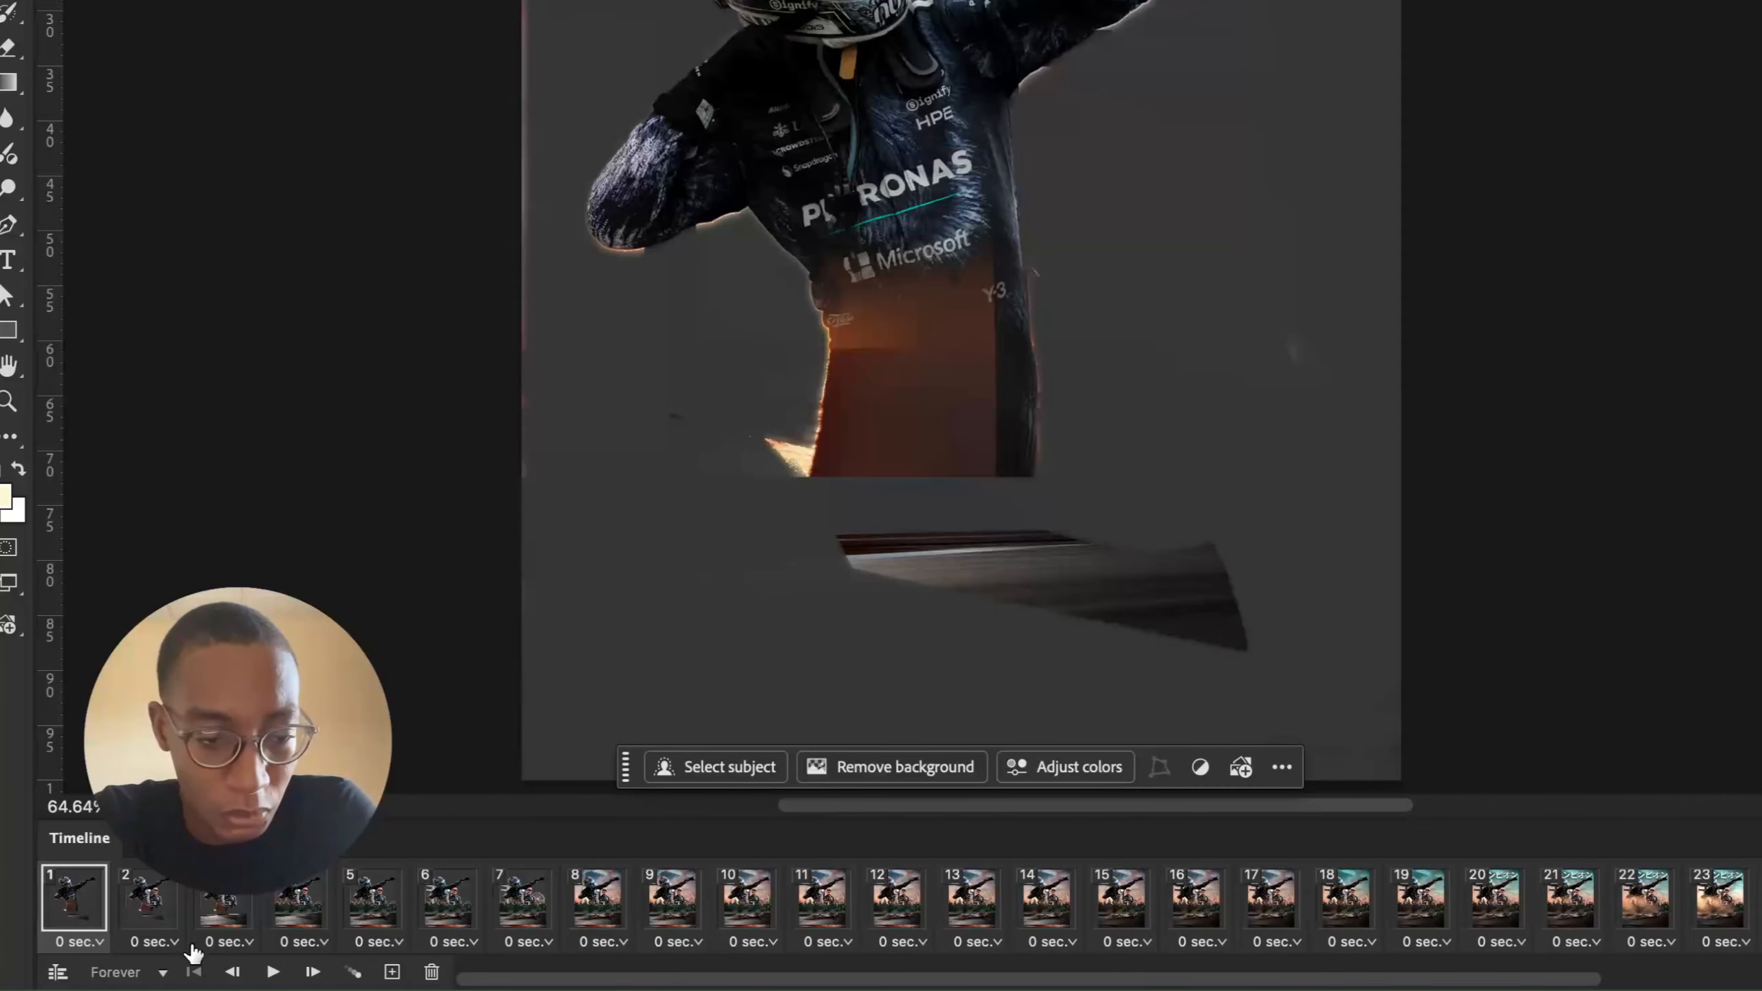
click(272, 973)
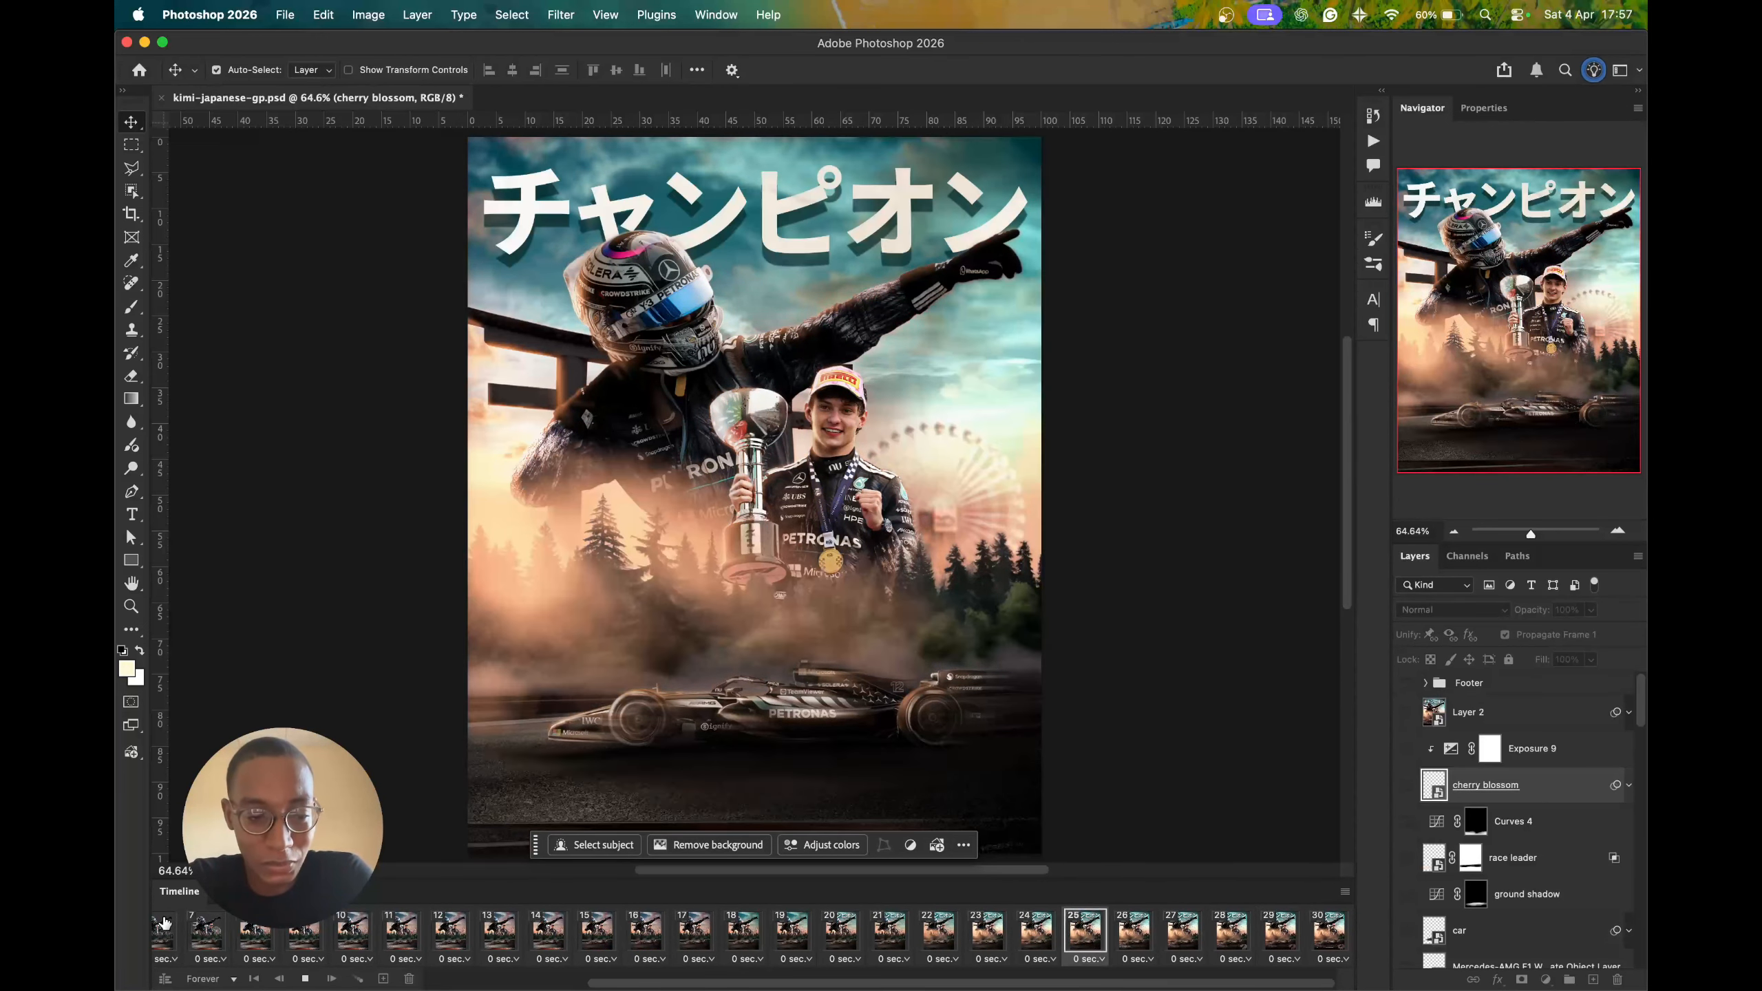
key(space)
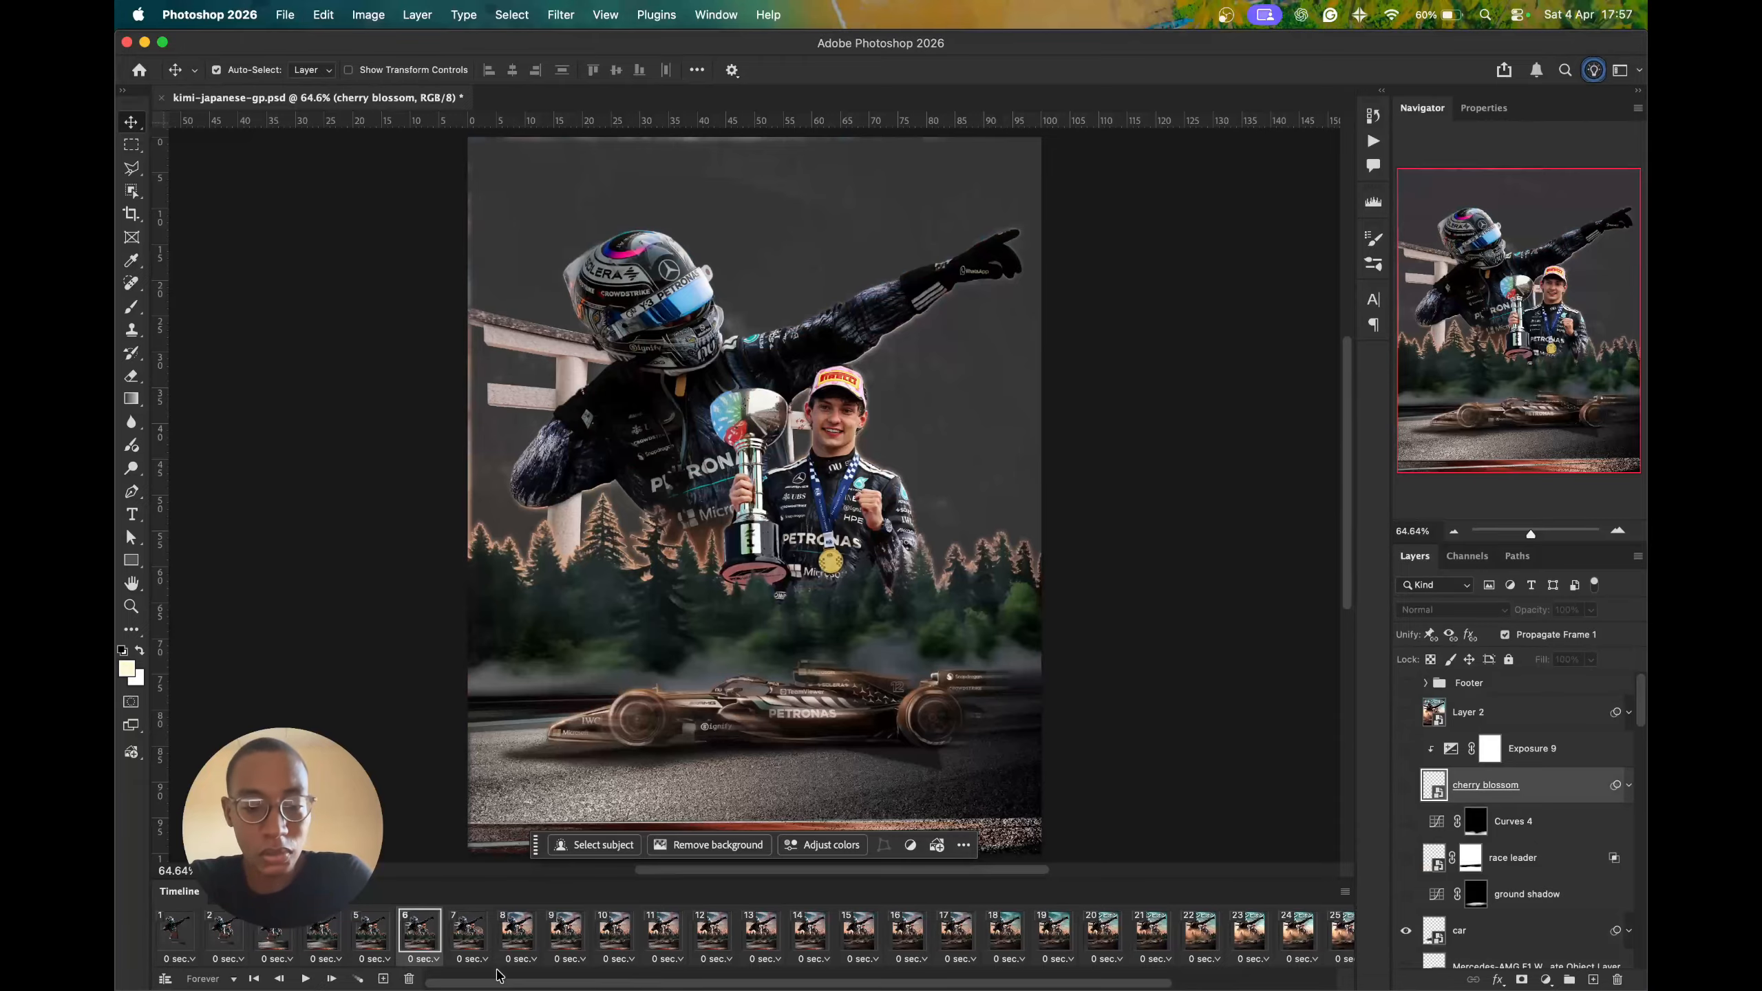
- Select frame 30, the complete poster, and save the document
scroll(915, 934, right, 5)
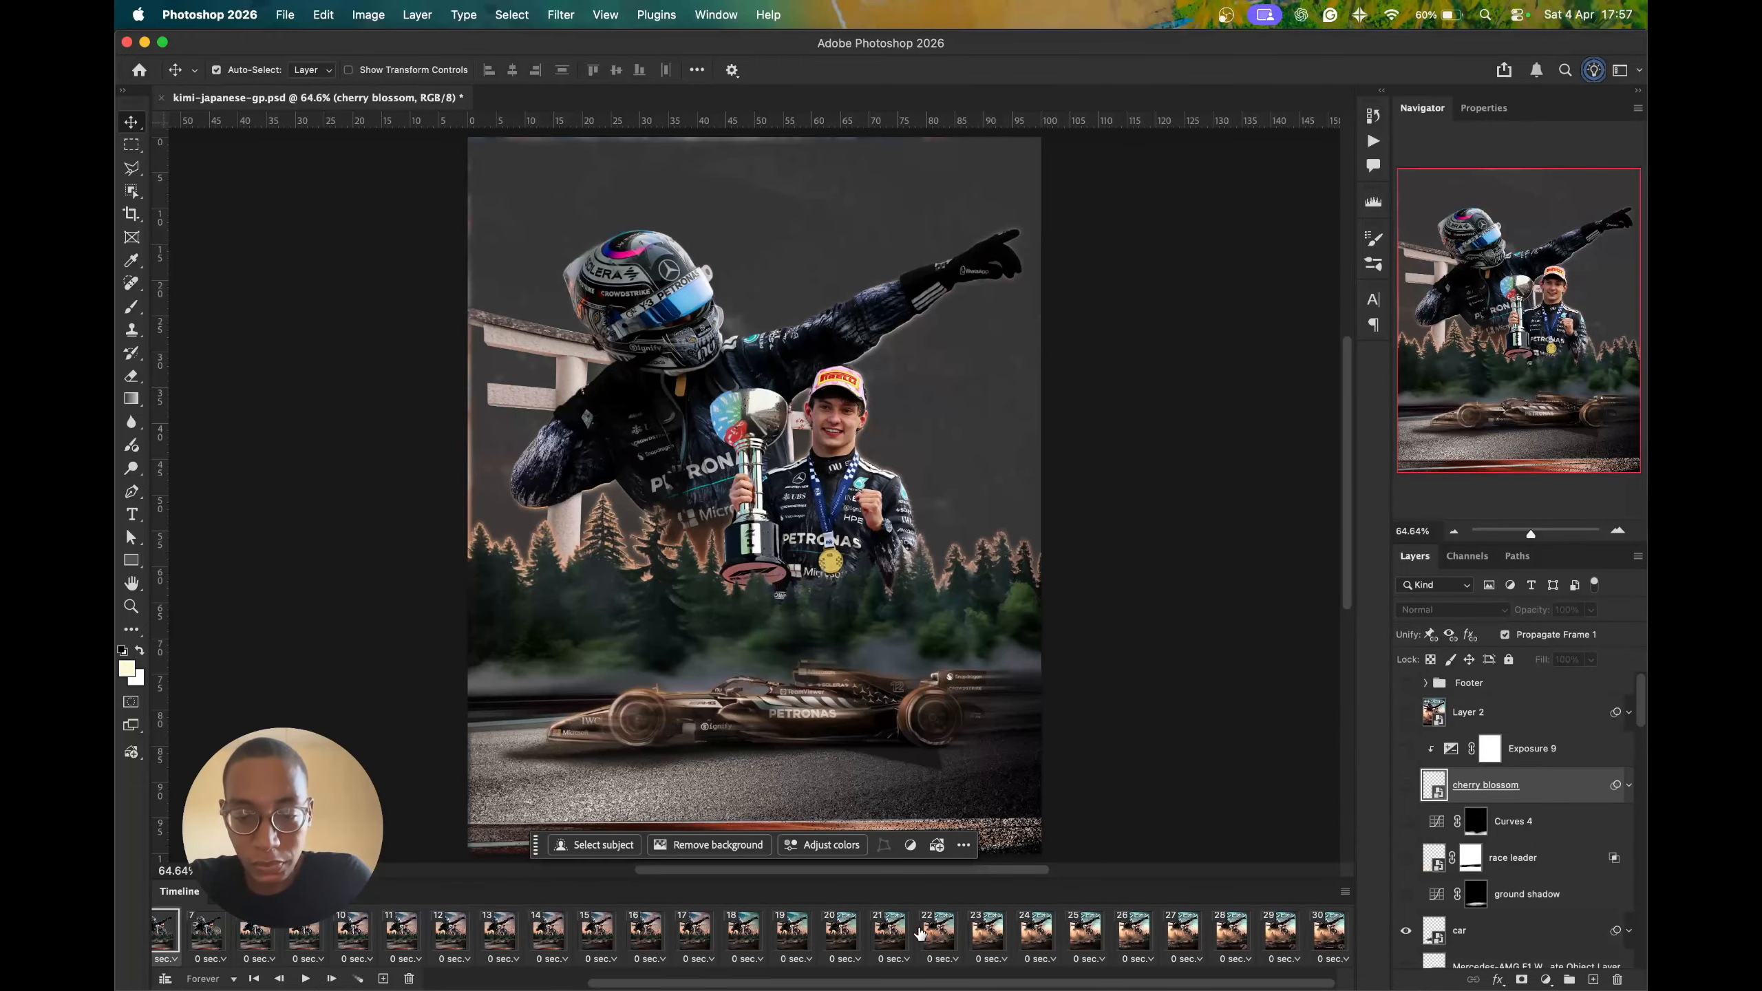
click(1340, 934)
scroll(953, 956, left, 5)
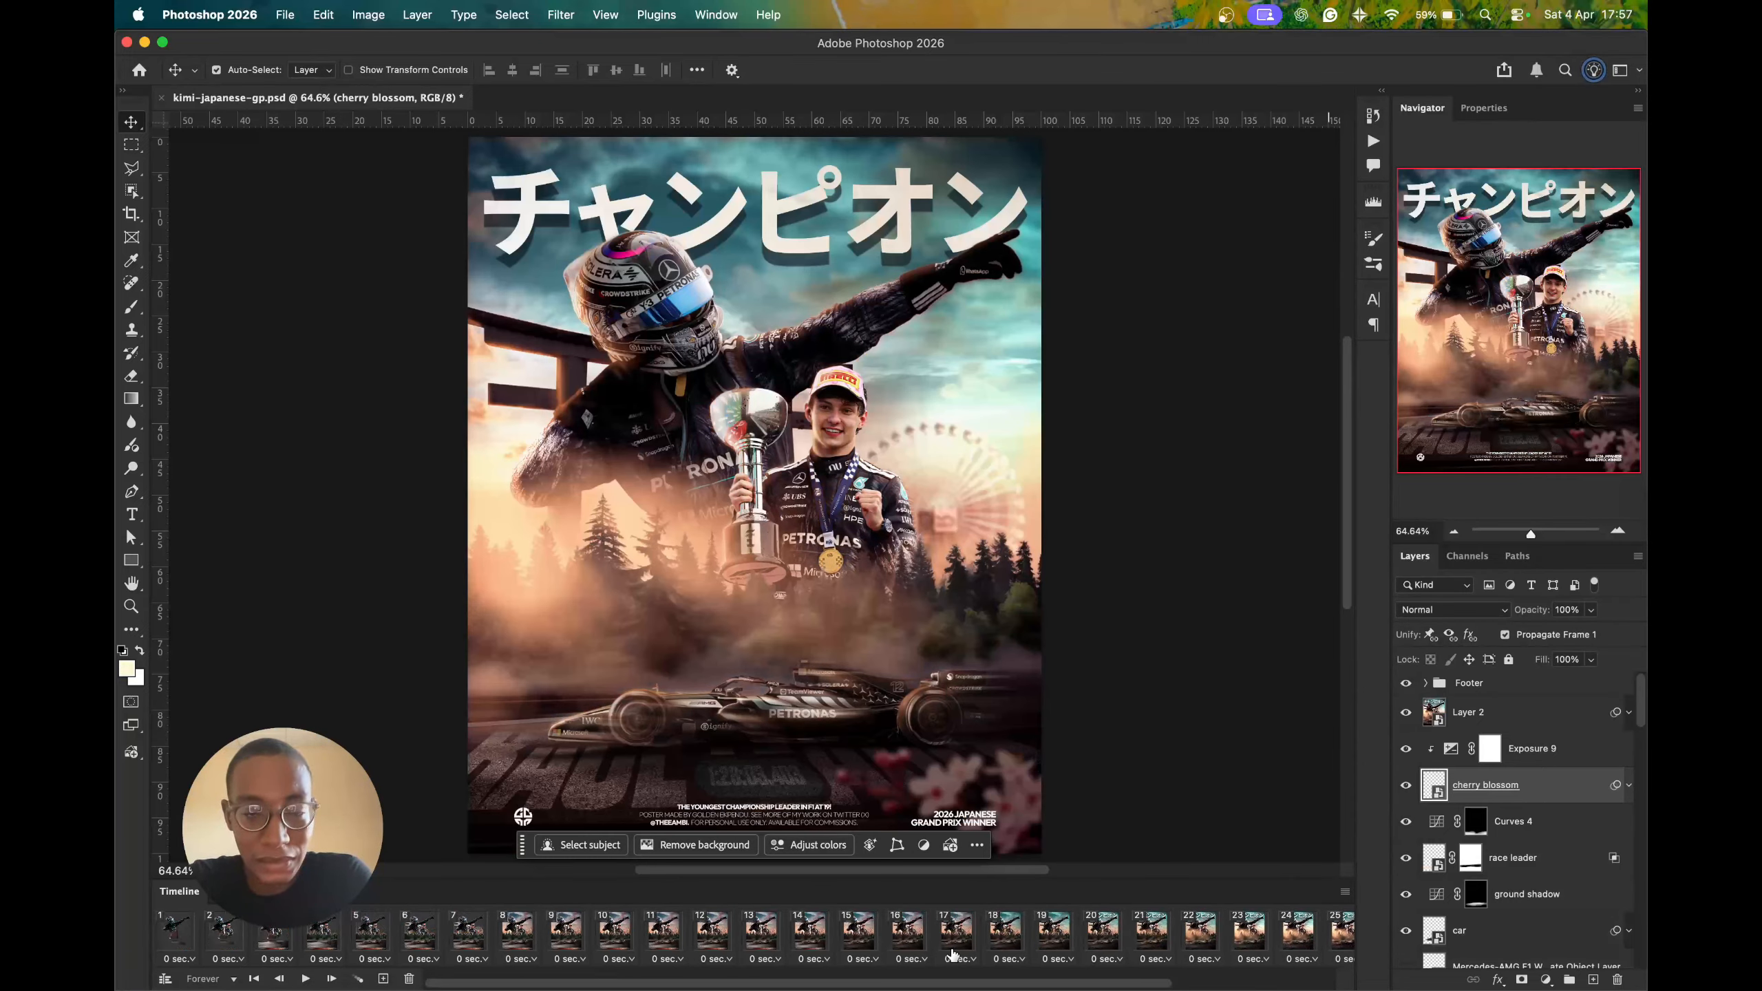
key(super+s)
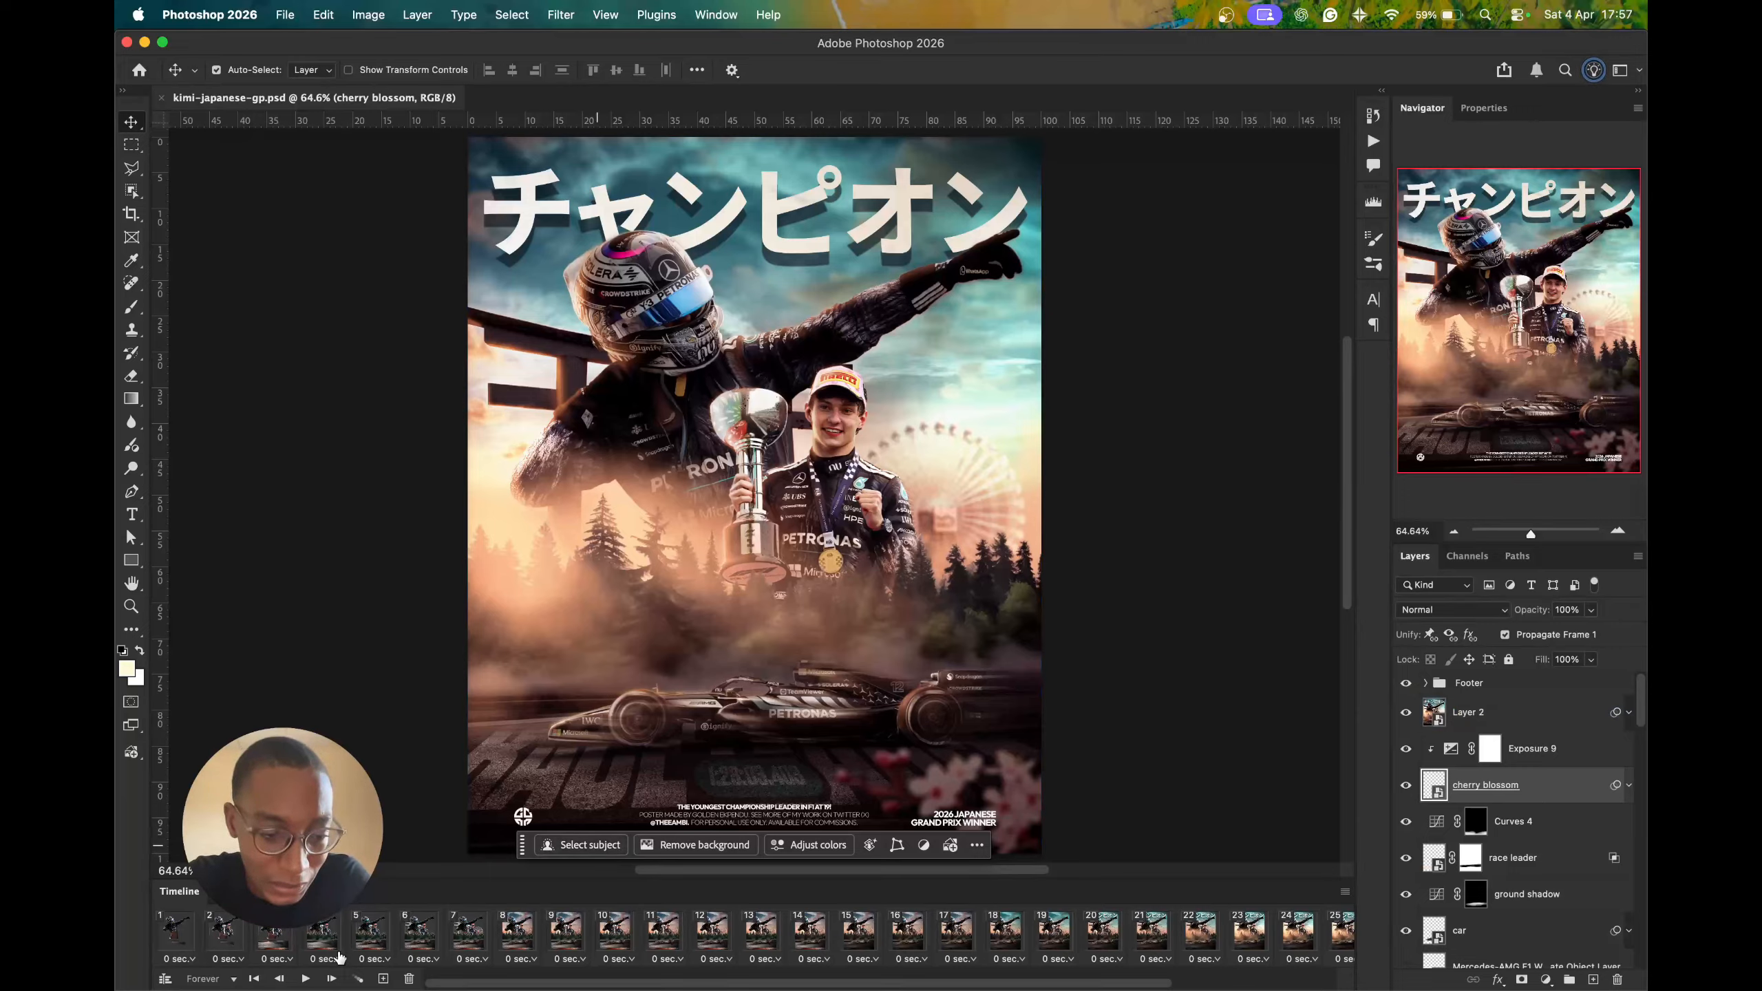
- Compare frame 1 with frame 30, leaving frame 30 selected, and save the document again
click(159, 941)
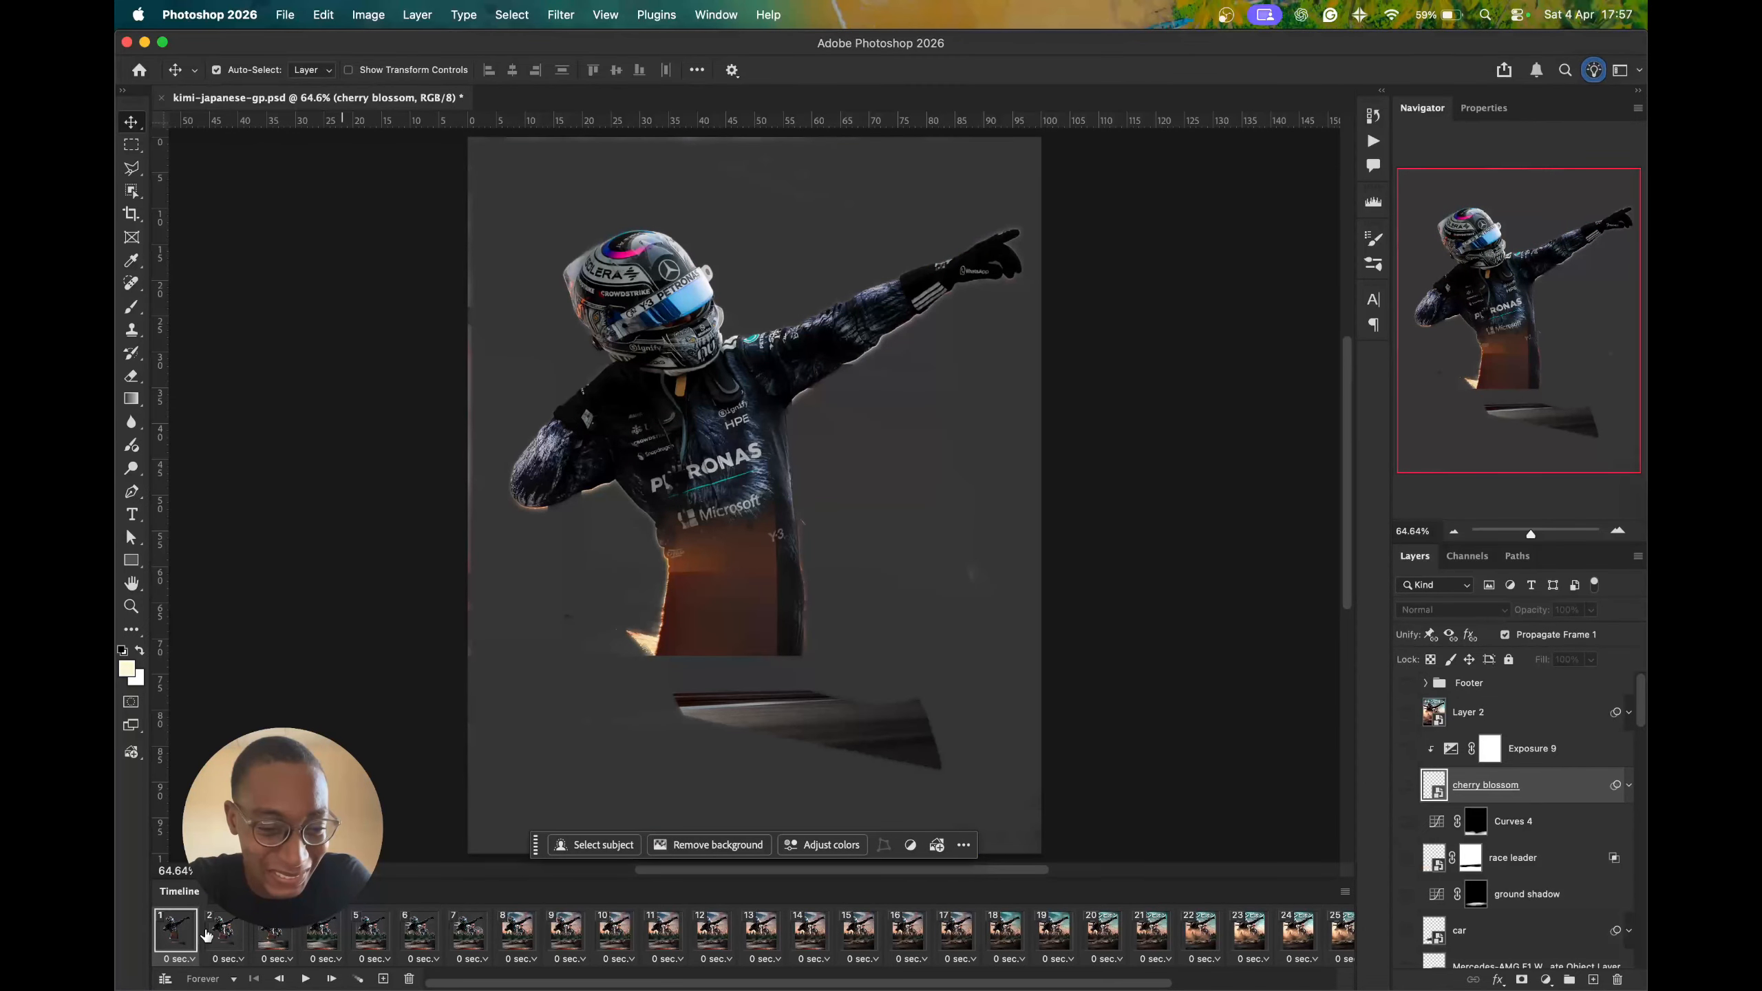
scroll(206, 936, right, 5)
click(1323, 937)
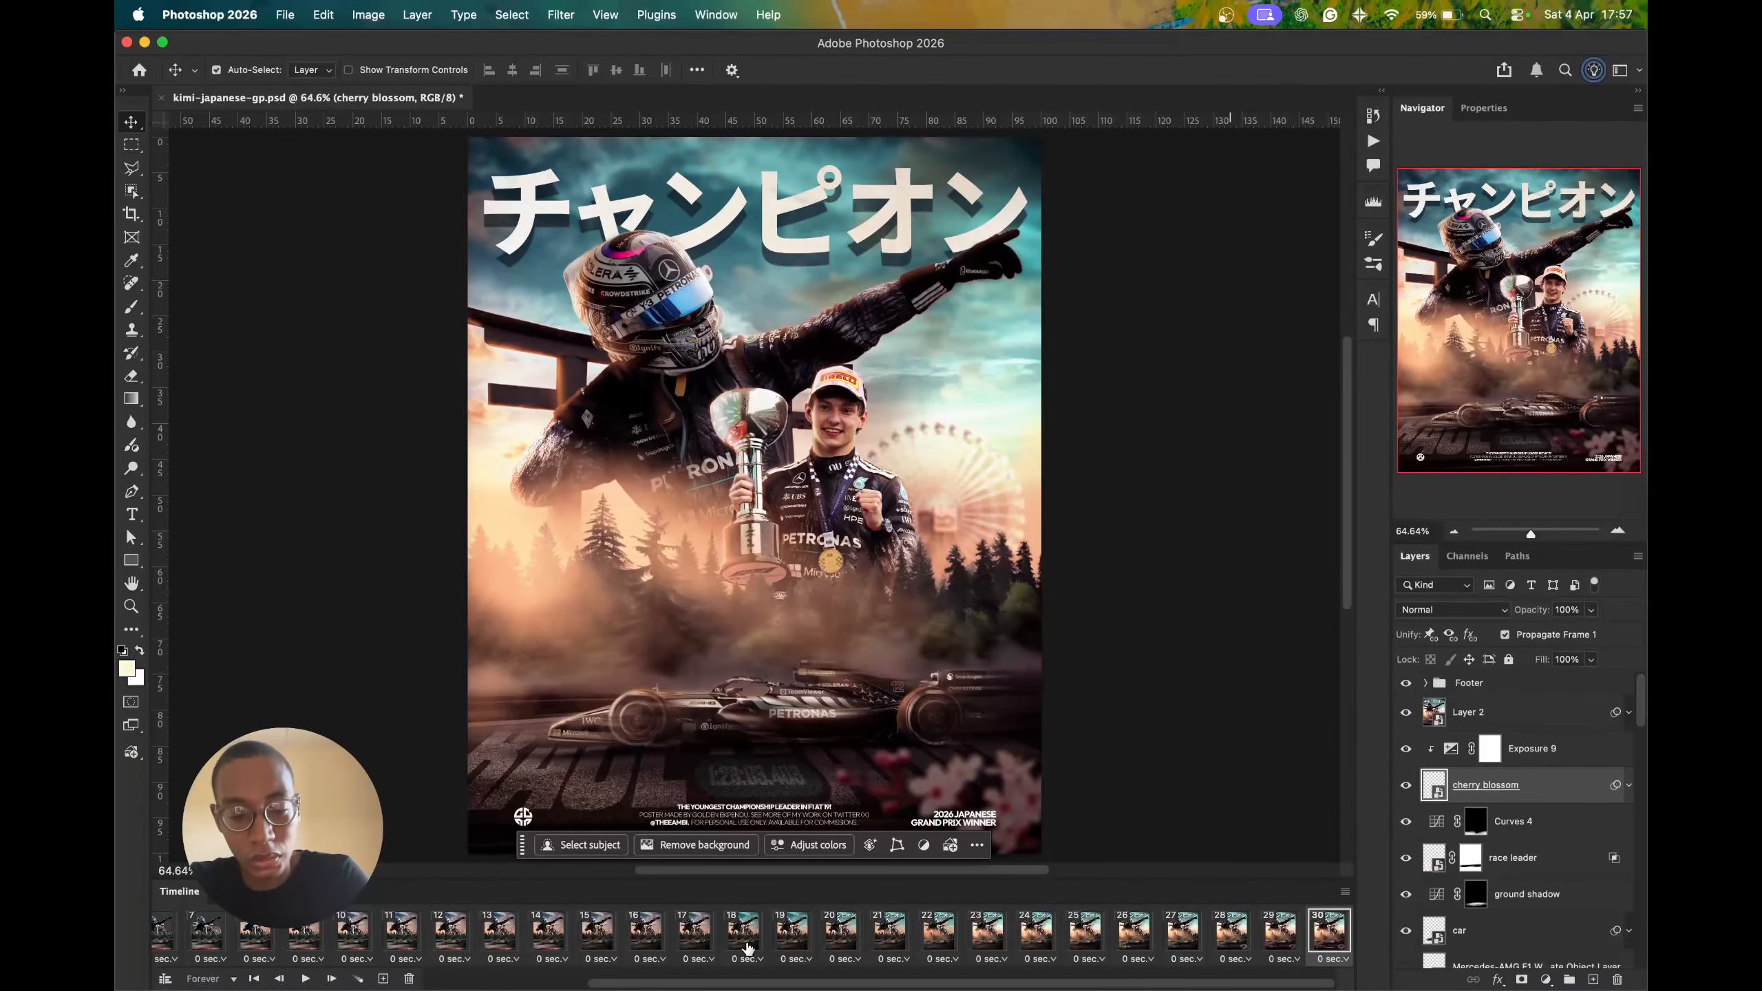
key(super+s)
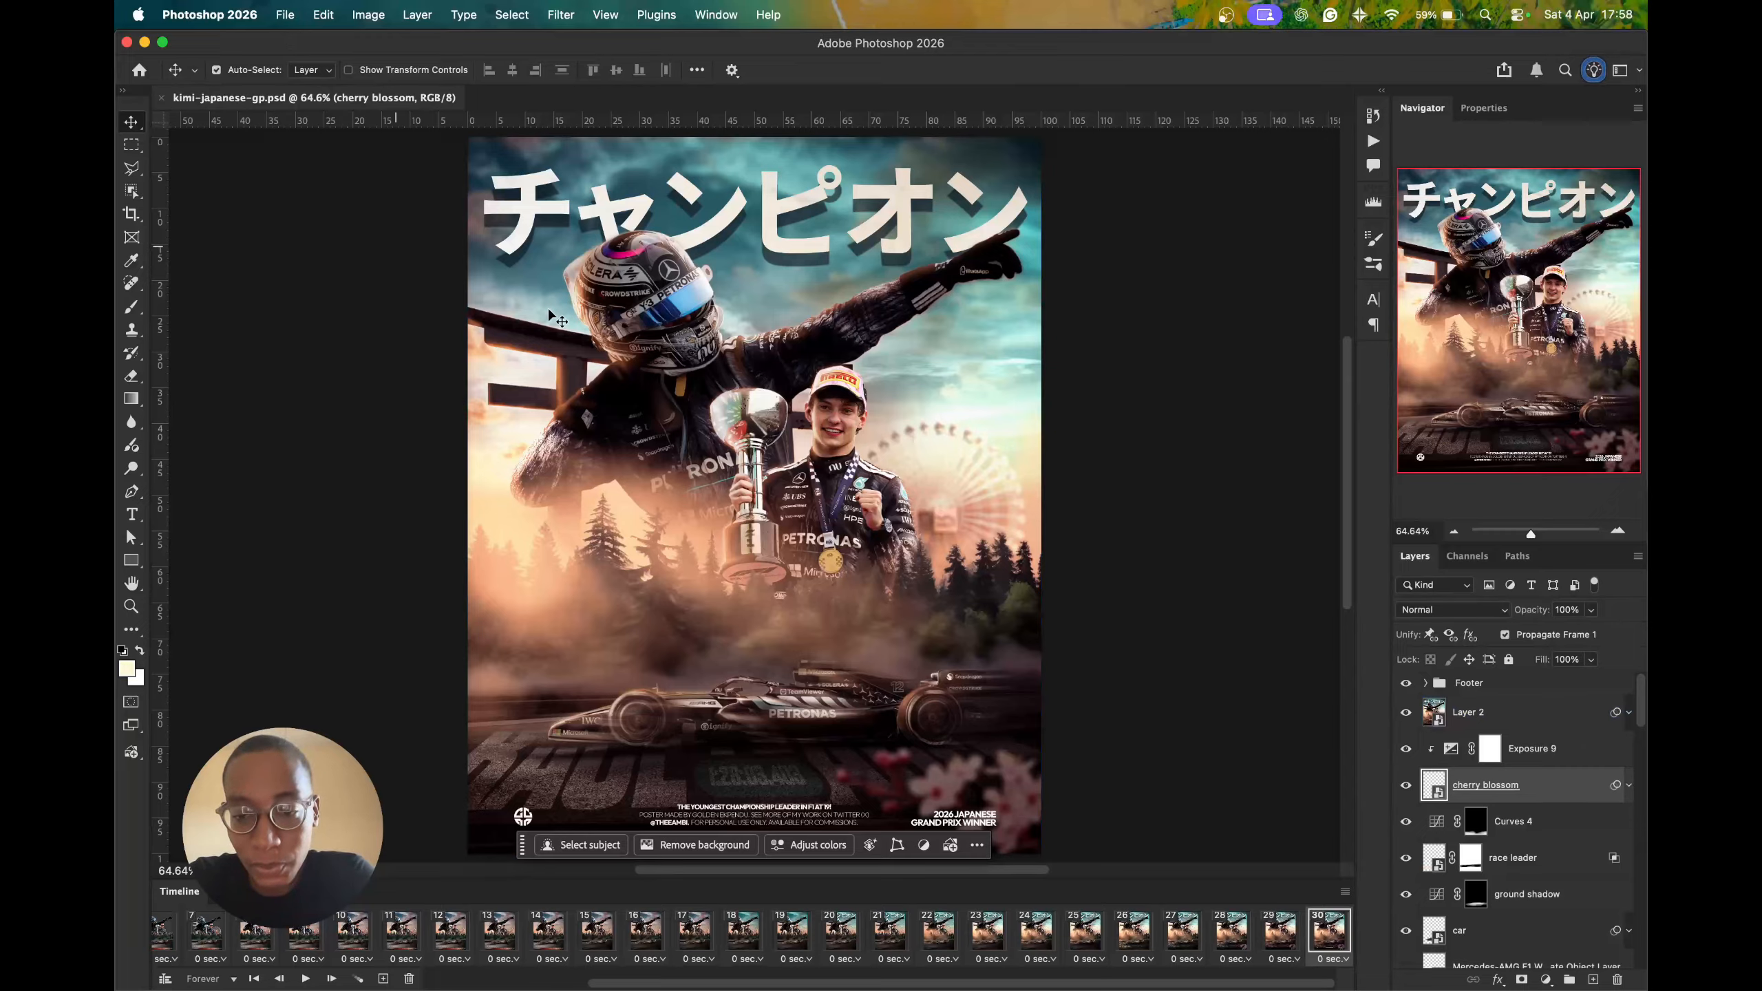
click(1345, 892)
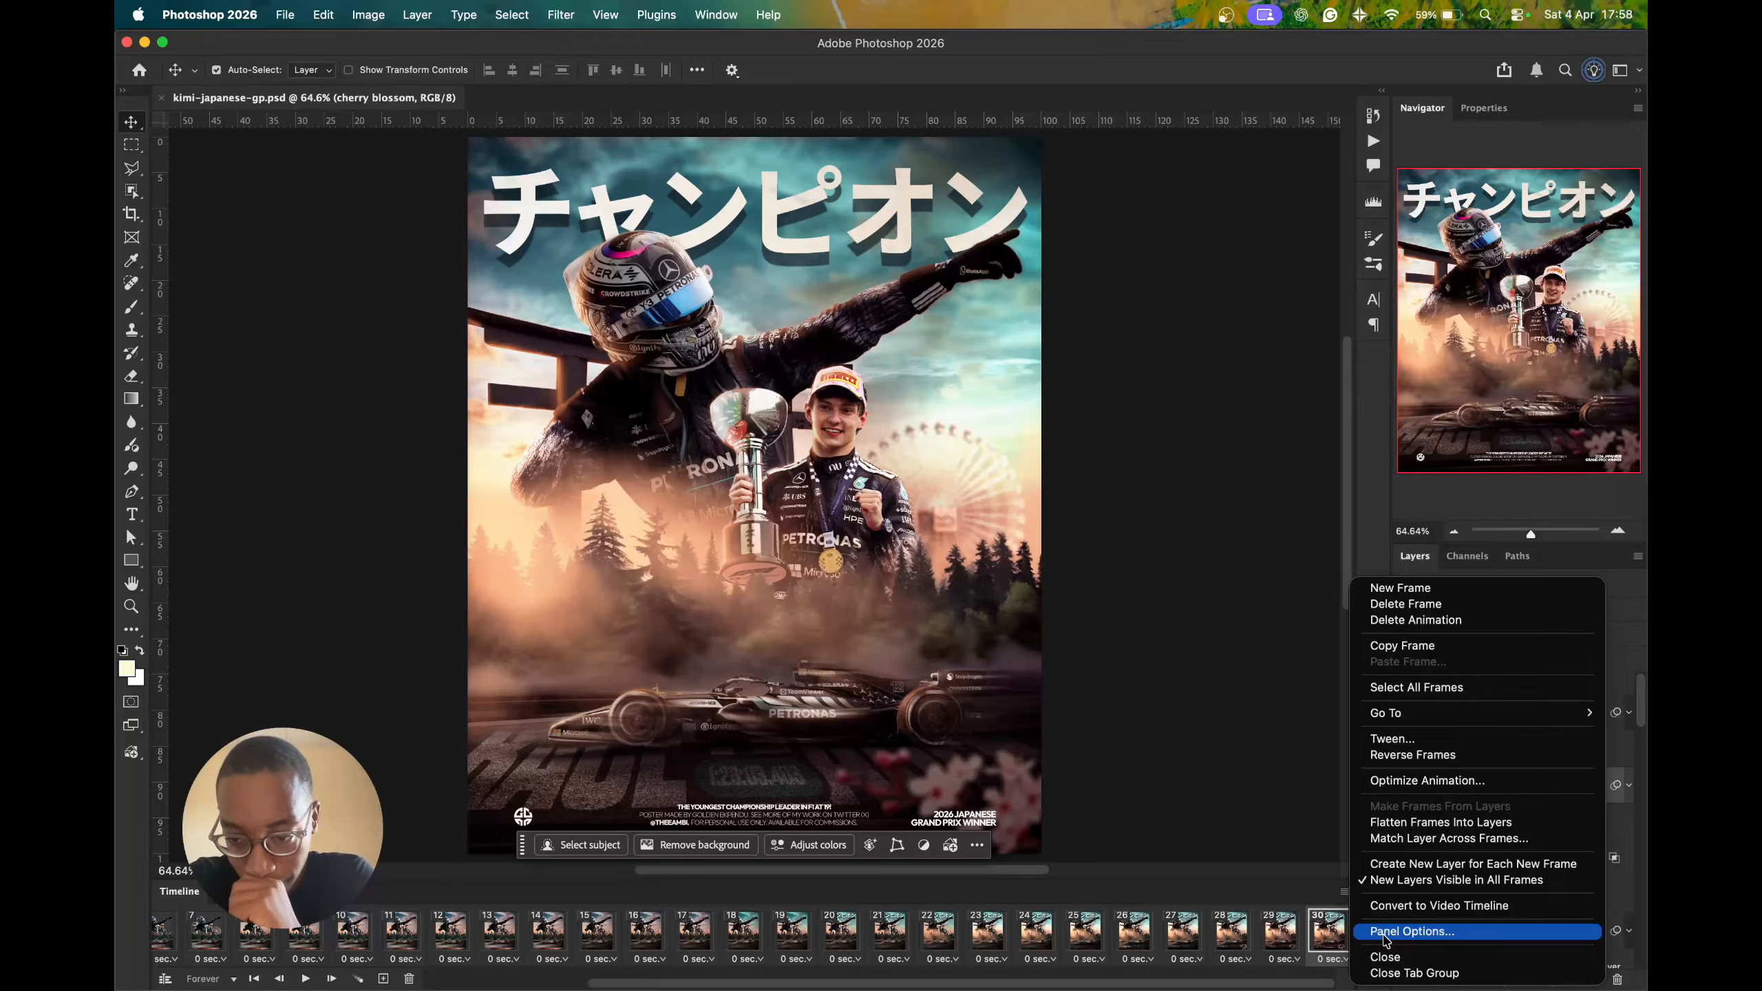
click(1109, 639)
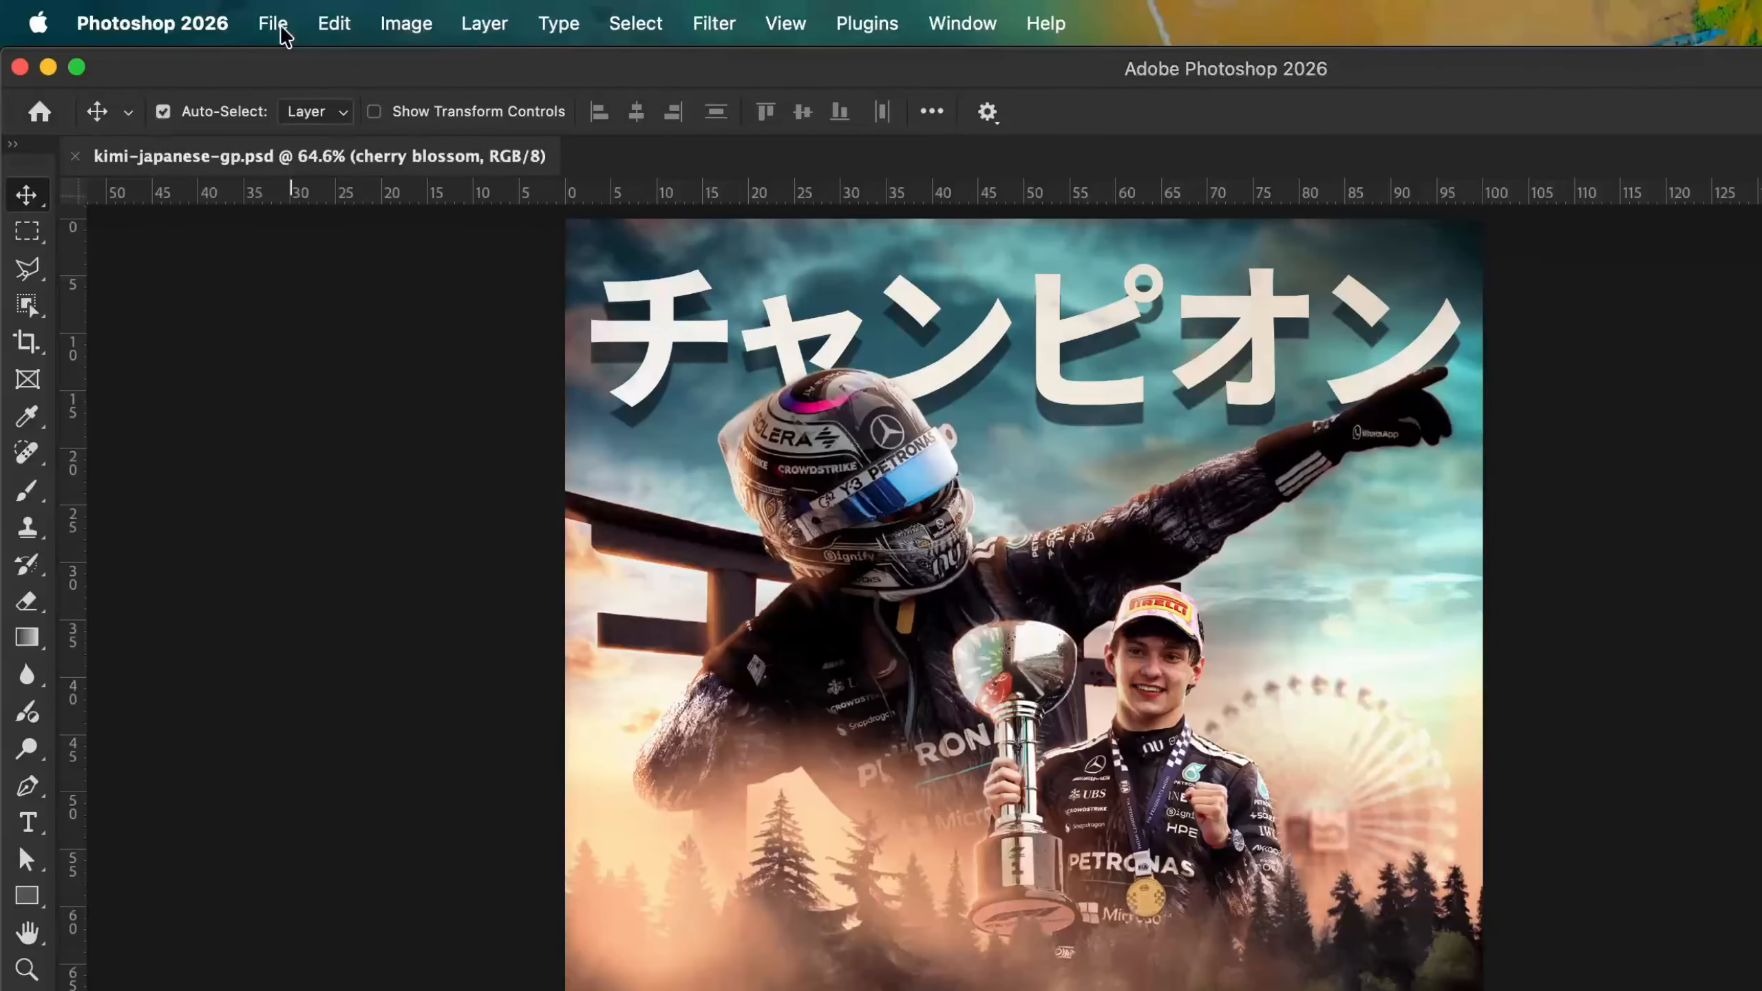
click(277, 25)
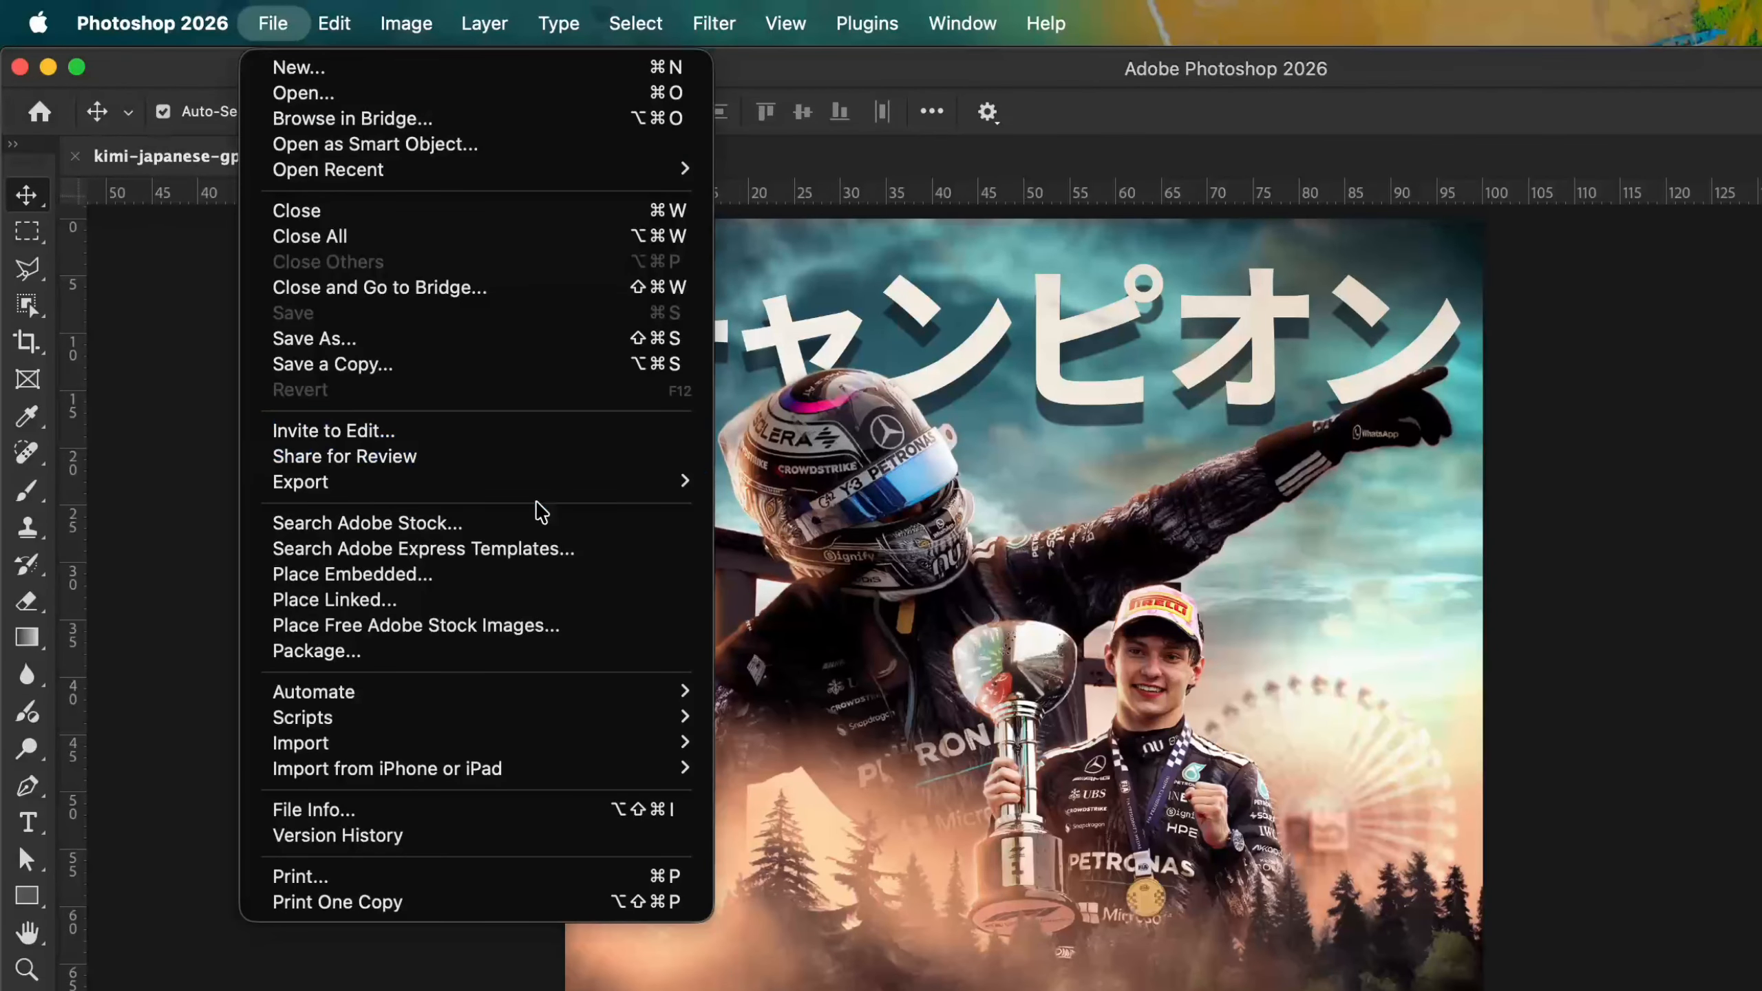
mouse_move(569, 486)
click(964, 589)
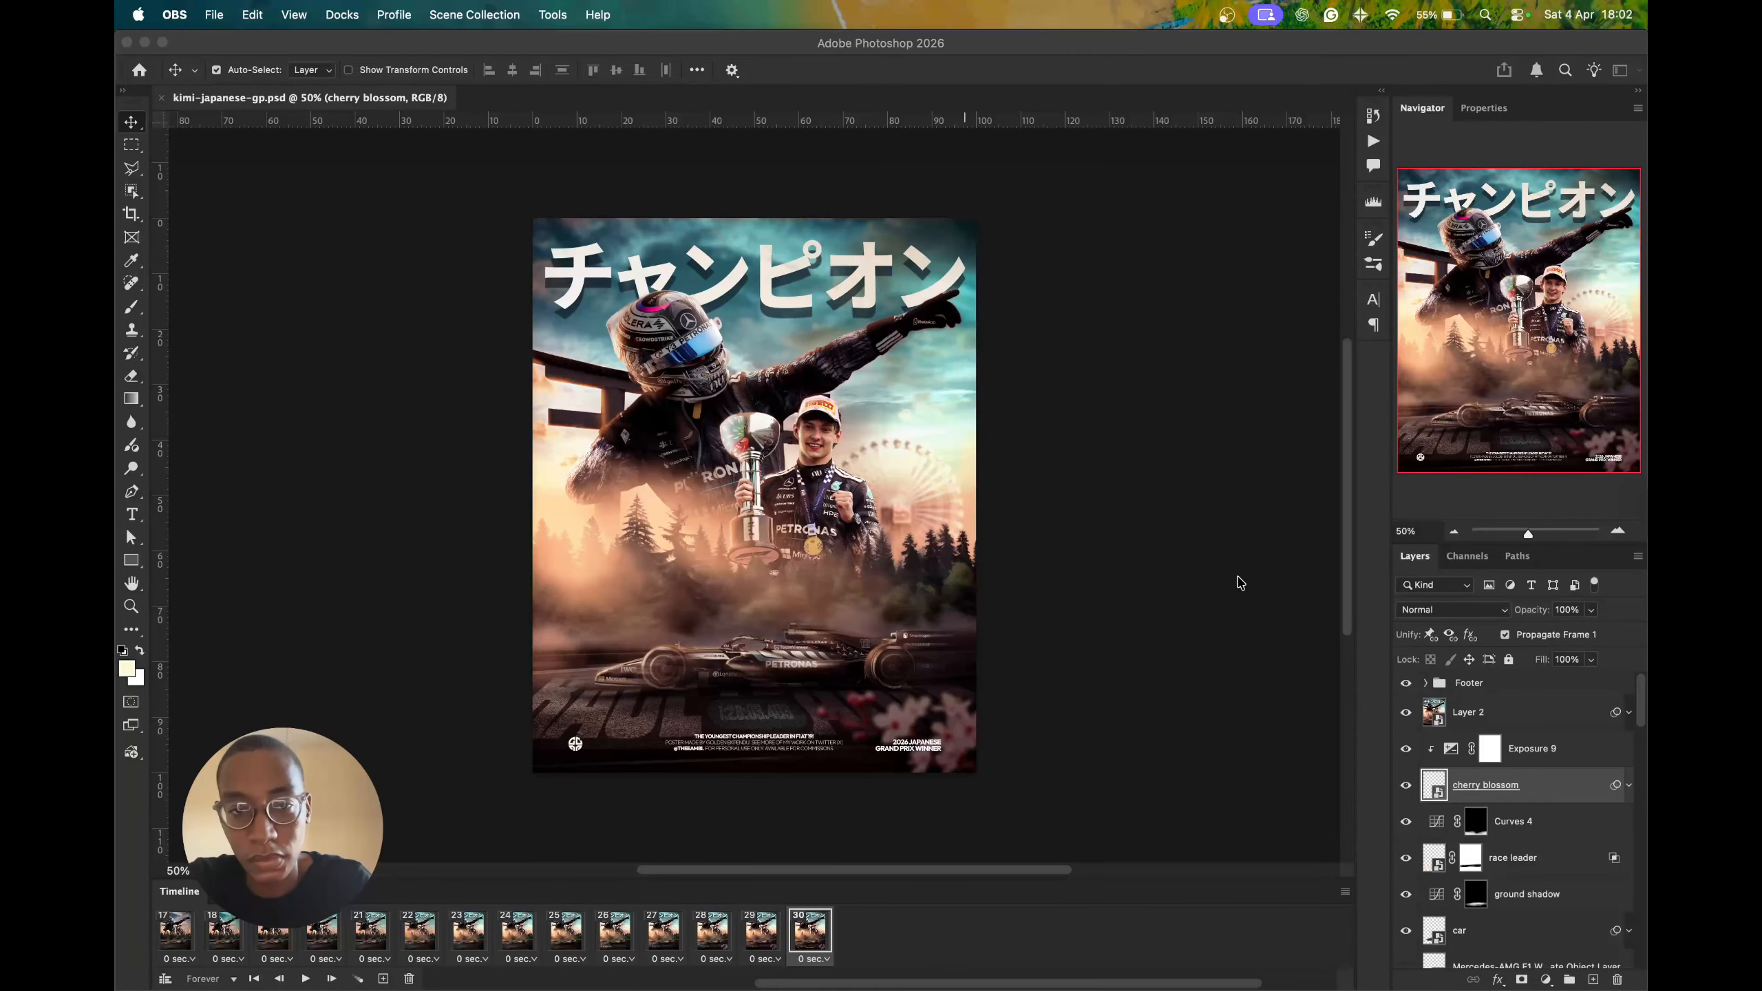
click(788, 763)
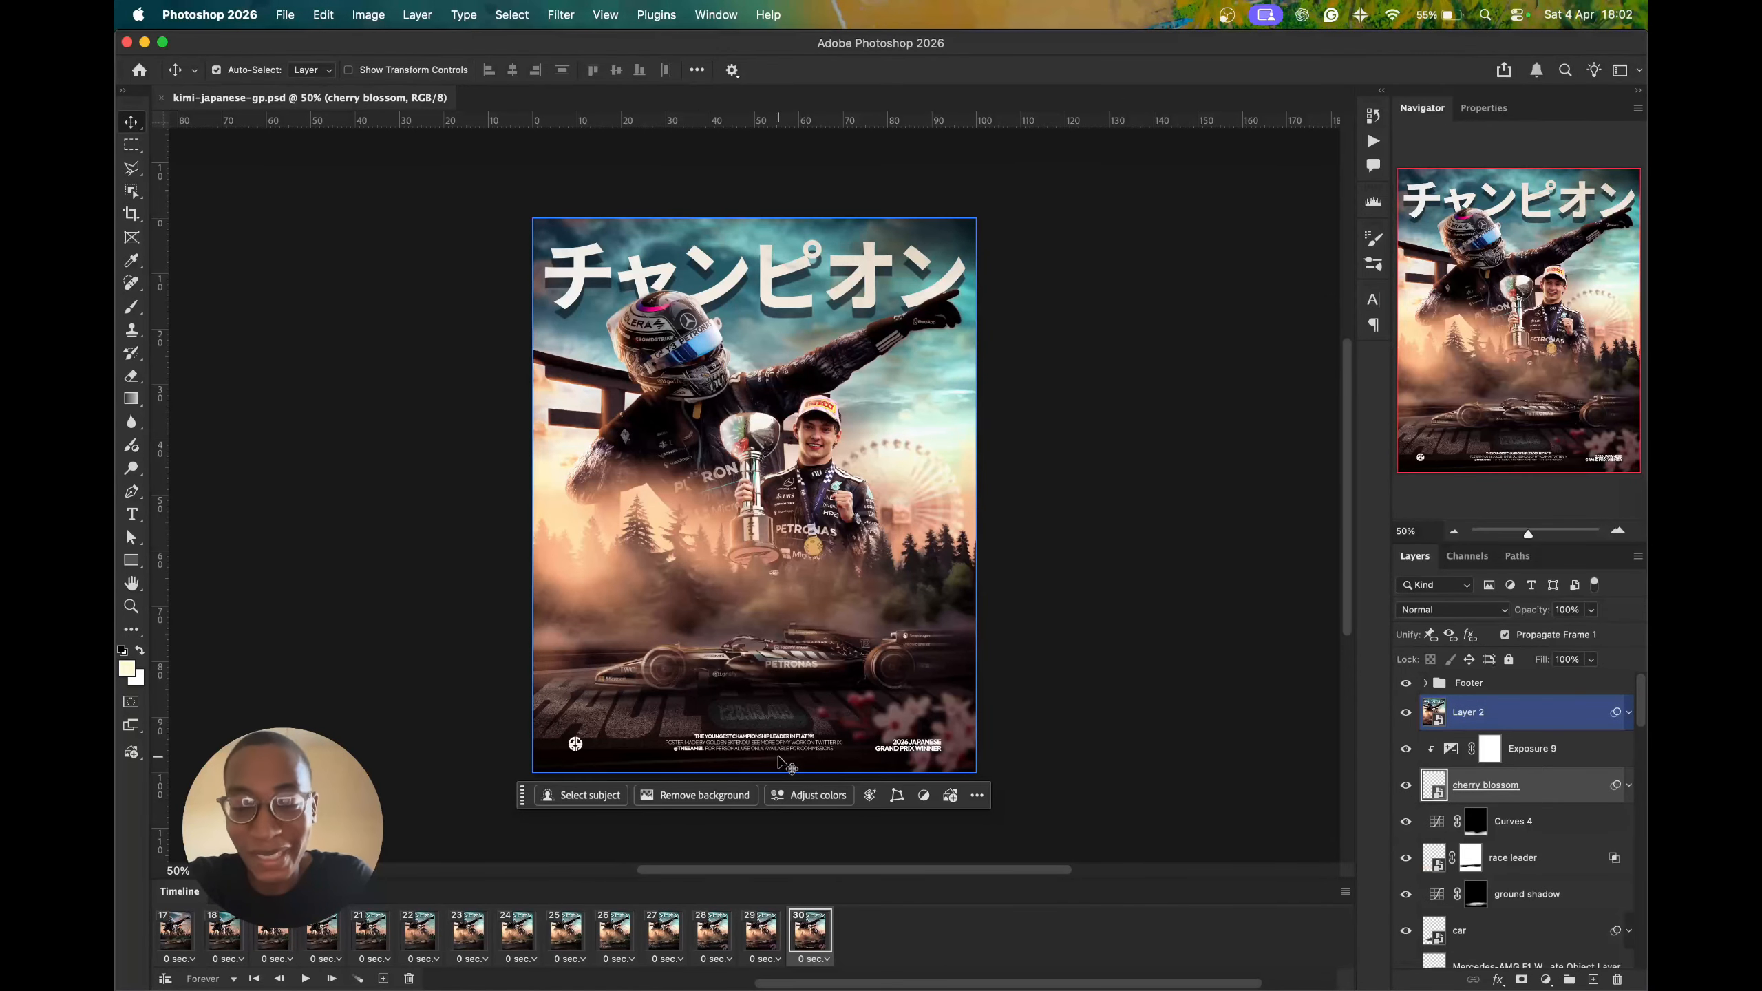
click(1086, 651)
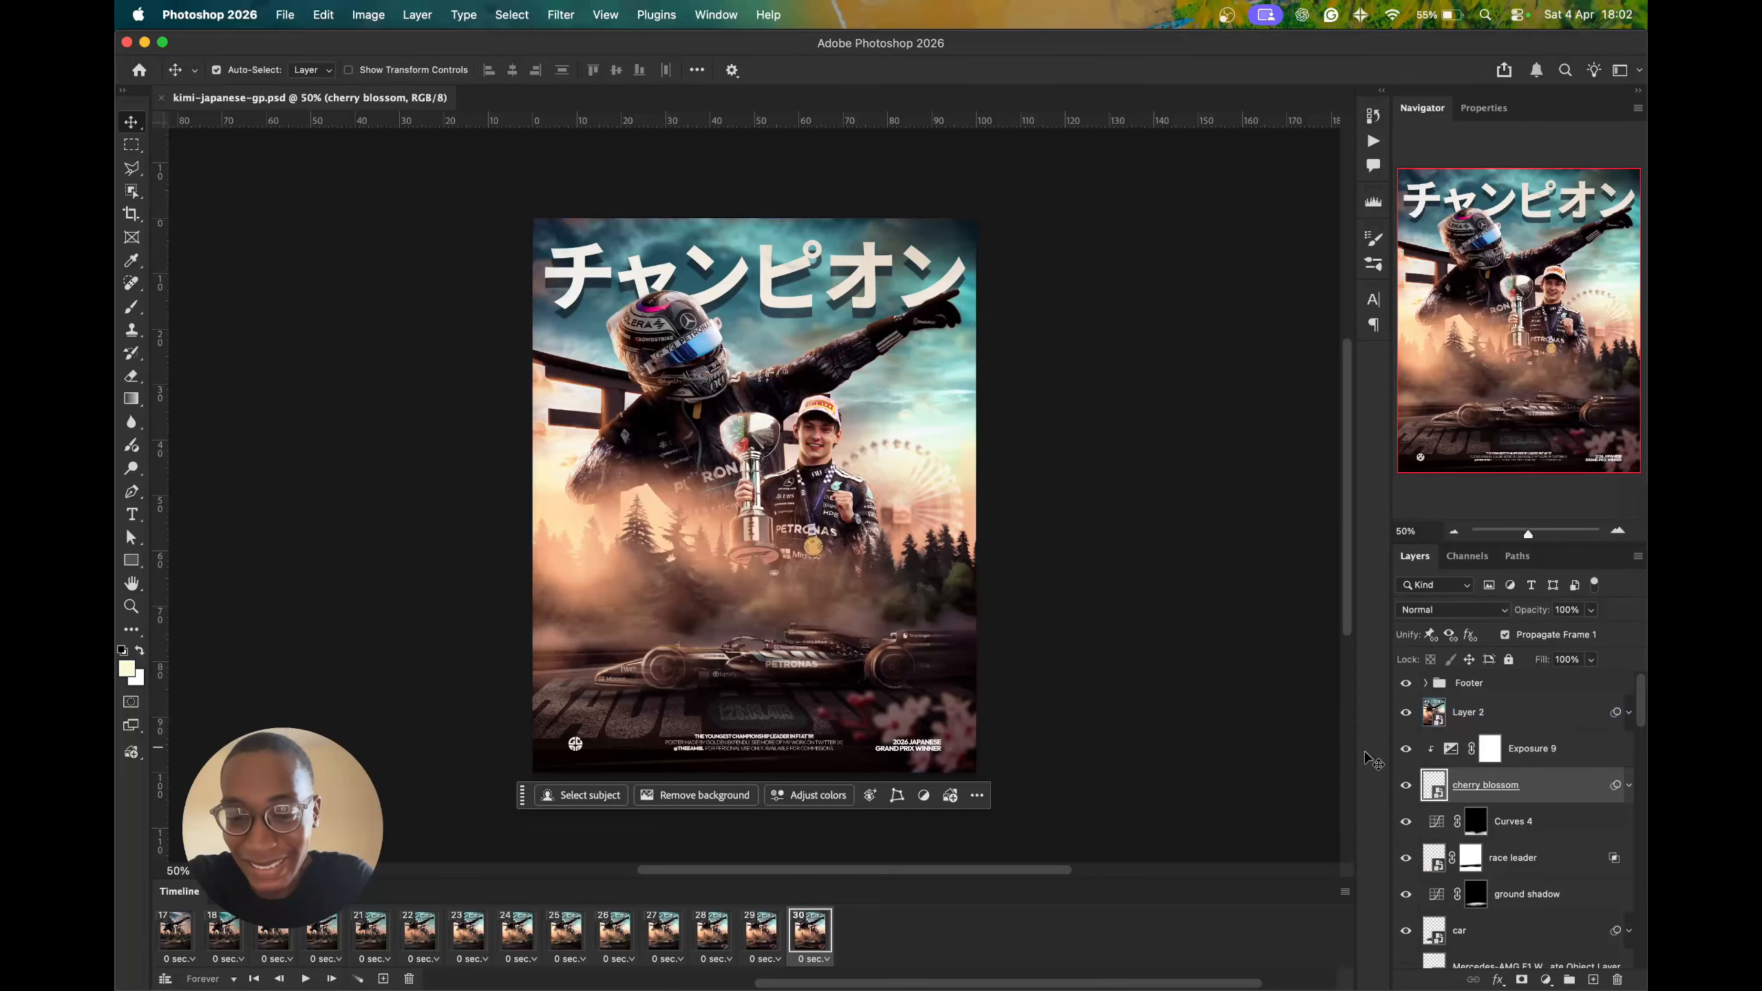
click(841, 652)
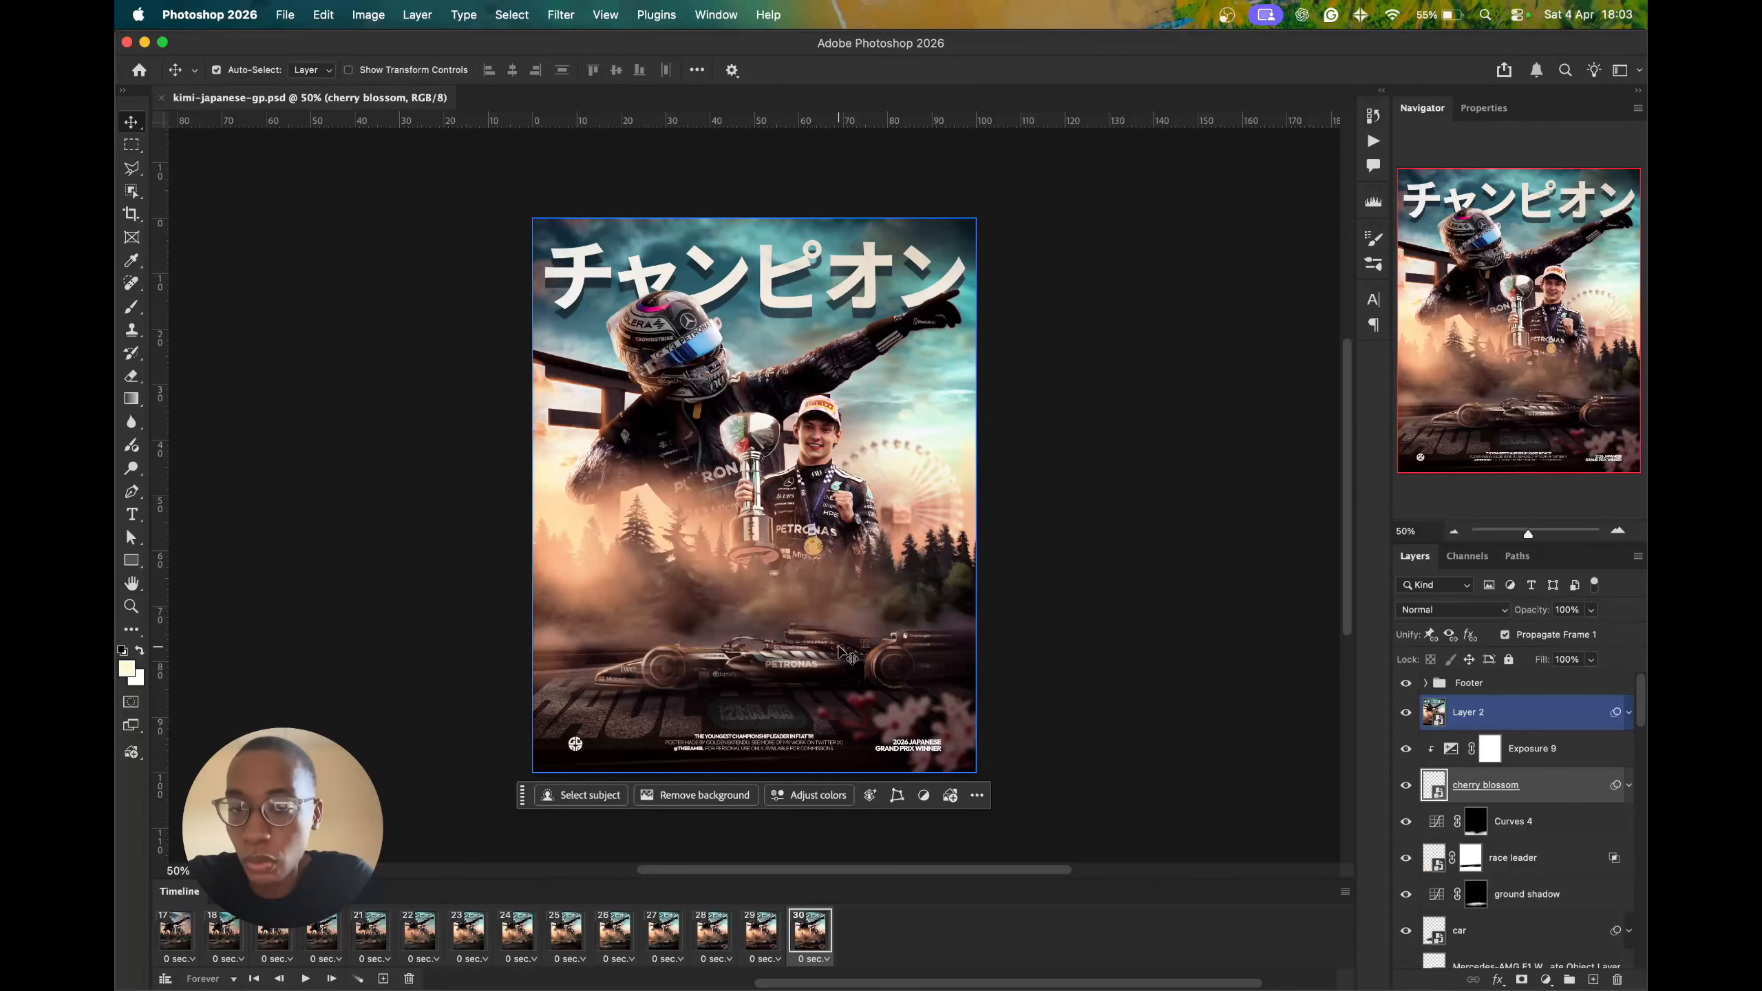
- Open the Render Video export settings for the animation and move the dialog clear of the poster
click(285, 15)
mouse_move(457, 294)
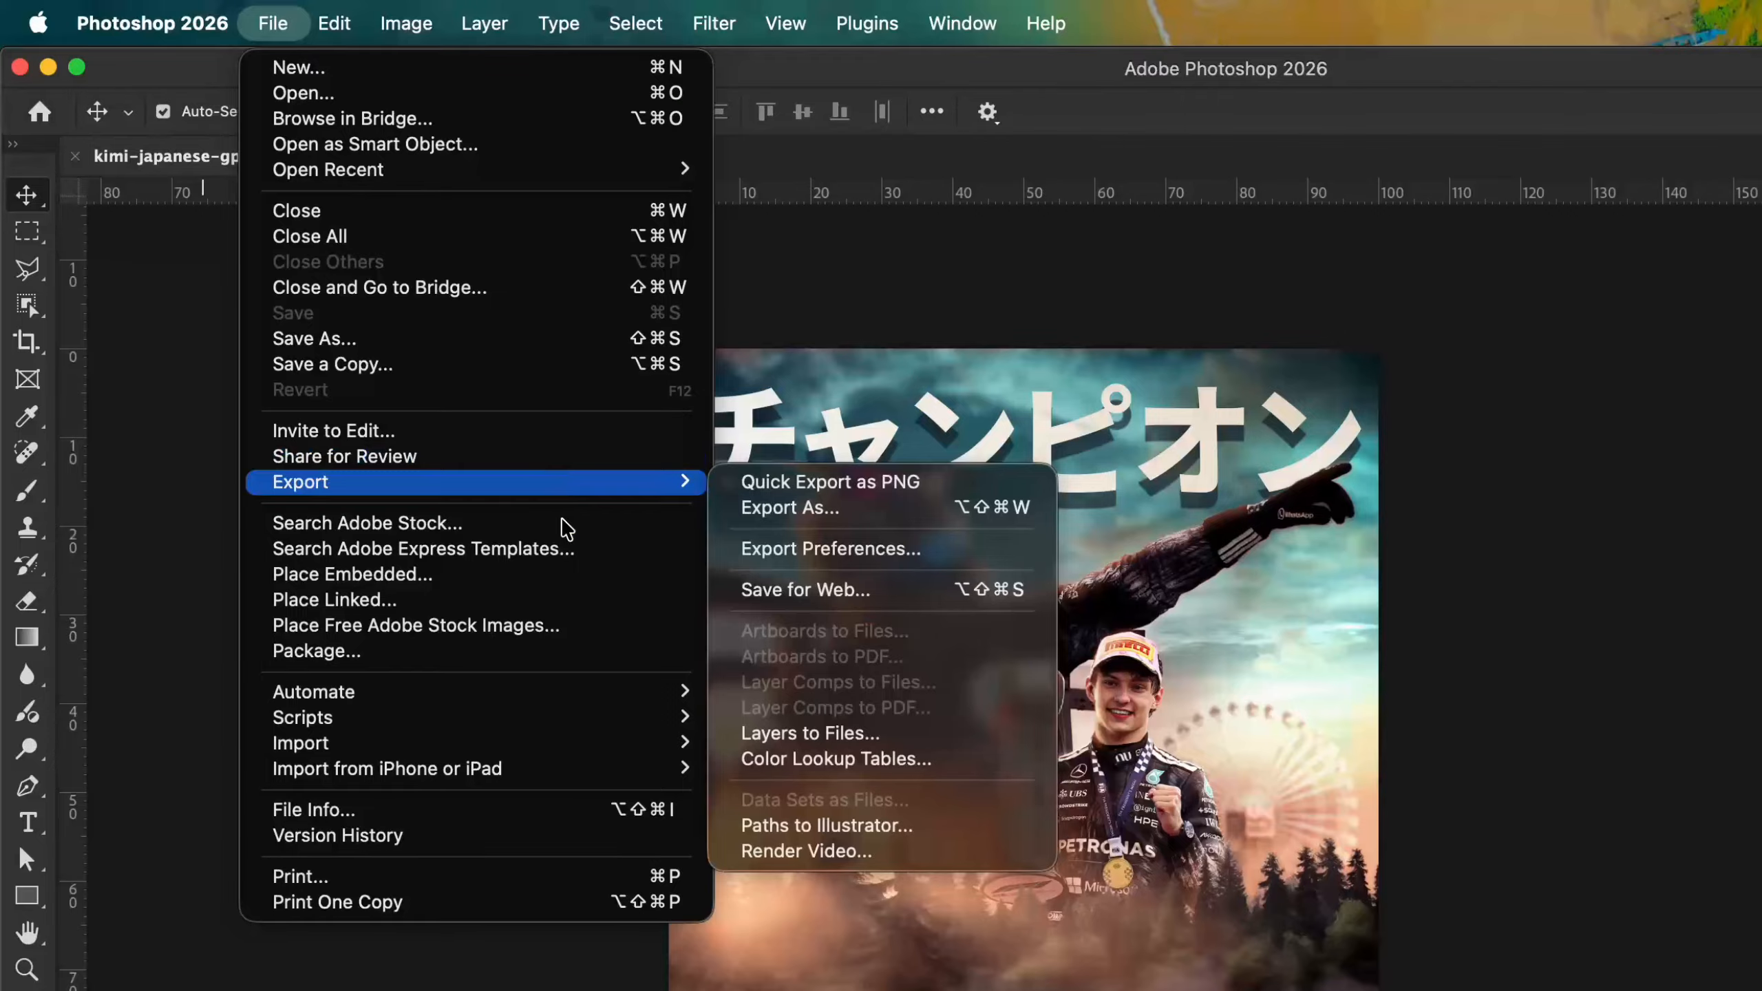
mouse_move(614, 482)
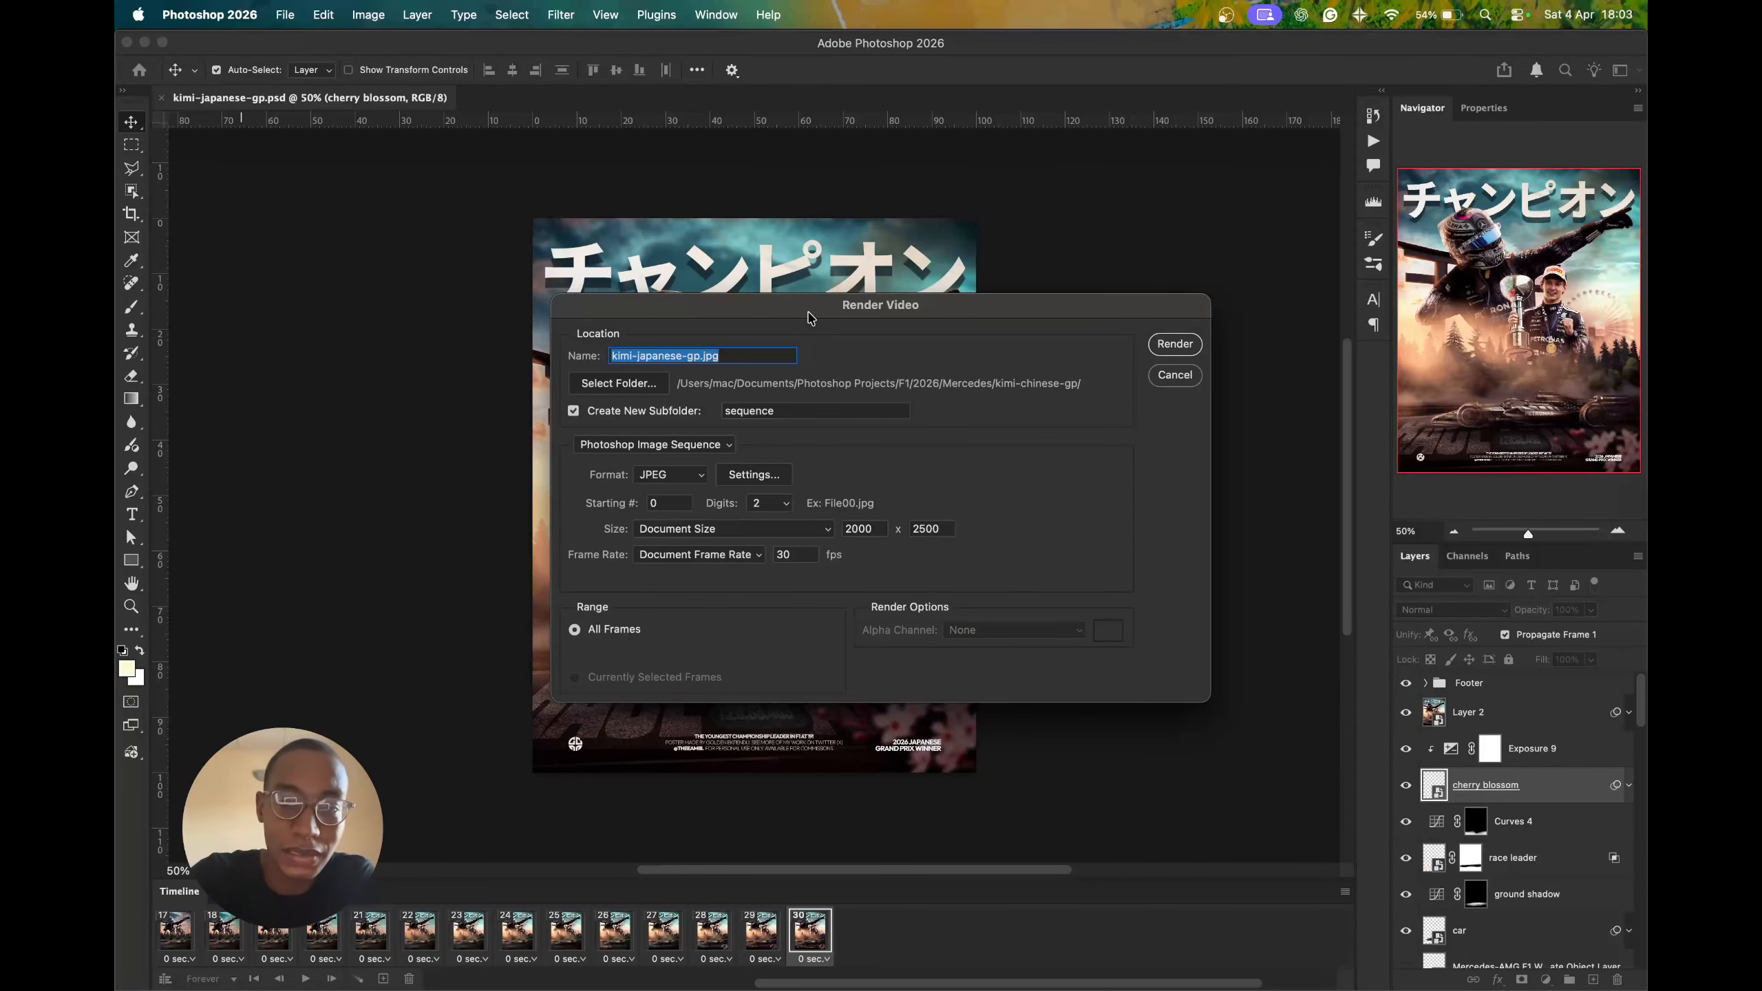
drag(808, 317, 1032, 263)
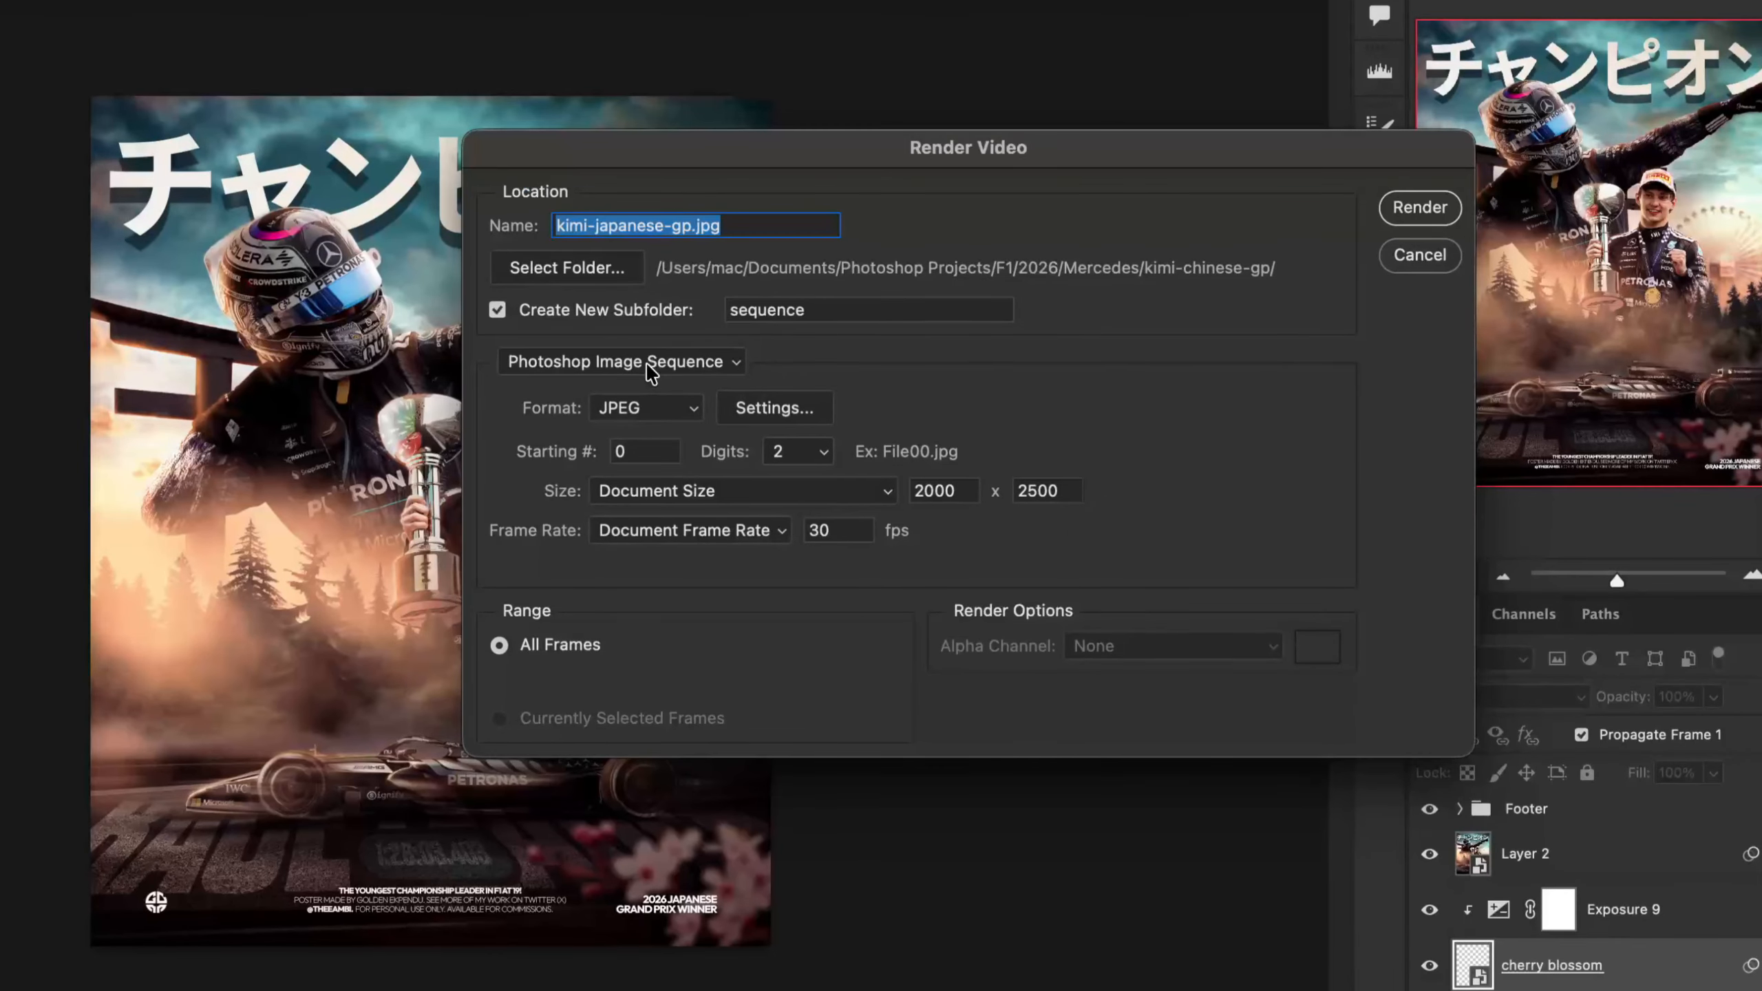
- Check the Adobe Media Encoder render options and return the output type to Photoshop Image Sequence
click(901, 393)
click(646, 364)
click(688, 353)
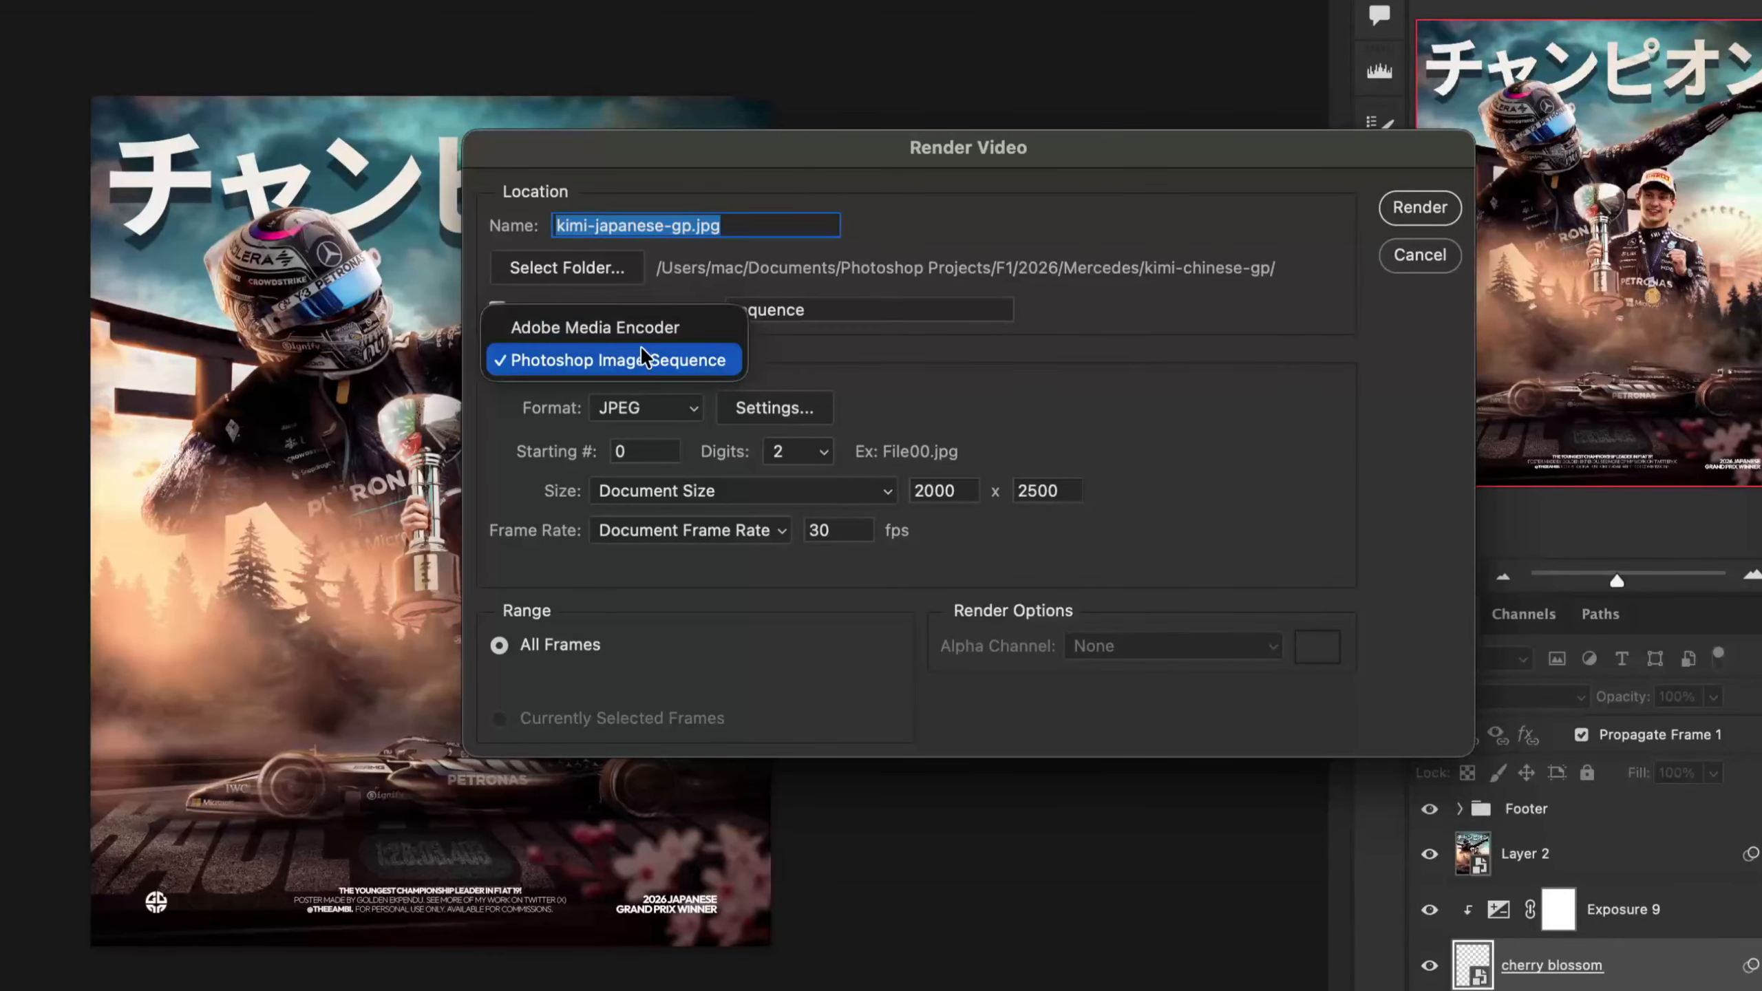
click(643, 332)
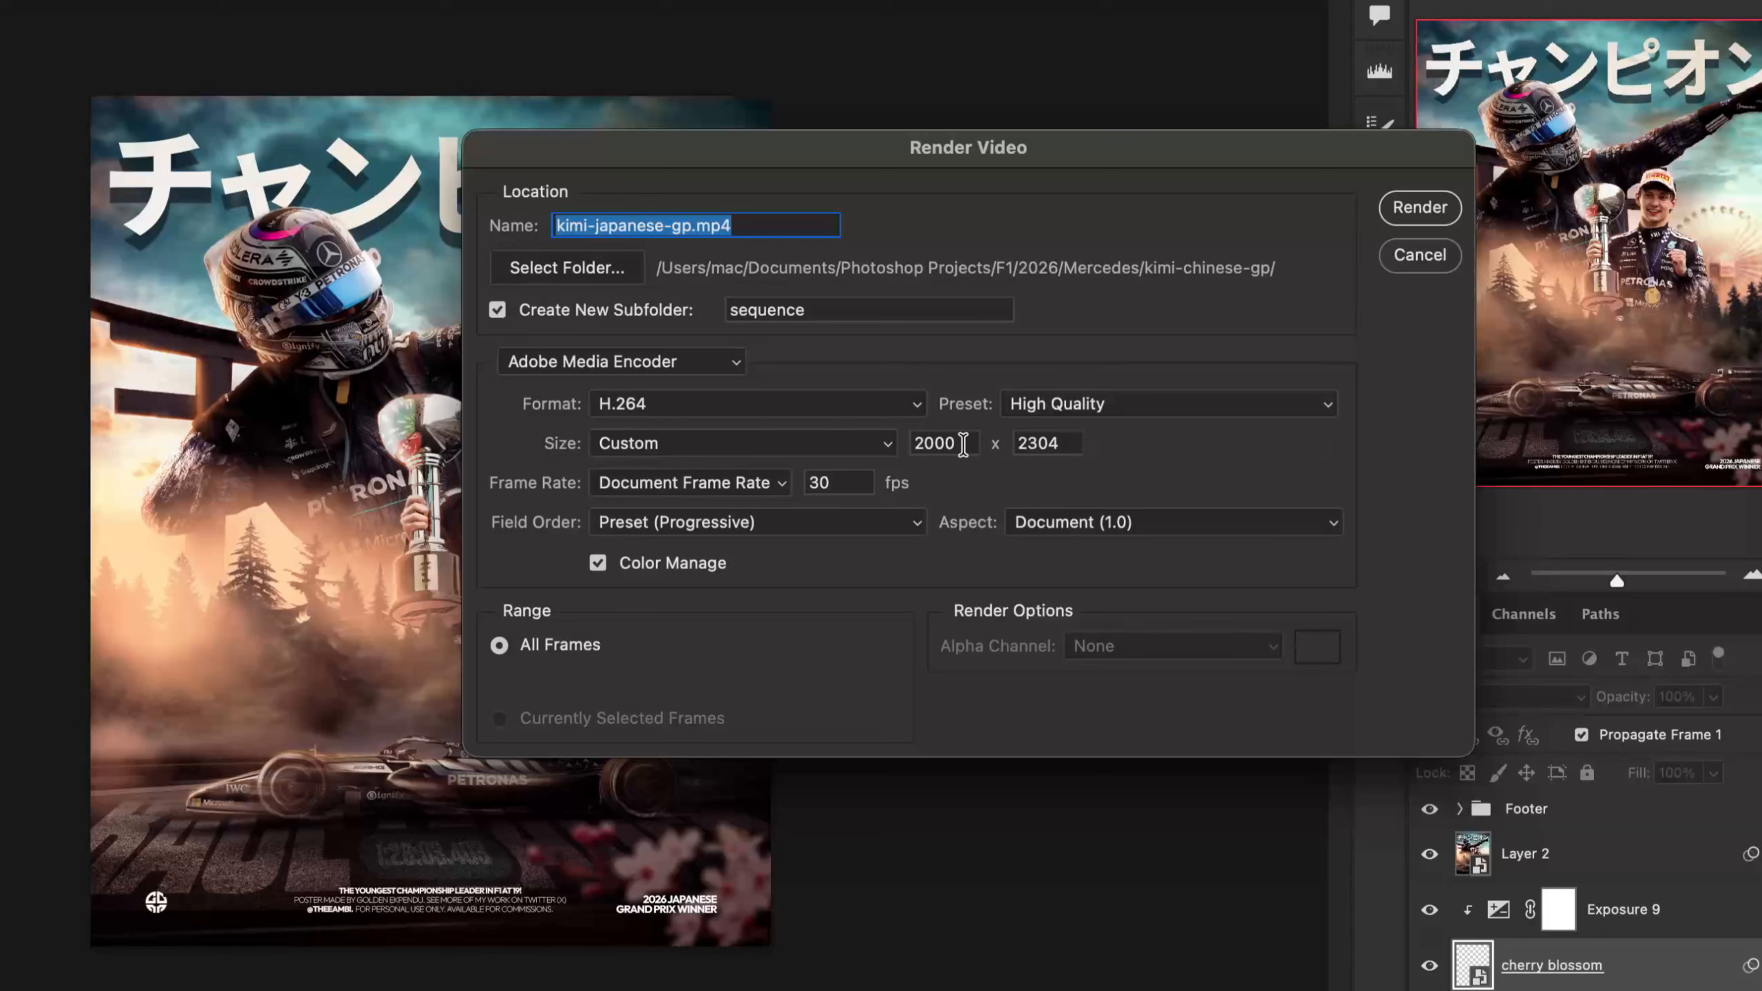
click(694, 364)
click(692, 403)
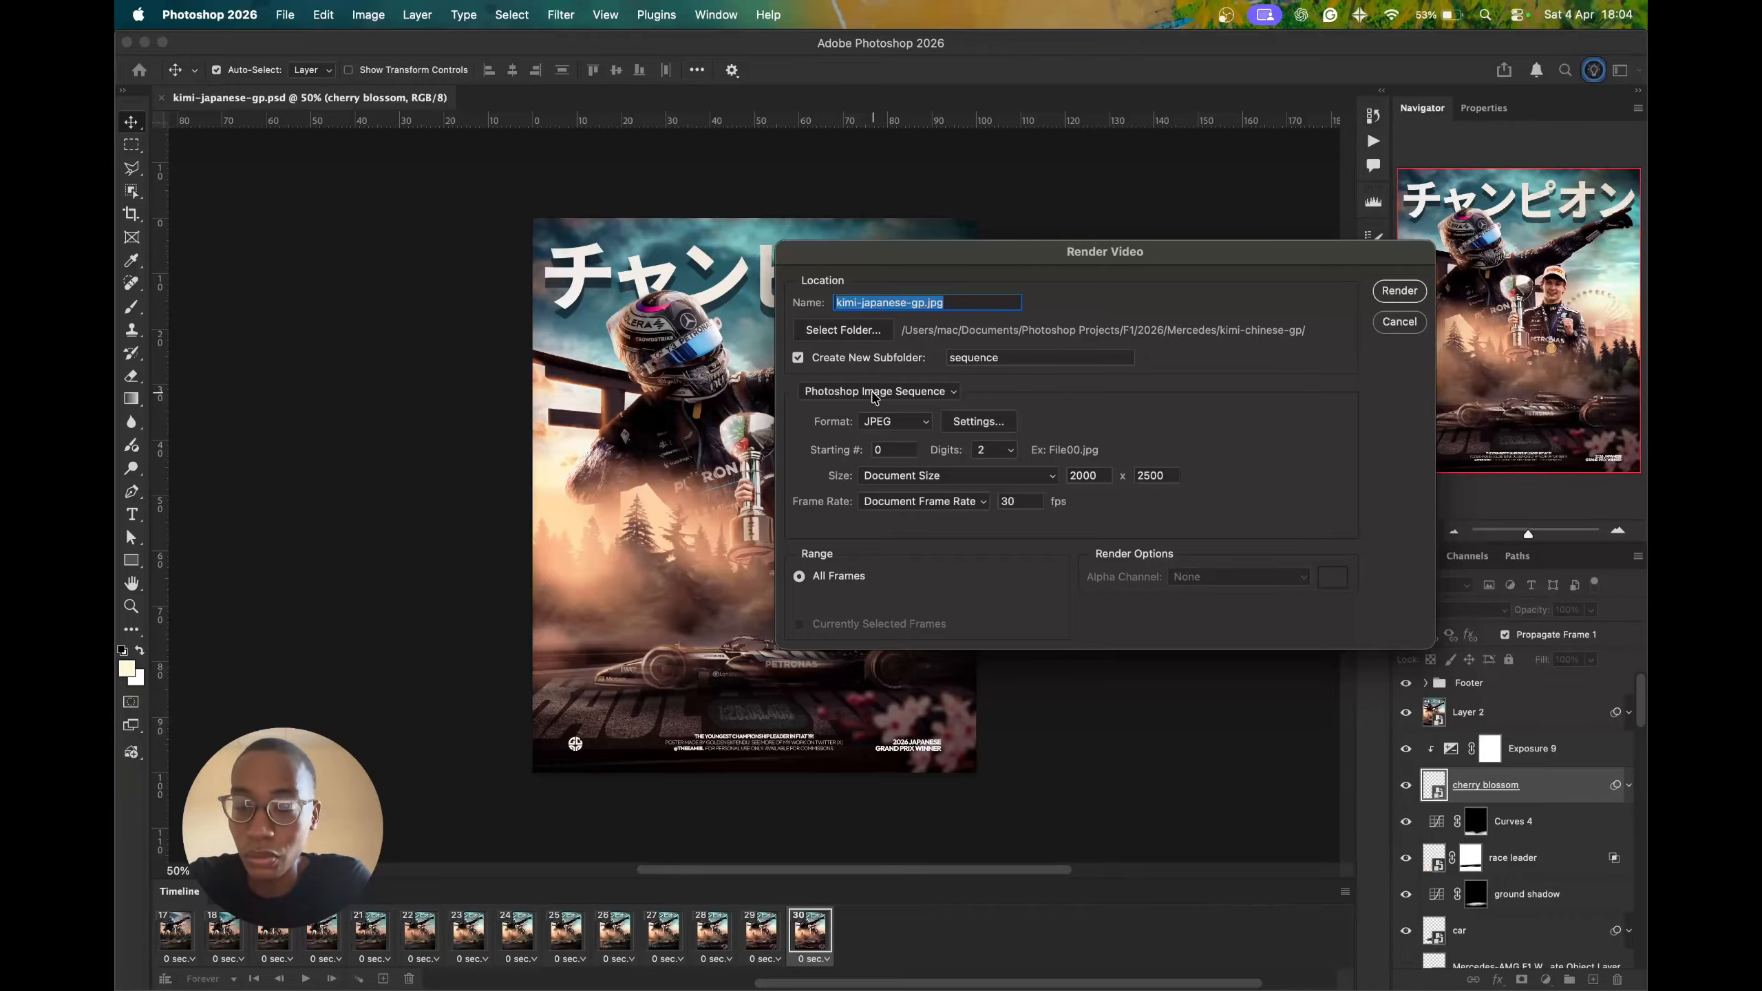
click(873, 393)
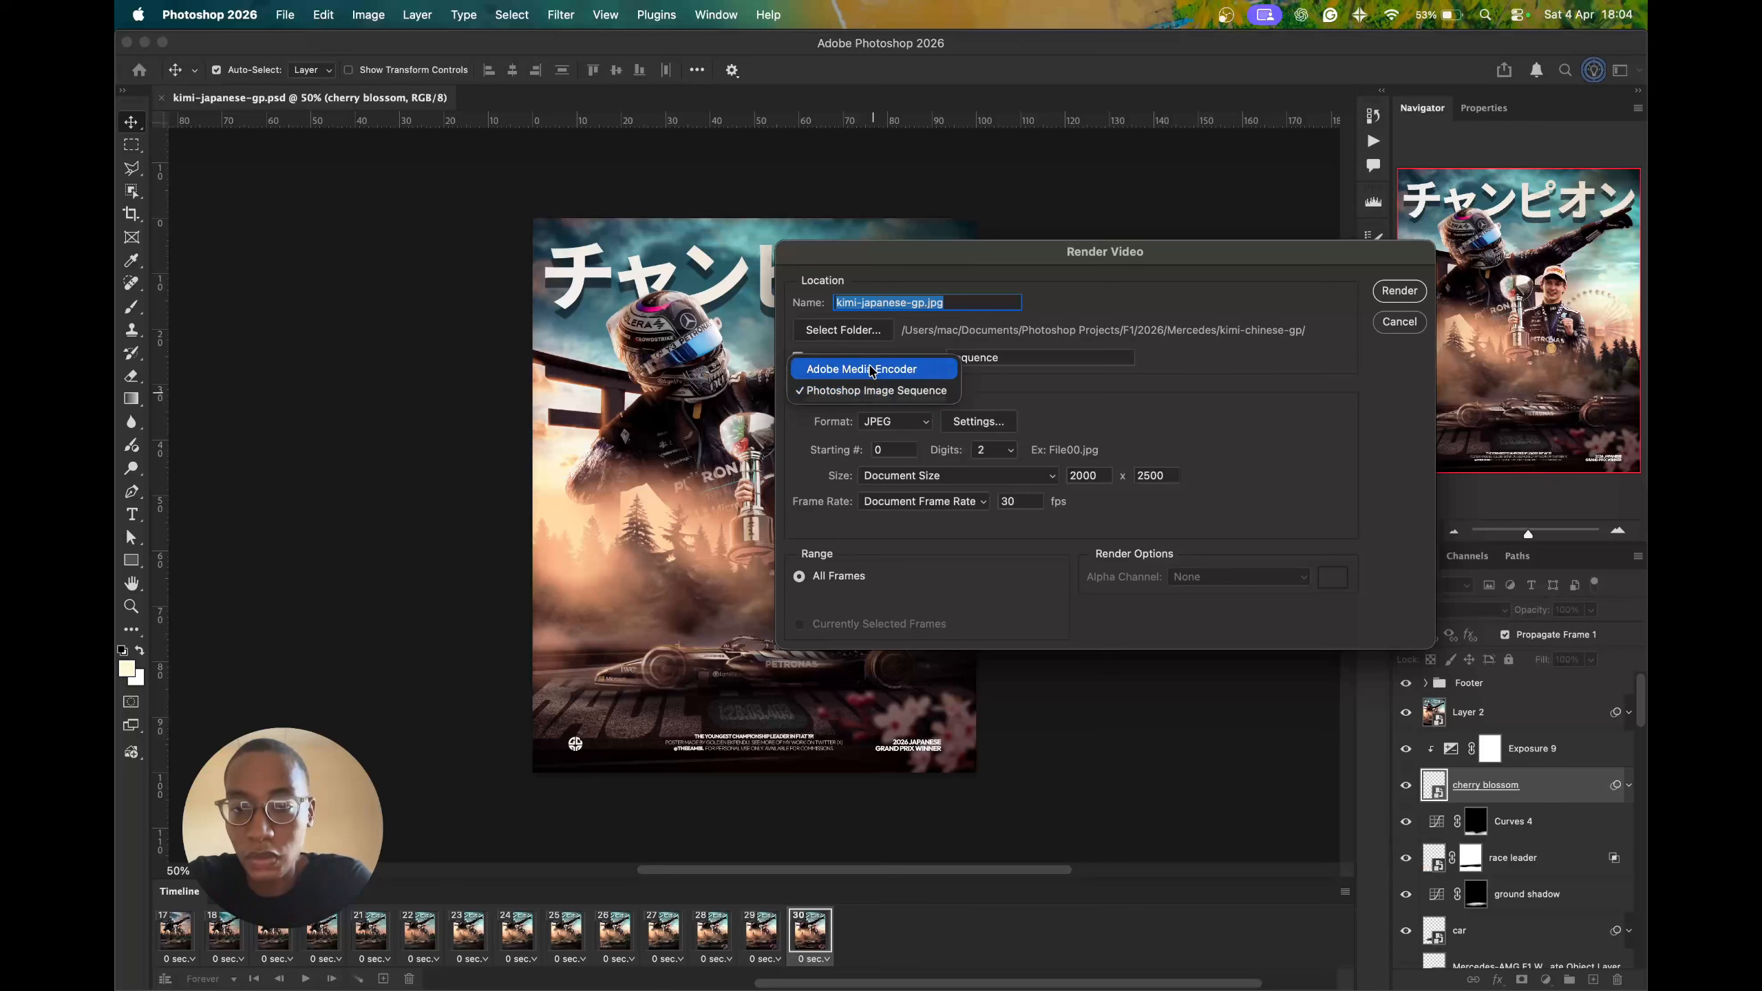
click(1060, 417)
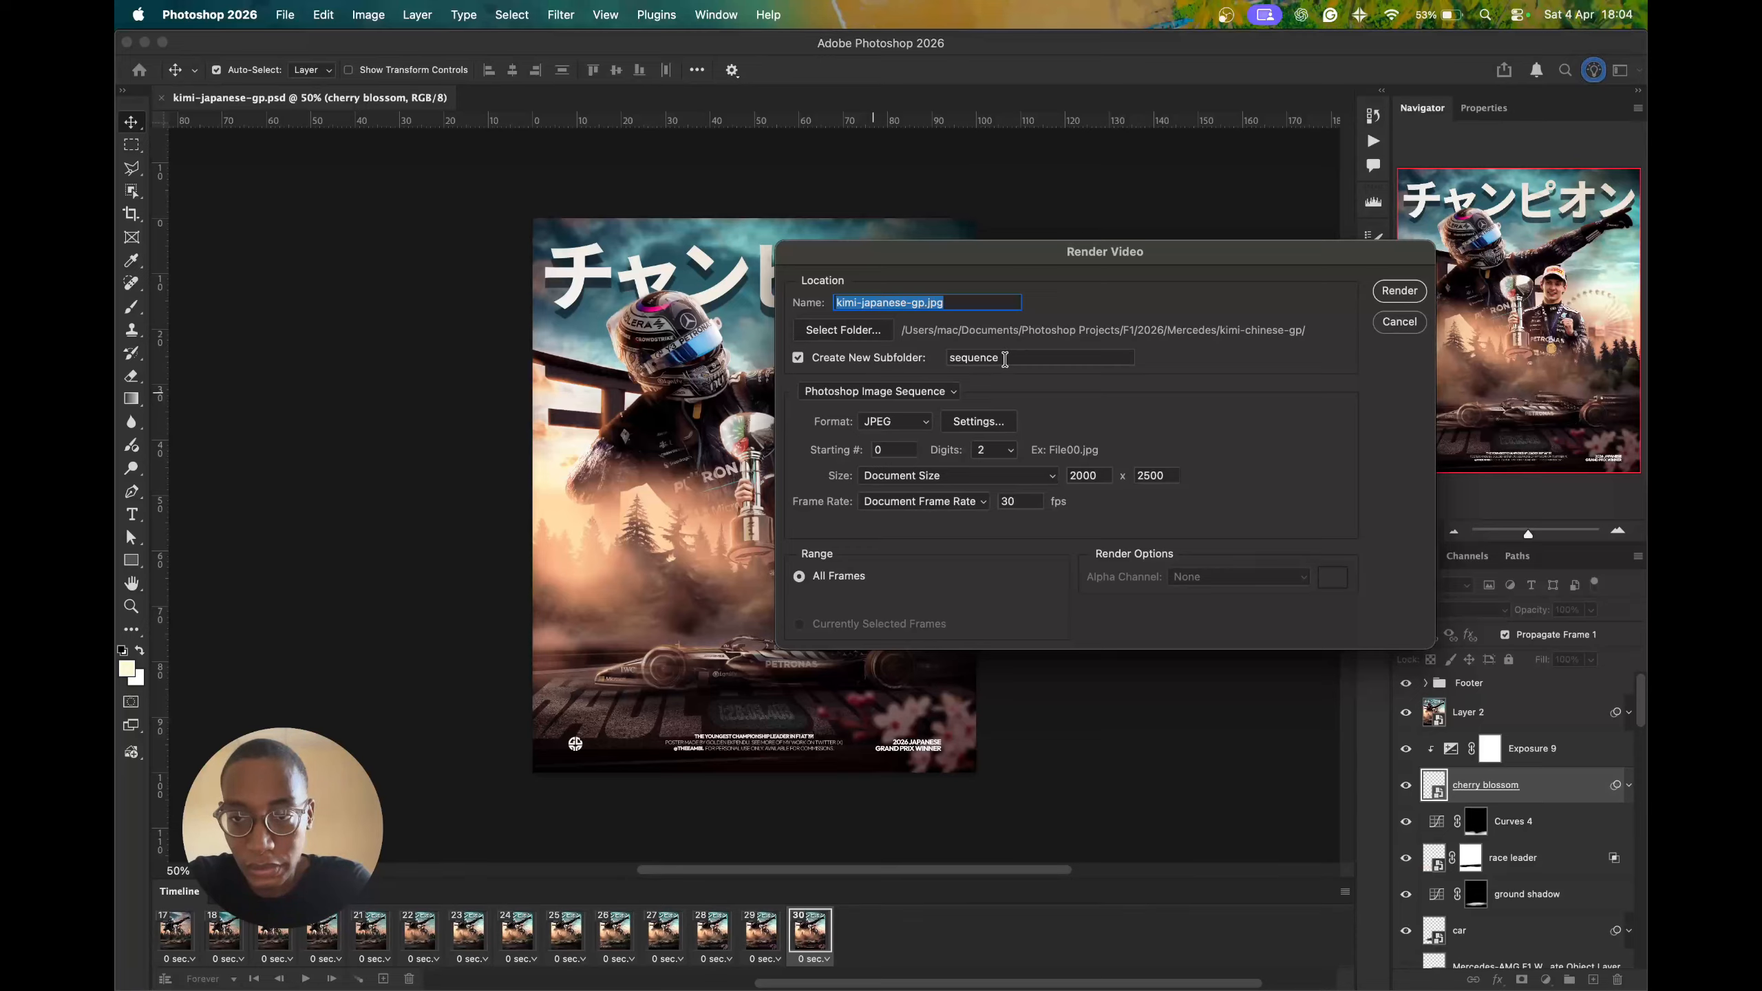
- Set the render destination to the kimi-japanese-gp folder and the image sequence's file numbering to 1 digit
click(860, 333)
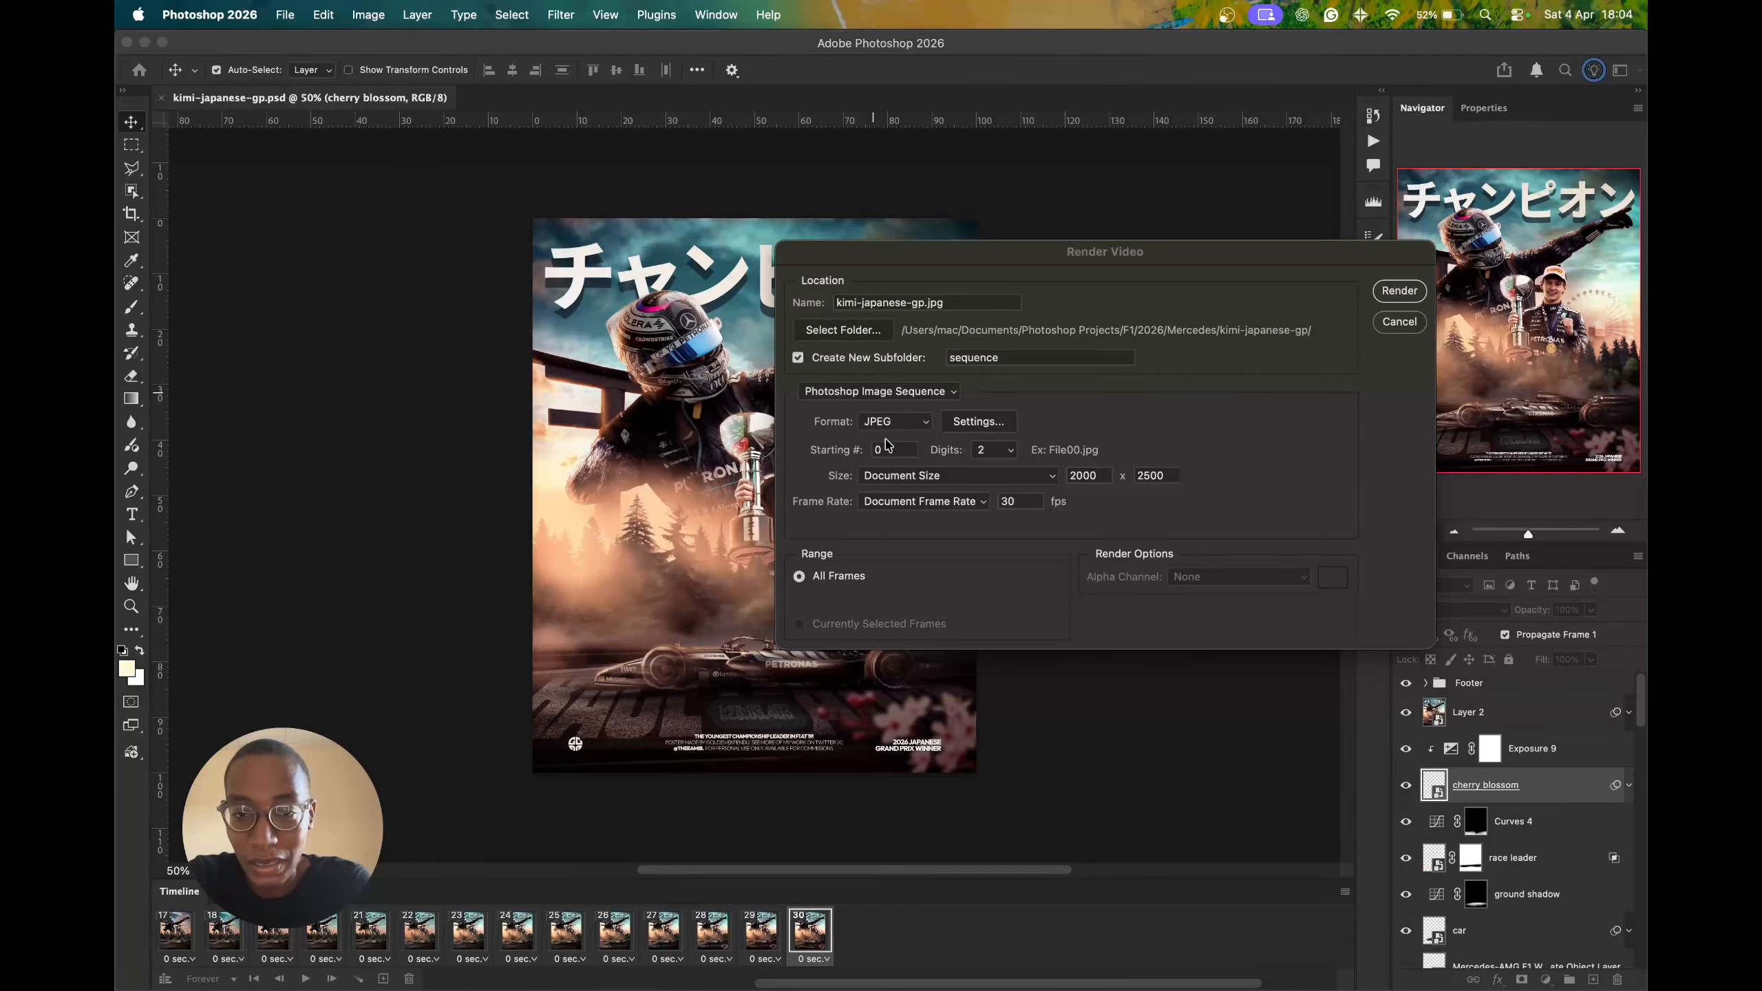
click(993, 457)
click(981, 427)
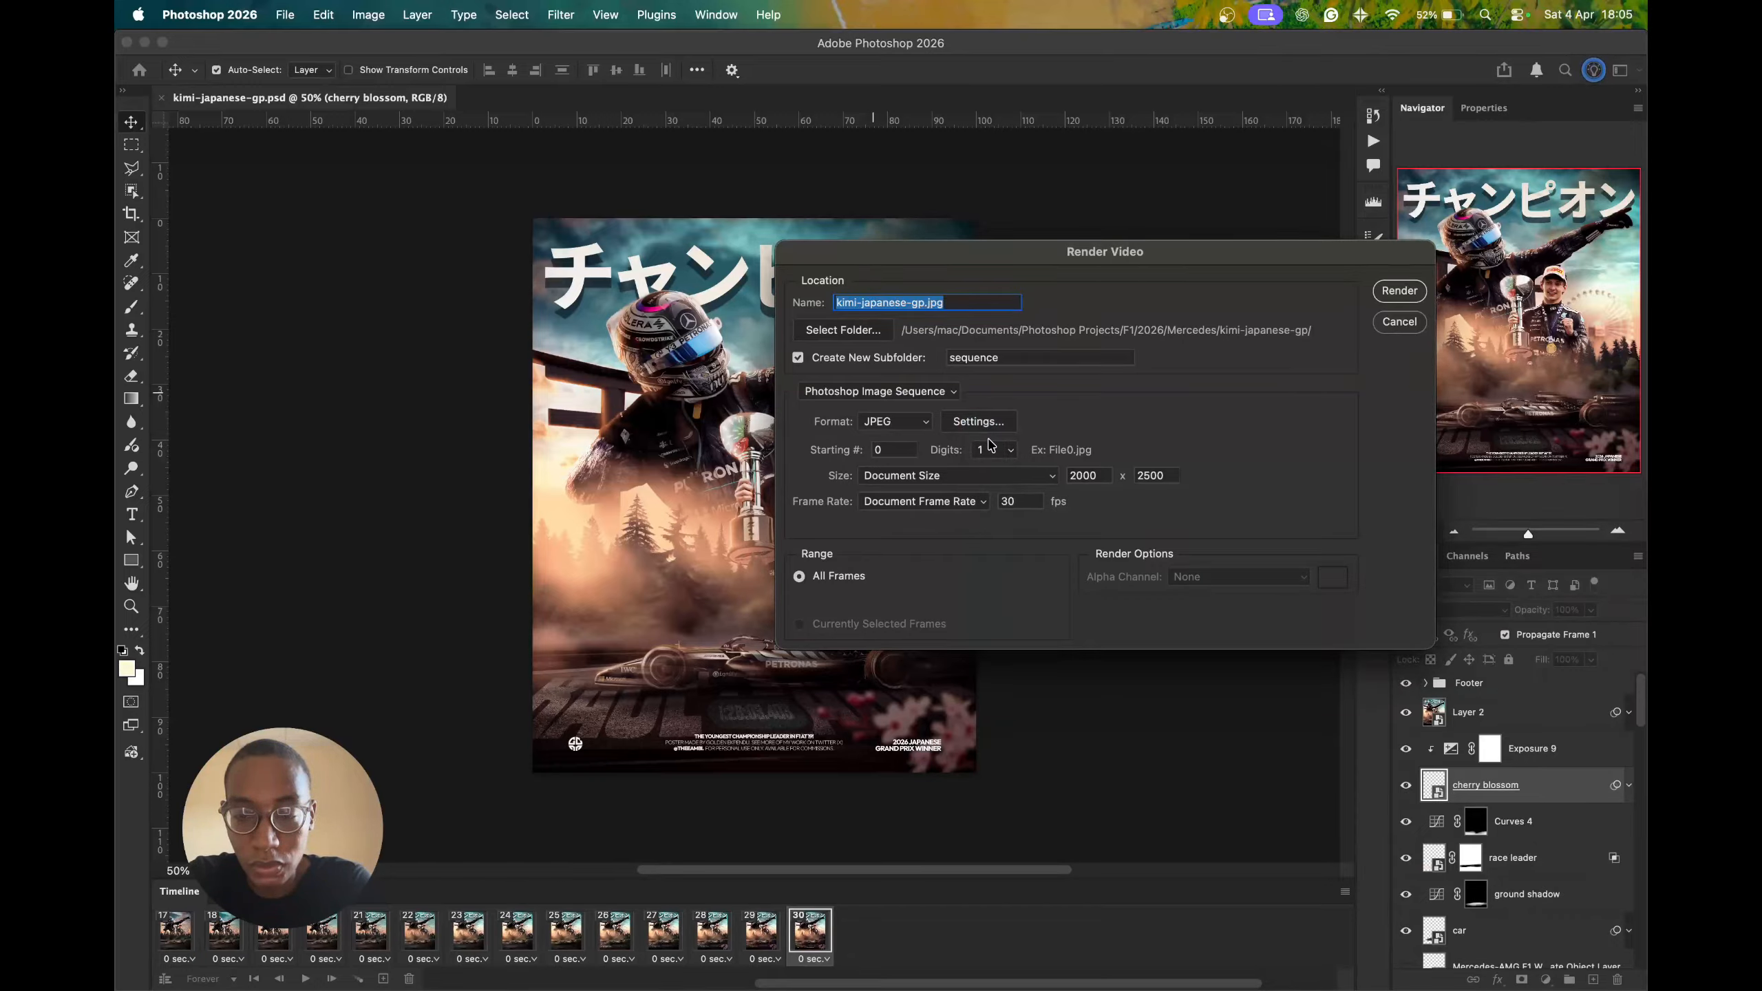
- Set the image sequence's file numbering to 2 digits and render all frames
click(988, 449)
click(984, 473)
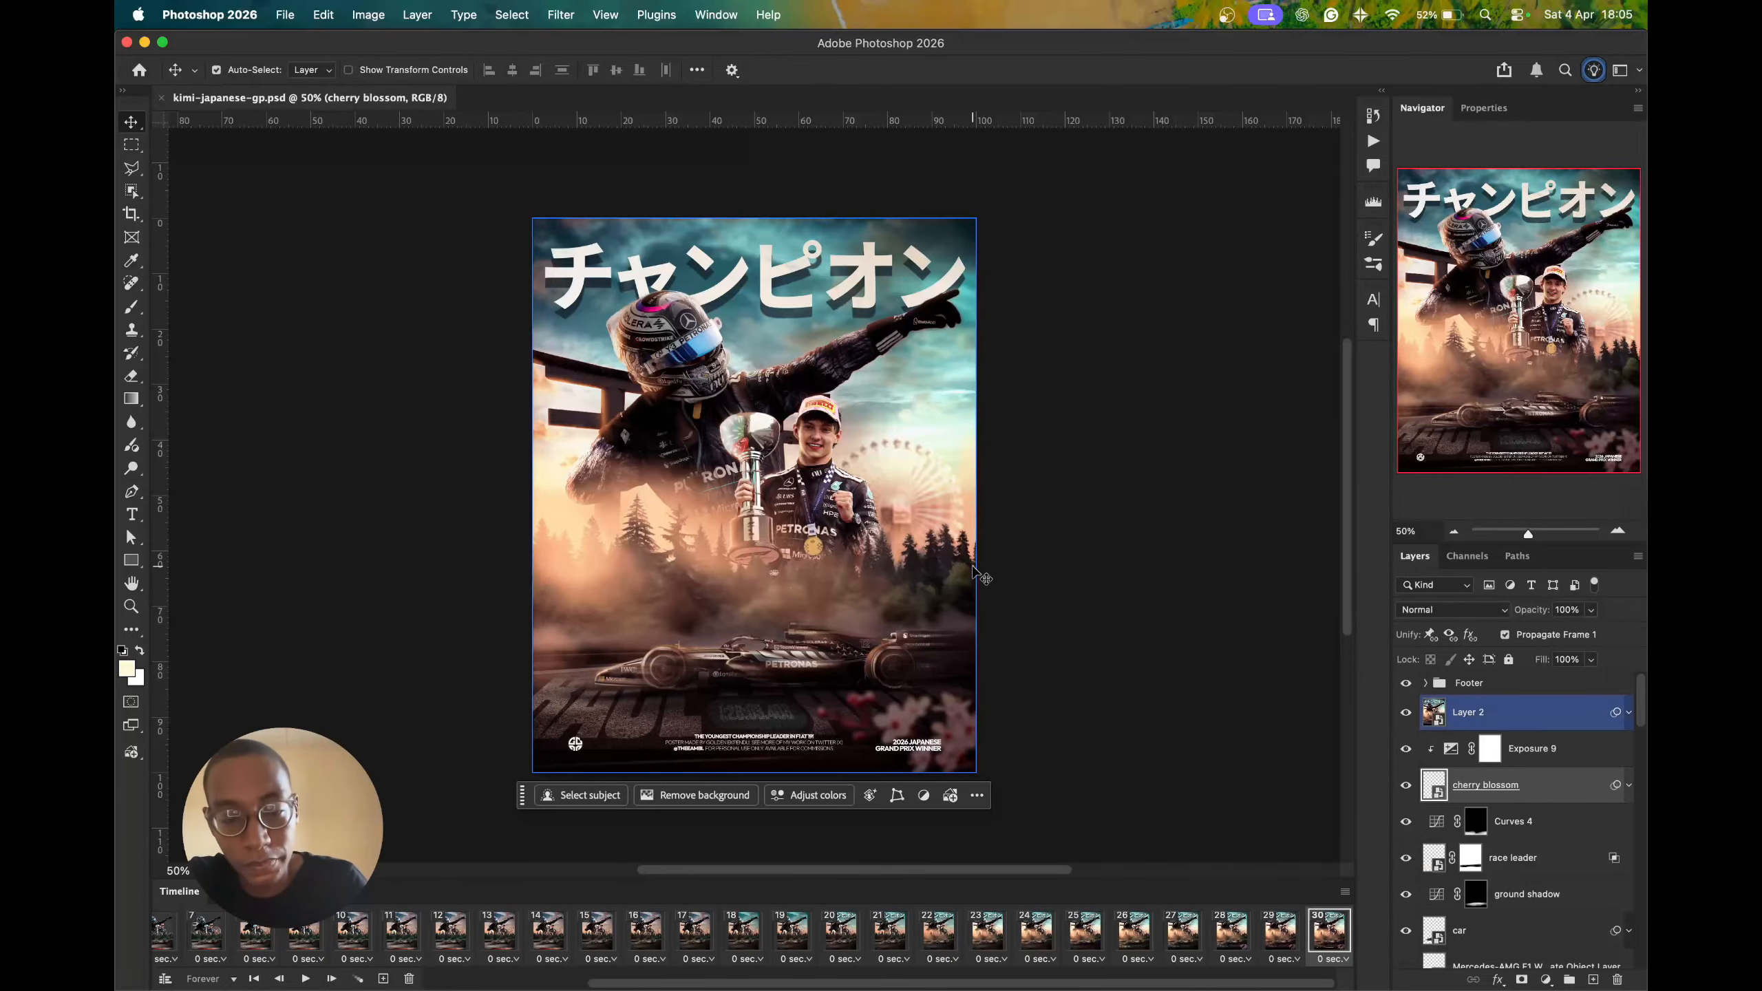
- Switch to Finder and open the rendered sequence folder inside kimi-japanese-gp
mouse_move(345, 987)
click(378, 962)
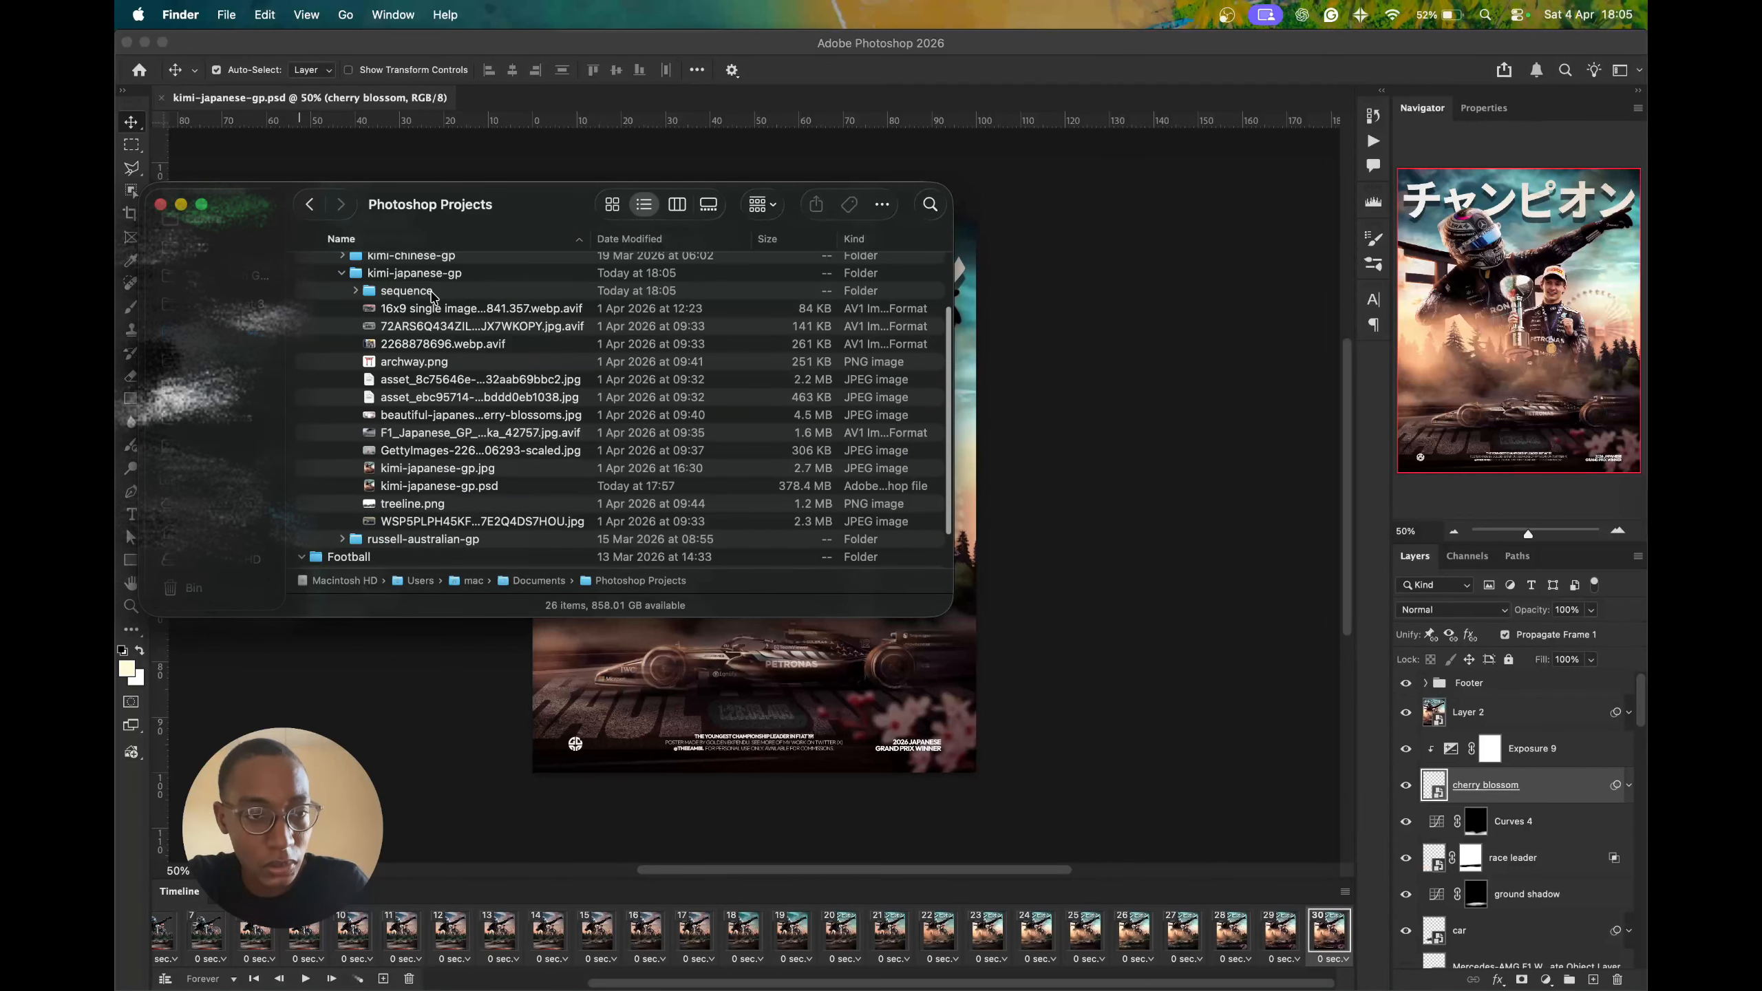
click(435, 292)
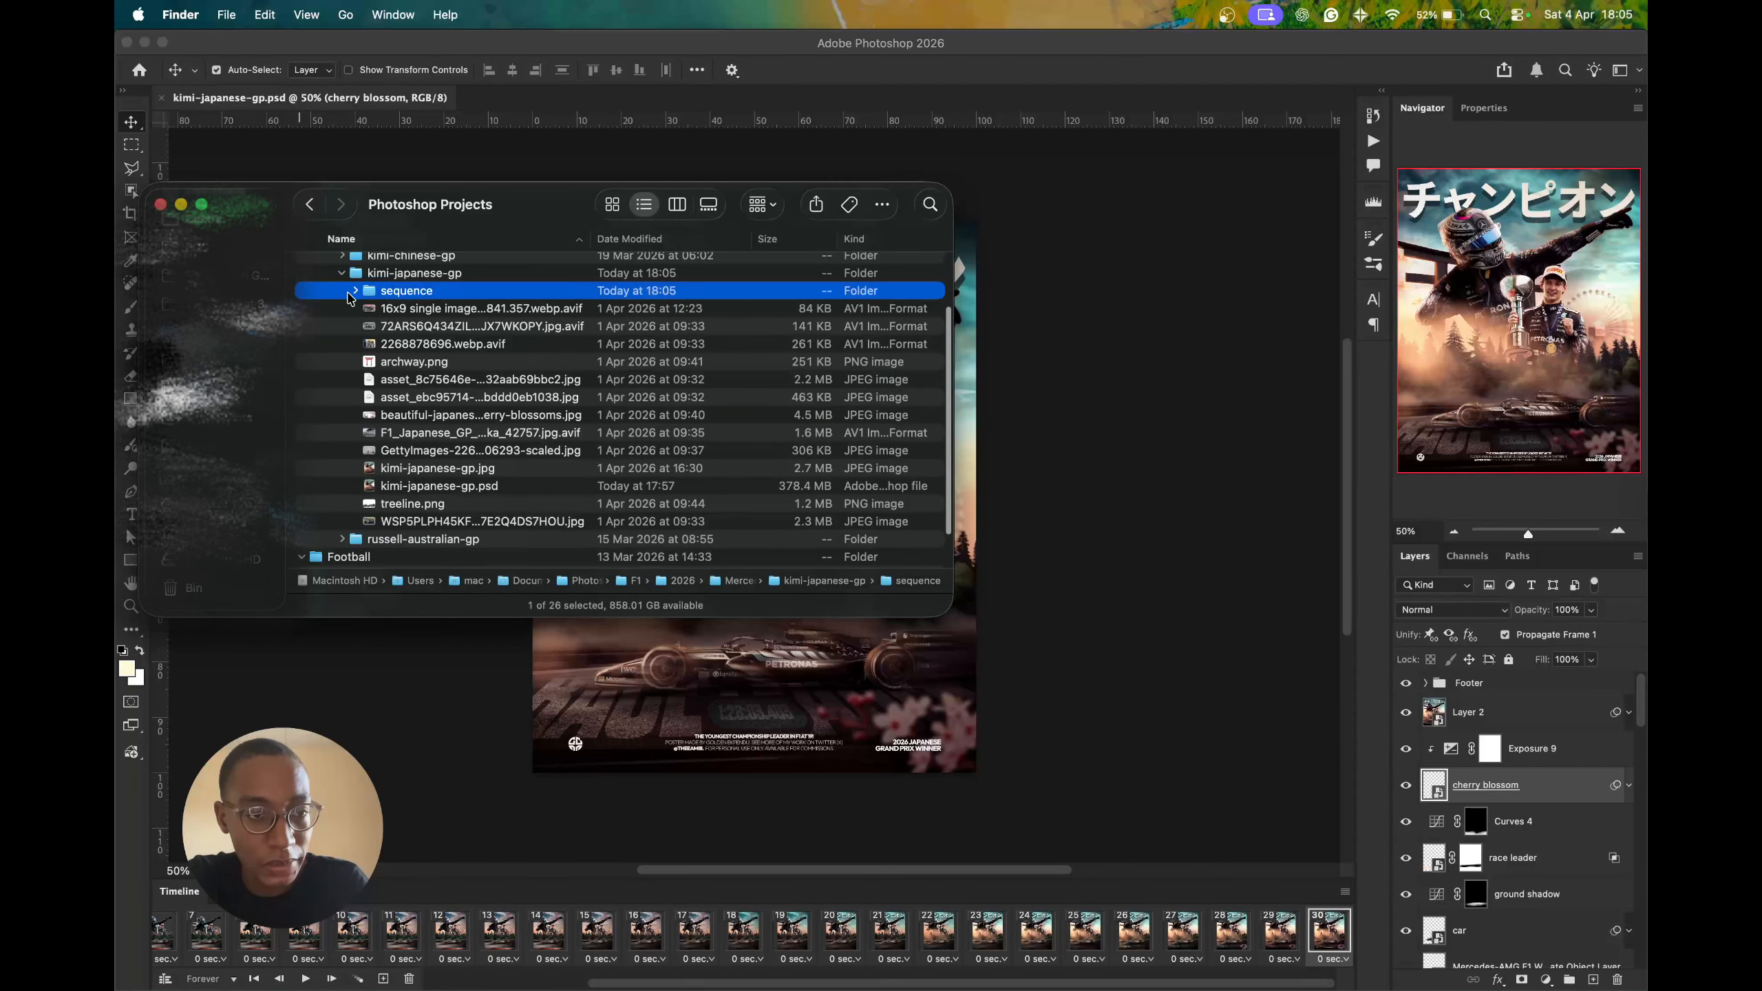
double_click(476, 293)
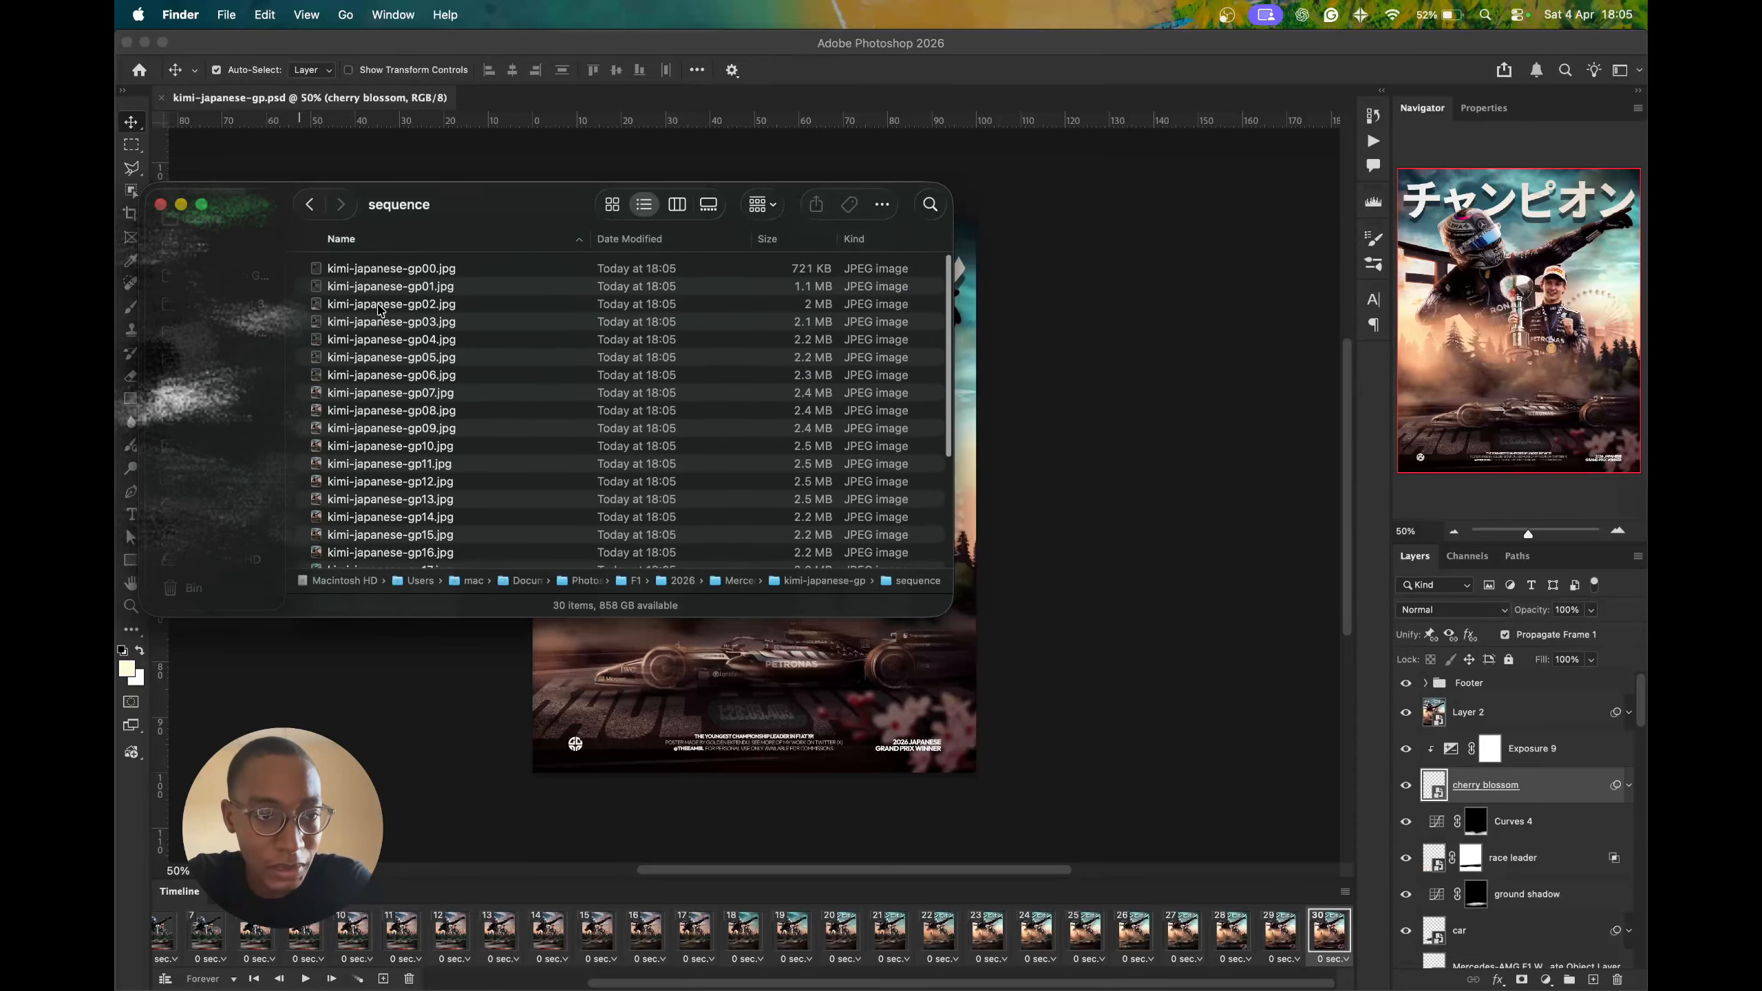
- Preview kimi-japanese-gp00.jpg, kimi-japanese-gp26.jpg and kimi-japanese-gp29.jpg to check the rendered sequence from start to end
scroll(380, 309, down, 1)
click(424, 267)
key(space)
key(space)
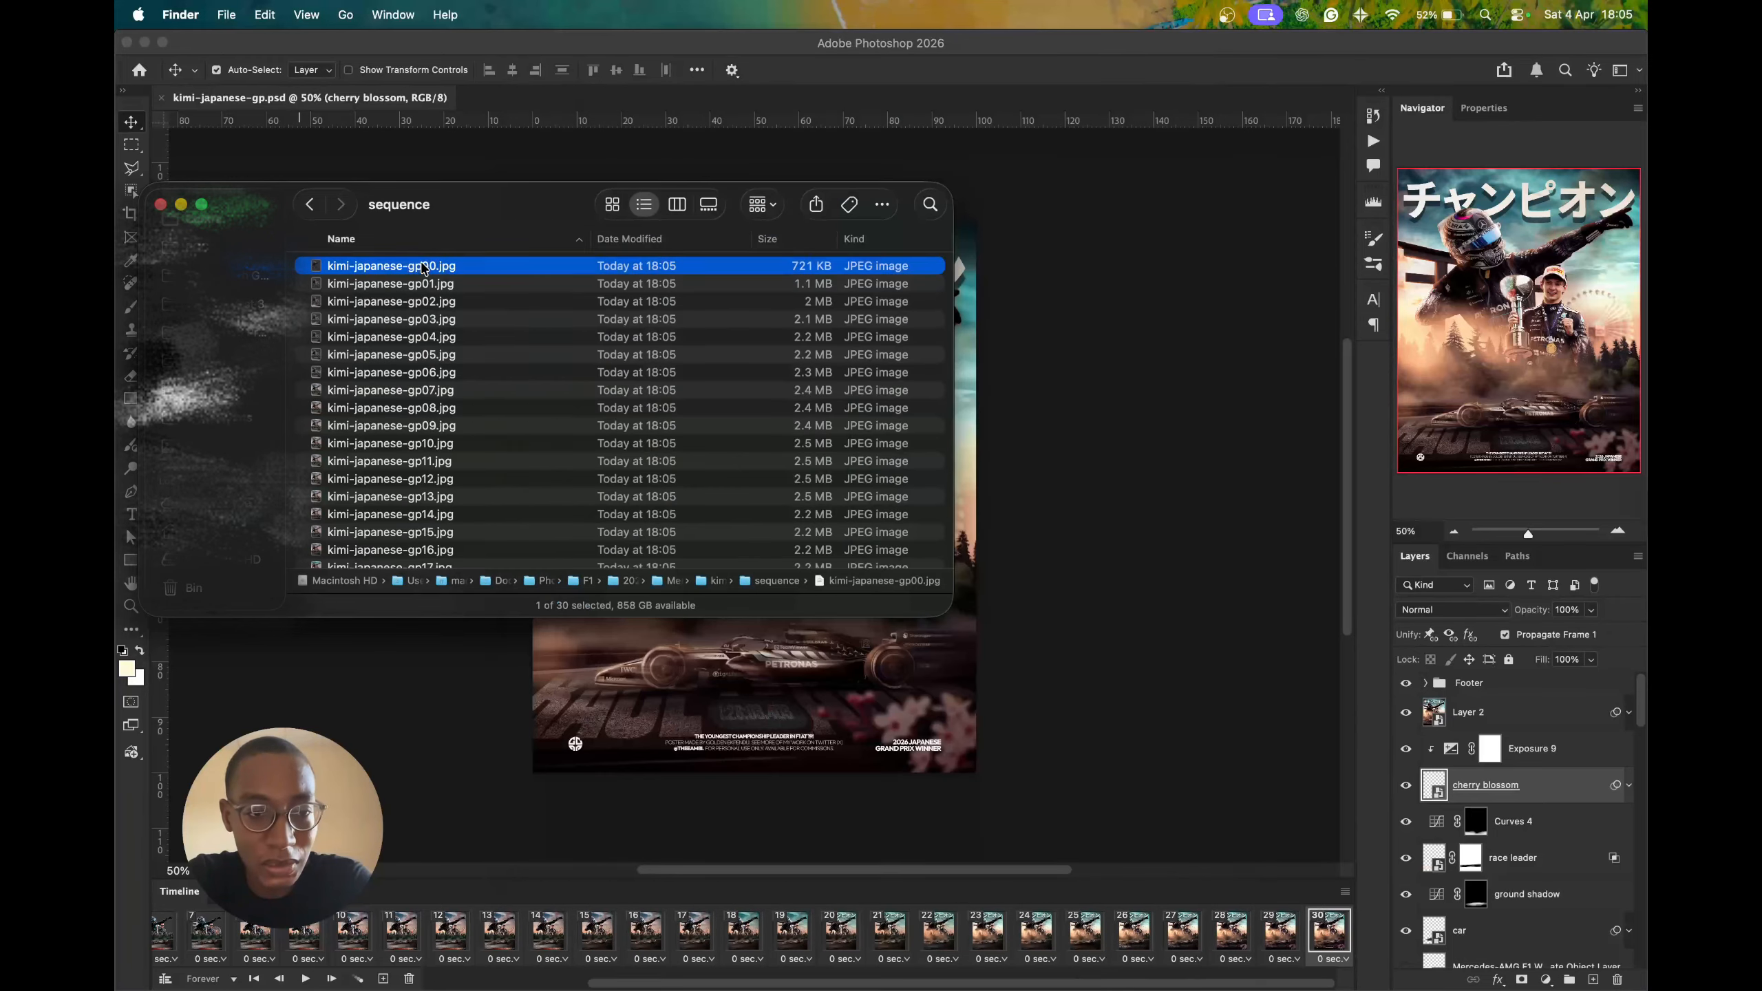
scroll(423, 313, down, 5)
click(421, 500)
key(space)
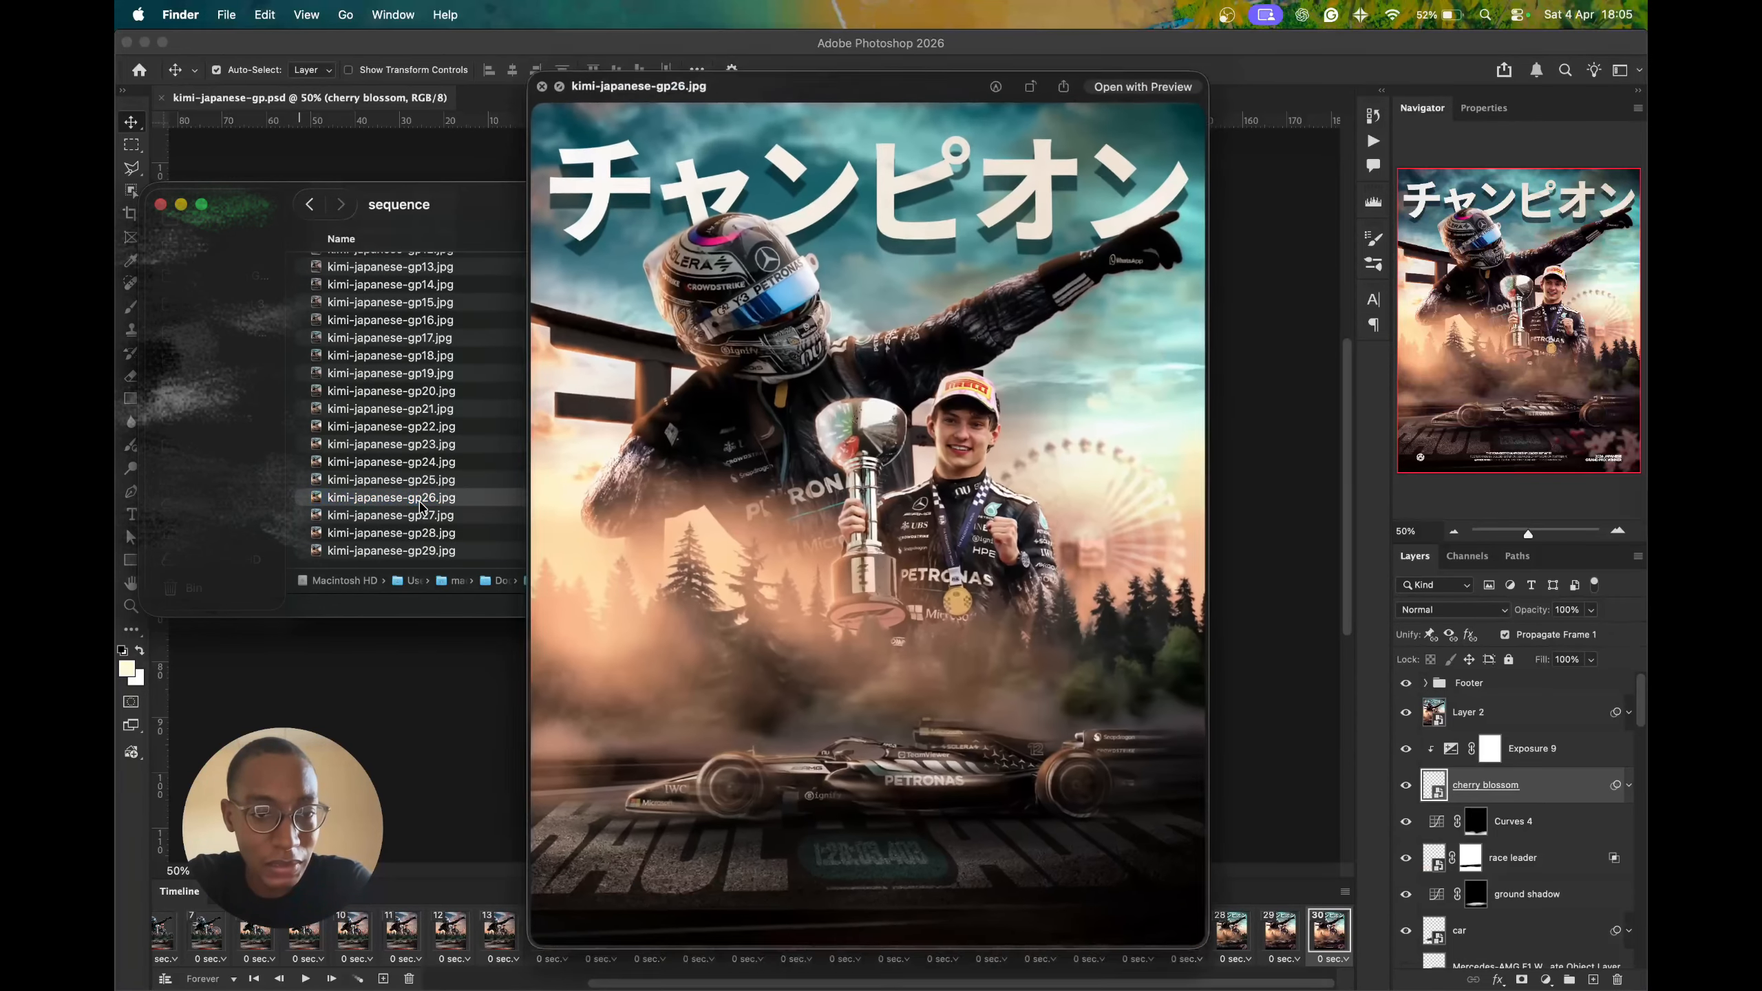
key(space)
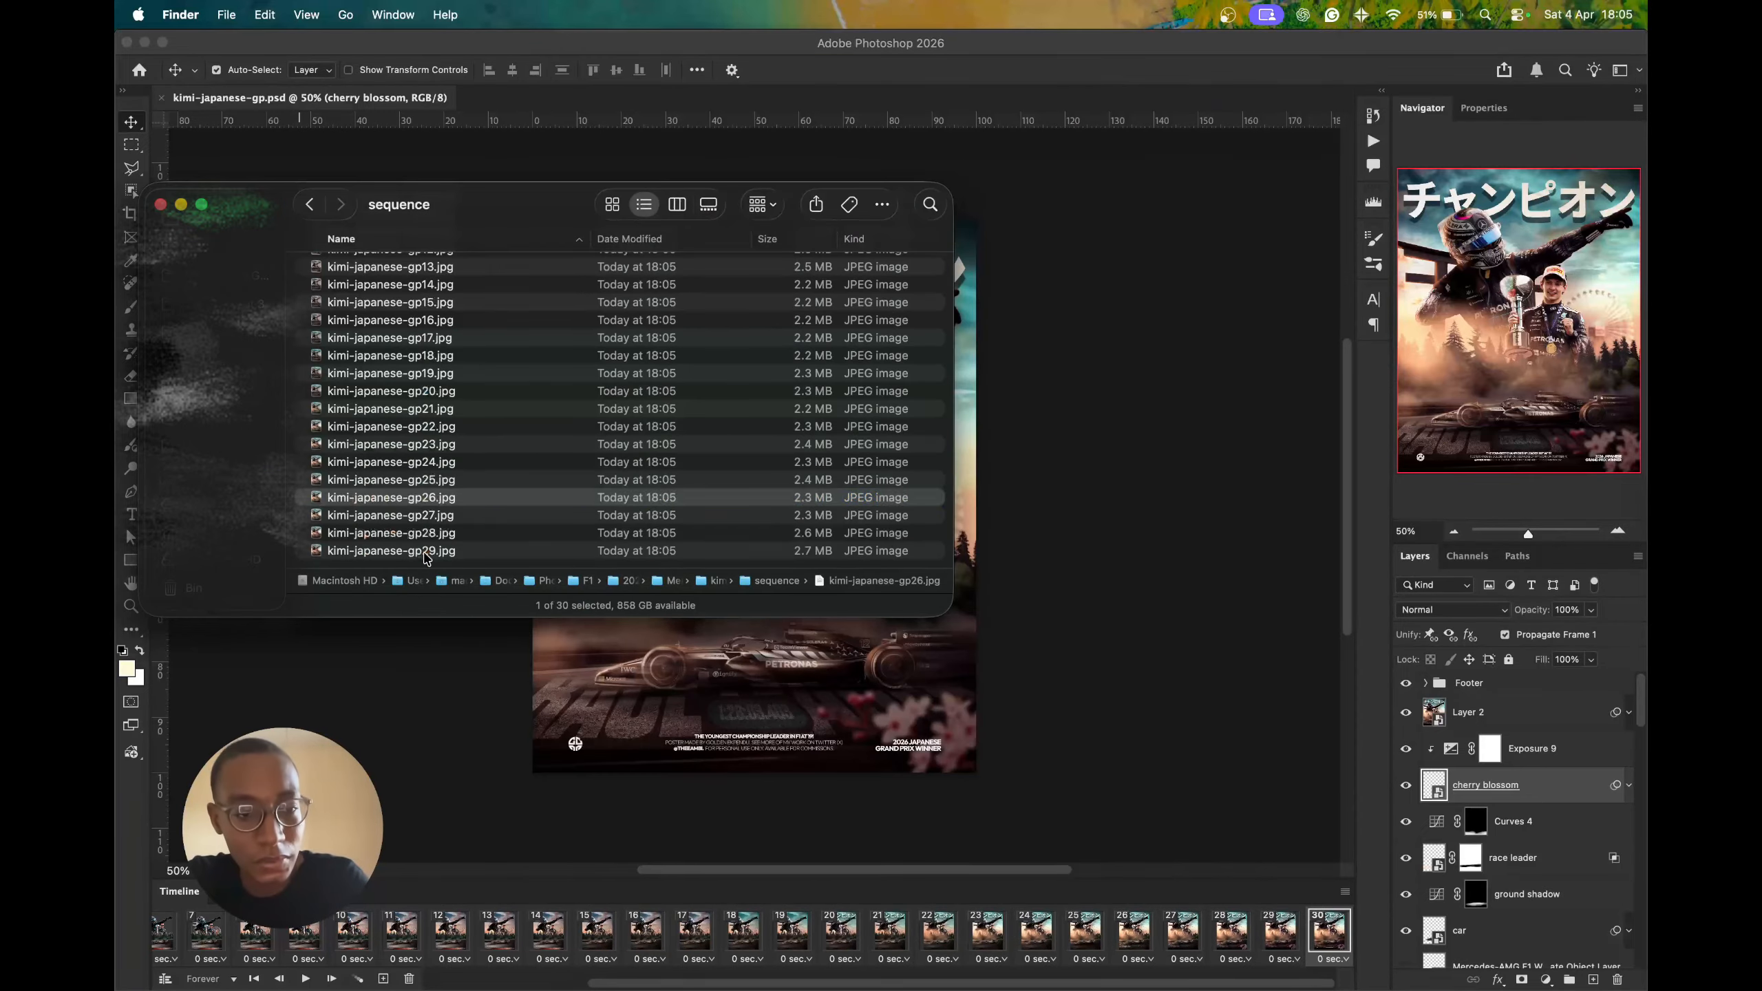
click(426, 552)
key(space)
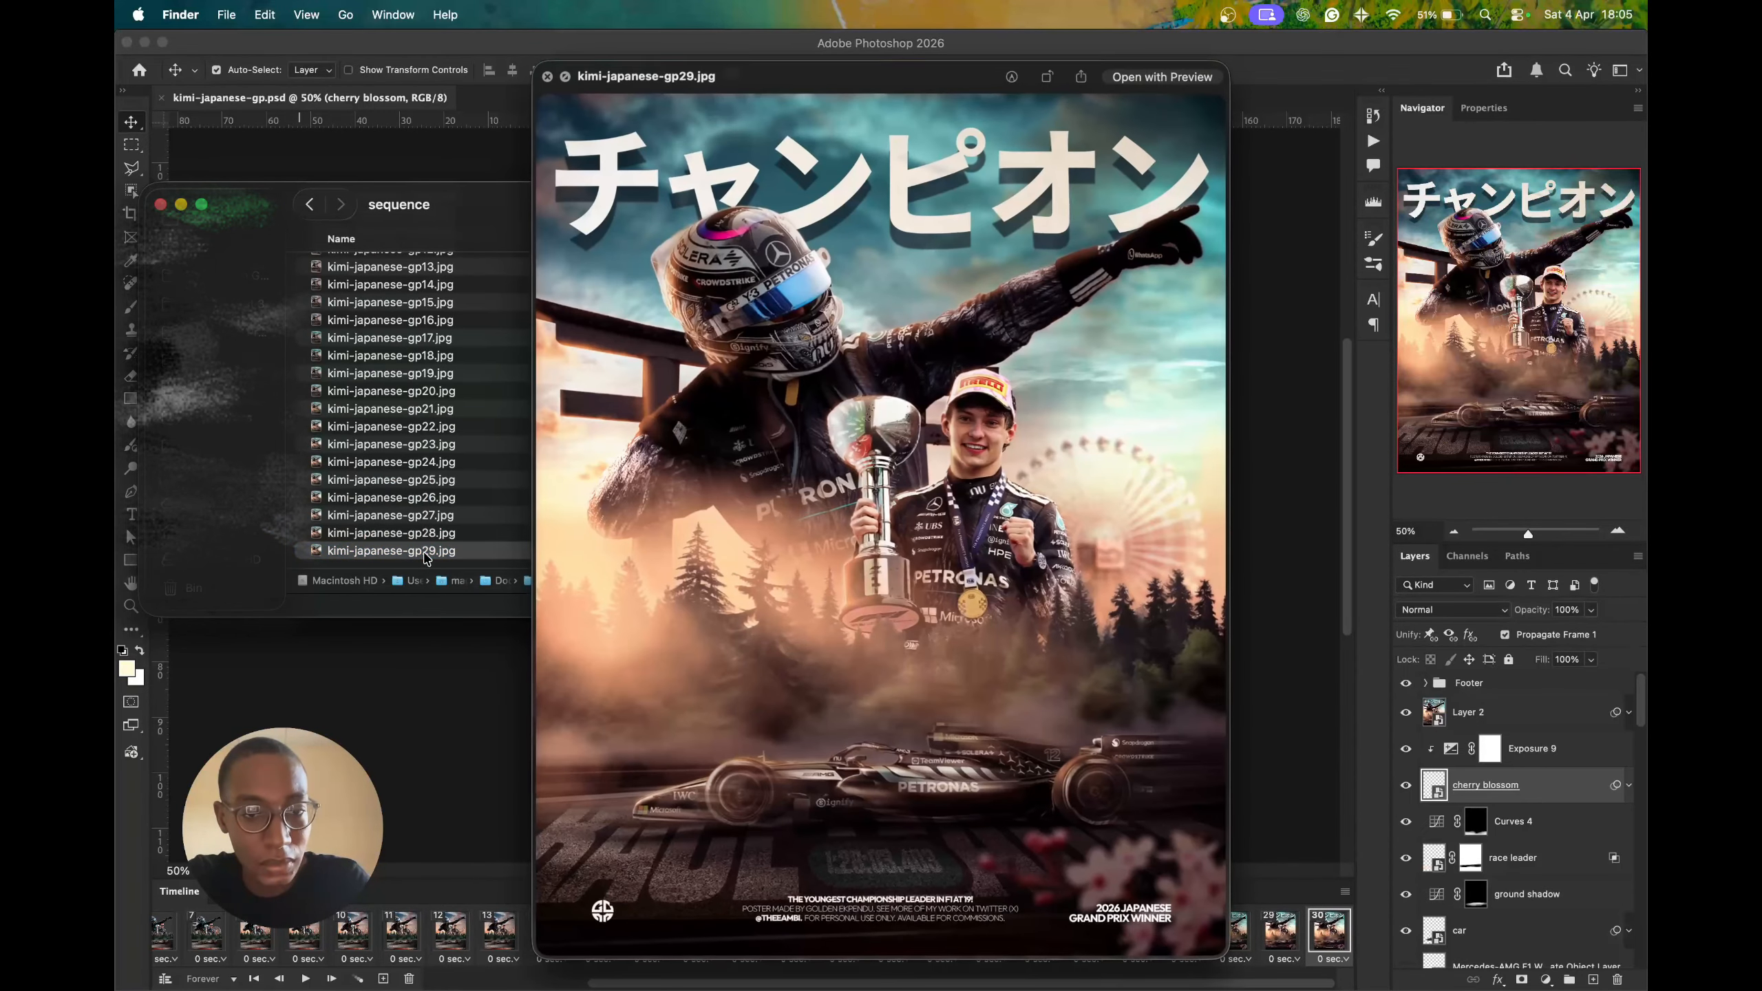
key(space)
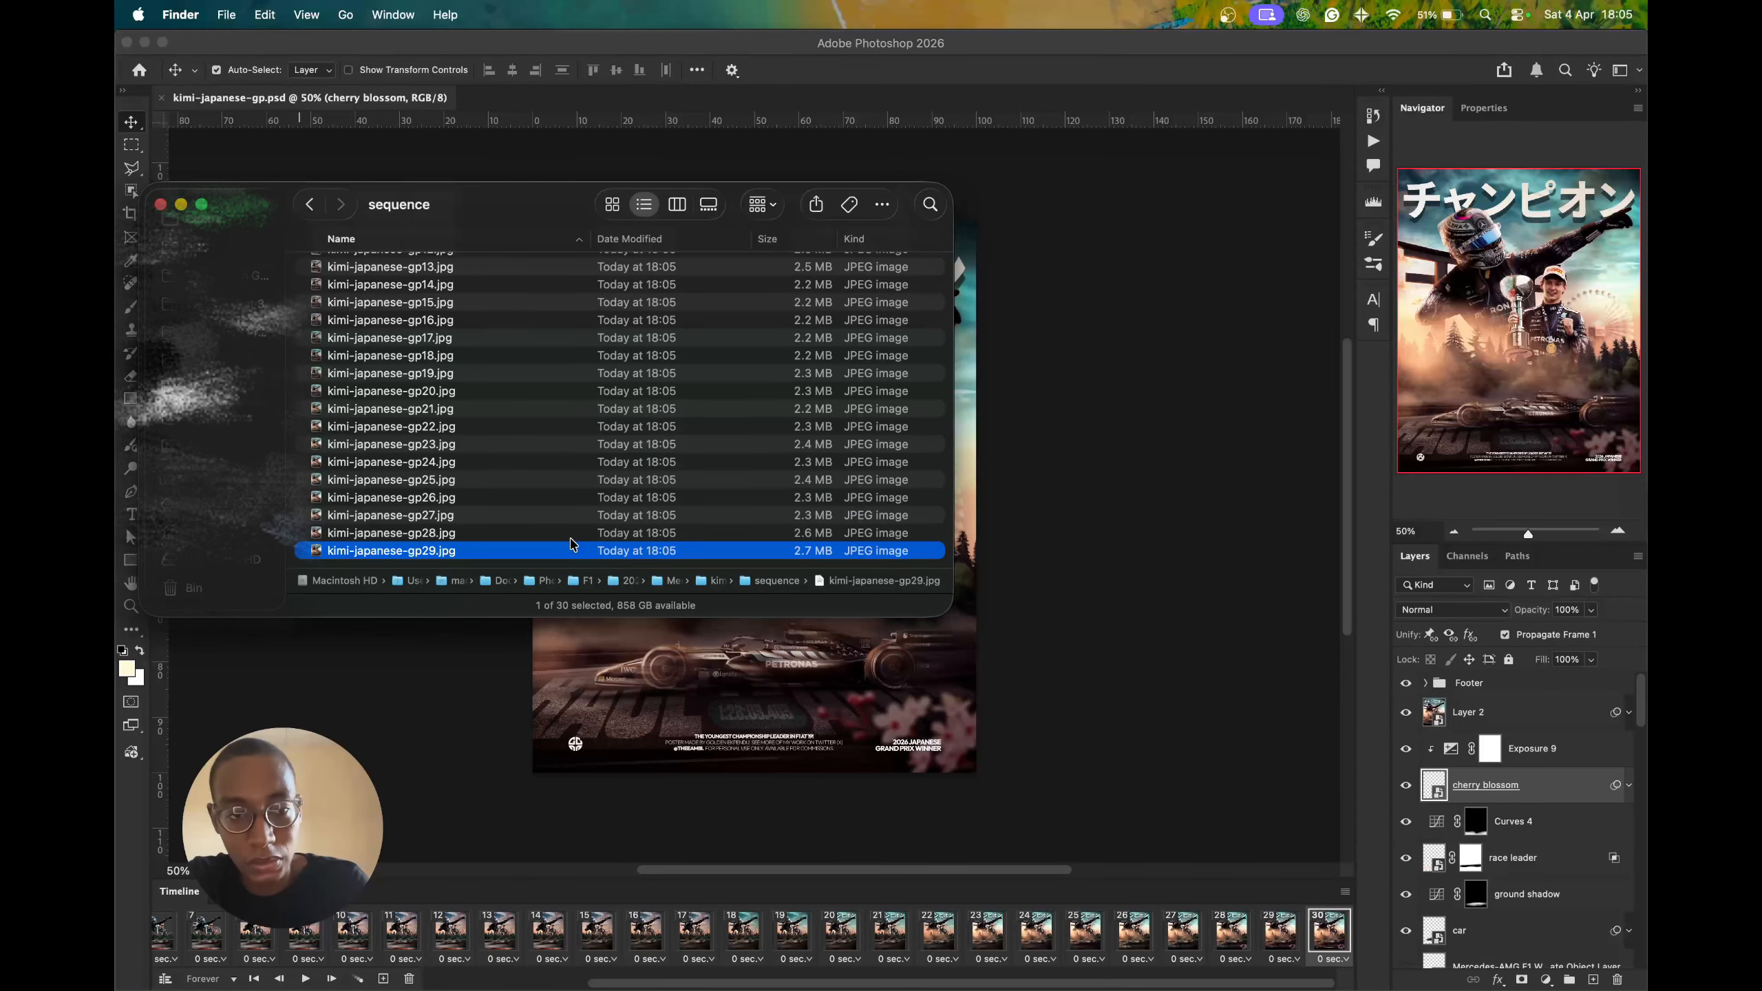
- Preview the first rendered image, kimi-japanese-gp00.jpg, again, then close the Finder window and return to Photoshop
scroll(576, 546, up, 5)
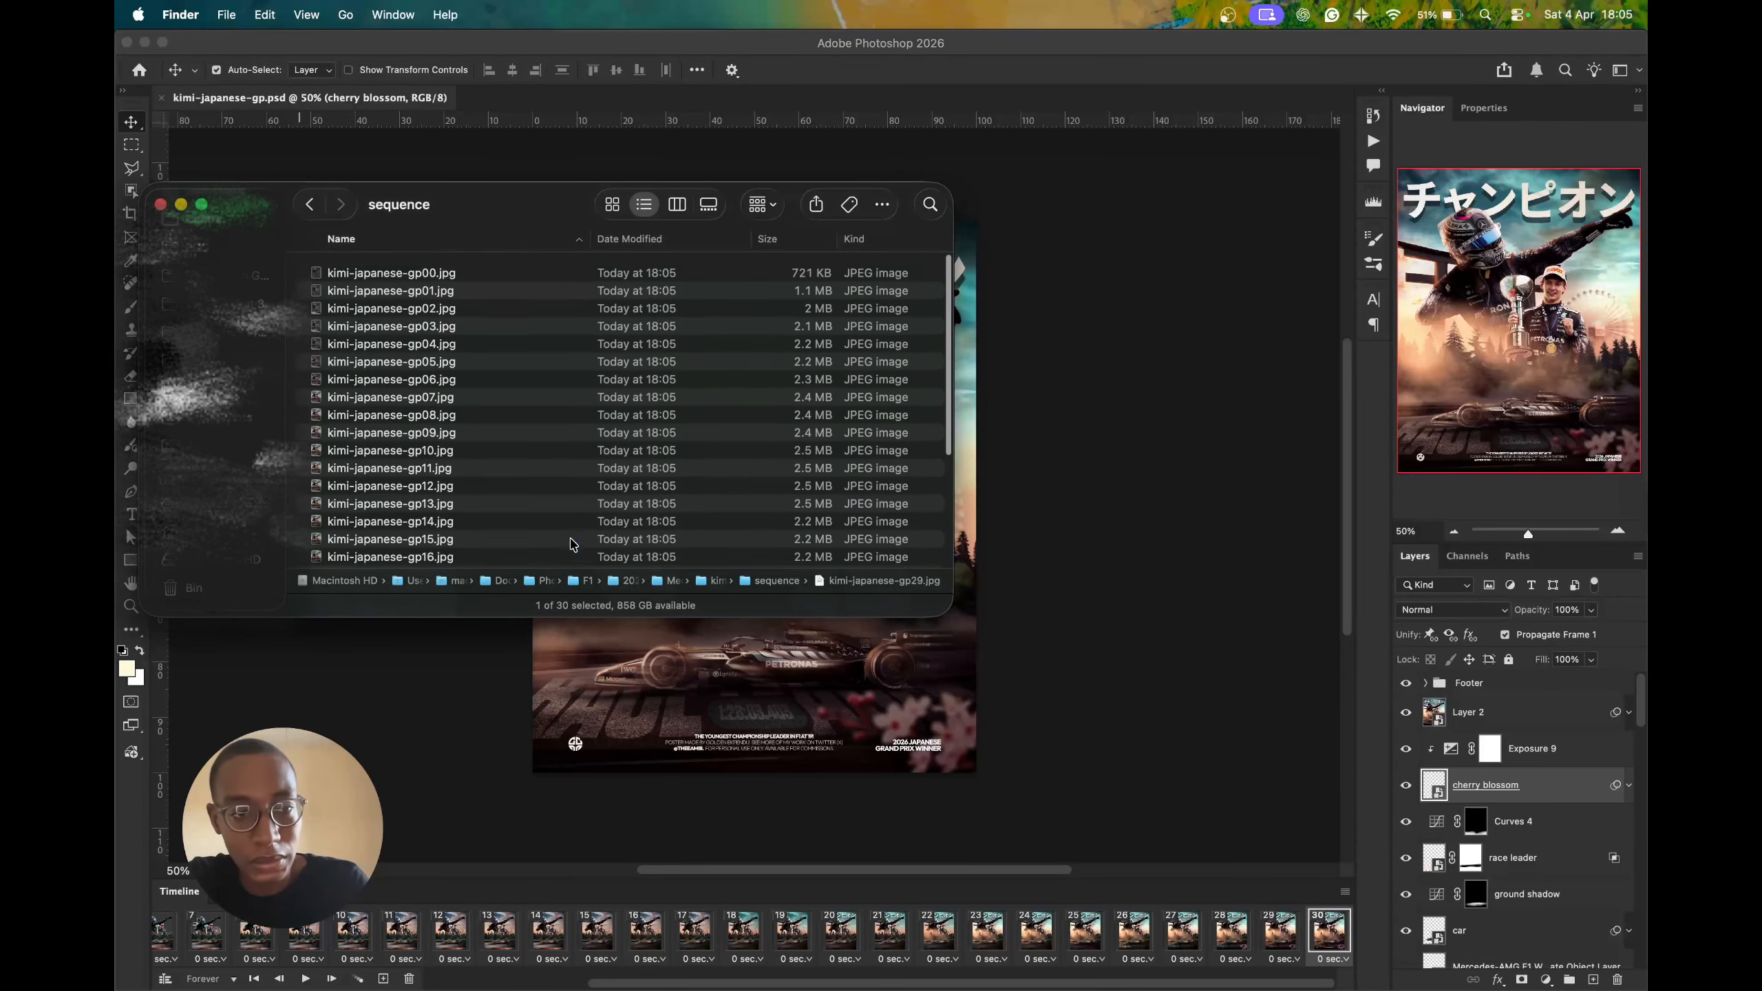
click(405, 266)
key(space)
key(space)
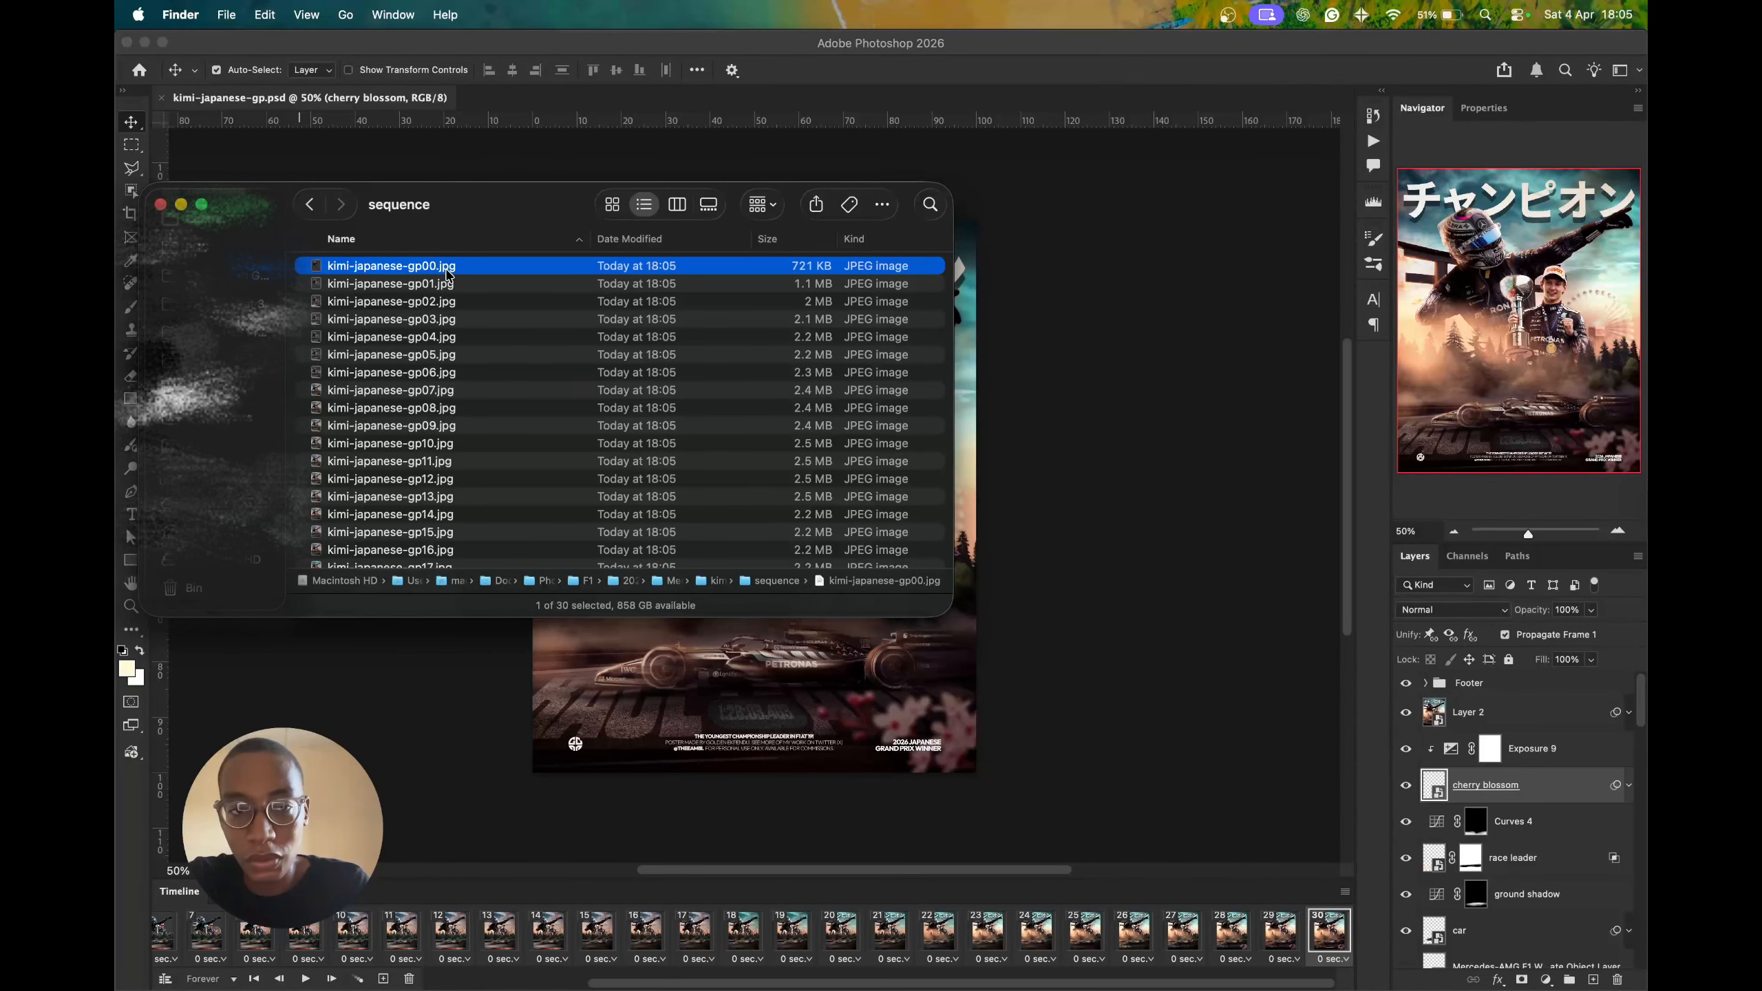
key(super+w)
click(685, 336)
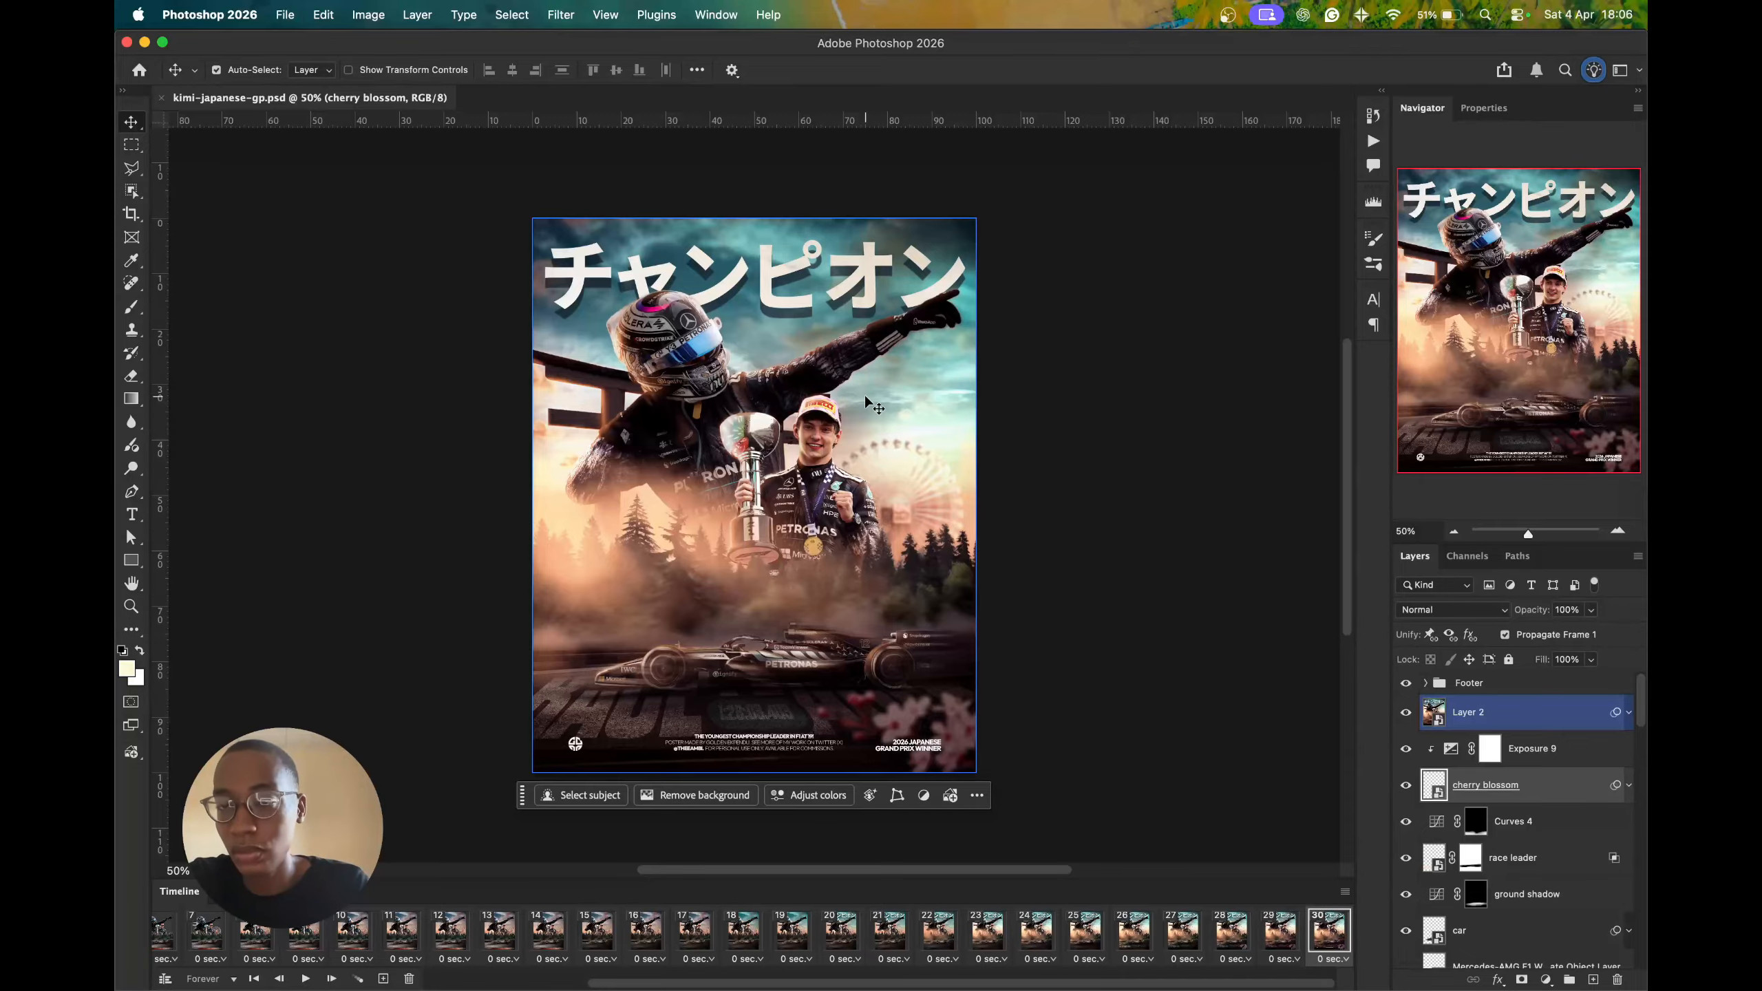